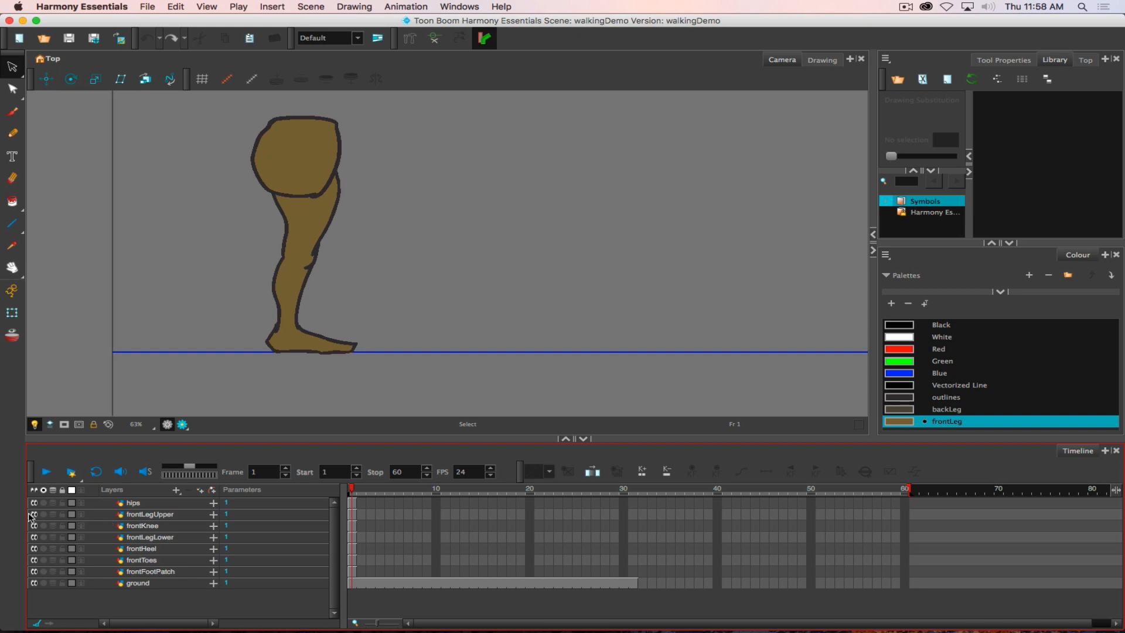
# Hide the front leg layers from frontFootPatch up to frontLegUpper so only the hips and ground remain.
pyautogui.click(34, 572)
pyautogui.click(34, 537)
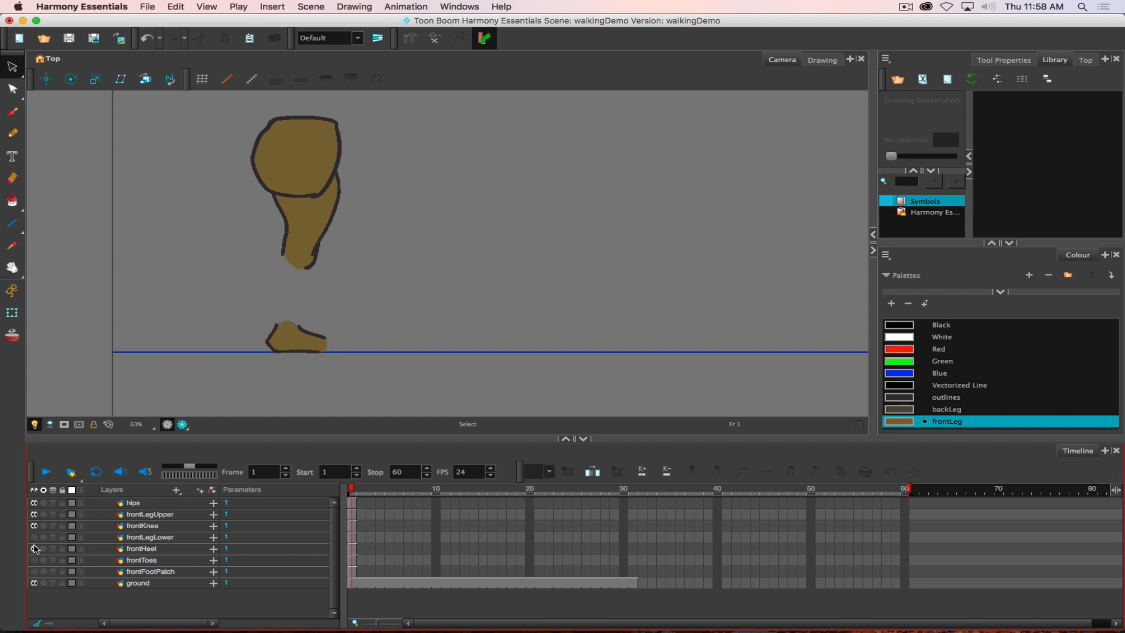
pyautogui.click(34, 548)
pyautogui.click(34, 526)
pyautogui.click(34, 514)
pyautogui.click(34, 515)
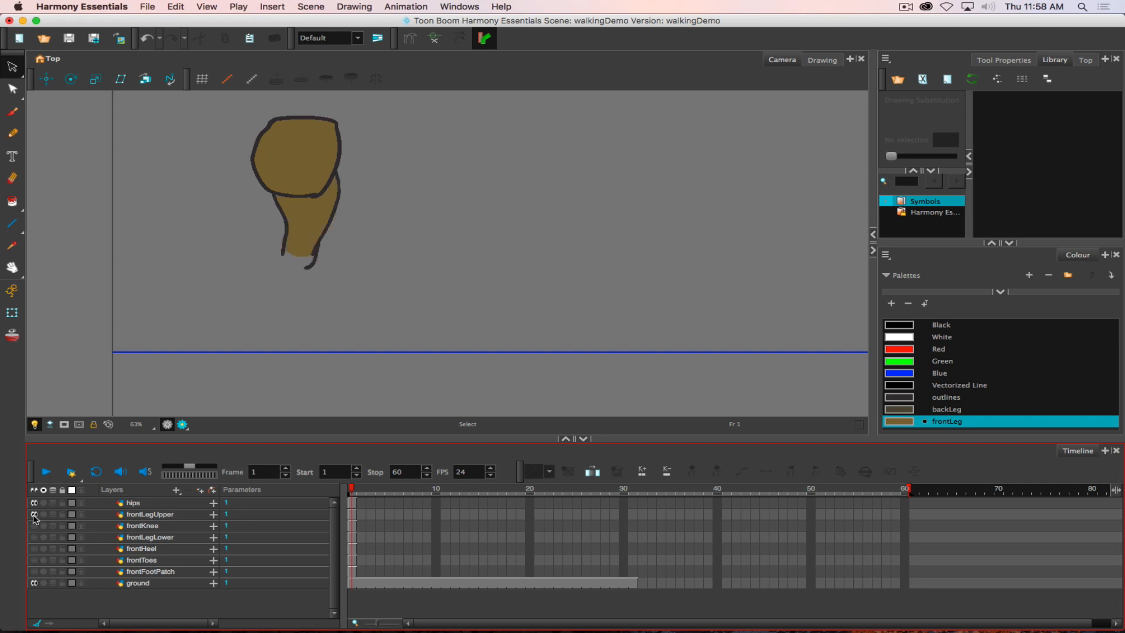
pyautogui.click(34, 515)
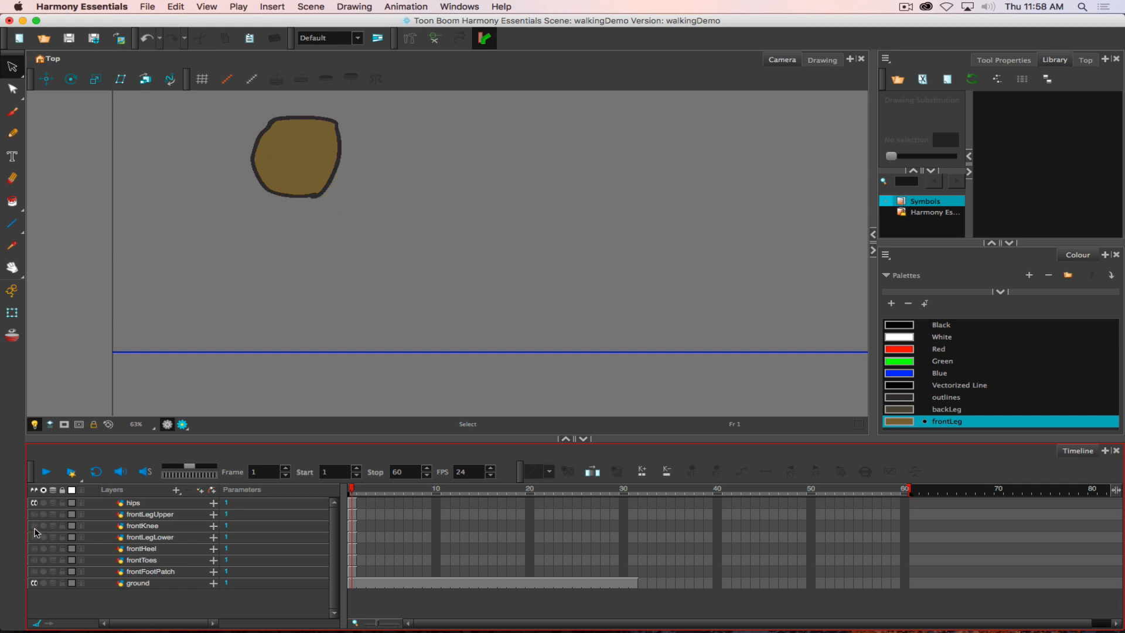
# Turn the front leg layers back on one at a time from frontLegUpper to frontFootPatch, examining how the parts overlap.
pyautogui.click(34, 526)
pyautogui.click(34, 525)
pyautogui.click(34, 515)
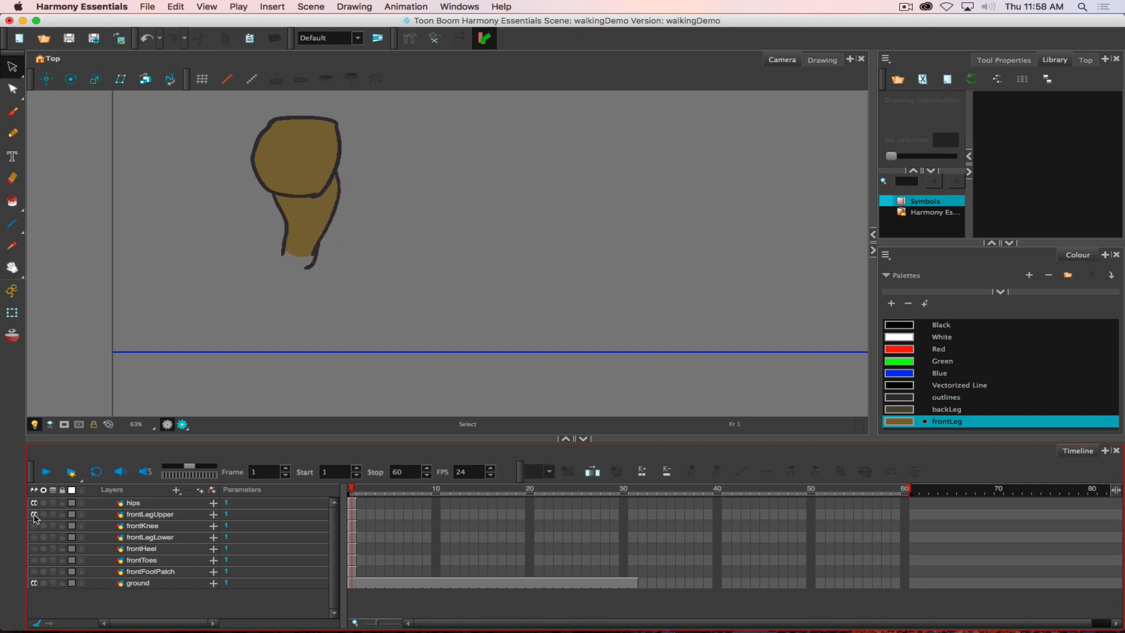
pyautogui.click(34, 525)
pyautogui.click(34, 537)
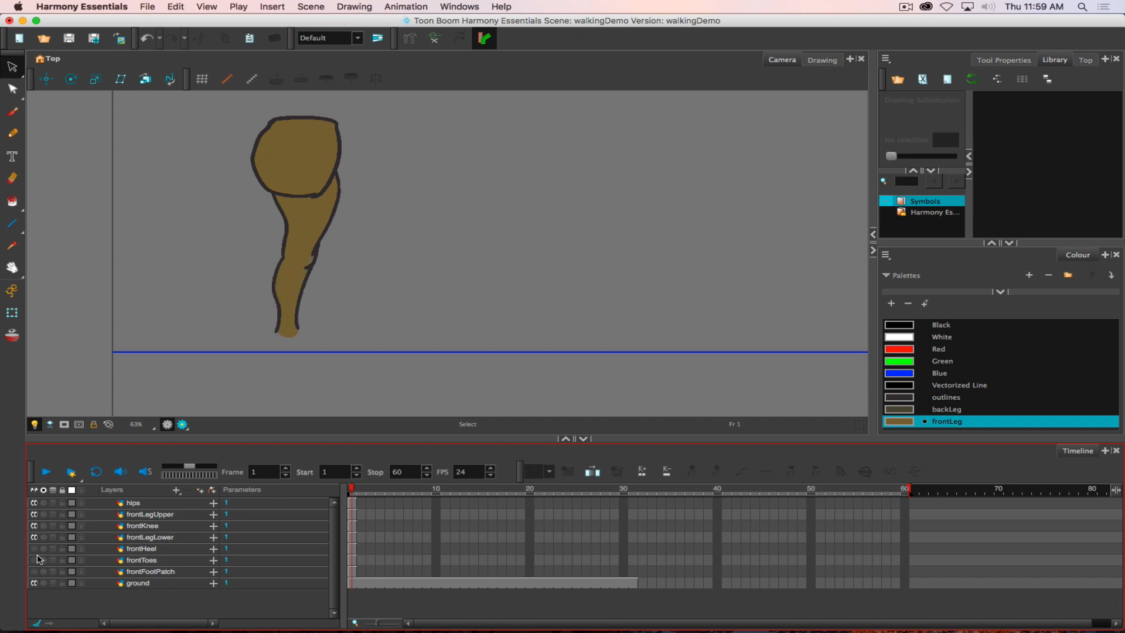
pyautogui.click(34, 548)
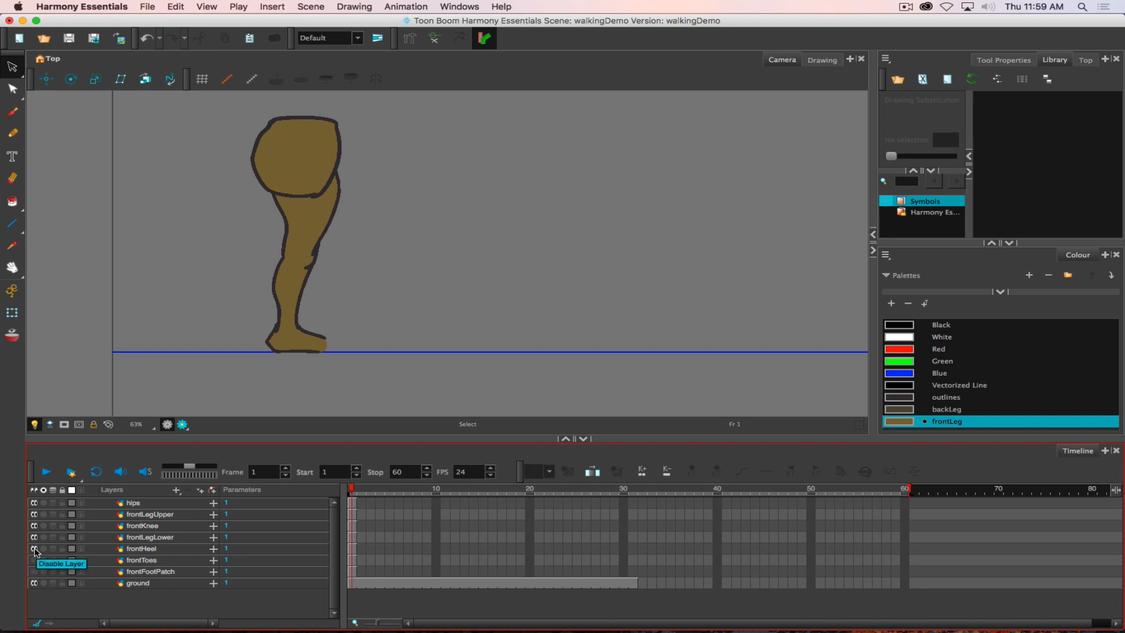
pyautogui.click(34, 549)
pyautogui.click(34, 560)
pyautogui.click(34, 561)
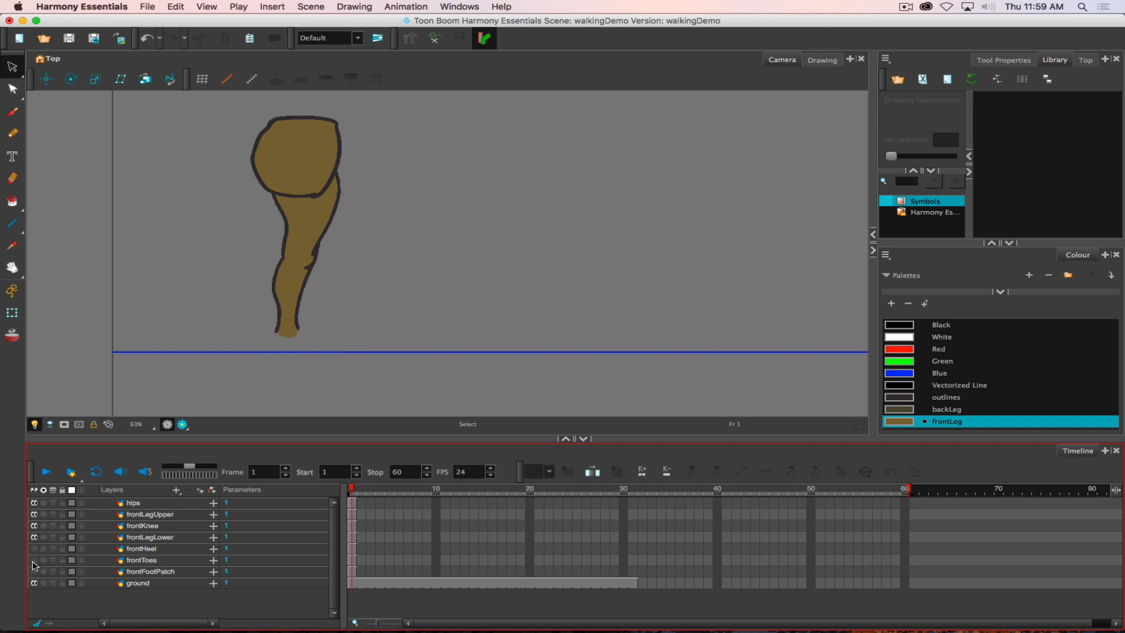
pyautogui.click(34, 571)
pyautogui.click(34, 560)
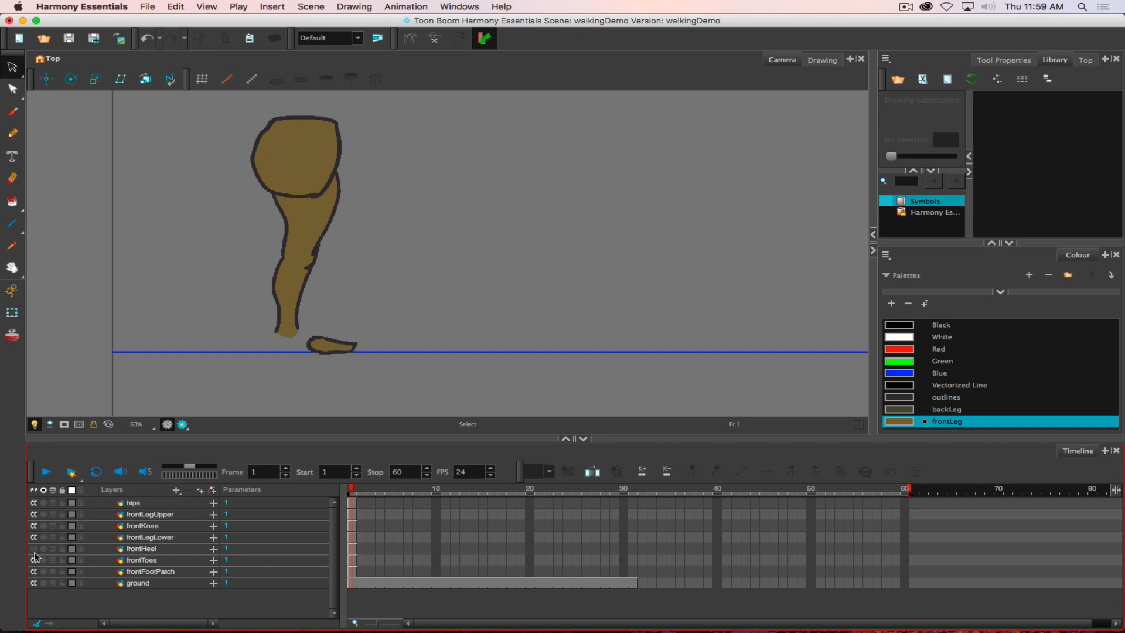
pyautogui.click(34, 549)
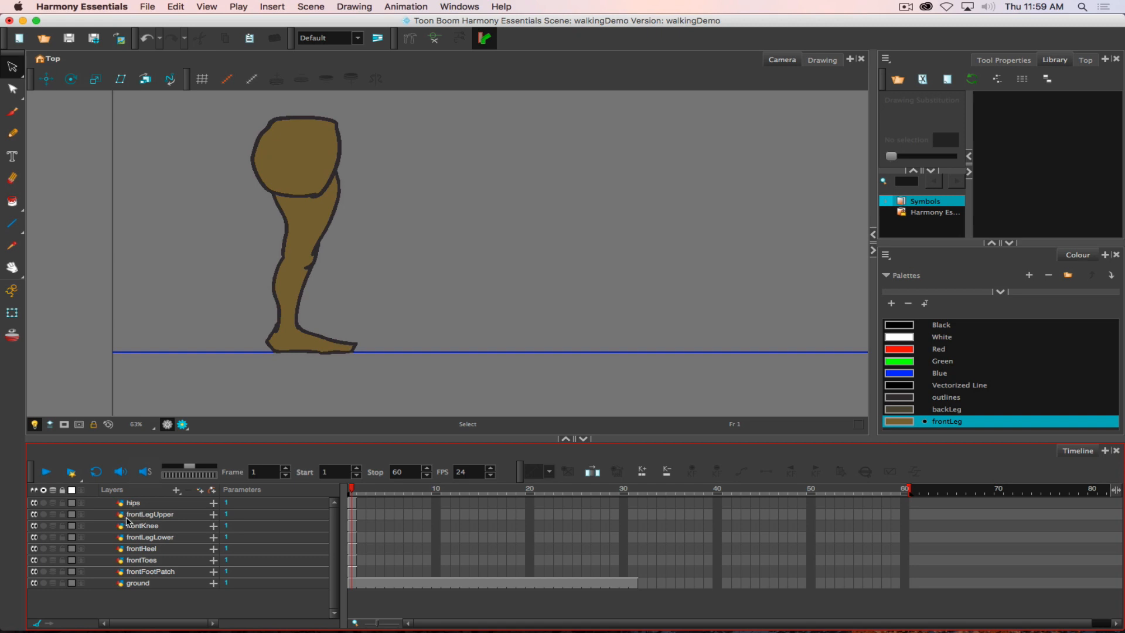
pyautogui.click(193, 398)
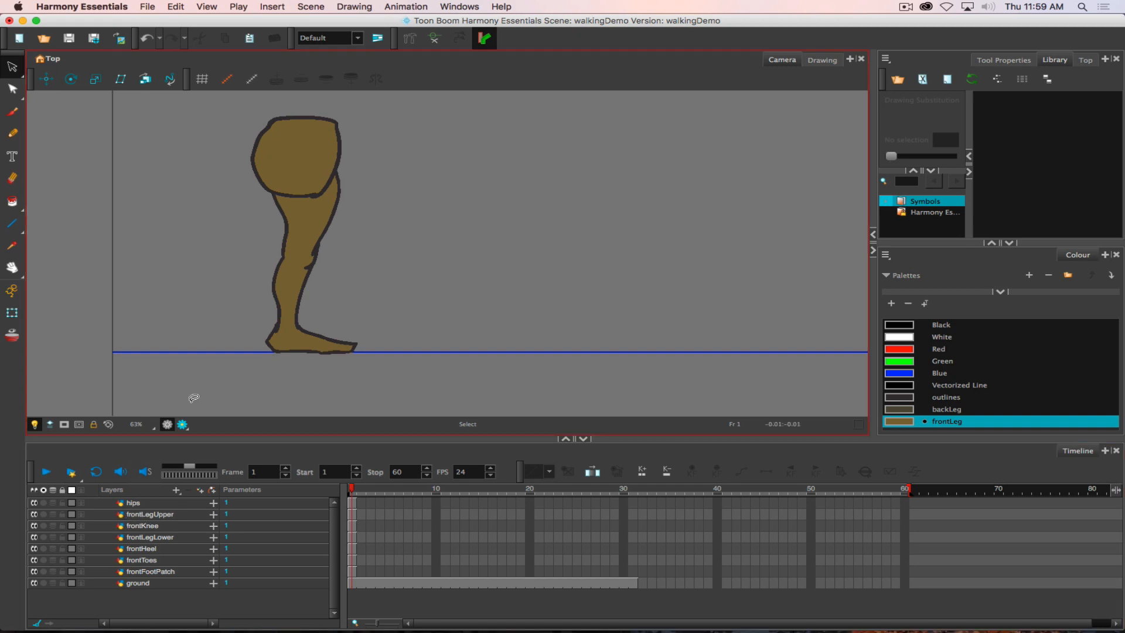
pyautogui.click(308, 609)
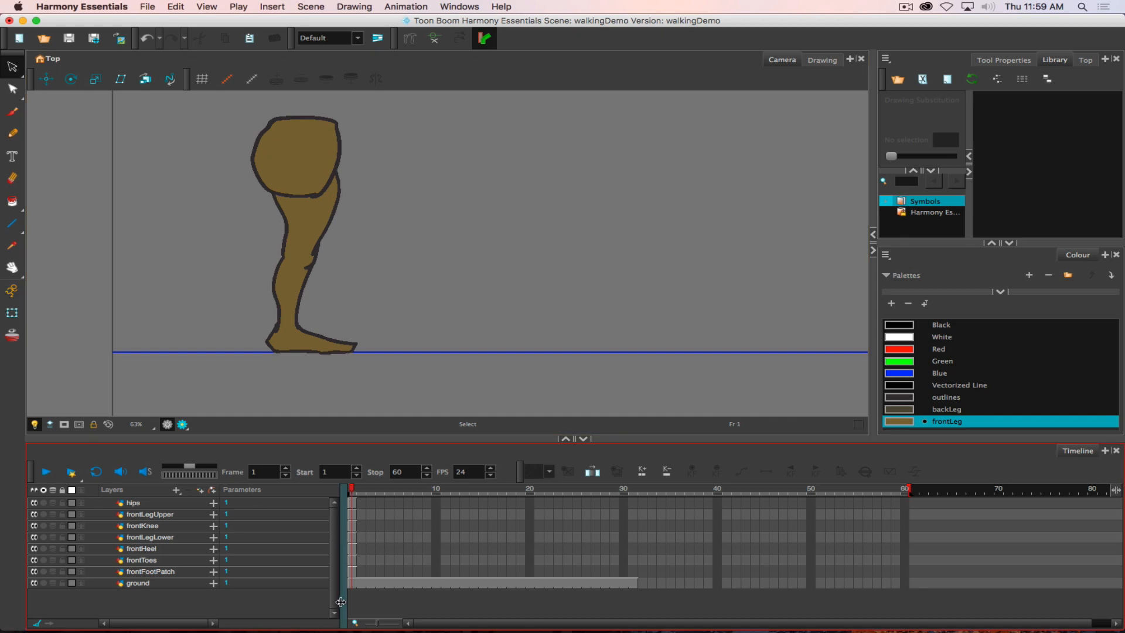
pyautogui.click(112, 410)
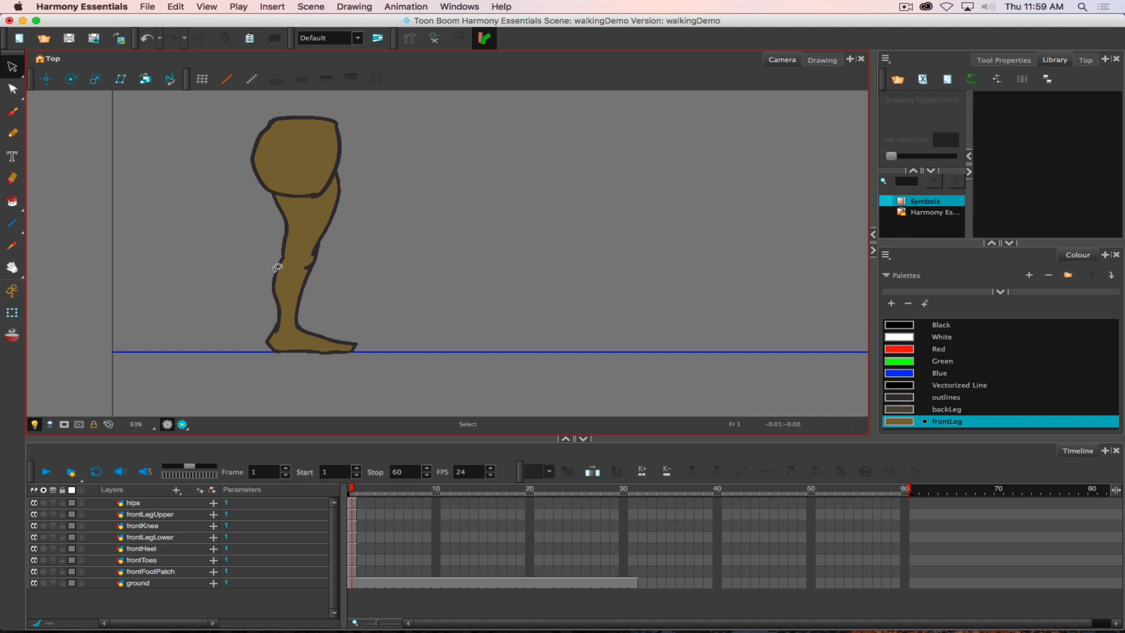
pyautogui.click(371, 521)
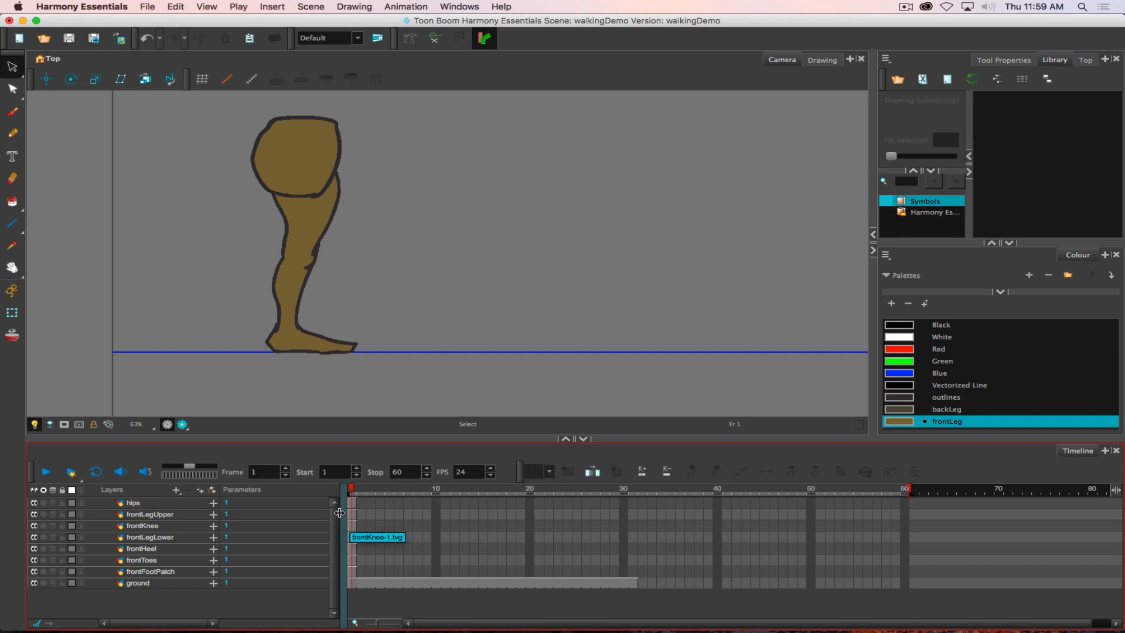
pyautogui.click(404, 98)
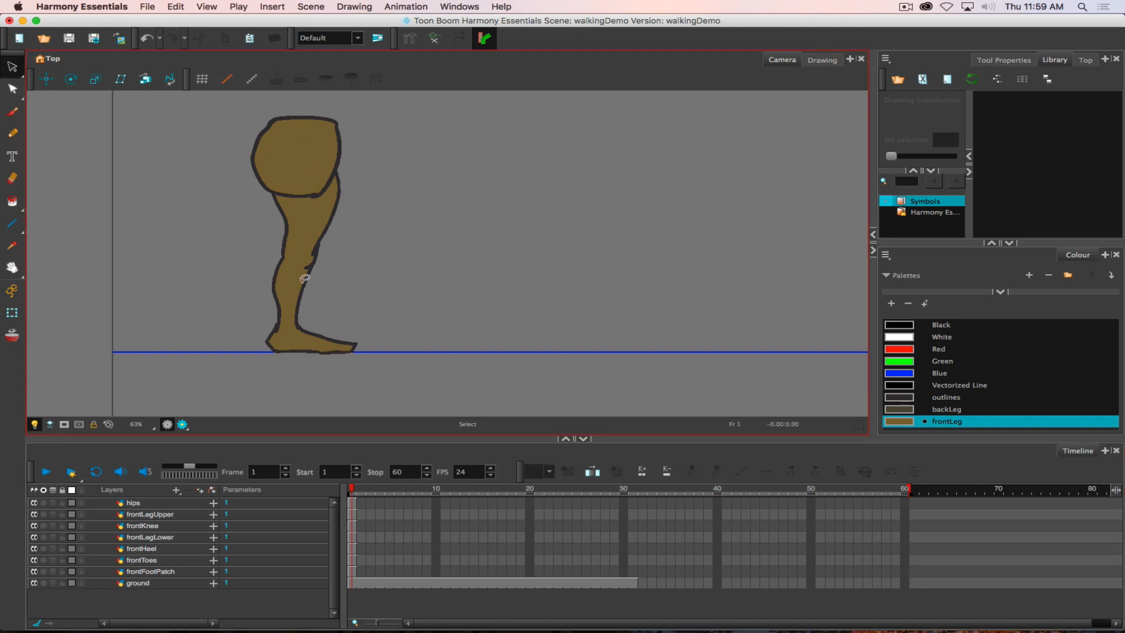
# Try rotating the frontLegUpper drawing around its default pivot with the Rotate tool, and undo the rotation.
pyautogui.click(351, 515)
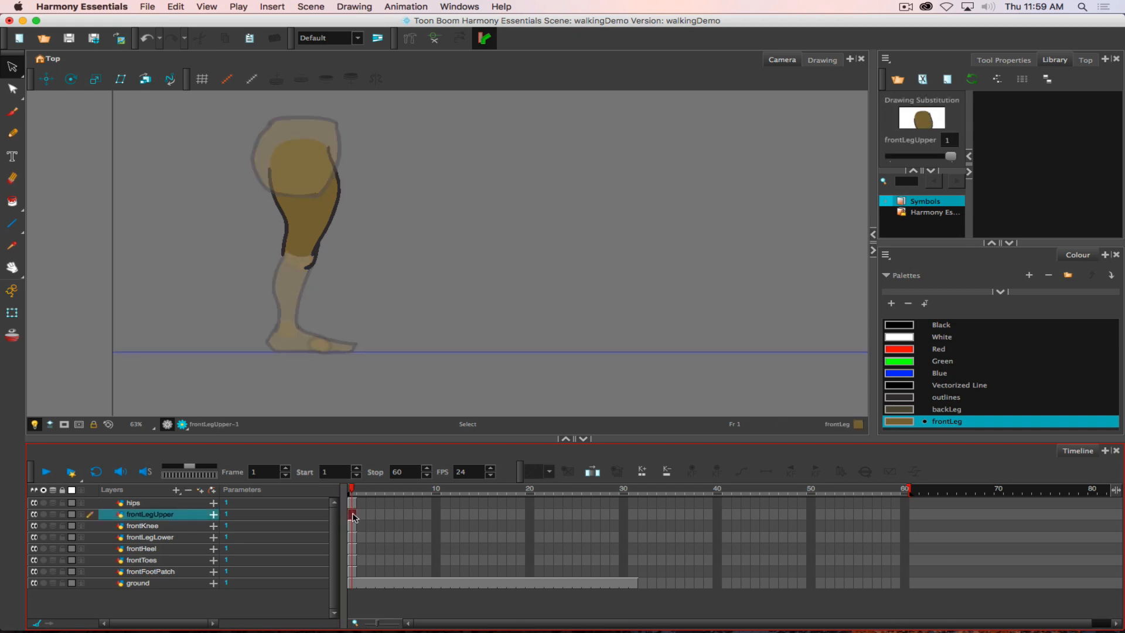
pyautogui.click(76, 77)
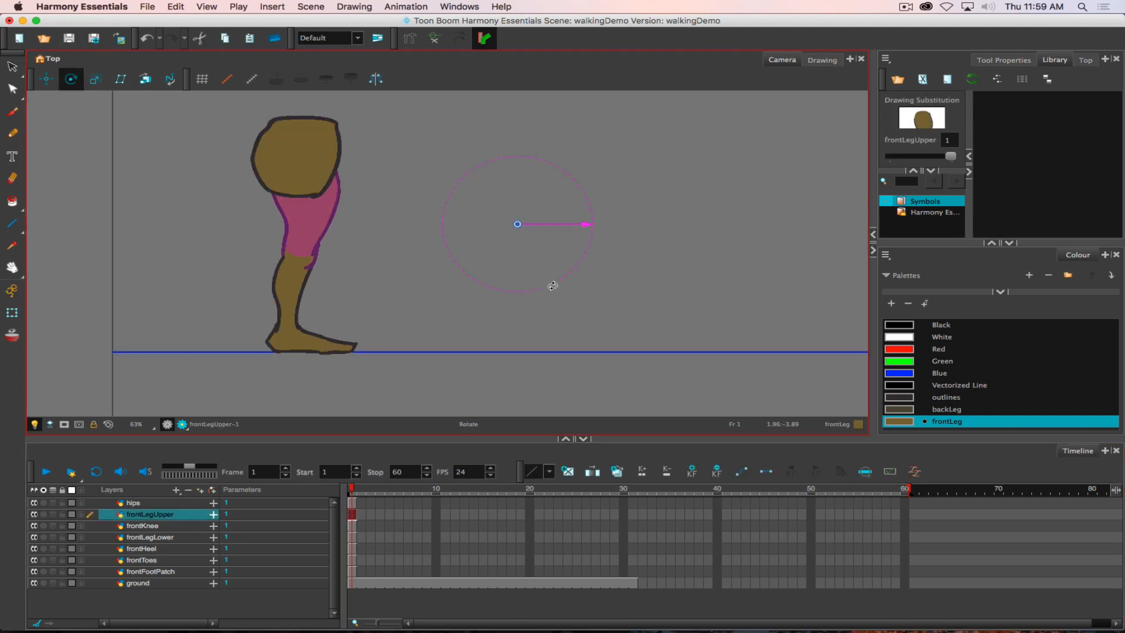
pyautogui.moveTo(417, 276); pyautogui.dragTo(351, 331)
pyautogui.press('super+z')
# Hide the Advanced Animation toolbar in the Camera view and show it again.
pyautogui.rightClick(449, 81)
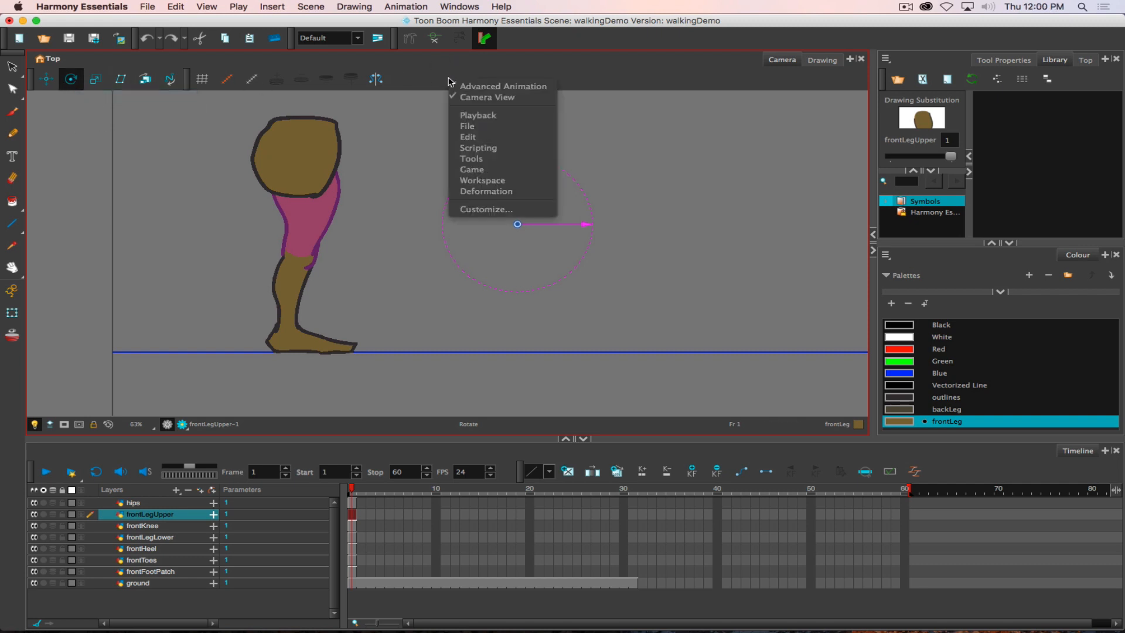
pyautogui.click(467, 86)
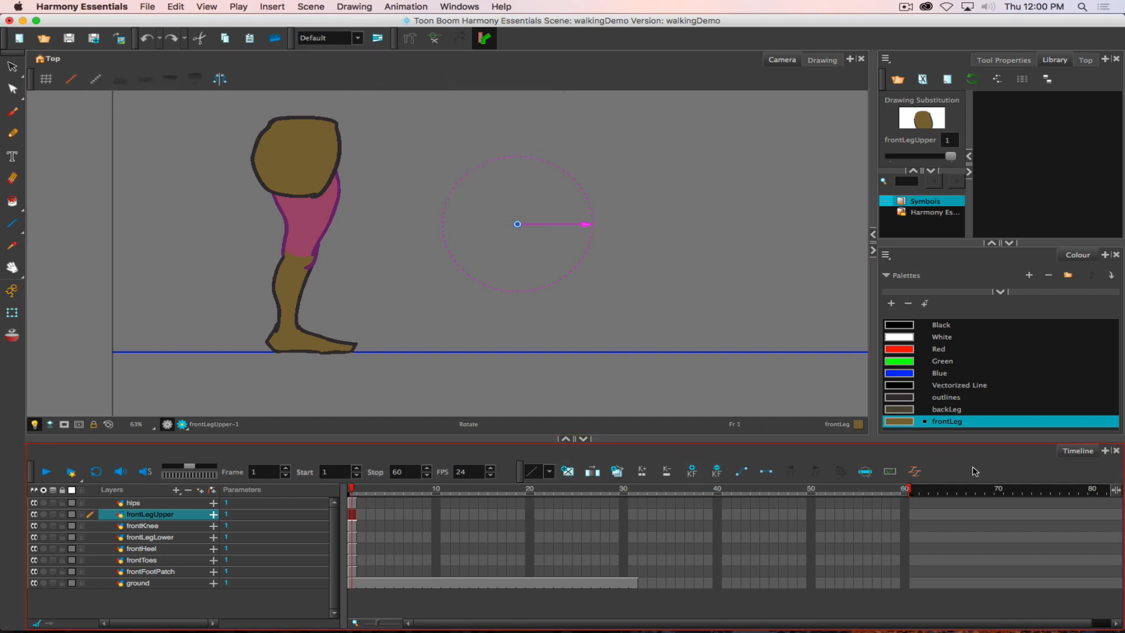
pyautogui.rightClick(291, 83)
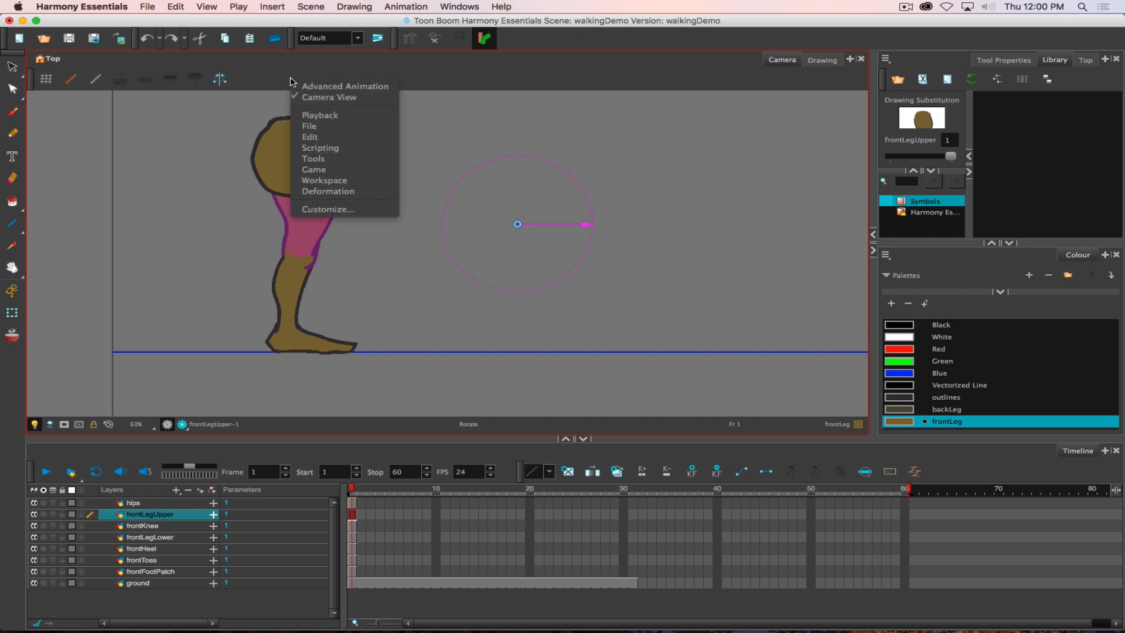
pyautogui.click(294, 88)
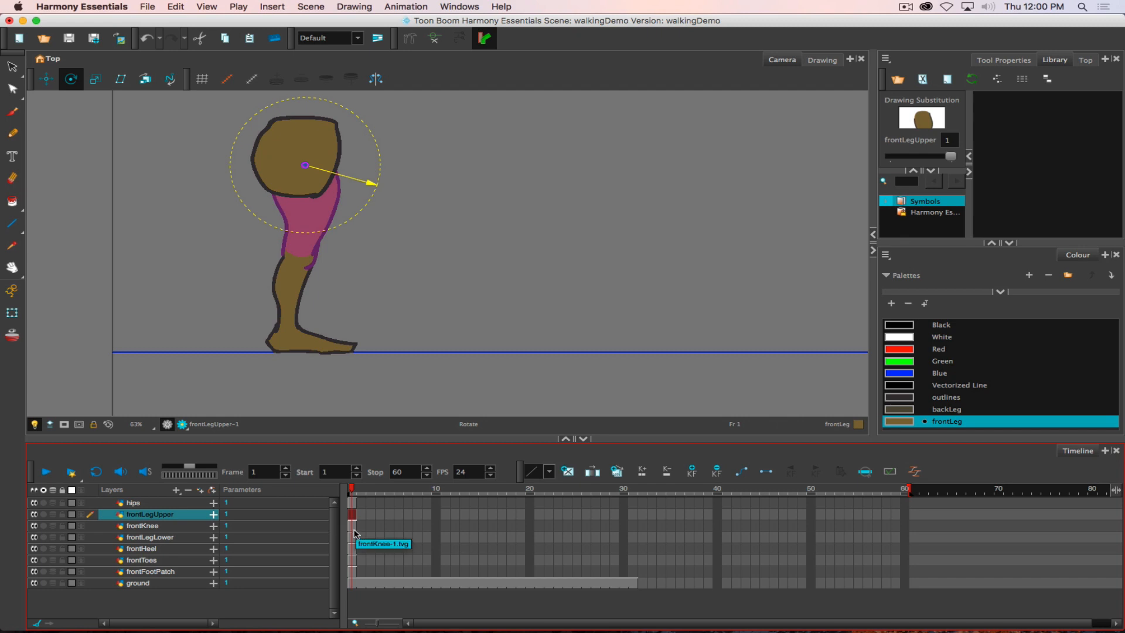
# Cycle through the leg parts to the hips drawing and move its pivot to the centre of the hips.
pyautogui.press('b')
pyautogui.hotkey('shift', 'b')
pyautogui.hotkey('shift', 'b')
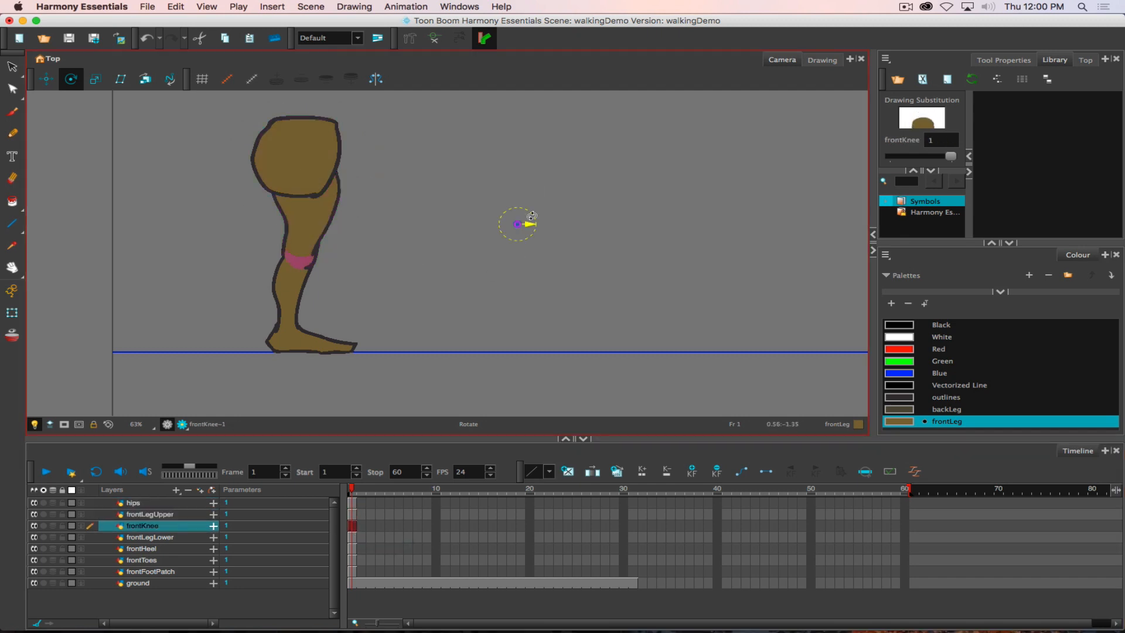
pyautogui.press('b')
pyautogui.press('b')
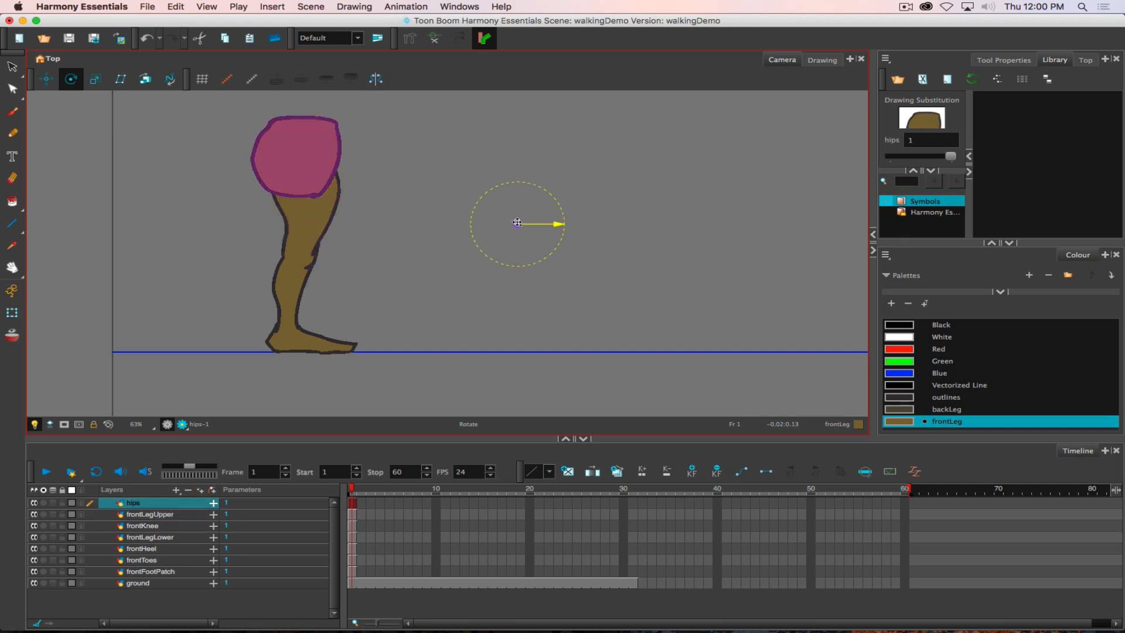
pyautogui.moveTo(517, 223); pyautogui.dragTo(299, 157)
# Place the pivots of the frontKnee and frontLegLower drawings at the knee joint.
pyautogui.press('b')
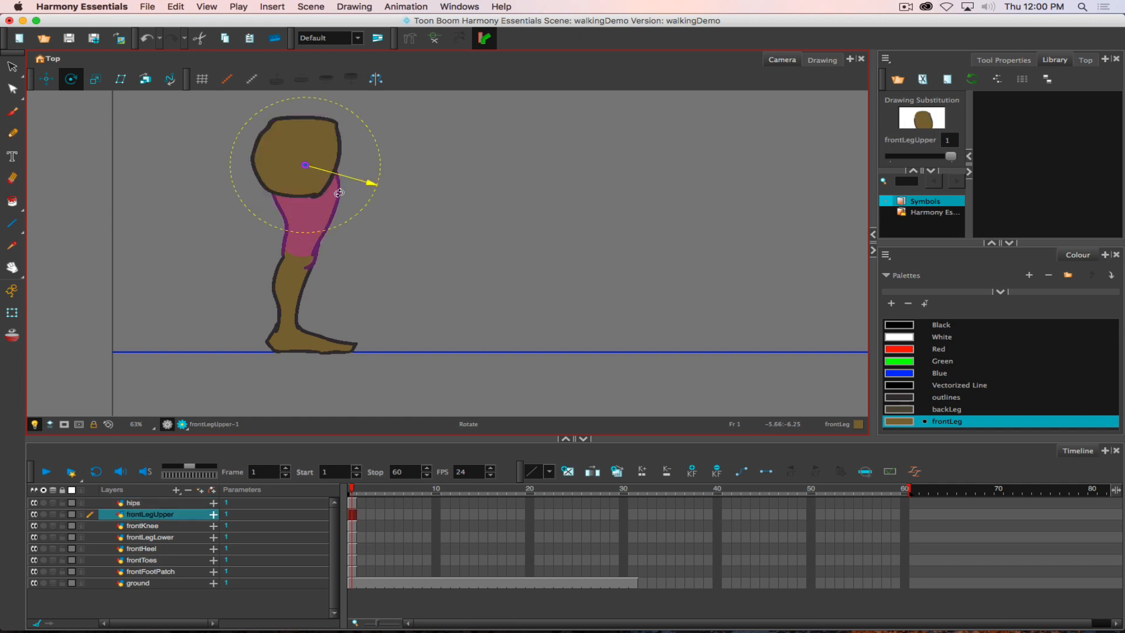
pyautogui.press('b')
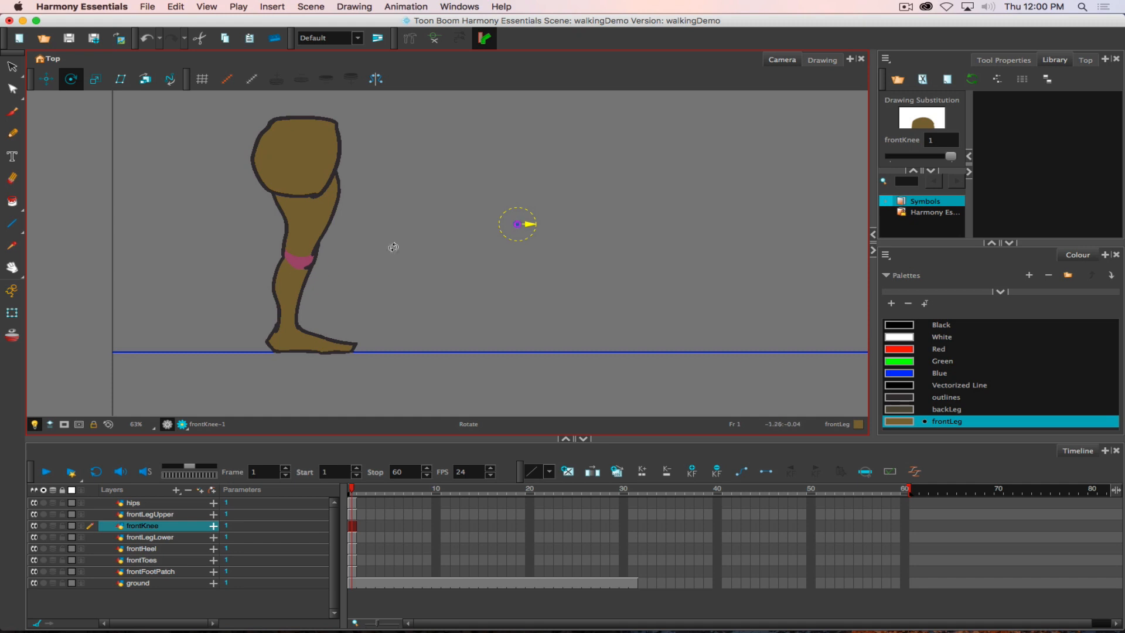
pyautogui.moveTo(517, 224); pyautogui.dragTo(302, 252)
pyautogui.press('b')
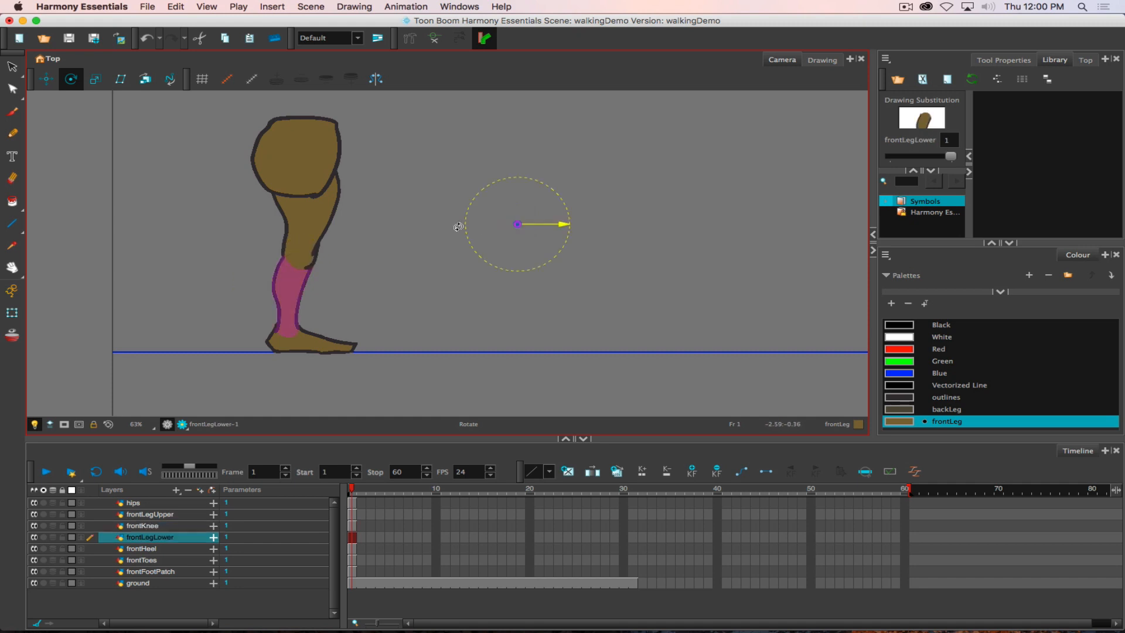
pyautogui.moveTo(518, 225); pyautogui.dragTo(298, 259)
# Move the frontHeel pivot to the ankle, test it by rotating the heel, and undo the rotation.
pyautogui.press('j')
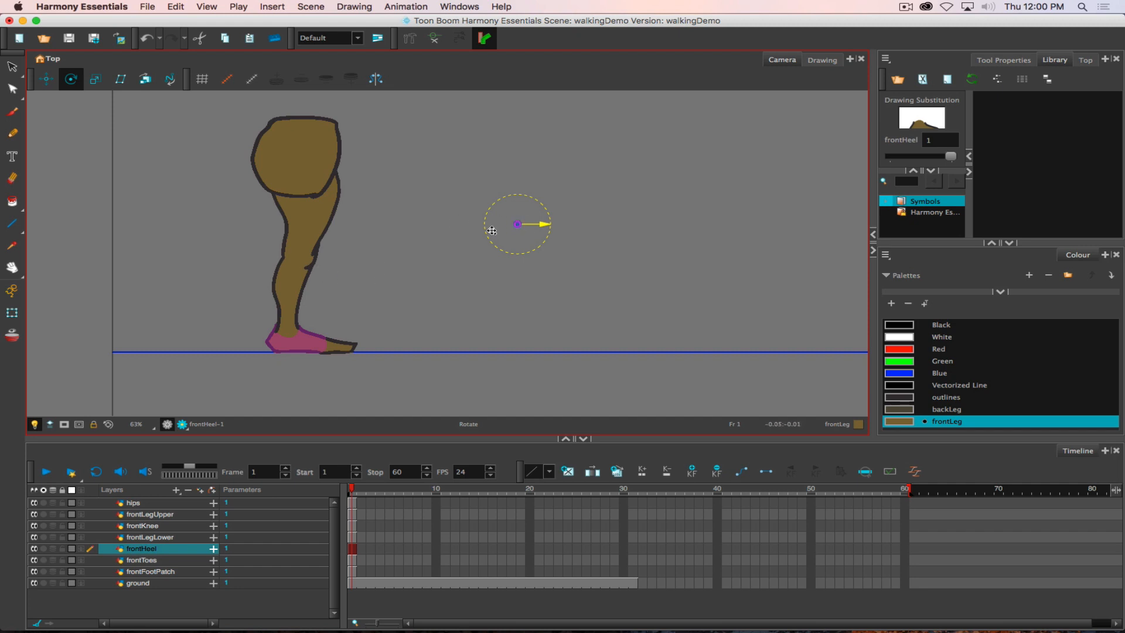
pyautogui.moveTo(517, 227); pyautogui.dragTo(289, 333)
pyautogui.moveTo(461, 259)
pyautogui.mouseDown()
pyautogui.moveTo(344, 405)
pyautogui.moveTo(369, 370)
pyautogui.moveTo(385, 380)
pyautogui.mouseUp()
pyautogui.press('super+z')
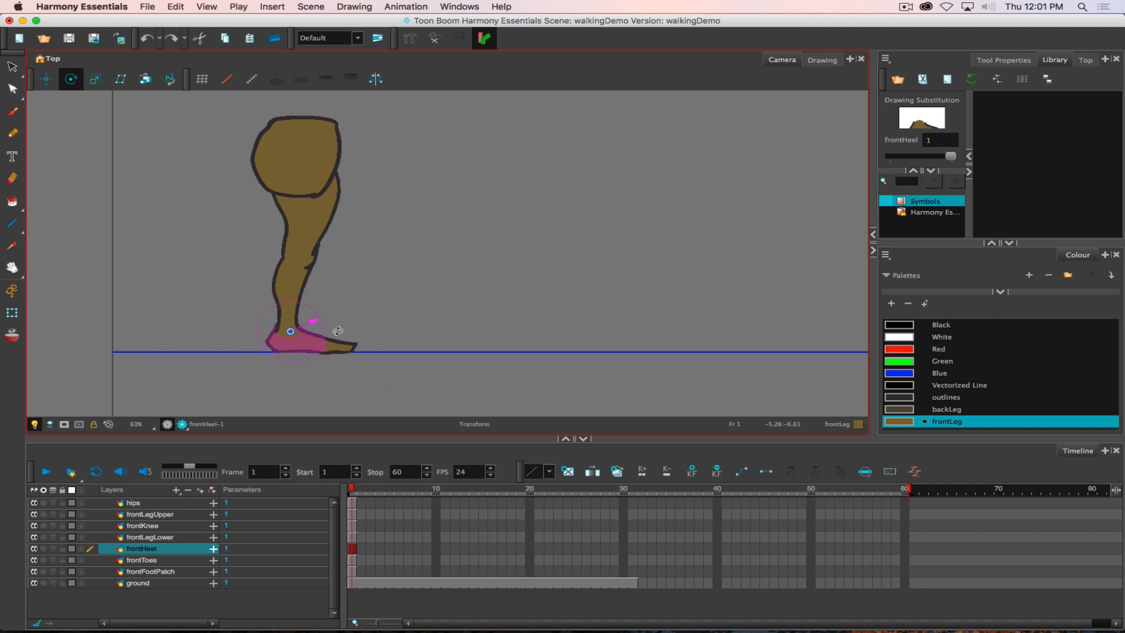
# Place the pivots of the frontToes and frontFootPatch drawings where the toes meet the foot.
pyautogui.click(346, 347)
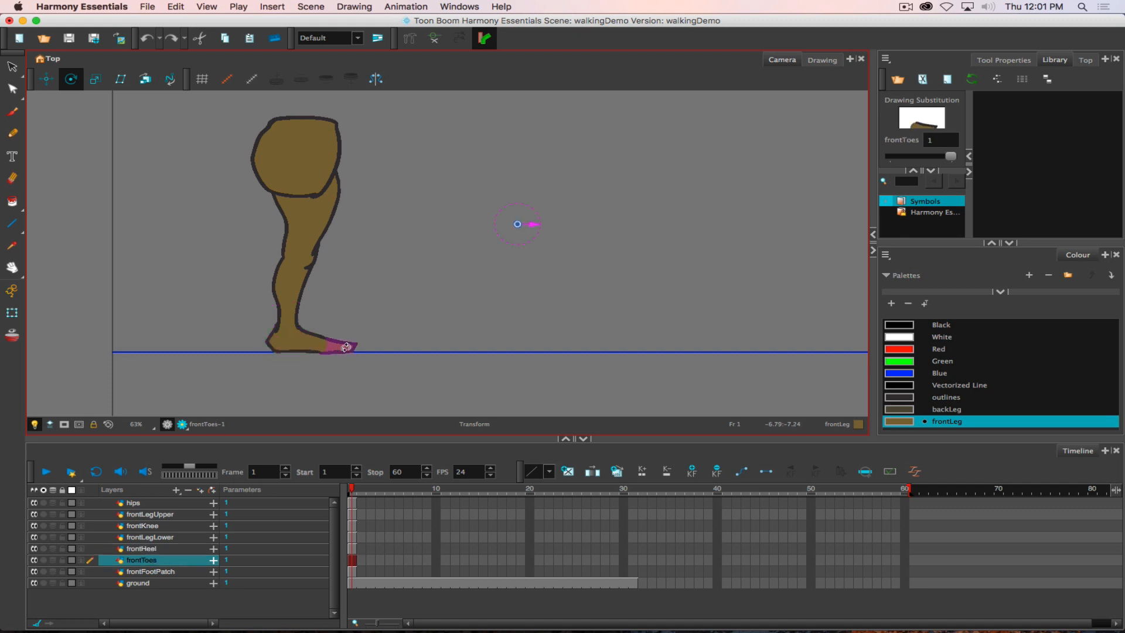
pyautogui.moveTo(518, 224); pyautogui.dragTo(321, 345)
pyautogui.click(321, 344)
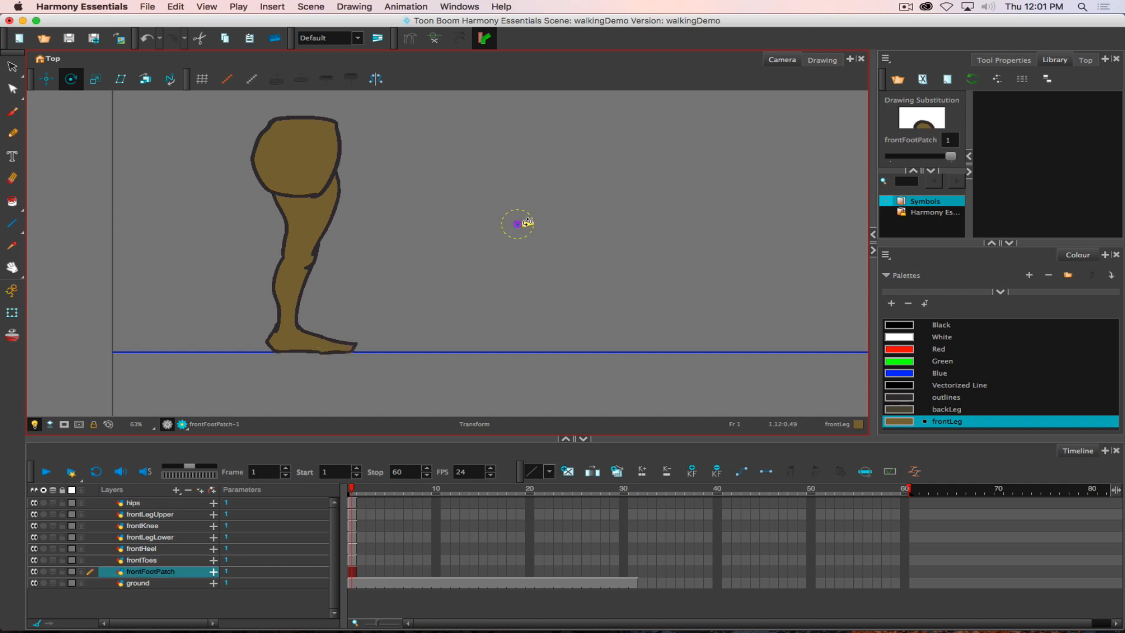
pyautogui.moveTo(517, 225); pyautogui.dragTo(321, 344)
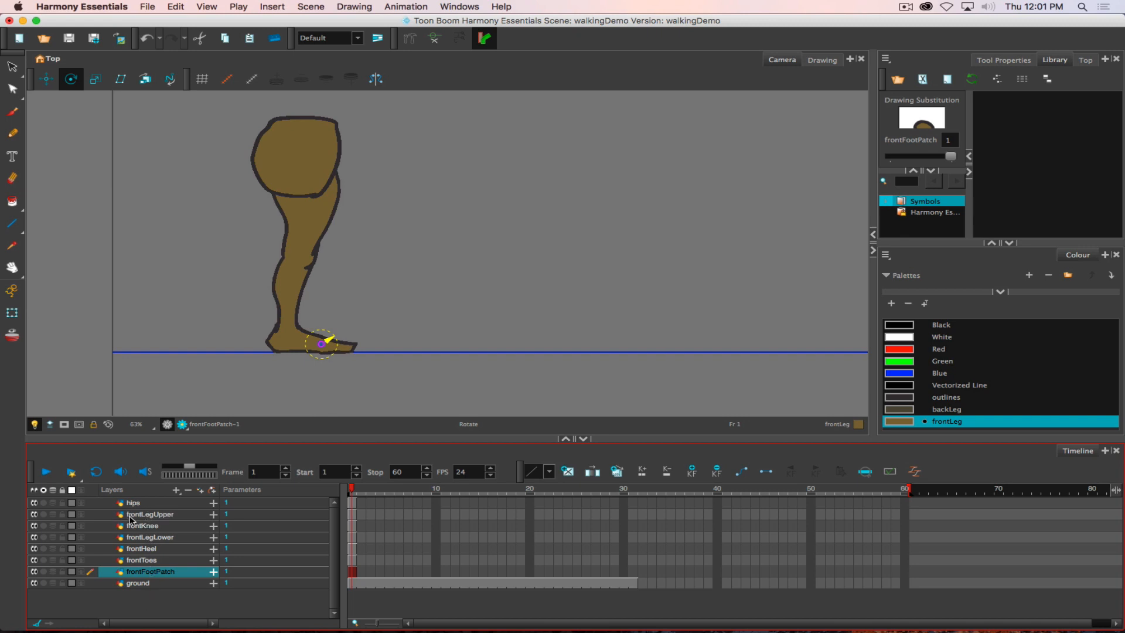
# Parent the layers frontKnee through frontFootPatch to frontLegUpper, leaving out ground, and expand the new hierarchy.
pyautogui.click(157, 529)
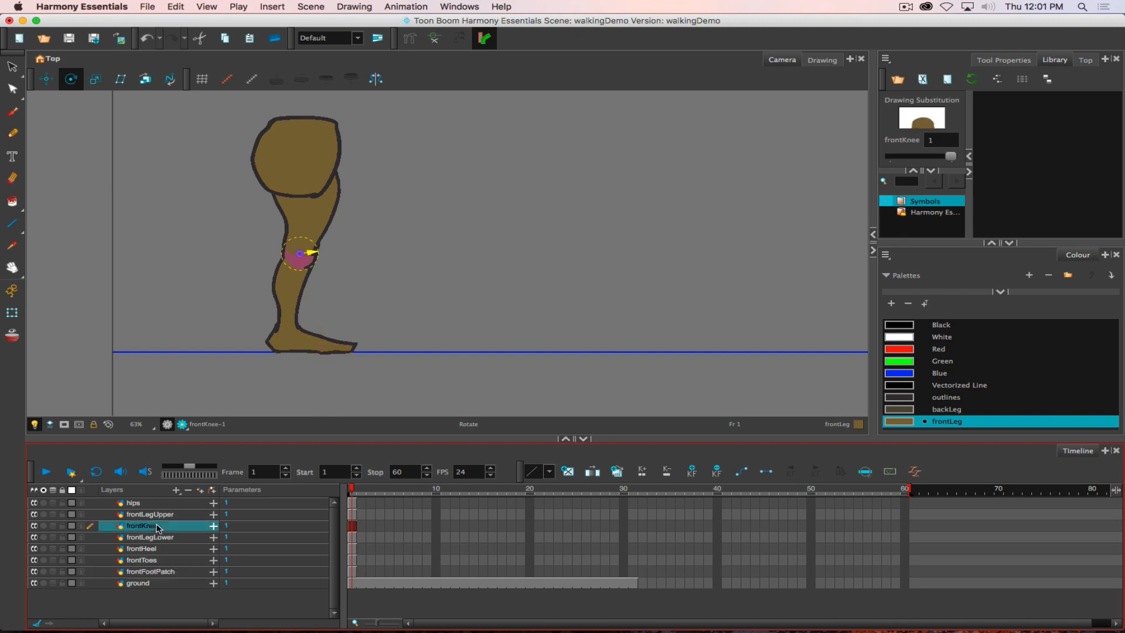
pyautogui.keyDown('shift'); pyautogui.click(173, 581); pyautogui.keyUp('shift')
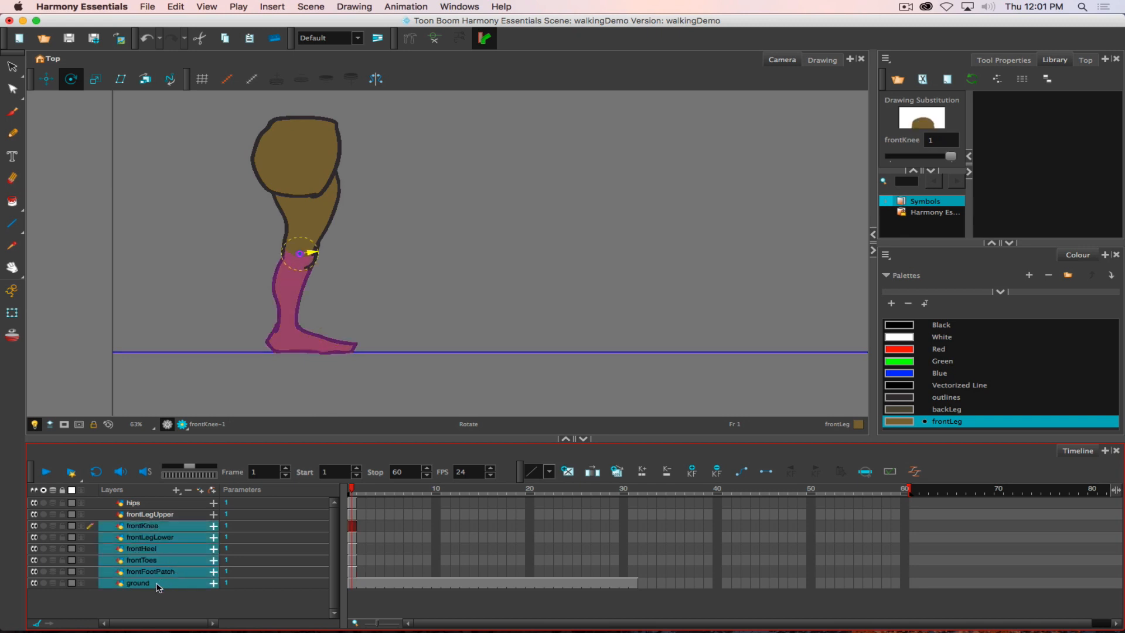
pyautogui.keyDown('super'); pyautogui.click(159, 587); pyautogui.keyUp('super')
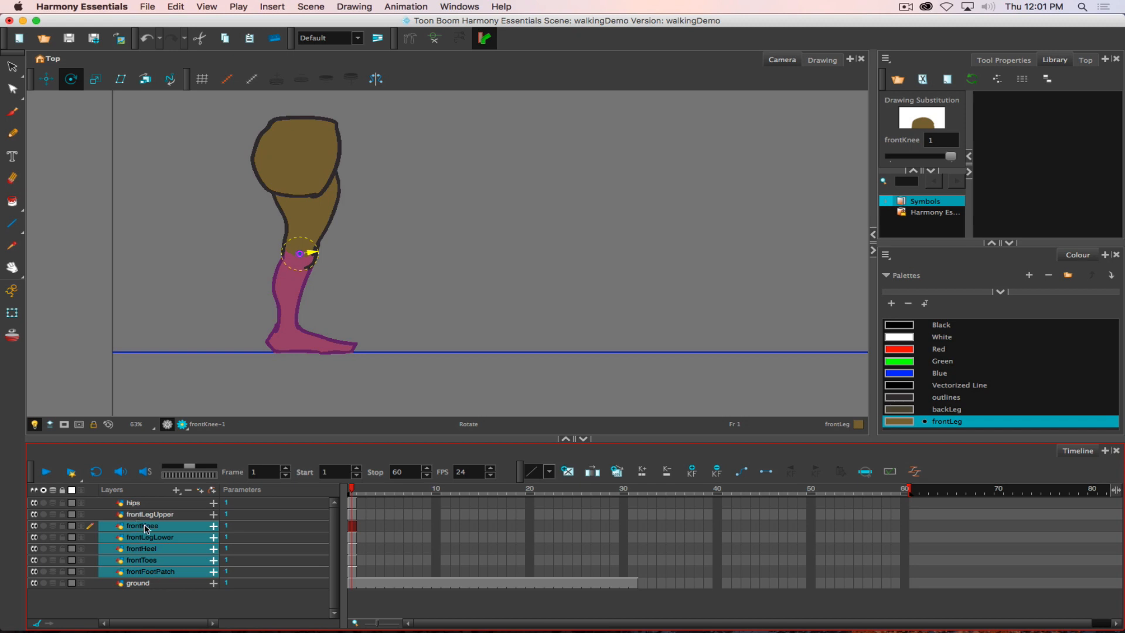
pyautogui.moveTo(147, 529); pyautogui.dragTo(155, 518)
pyautogui.moveTo(156, 517); pyautogui.dragTo(156, 516)
pyautogui.click(110, 515)
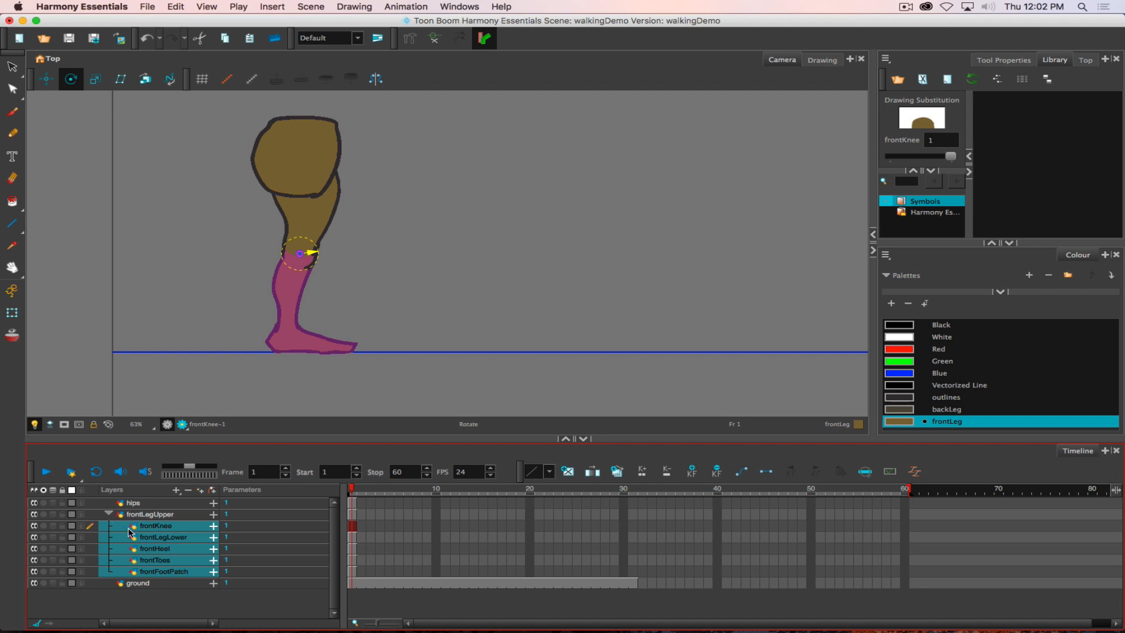
# Parent the frontHeel, frontToes and frontFootPatch layers to frontLegLower.
pyautogui.doubleClick(164, 540)
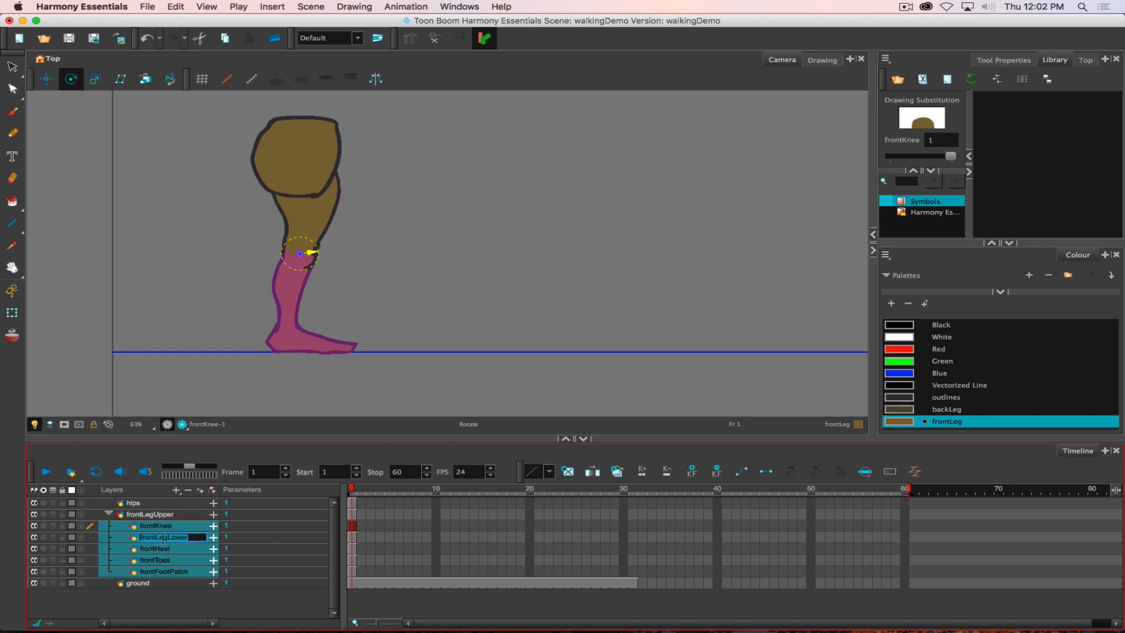
pyautogui.doubleClick(151, 560)
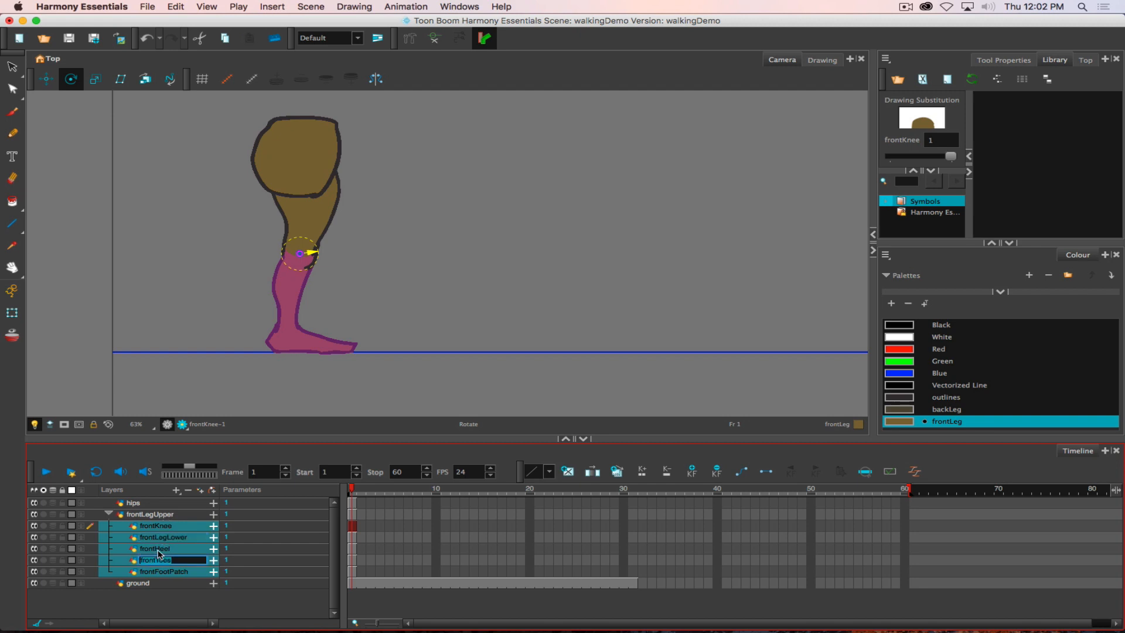
pyautogui.doubleClick(157, 550)
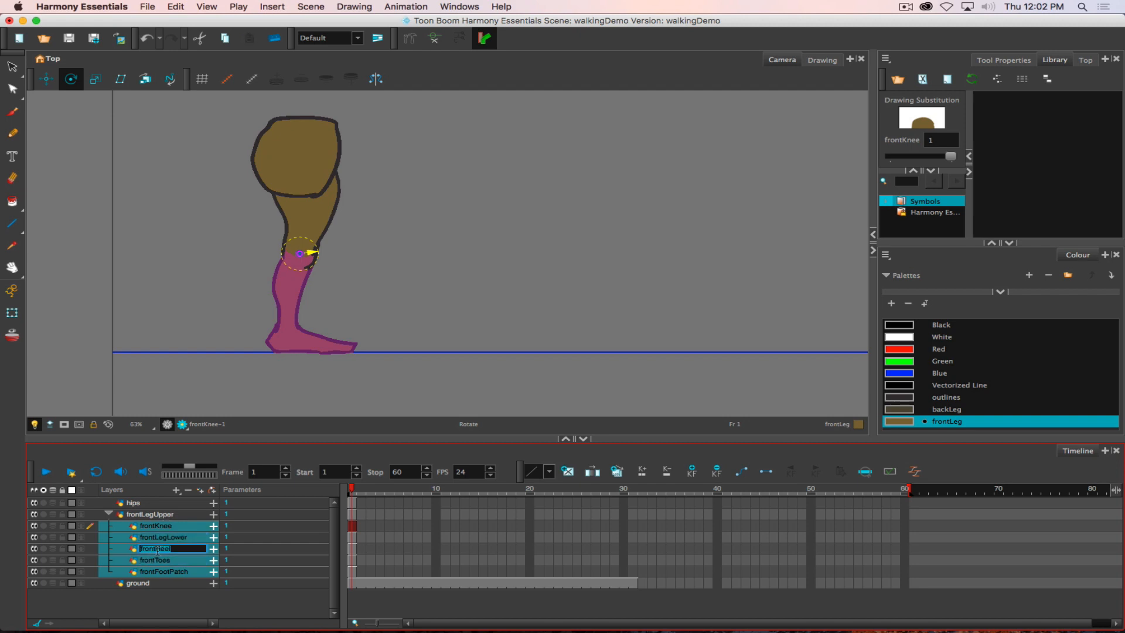
pyautogui.click(144, 515)
pyautogui.click(156, 551)
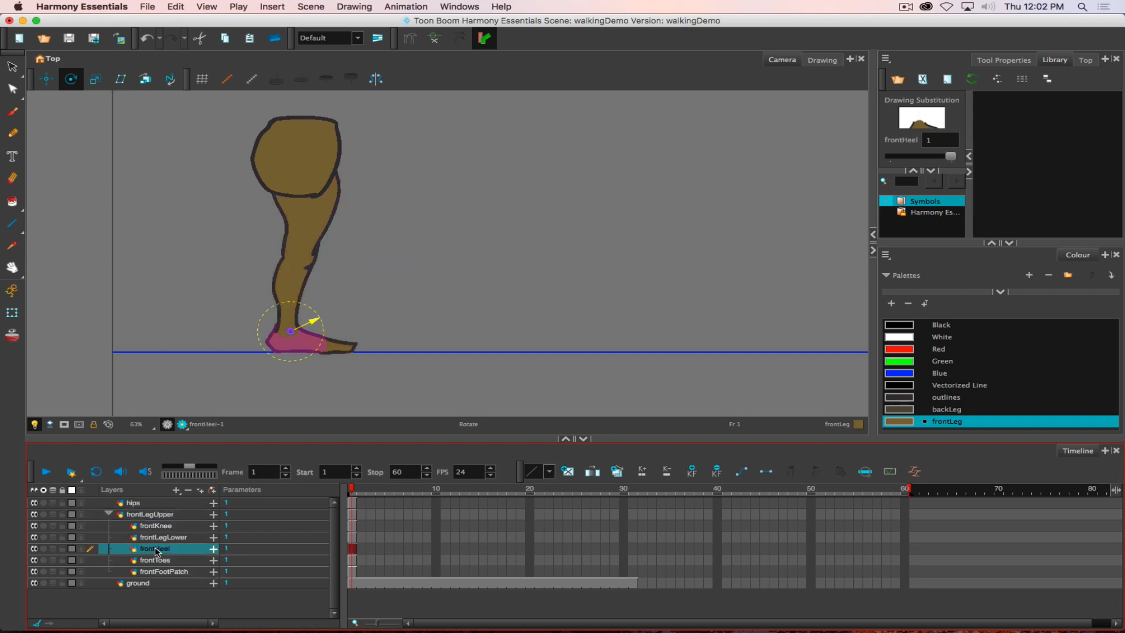
pyautogui.keyDown('shift'); pyautogui.click(162, 577); pyautogui.keyUp('shift')
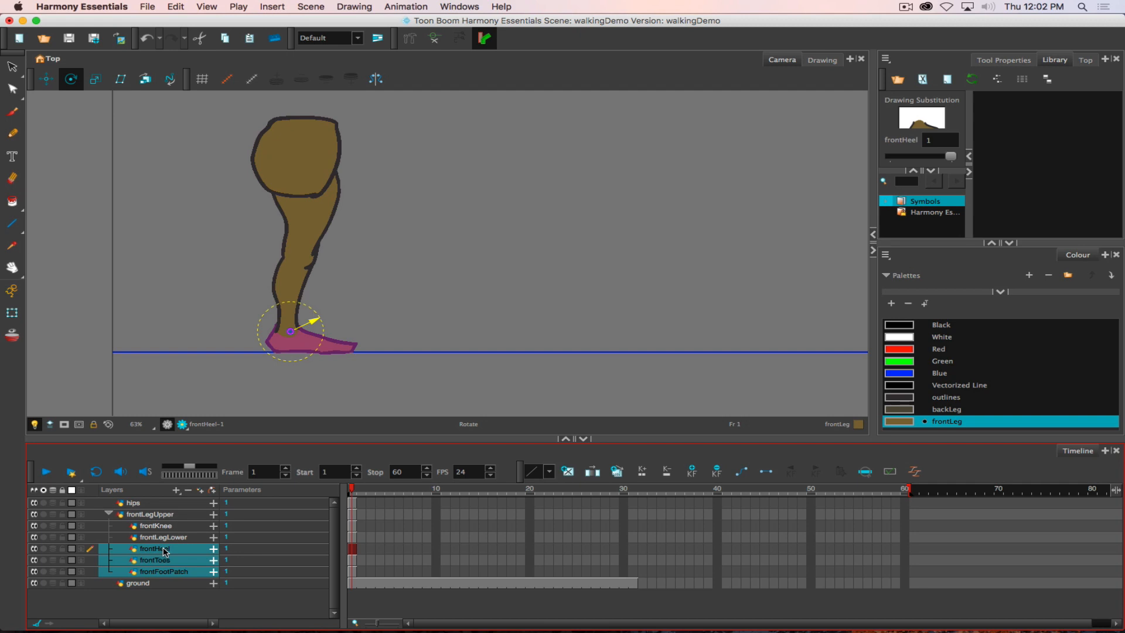
pyautogui.moveTo(164, 551); pyautogui.dragTo(171, 538)
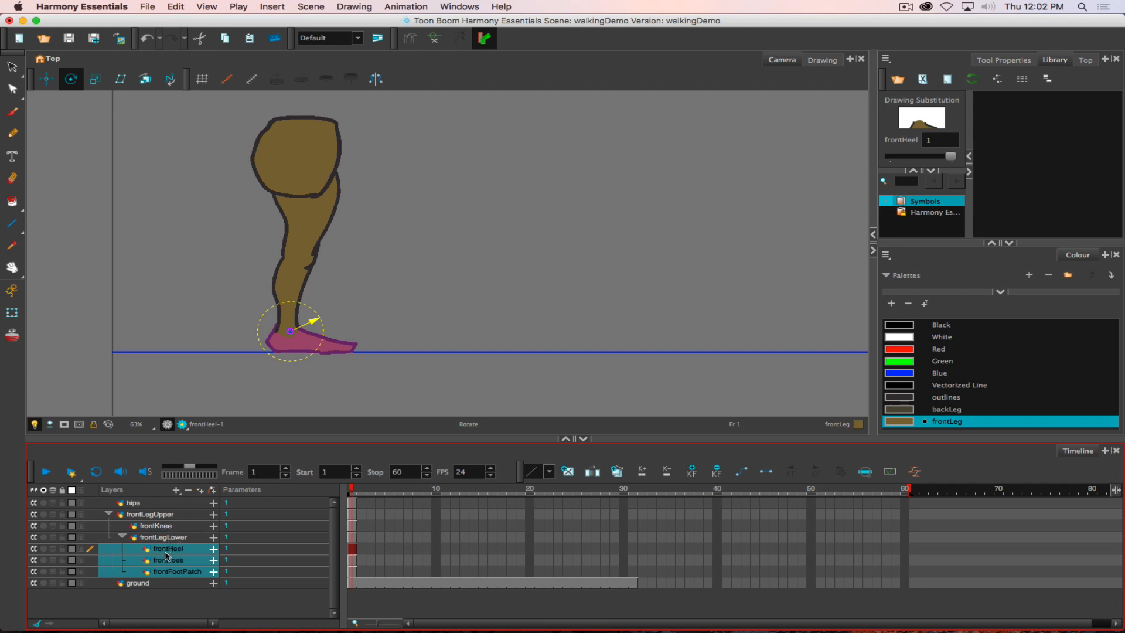
# Parent the frontToes and frontFootPatch layers to frontHeel.
pyautogui.click(160, 511)
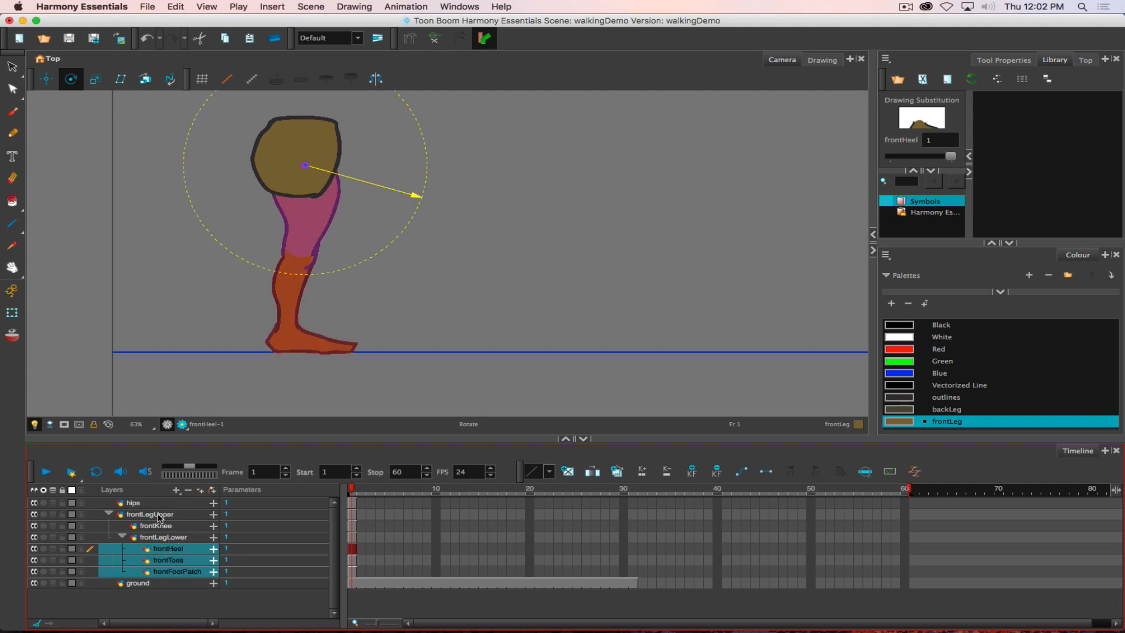
pyautogui.click(178, 564)
pyautogui.keyDown('shift'); pyautogui.click(179, 573); pyautogui.keyUp('shift')
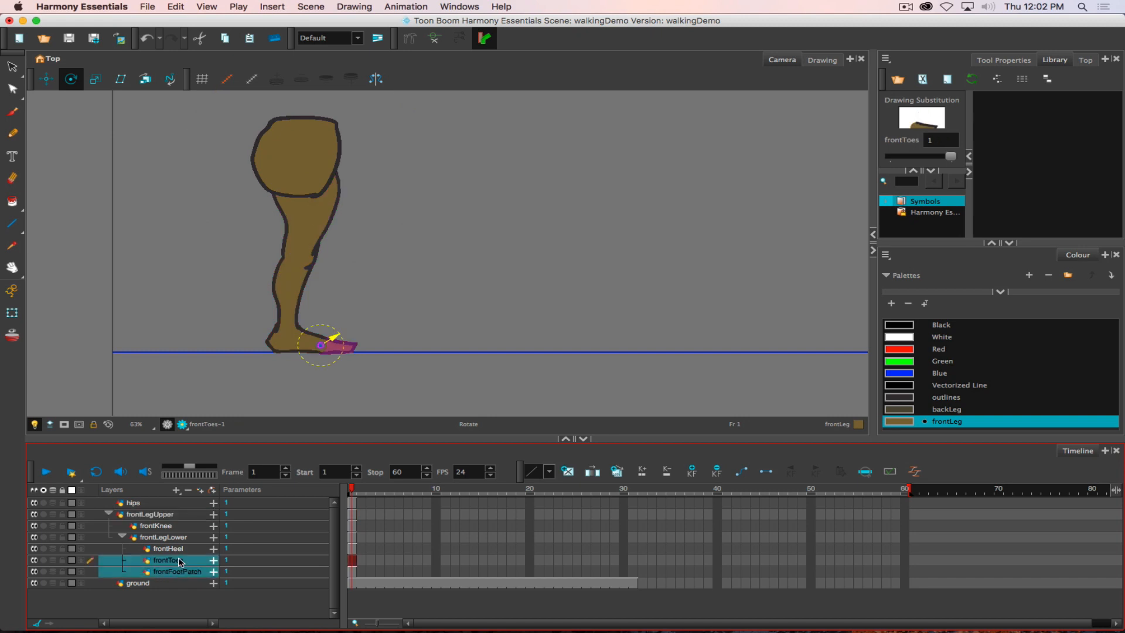
pyautogui.moveTo(181, 564); pyautogui.dragTo(181, 552)
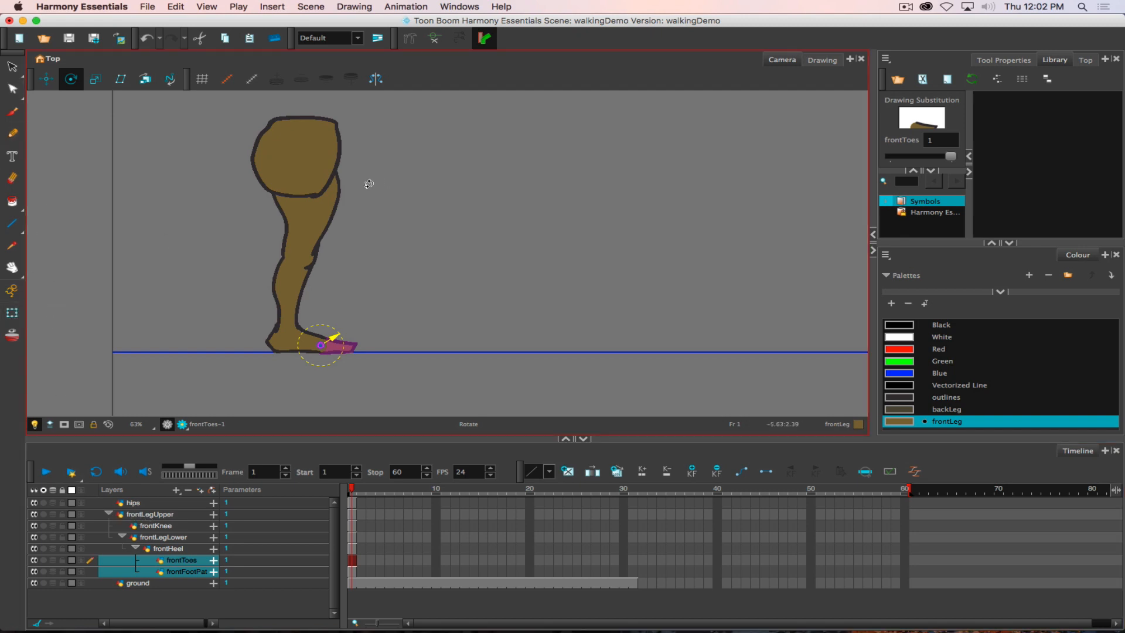
# Test the knee joint by rotating frontLegLower backward with the Transform tool.
pyautogui.click(12, 312)
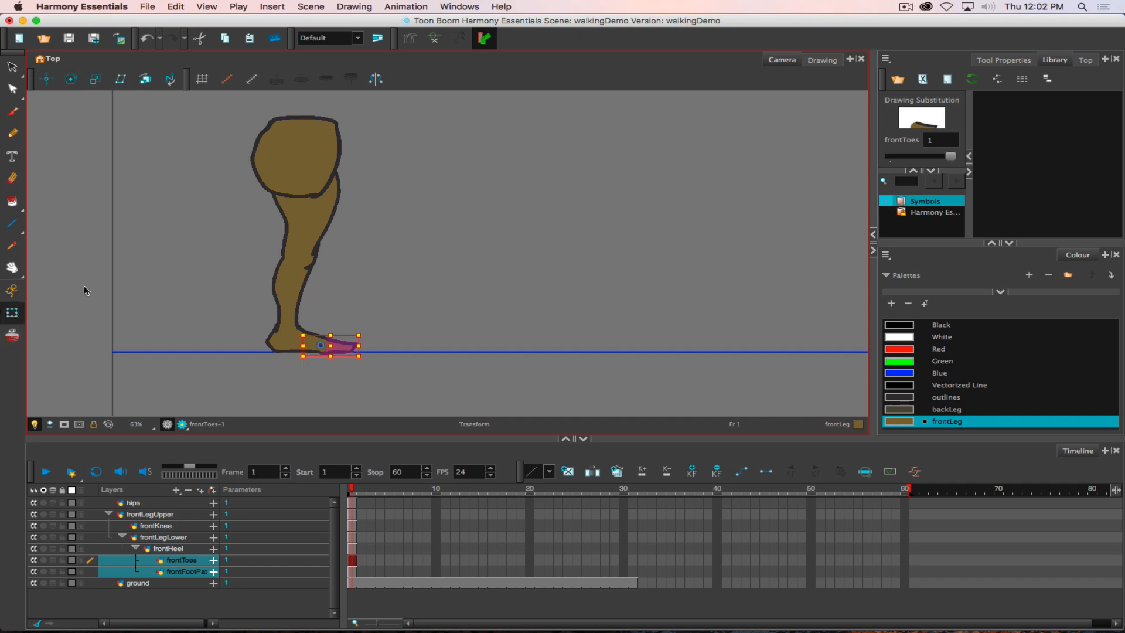
pyautogui.click(310, 212)
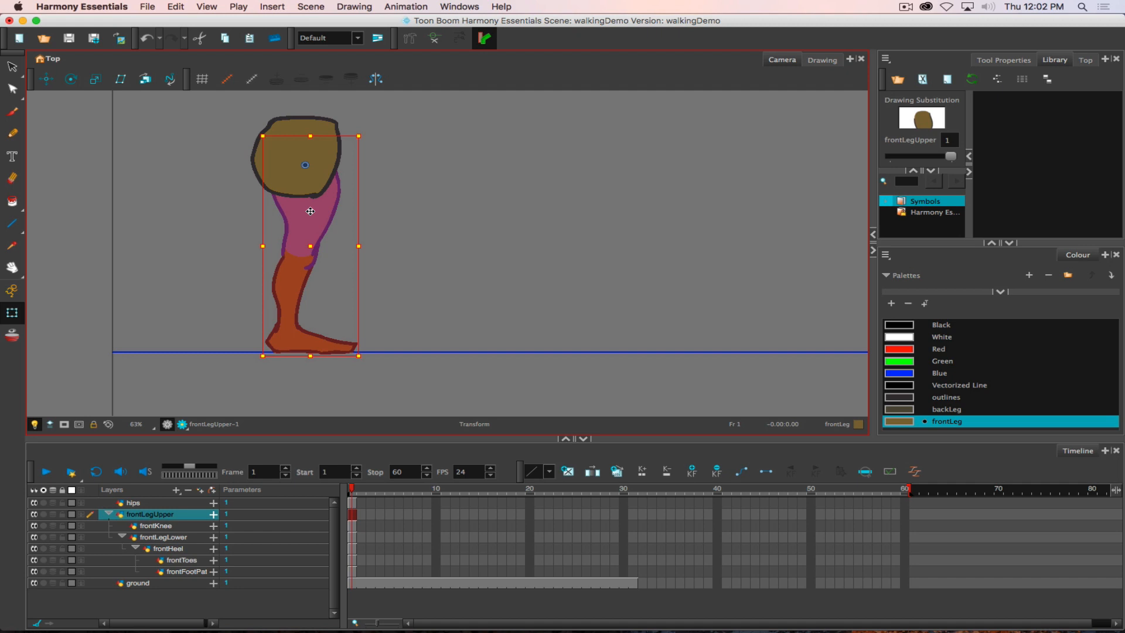
pyautogui.click(295, 286)
pyautogui.moveTo(372, 364)
pyautogui.mouseDown()
pyautogui.moveTo(319, 378)
pyautogui.moveTo(258, 366)
pyautogui.moveTo(228, 344)
pyautogui.moveTo(351, 350)
pyautogui.moveTo(231, 346)
pyautogui.moveTo(407, 327)
pyautogui.moveTo(427, 312)
pyautogui.moveTo(382, 334)
pyautogui.moveTo(322, 332)
pyautogui.mouseUp()
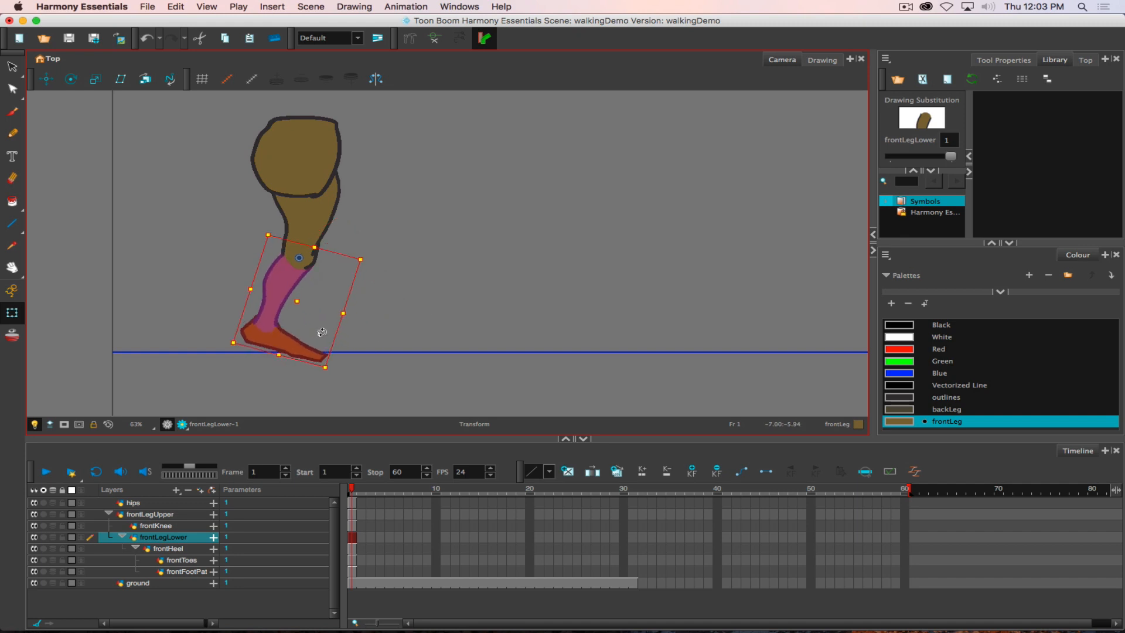
# Test the foot joints by trying a rotation of frontHeel and bending frontToes upward to lie along the ground line.
pyautogui.click(273, 341)
pyautogui.moveTo(352, 375)
pyautogui.mouseDown()
pyautogui.moveTo(381, 329)
pyautogui.moveTo(345, 376)
pyautogui.mouseUp()
pyautogui.click(270, 342)
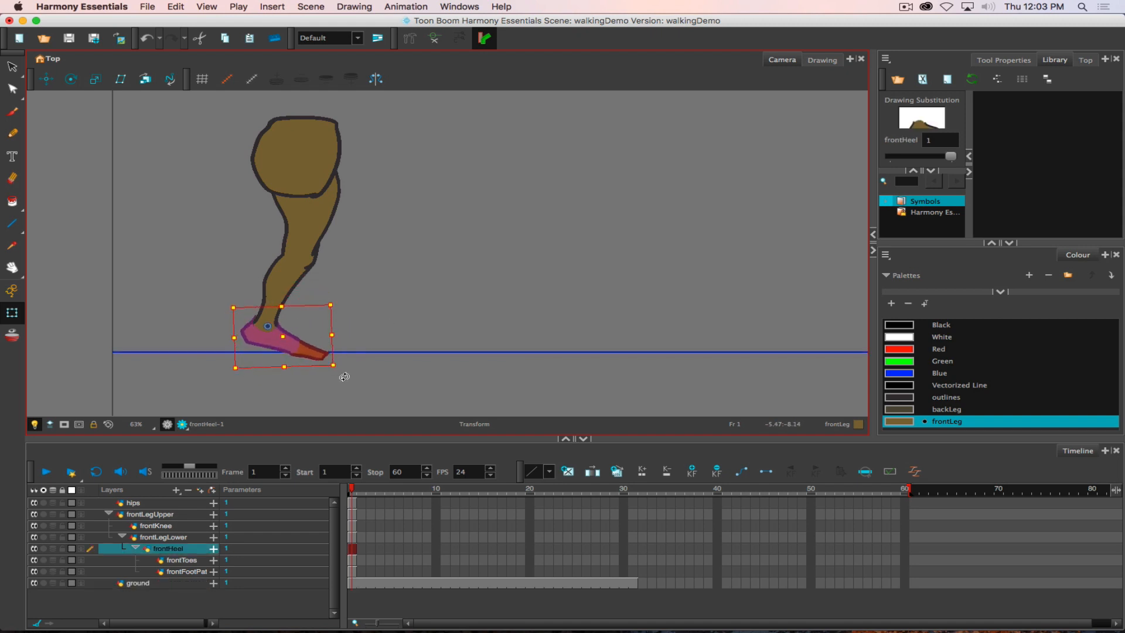
pyautogui.click(318, 354)
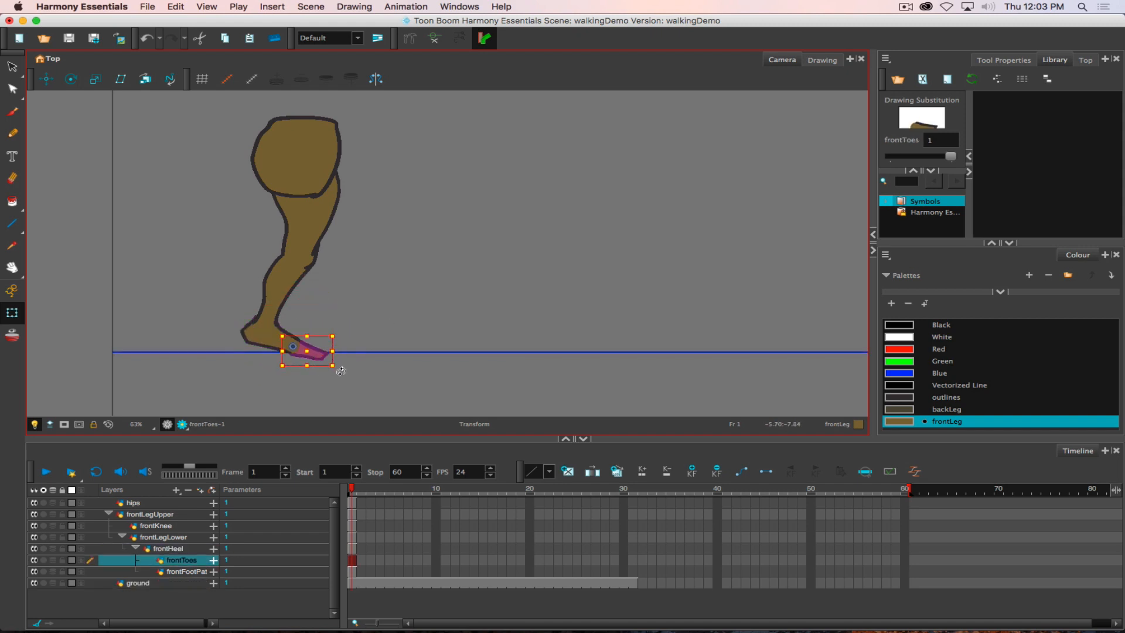
pyautogui.moveTo(342, 374)
pyautogui.mouseDown()
pyautogui.moveTo(347, 356)
pyautogui.moveTo(337, 364)
pyautogui.mouseUp()
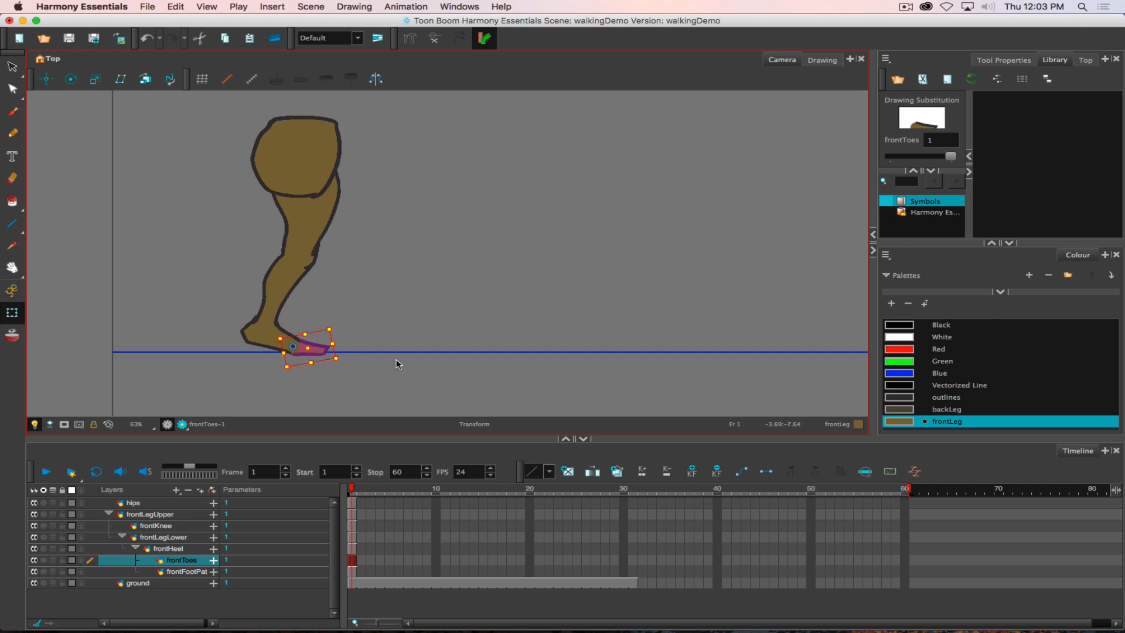
# Undo the test rotations and the parenting of the heel, toes and foot patch, back to all parts sitting directly under frontLegUpper.
pyautogui.press('super+z')
pyautogui.press('super+z')
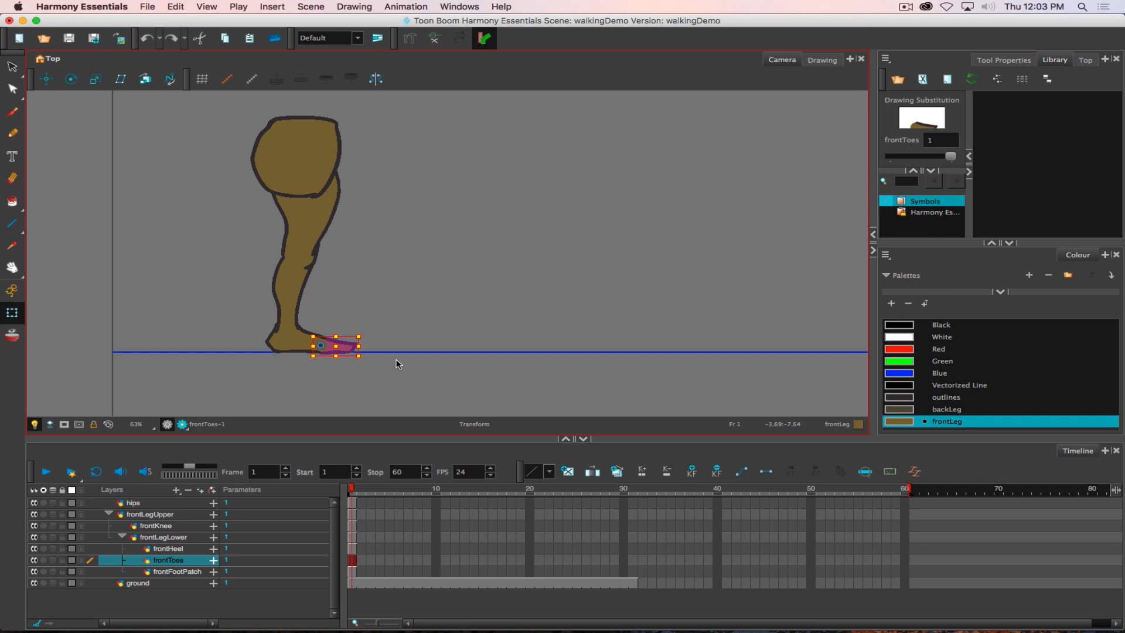
pyautogui.press('super+z')
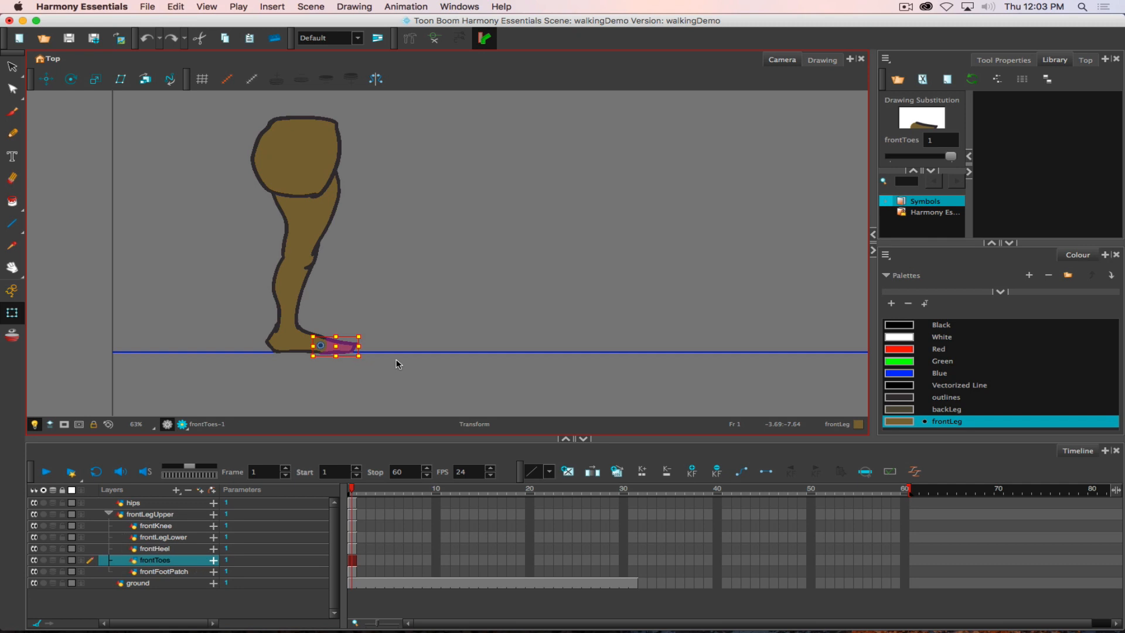
# Nest the frontHeel, frontToes and frontFootPatch layers under frontLegLower again.
pyautogui.click(159, 551)
pyautogui.keyDown('shift'); pyautogui.click(163, 572); pyautogui.keyUp('shift')
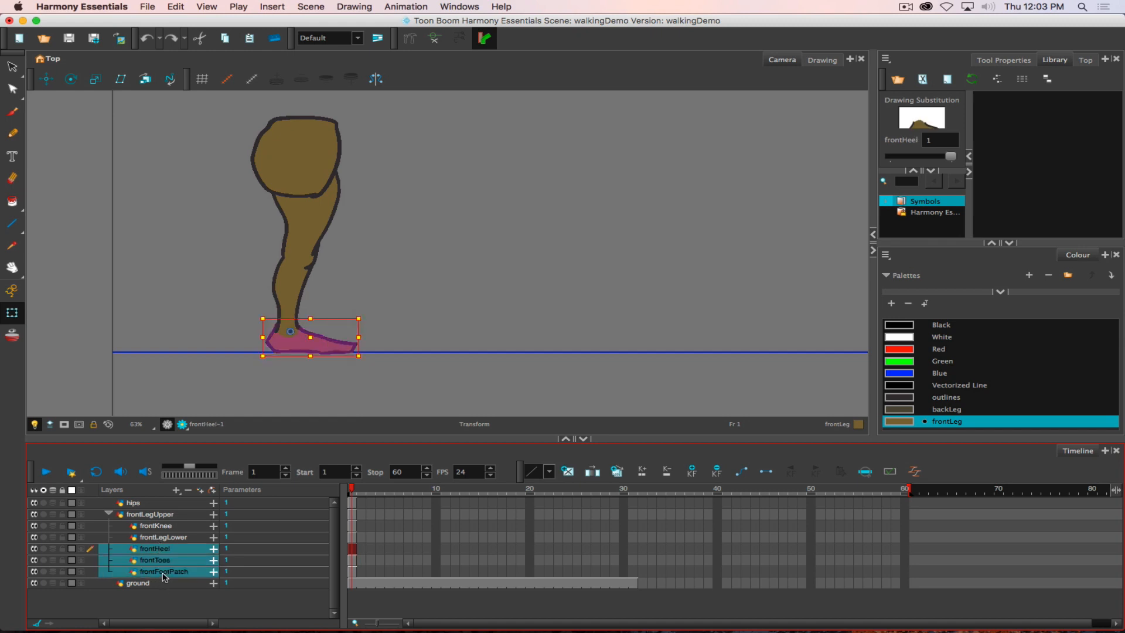
pyautogui.moveTo(153, 549); pyautogui.dragTo(179, 542)
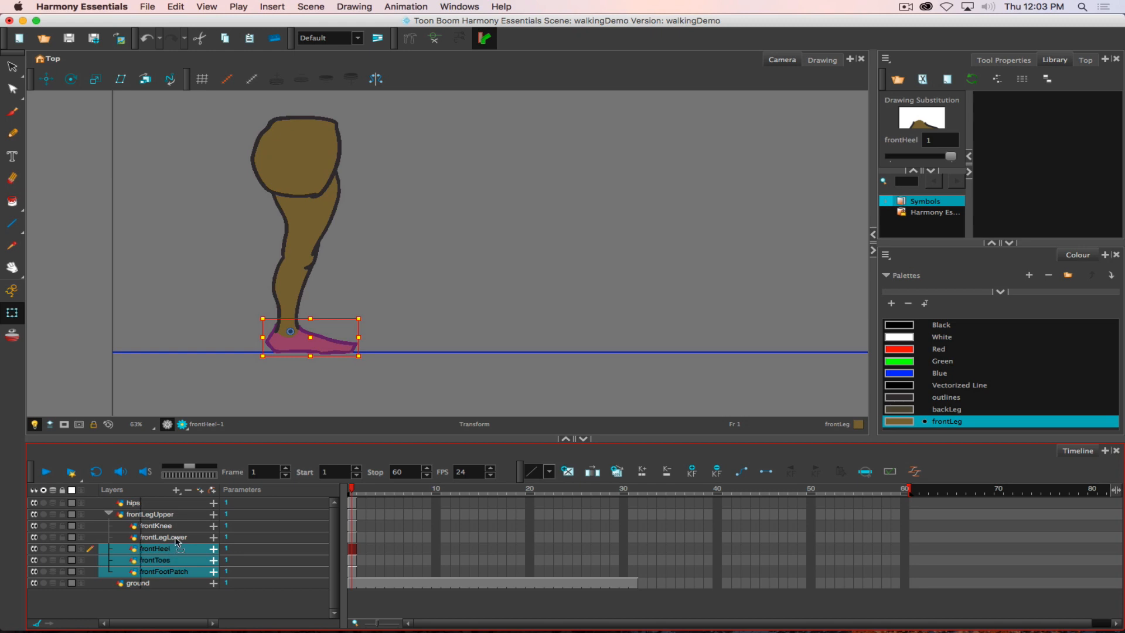
# Select only frontToes and frontFootPatch and parent them to frontHeel.
pyautogui.doubleClick(174, 569)
pyautogui.doubleClick(177, 560)
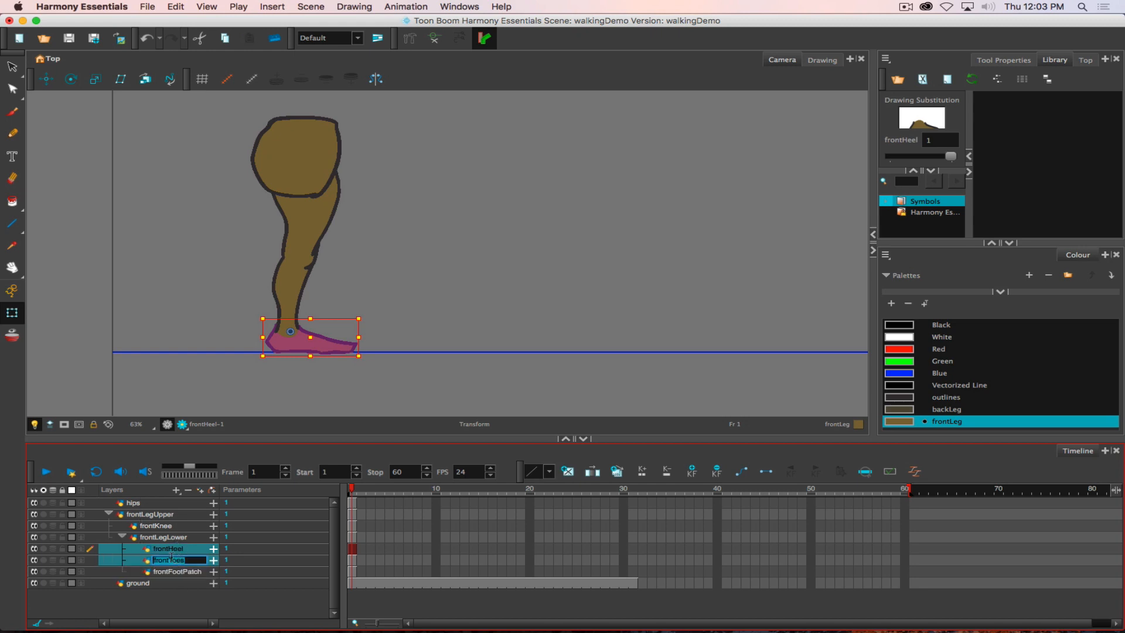
pyautogui.click(164, 573)
pyautogui.keyDown('shift'); pyautogui.click(175, 563); pyautogui.keyUp('shift')
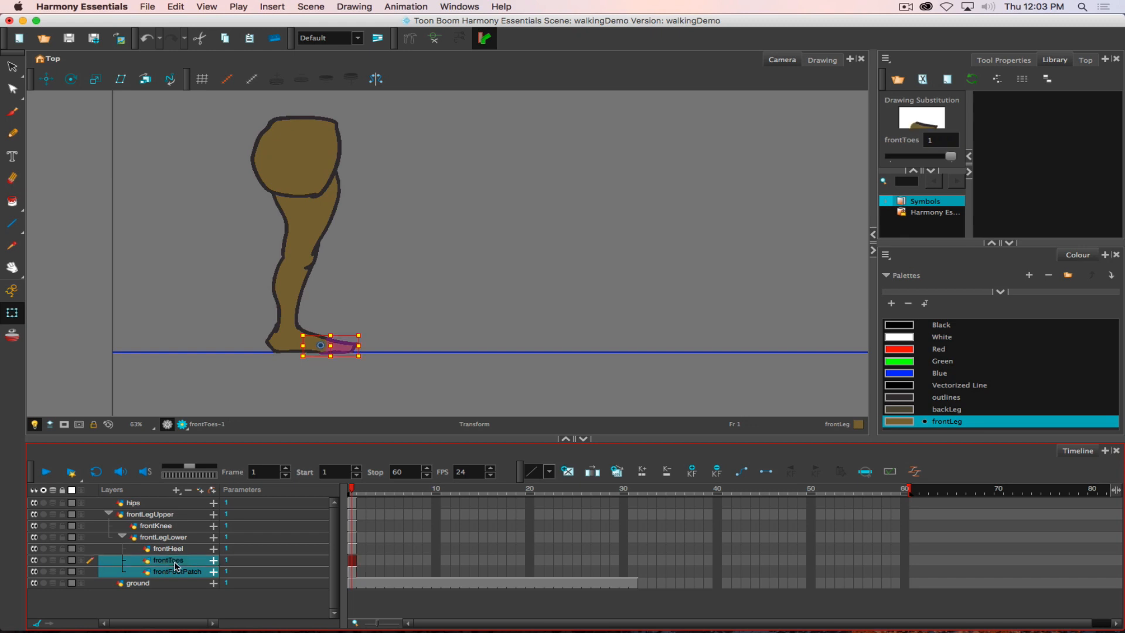
pyautogui.moveTo(175, 566); pyautogui.dragTo(178, 554)
# Collapse the frontLegUpper hierarchy, duplicate it as a second leg, and check the copy's nested layers.
pyautogui.click(109, 514)
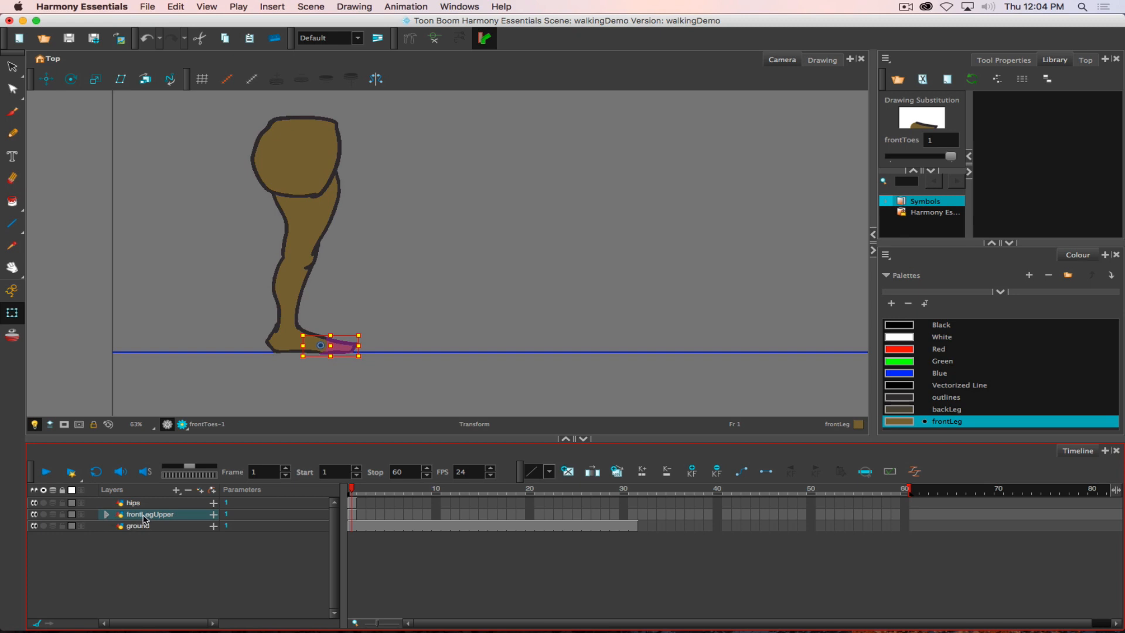
pyautogui.click(123, 517)
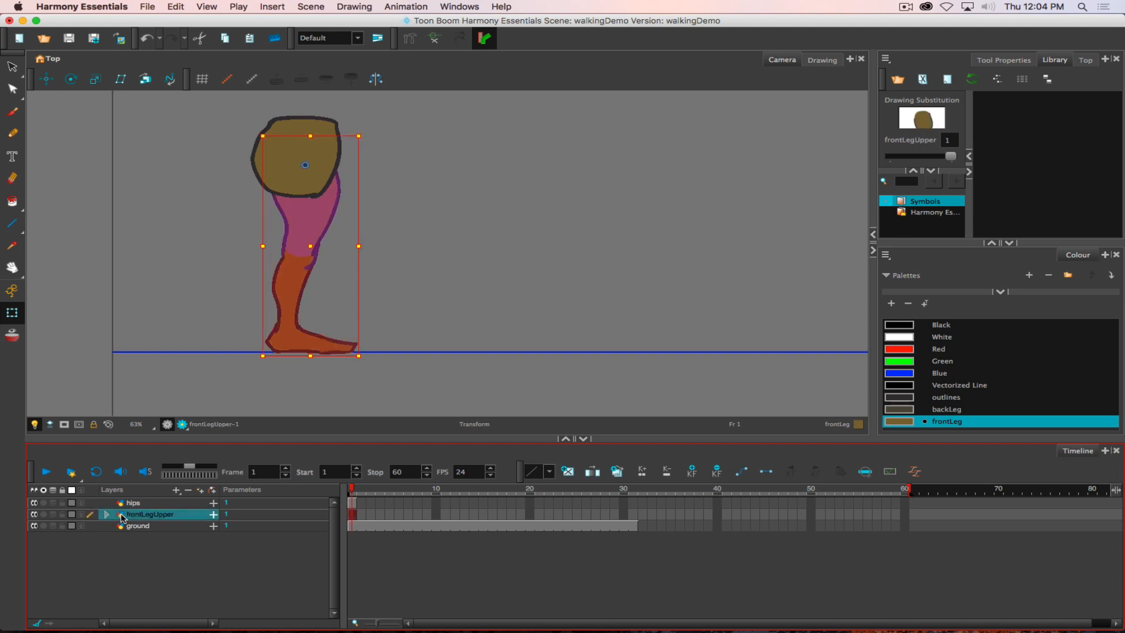
pyautogui.rightClick(122, 517)
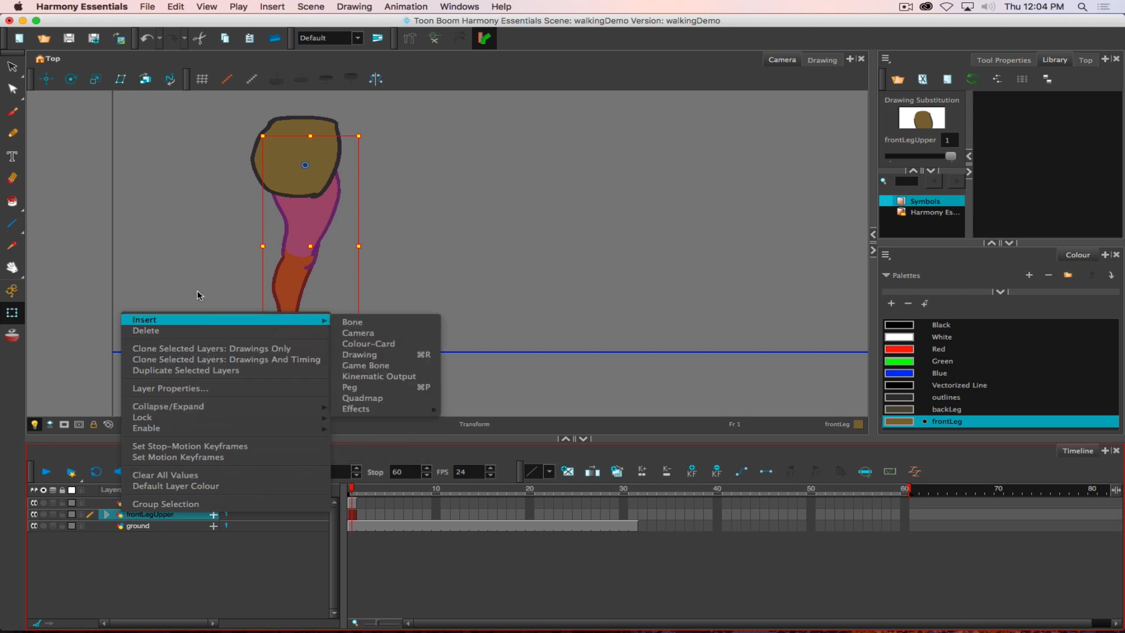
pyautogui.click(178, 373)
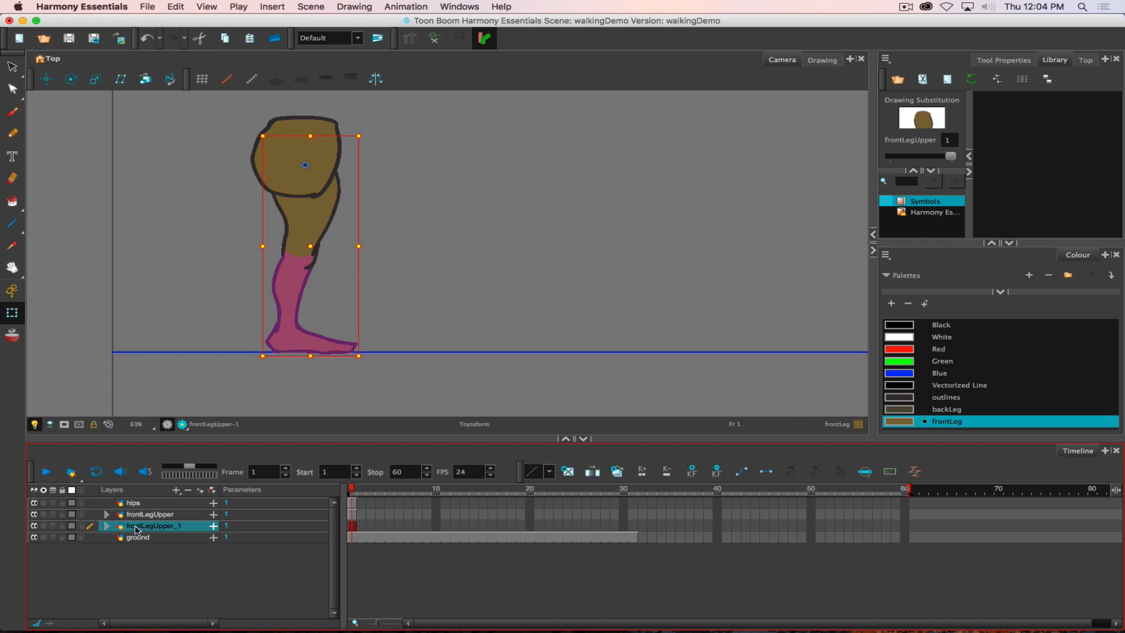
pyautogui.click(107, 527)
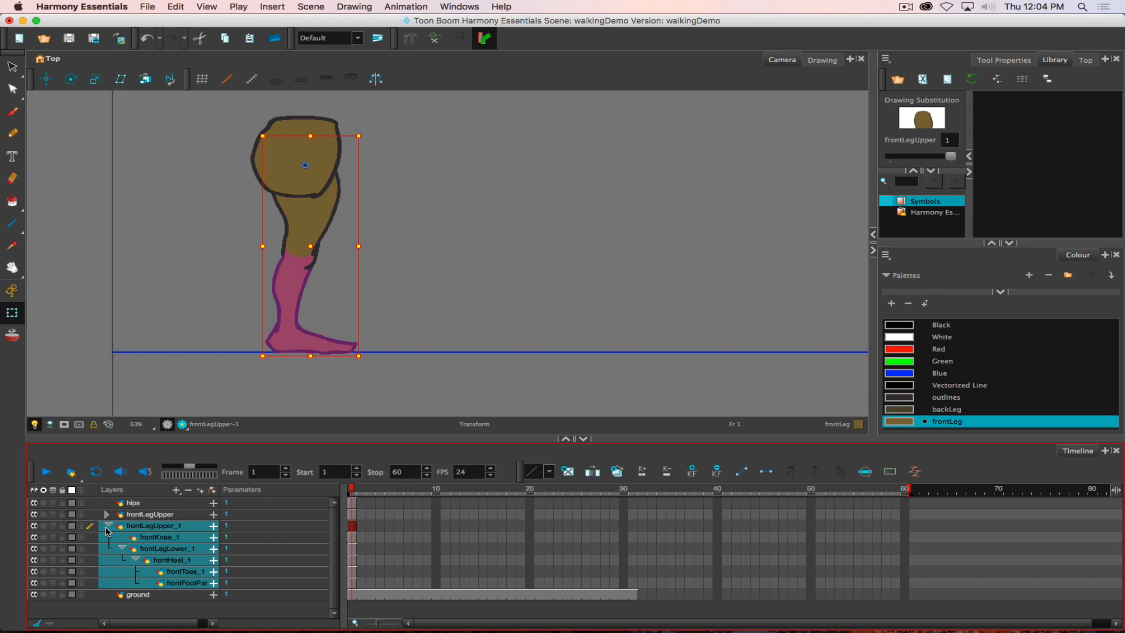
pyautogui.click(107, 528)
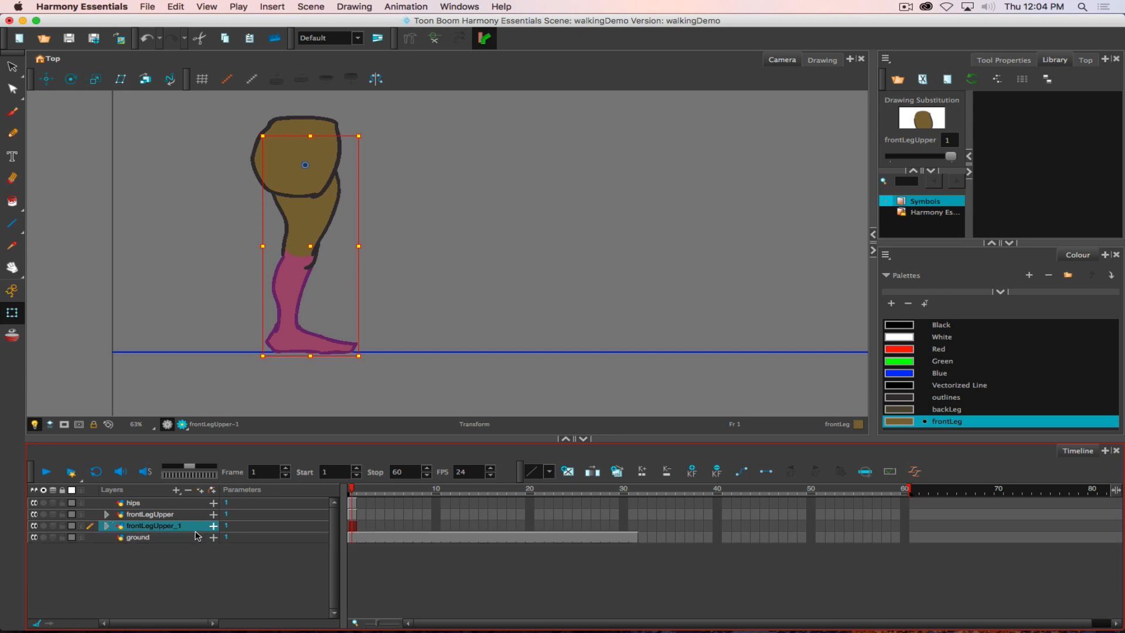
# Move the hips layer between frontLegUpper and frontLegUpper_1, and hide frontLegUpper and hips.
pyautogui.click(130, 506)
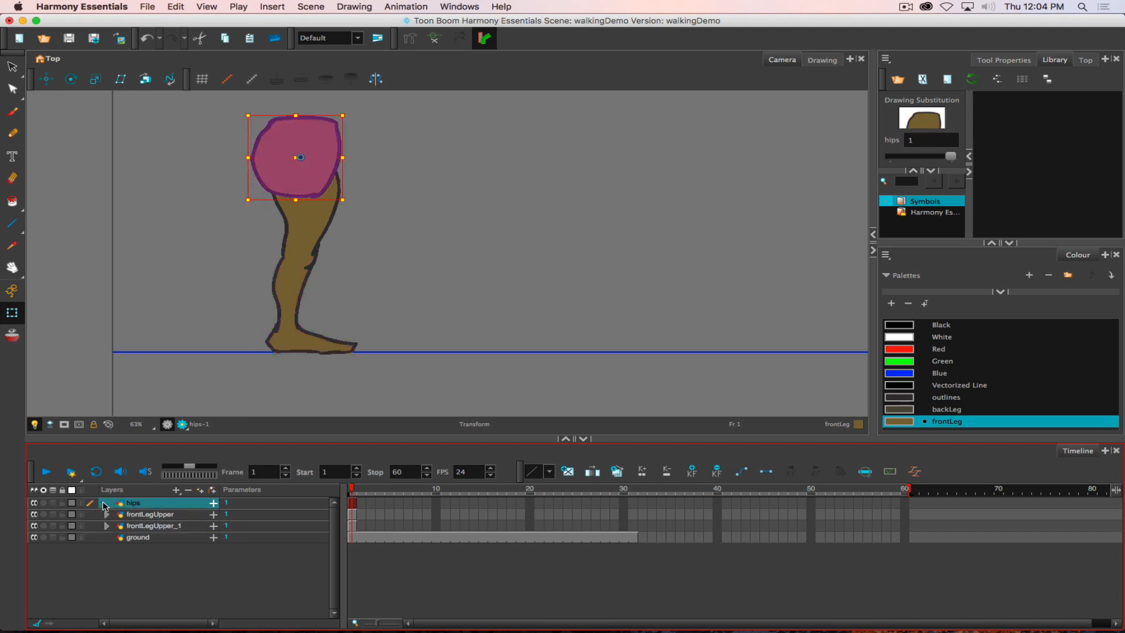
pyautogui.moveTo(103, 506); pyautogui.dragTo(105, 522)
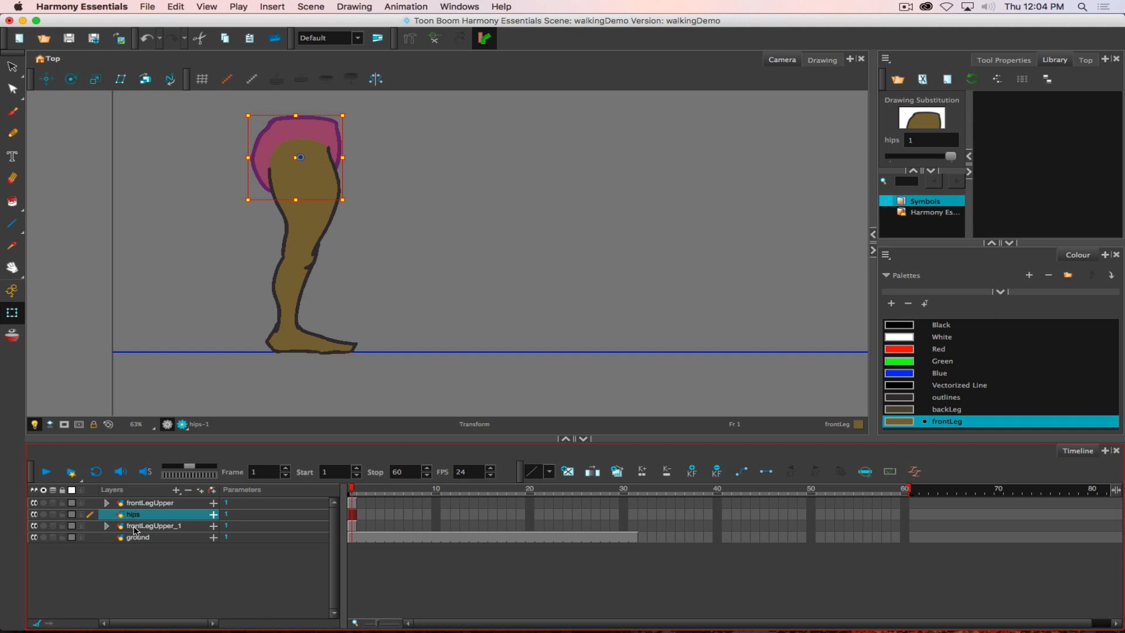
pyautogui.click(34, 503)
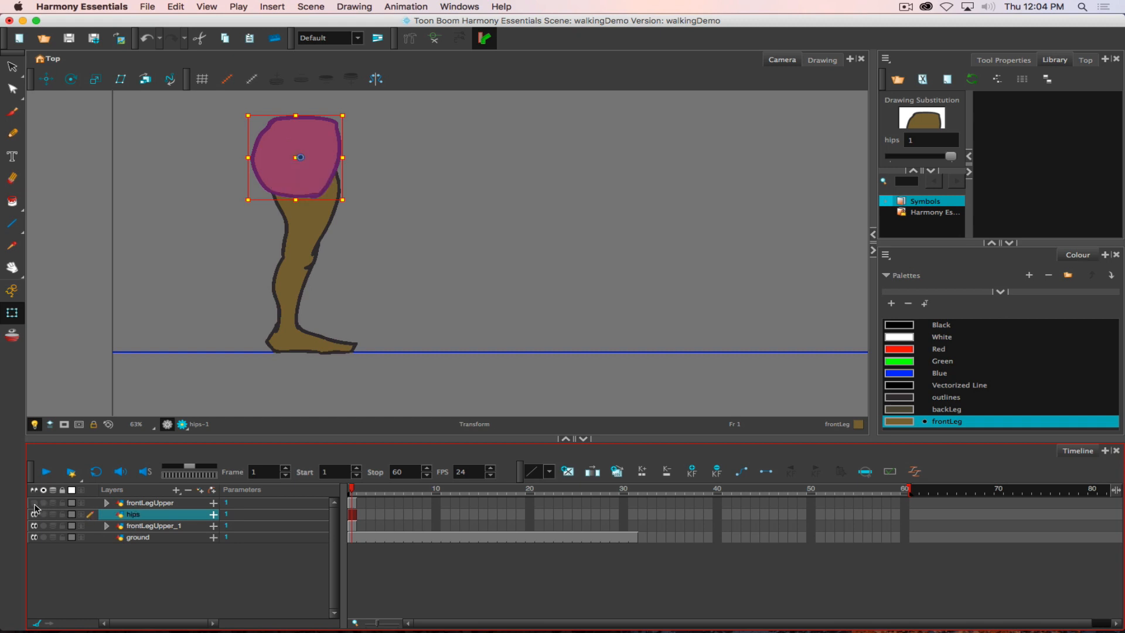
pyautogui.click(34, 514)
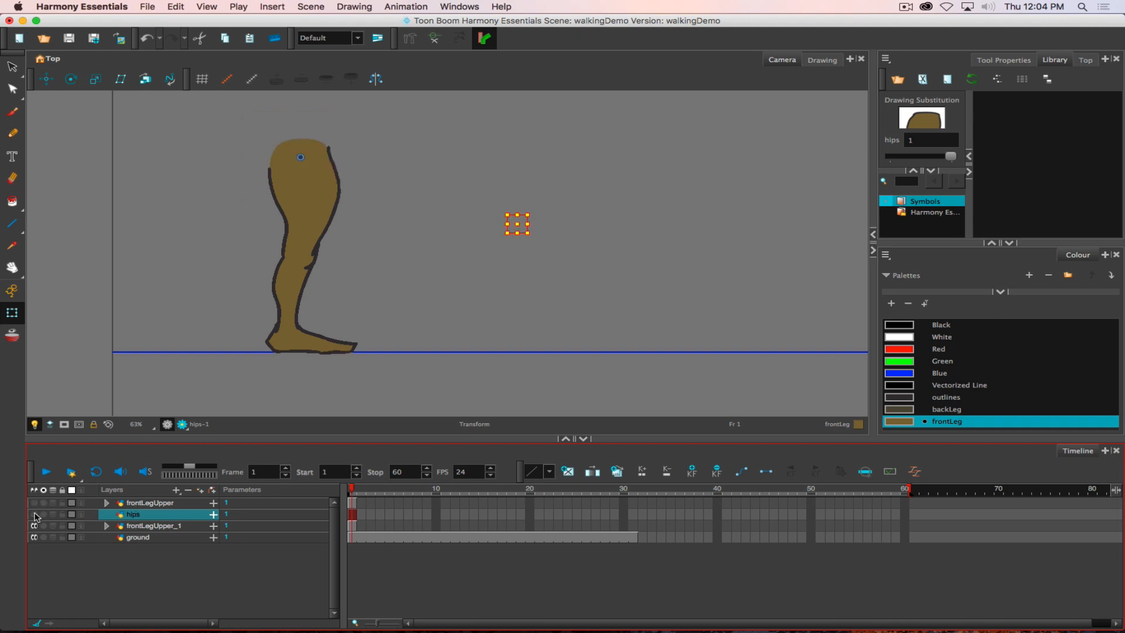
# Repaint the upper leg and knee drawings of the frontLegUpper_1 hierarchy with the backLeg colour.
pyautogui.click(132, 528)
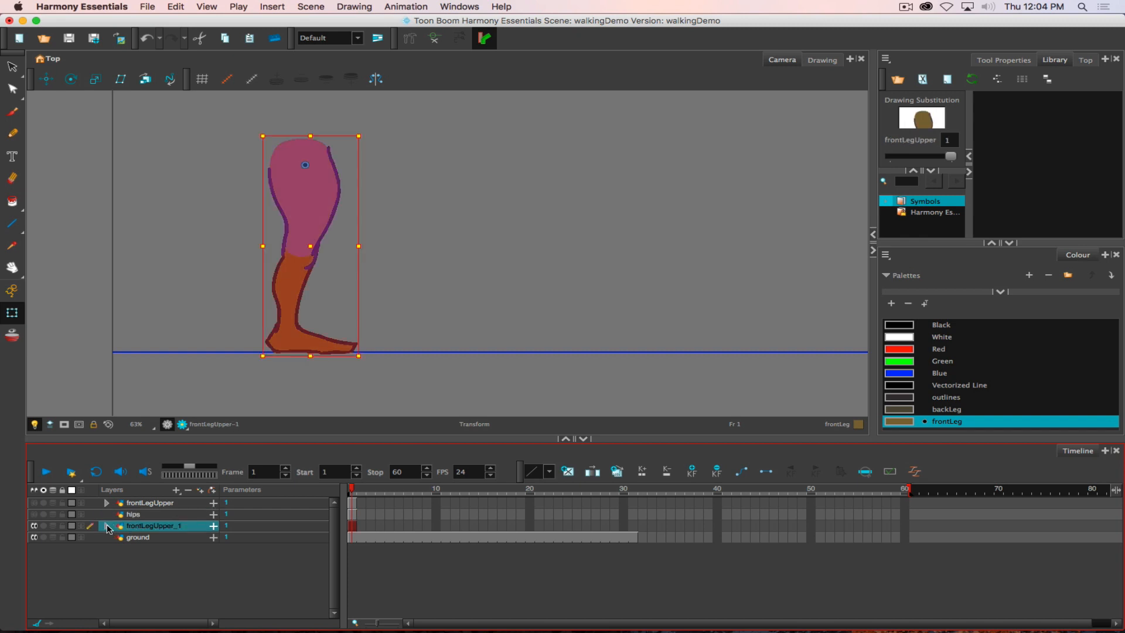
pyautogui.click(107, 526)
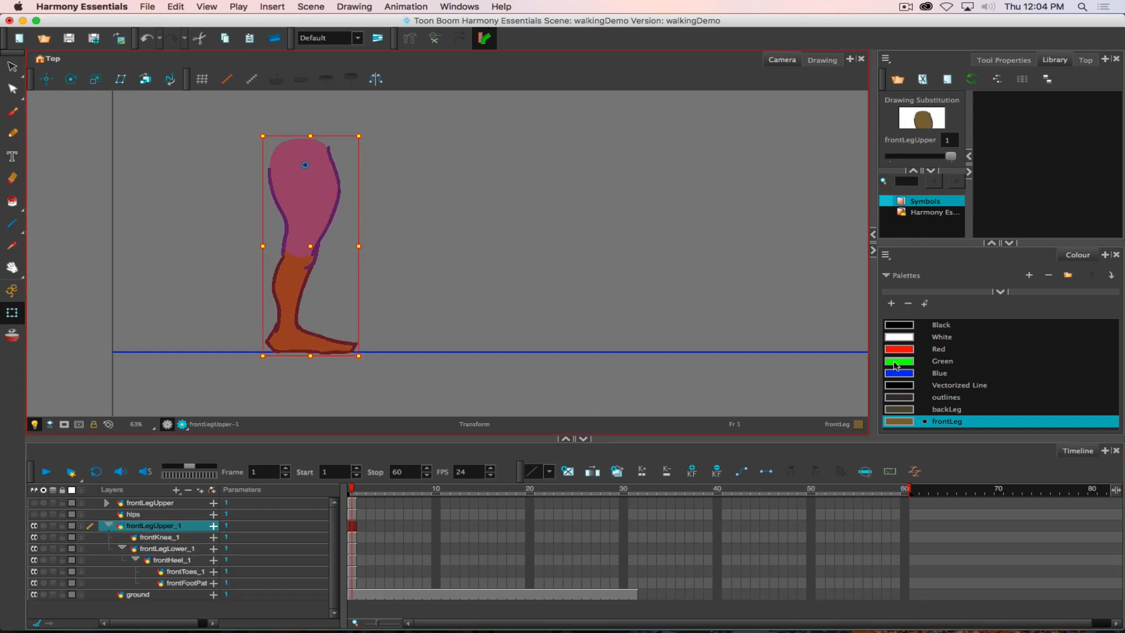
pyautogui.click(12, 201)
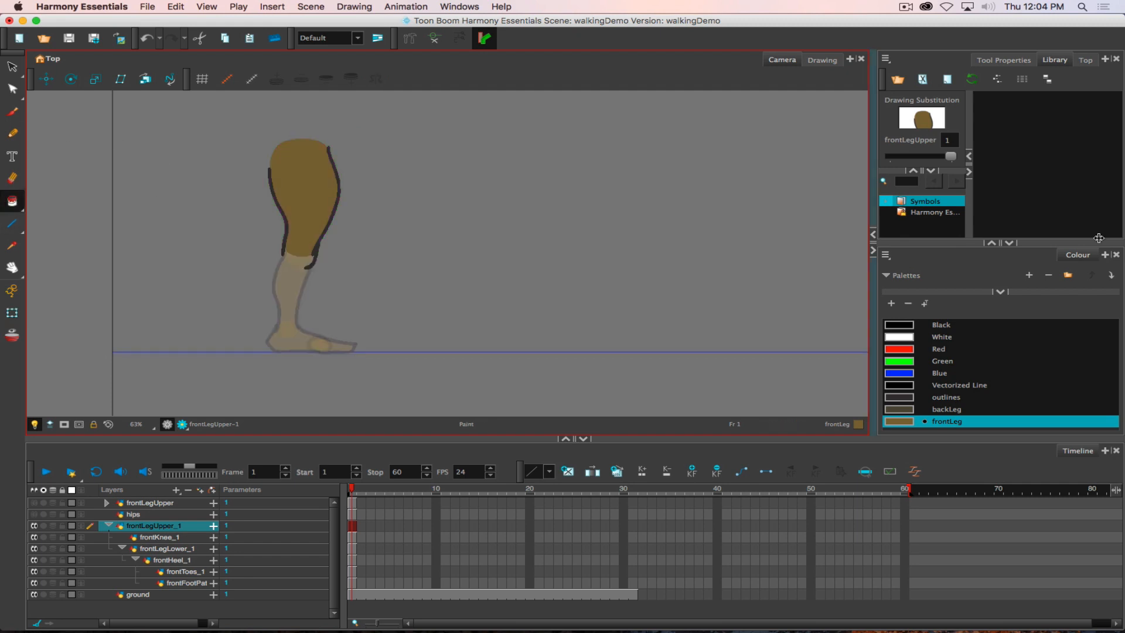
pyautogui.click(906, 410)
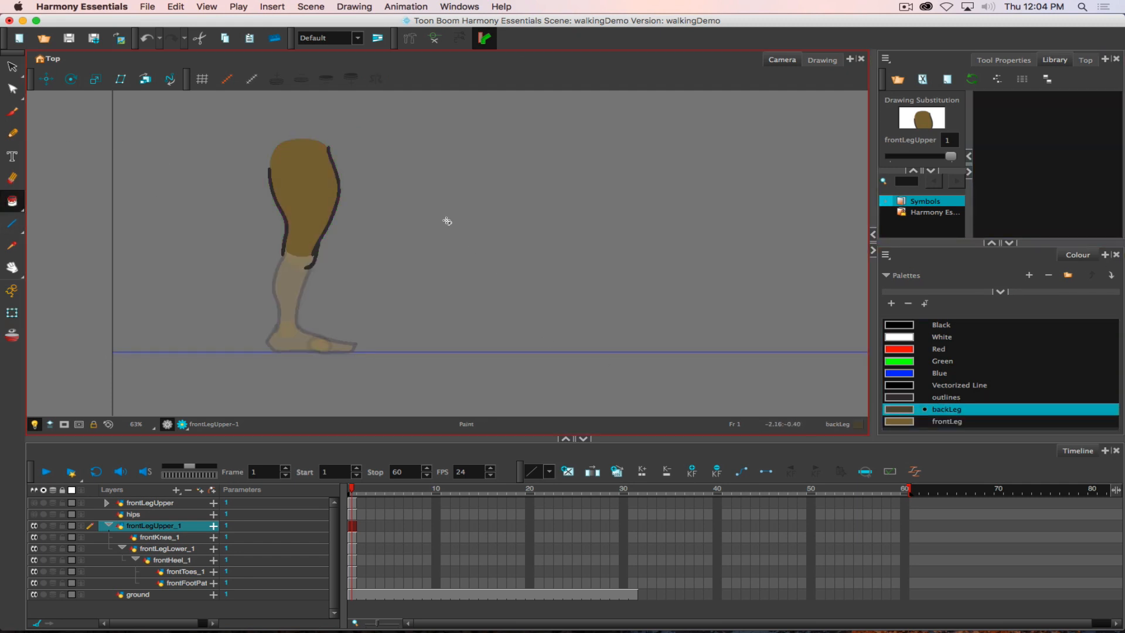
pyautogui.click(321, 194)
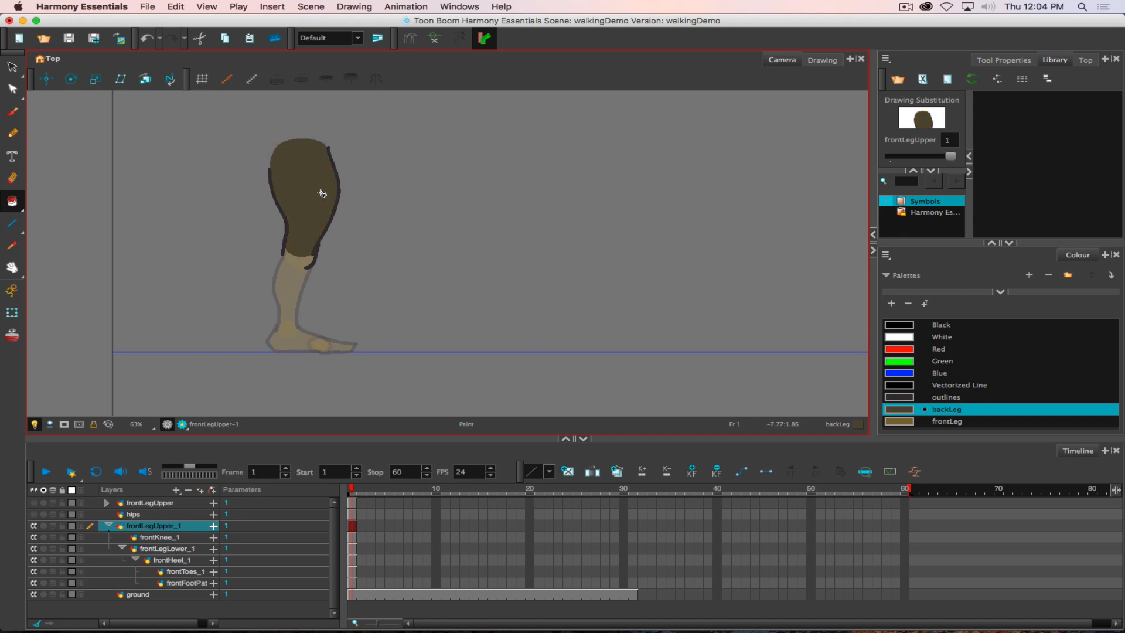
pyautogui.press('j')
pyautogui.click(304, 253)
# Repaint the duplicated leg's lower leg and heel drawings with the backLeg colour.
pyautogui.press('j')
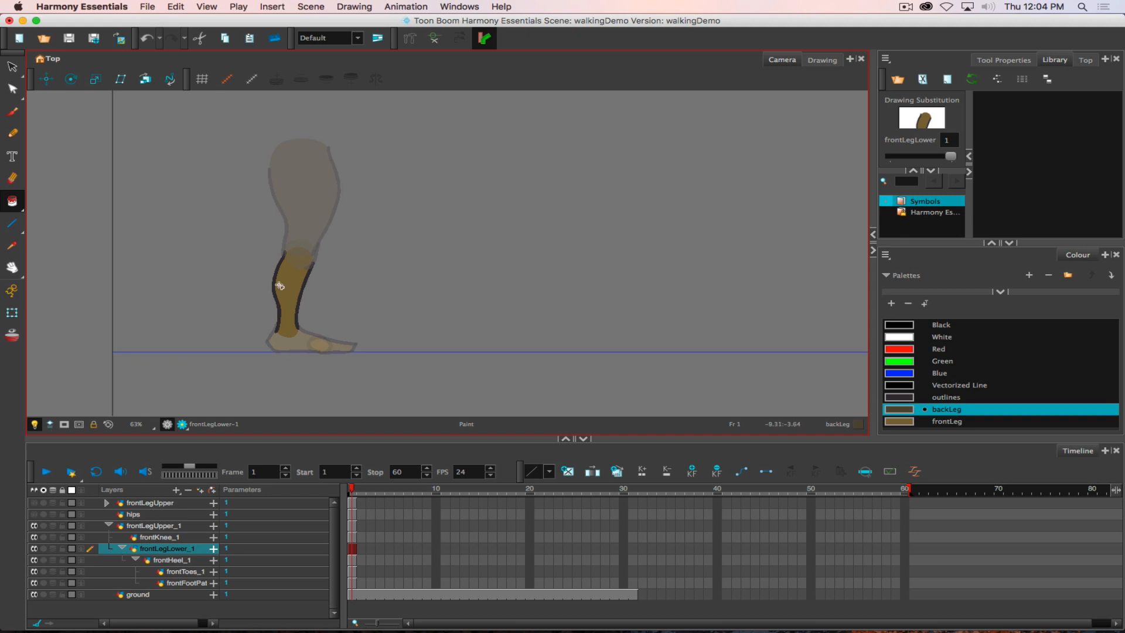
pyautogui.click(284, 287)
pyautogui.press('j')
pyautogui.click(288, 345)
pyautogui.press('j')
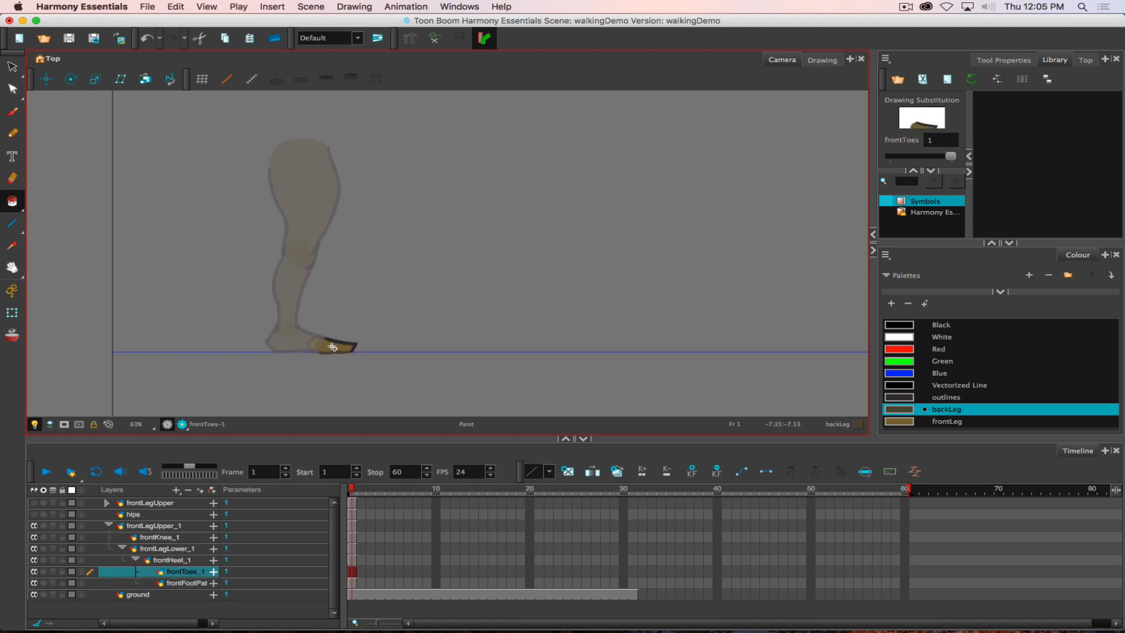
# Repaint the duplicated leg's toes and foot patch with the backLeg colour, and collapse the frontLegUpper_1 hierarchy.
pyautogui.click(333, 347)
pyautogui.press('super+z')
pyautogui.press('super+z')
pyautogui.click(330, 347)
pyautogui.press('j')
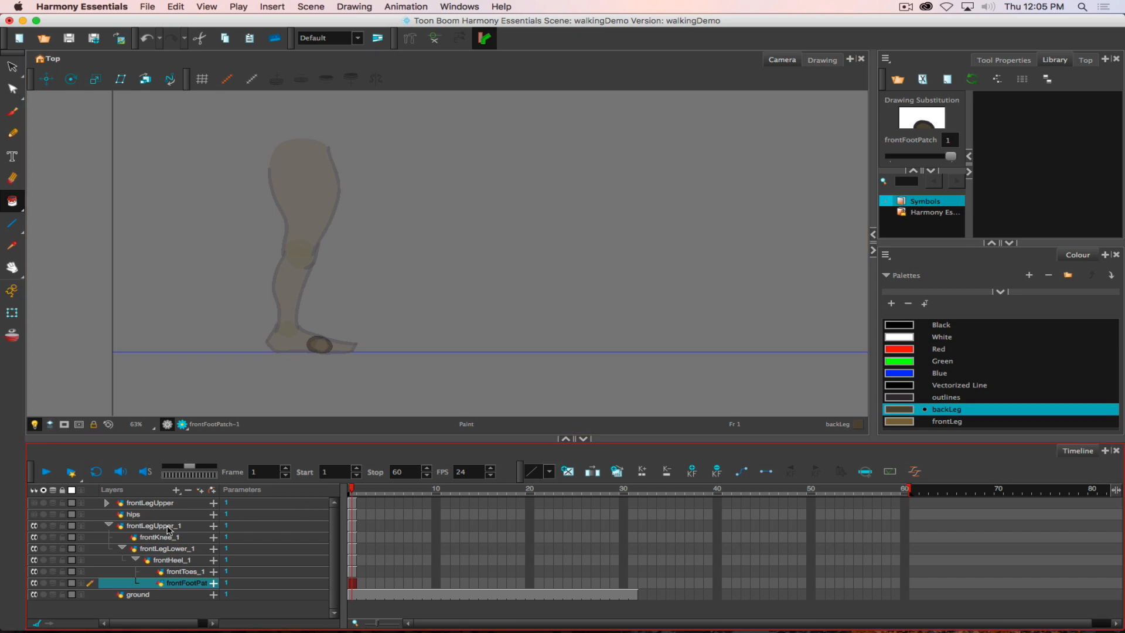
pyautogui.click(109, 526)
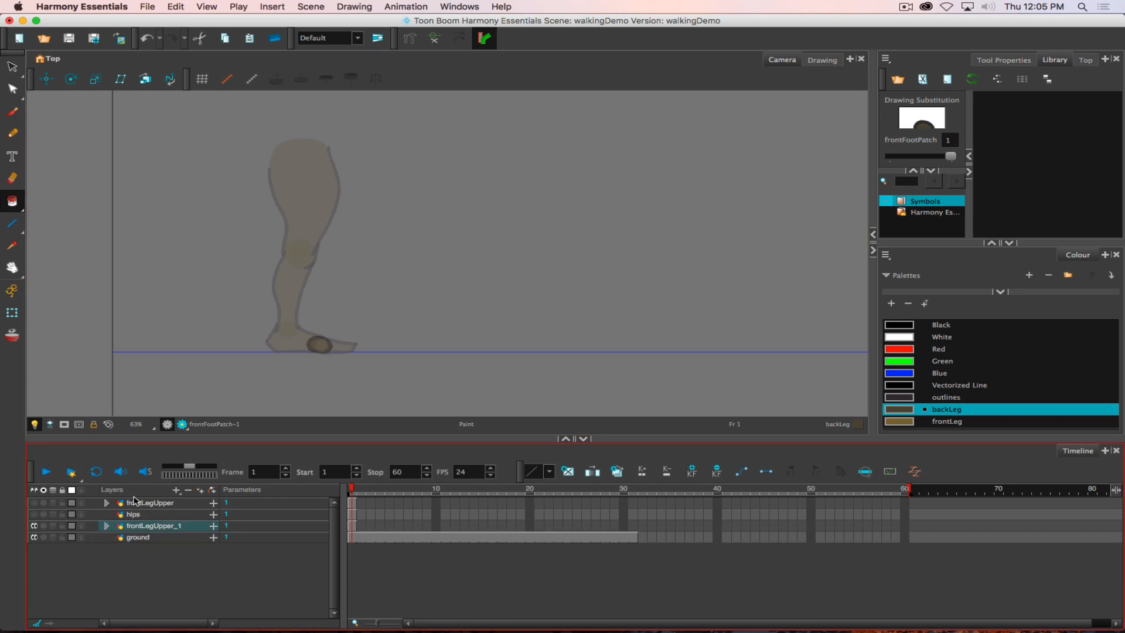
# Add a peg to frontLegUpper and nest hips and frontLegUpper_1 under it, ordered frontLegUpper, hips, frontLegUpper_1.
pyautogui.click(120, 504)
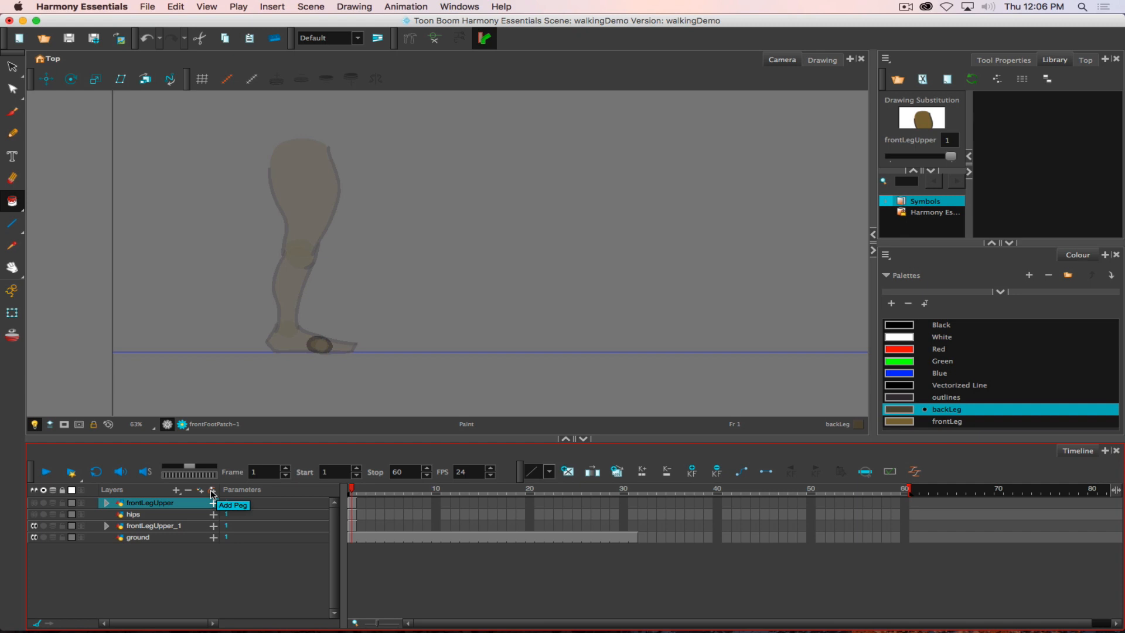
pyautogui.click(212, 493)
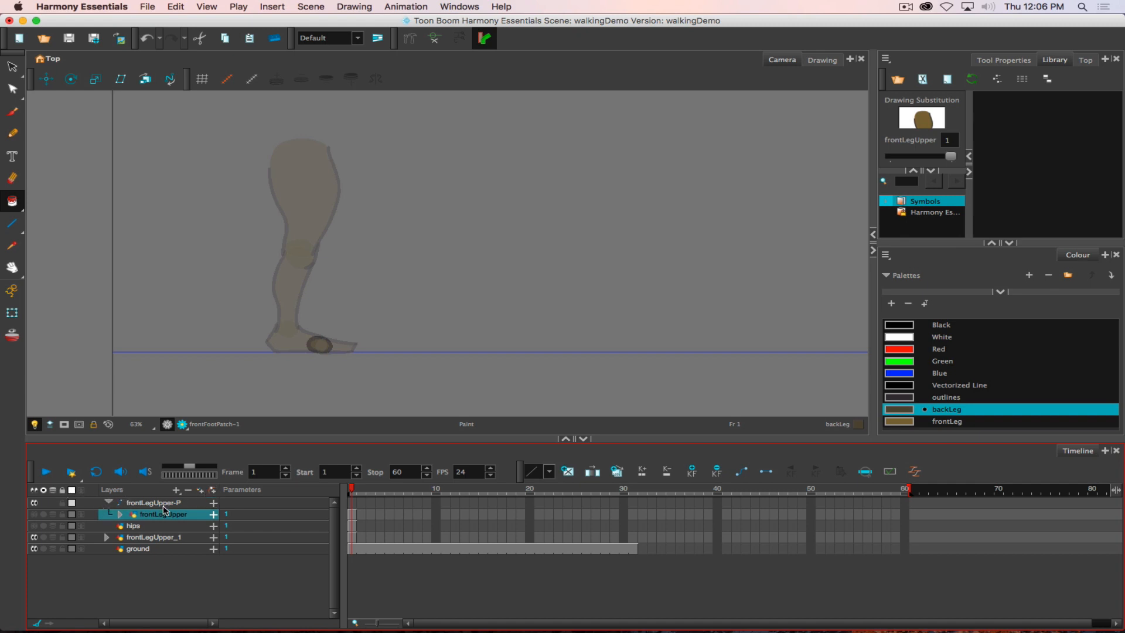
pyautogui.click(134, 528)
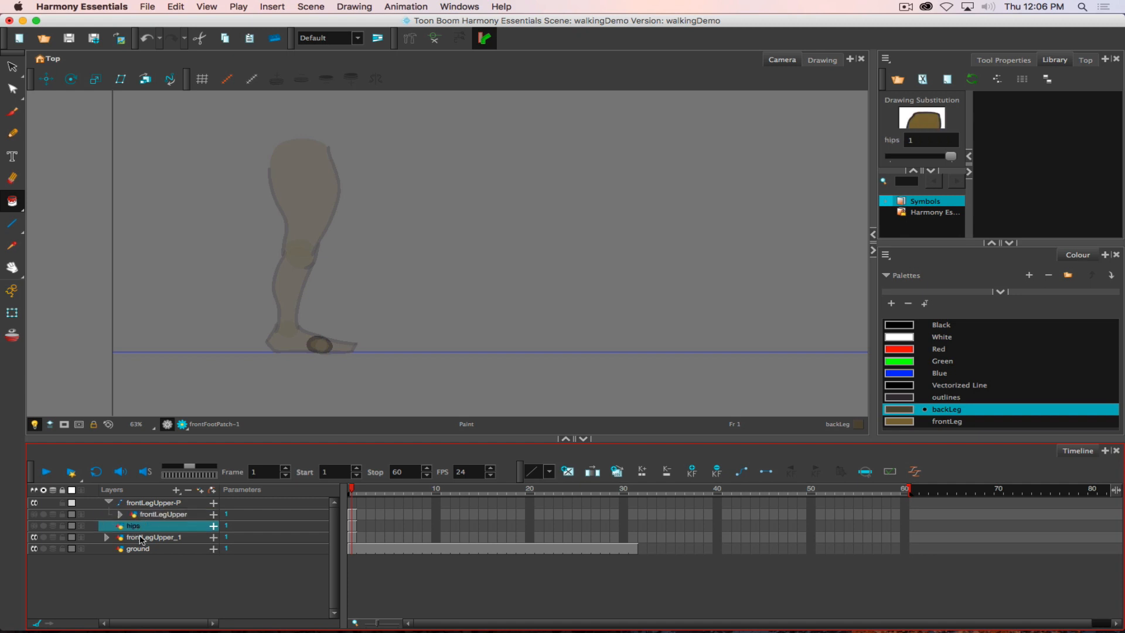
pyautogui.keyDown('shift'); pyautogui.click(140, 540); pyautogui.keyUp('shift')
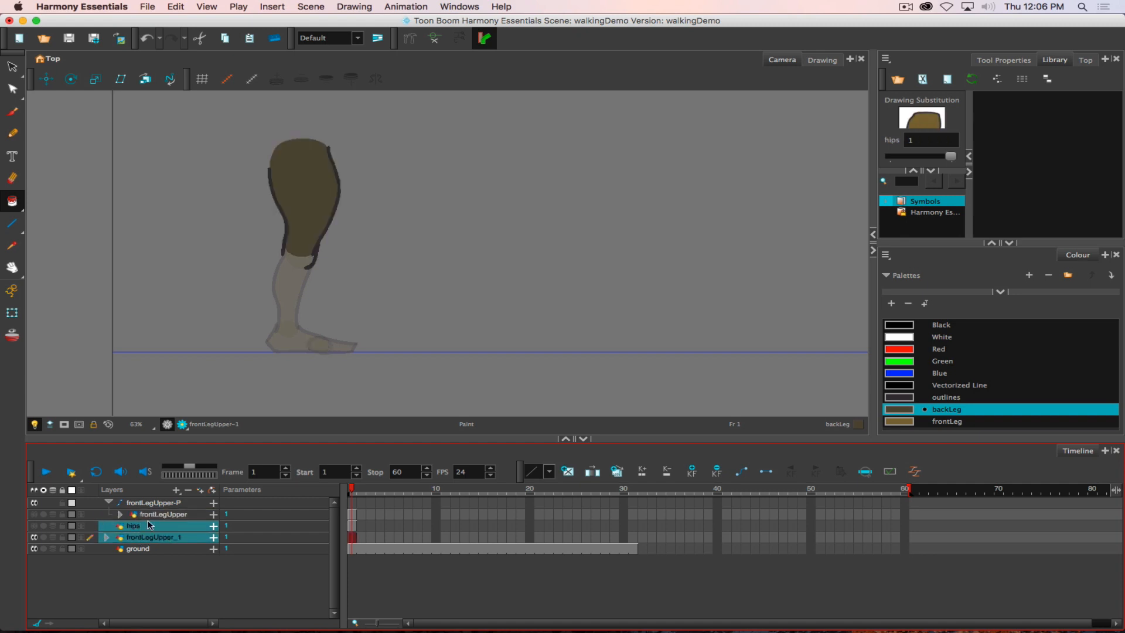
pyautogui.moveTo(146, 526); pyautogui.dragTo(150, 512)
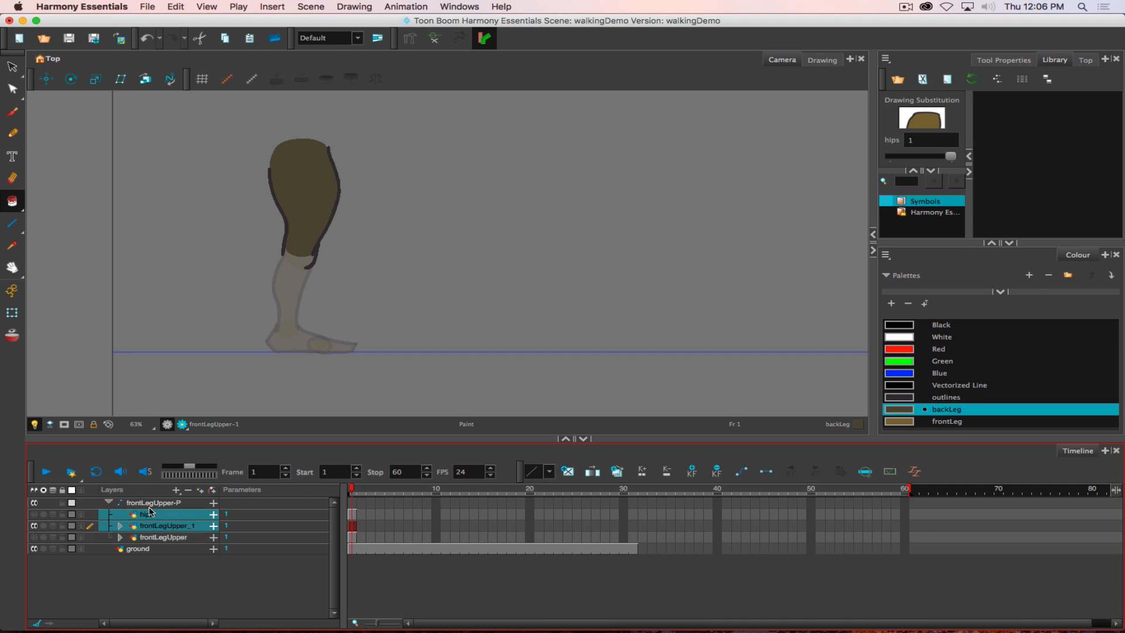
pyautogui.click(134, 539)
pyautogui.moveTo(130, 540); pyautogui.dragTo(132, 507)
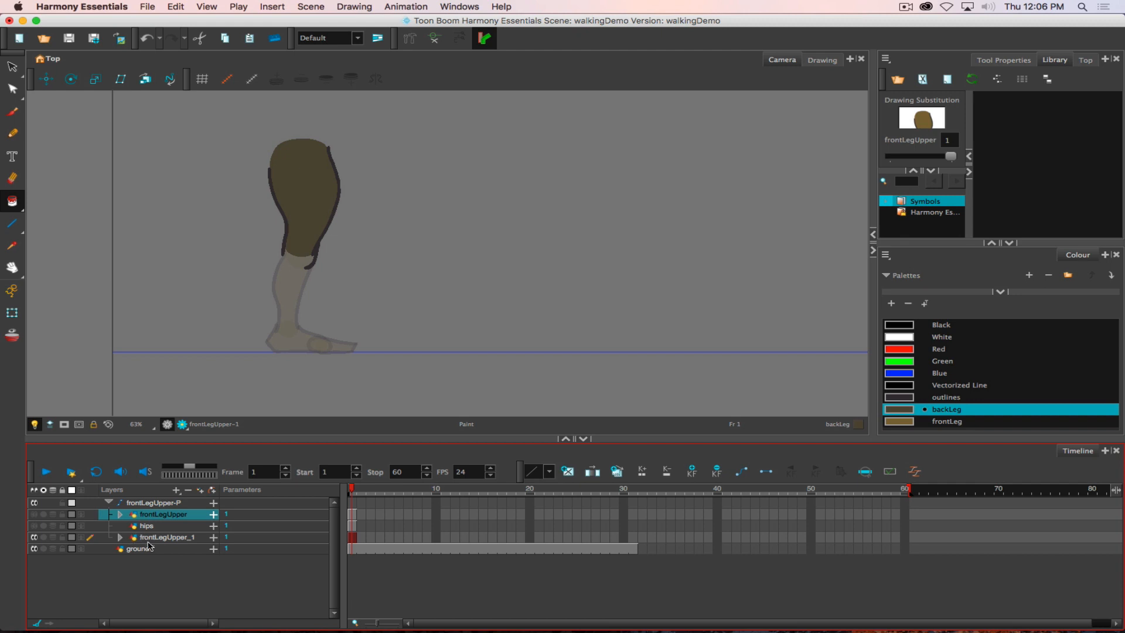
# Collapse the peg above the leg and hip layers and rename it reposition-P.
pyautogui.click(107, 504)
pyautogui.click(146, 506)
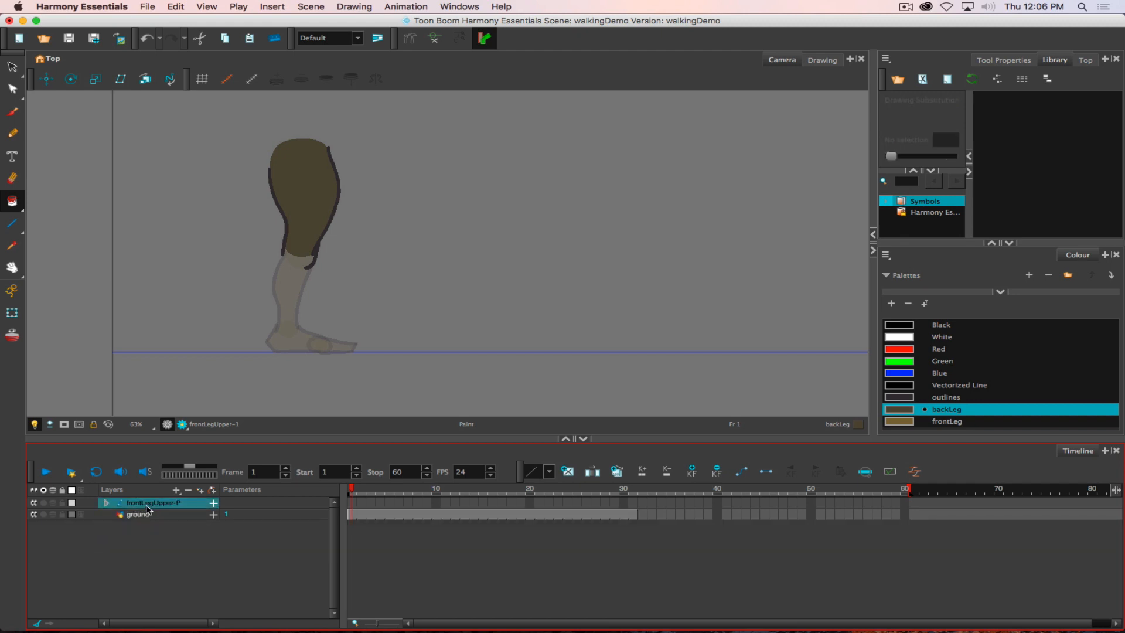
pyautogui.doubleClick(147, 506)
pyautogui.write('rejpos')
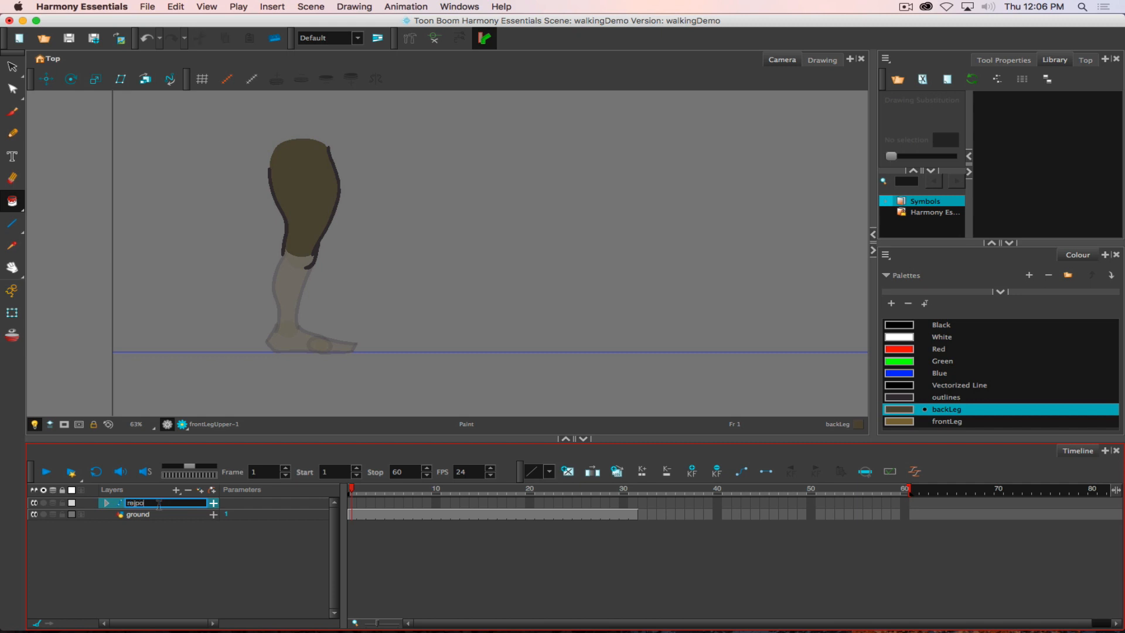
pyautogui.press('BackSpace')
pyautogui.press('BackSpace')
pyautogui.write('position-P')
pyautogui.press('Return')
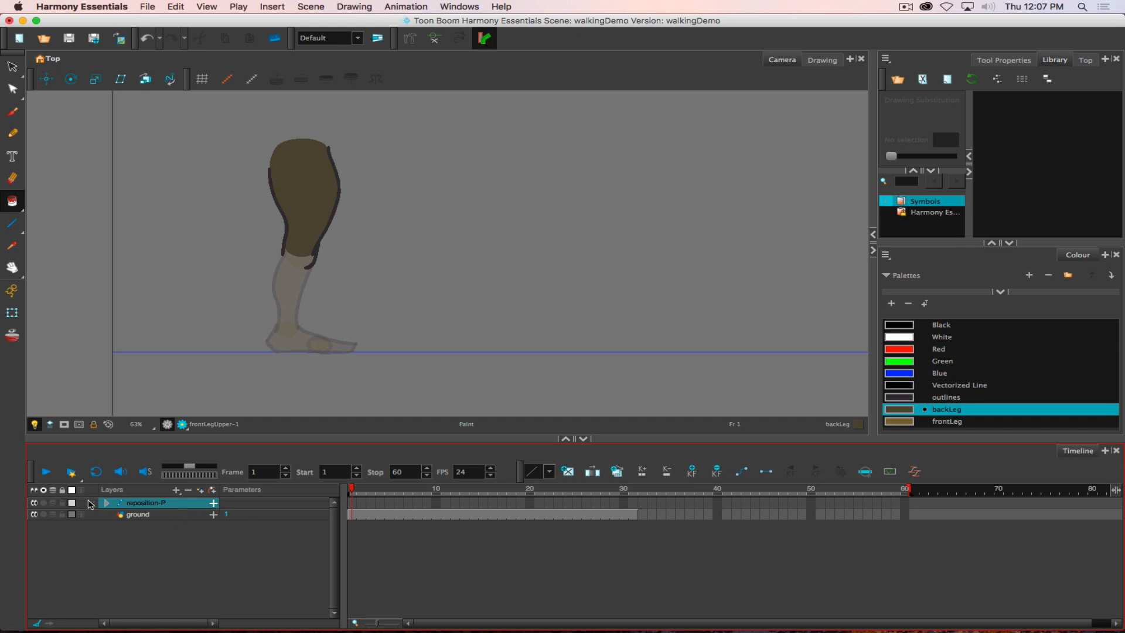
# Make the frontLegUpper and hips layers inside reposition-P visible again, and collapse the peg.
pyautogui.click(106, 506)
pyautogui.click(107, 503)
pyautogui.click(41, 526)
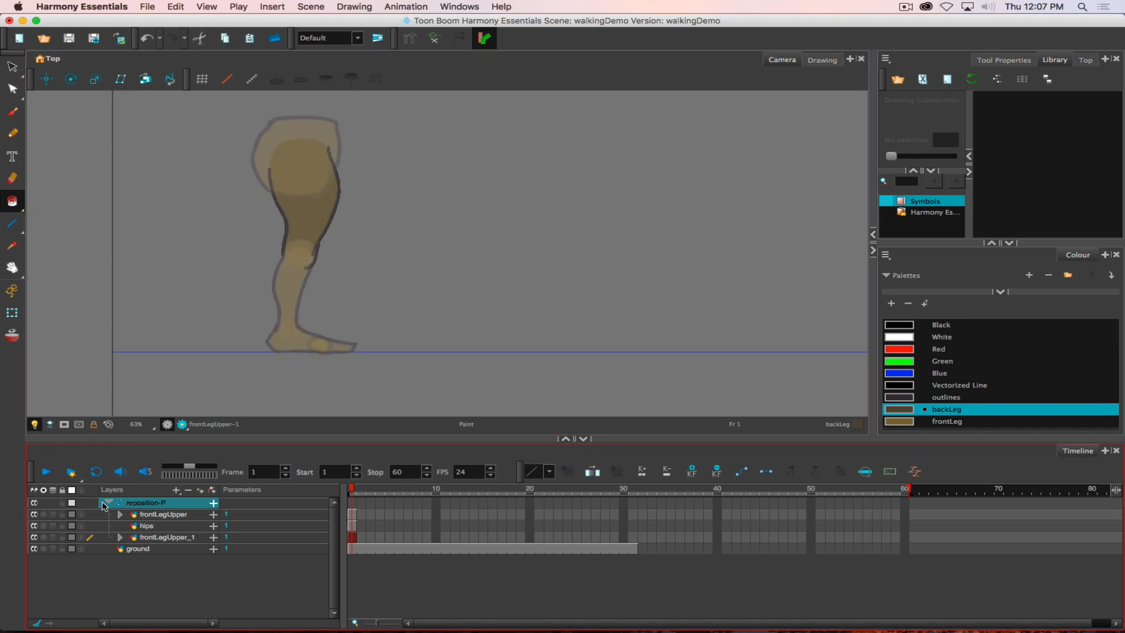
pyautogui.click(107, 503)
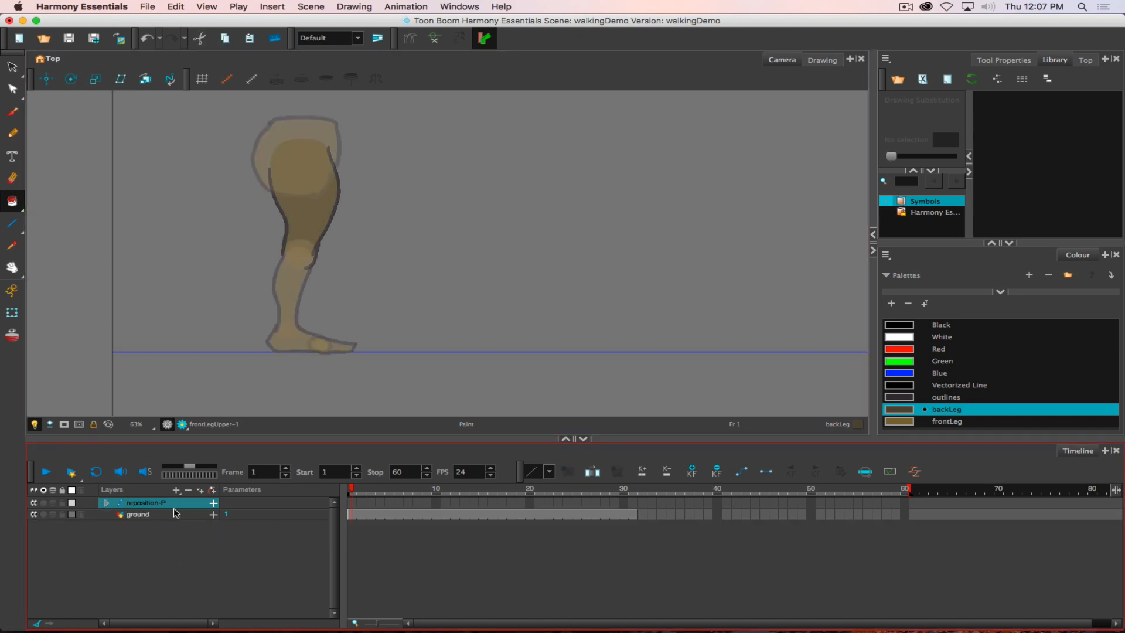
# With Animate mode off, use Rotate to move the reposition-P peg's pivot onto the sole of the foot at the ground line.
pyautogui.click(354, 504)
pyautogui.click(183, 382)
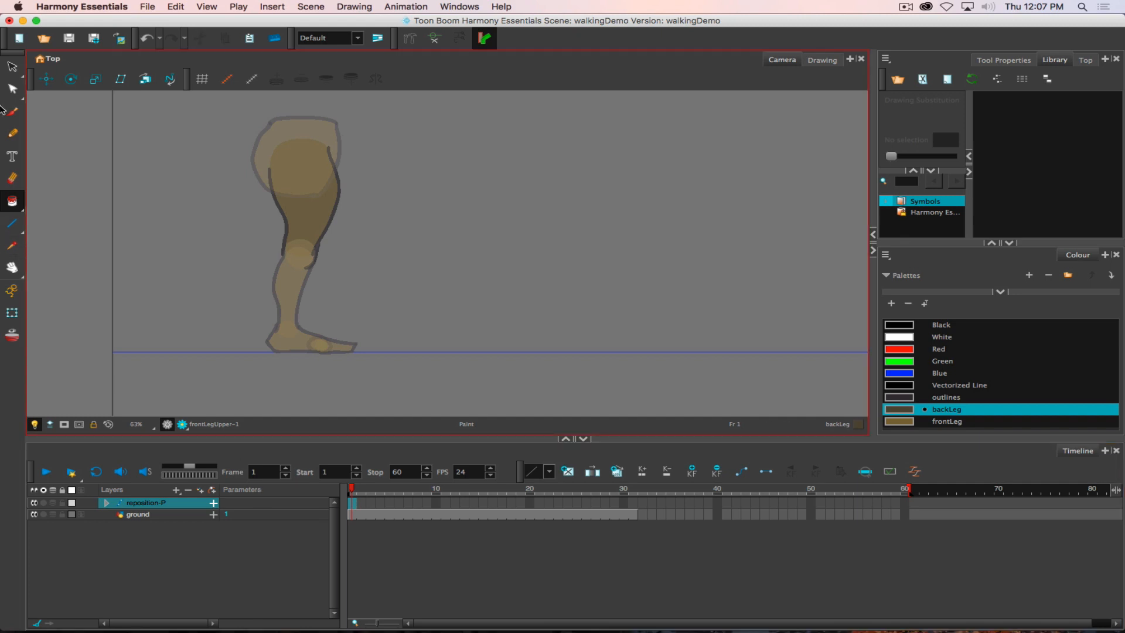
pyautogui.click(12, 314)
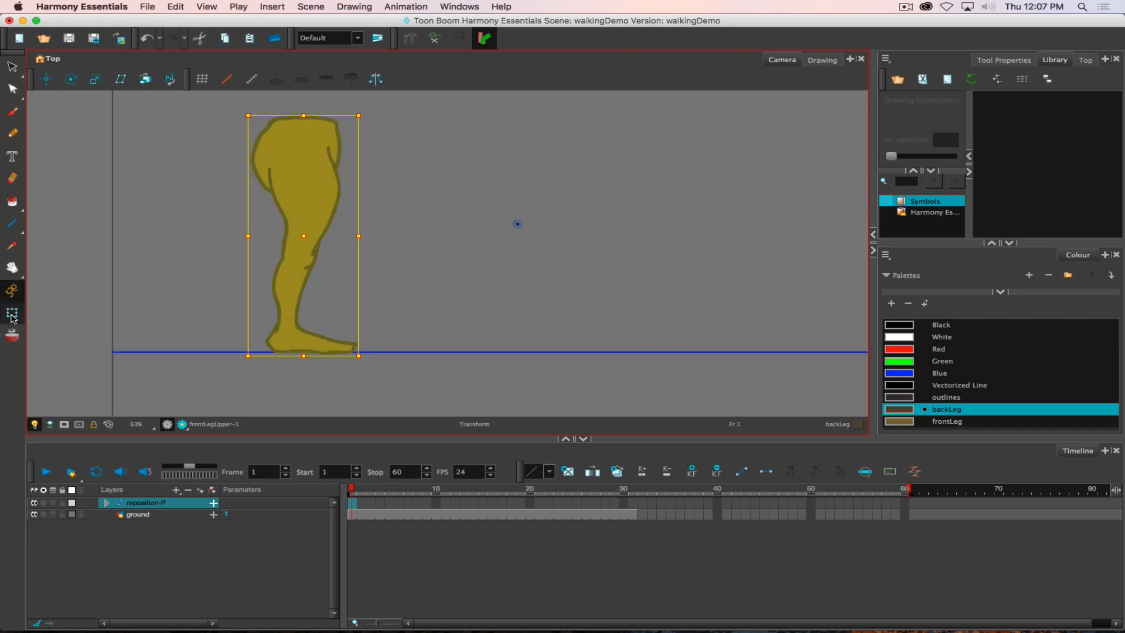
pyautogui.click(12, 296)
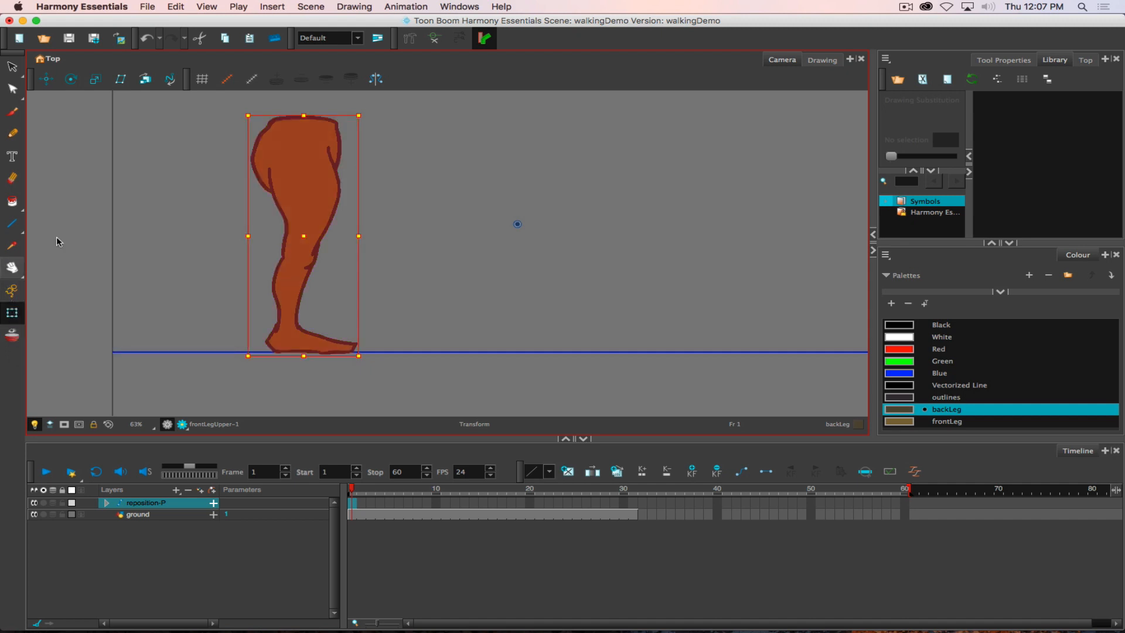
pyautogui.click(69, 79)
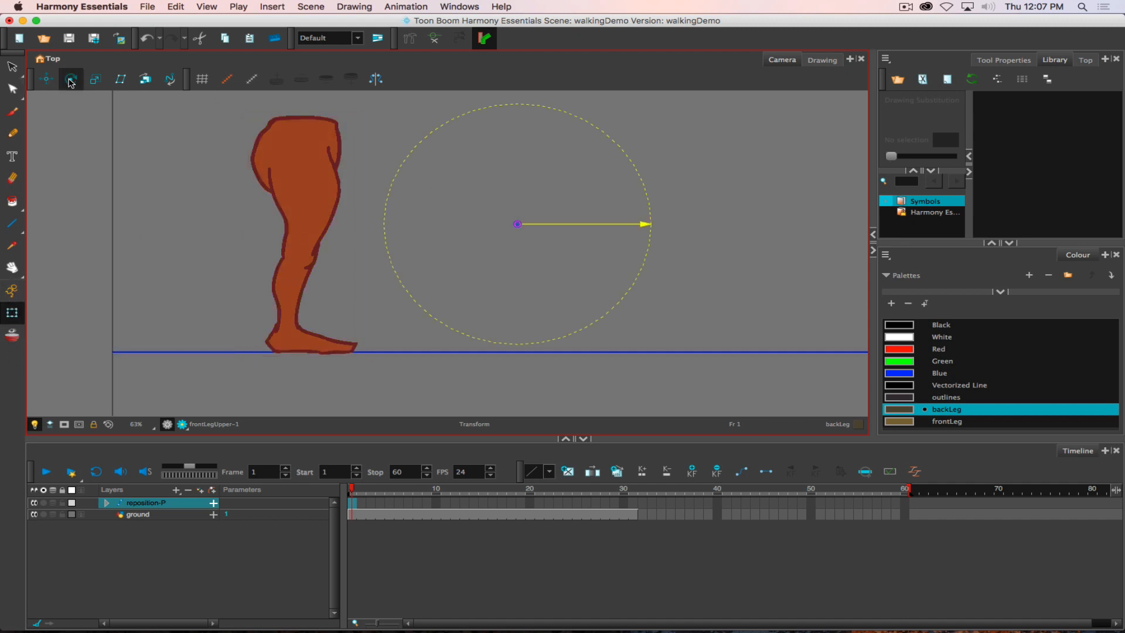
pyautogui.moveTo(518, 223); pyautogui.dragTo(306, 349)
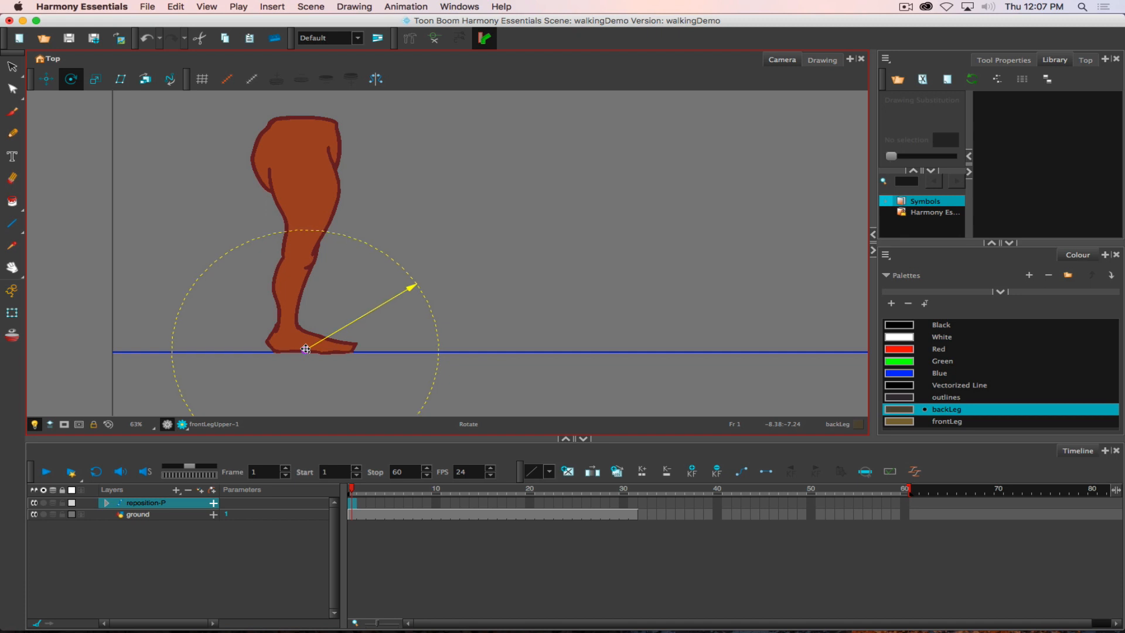
pyautogui.moveTo(305, 350); pyautogui.dragTo(303, 349)
pyautogui.moveTo(303, 349); pyautogui.dragTo(301, 349)
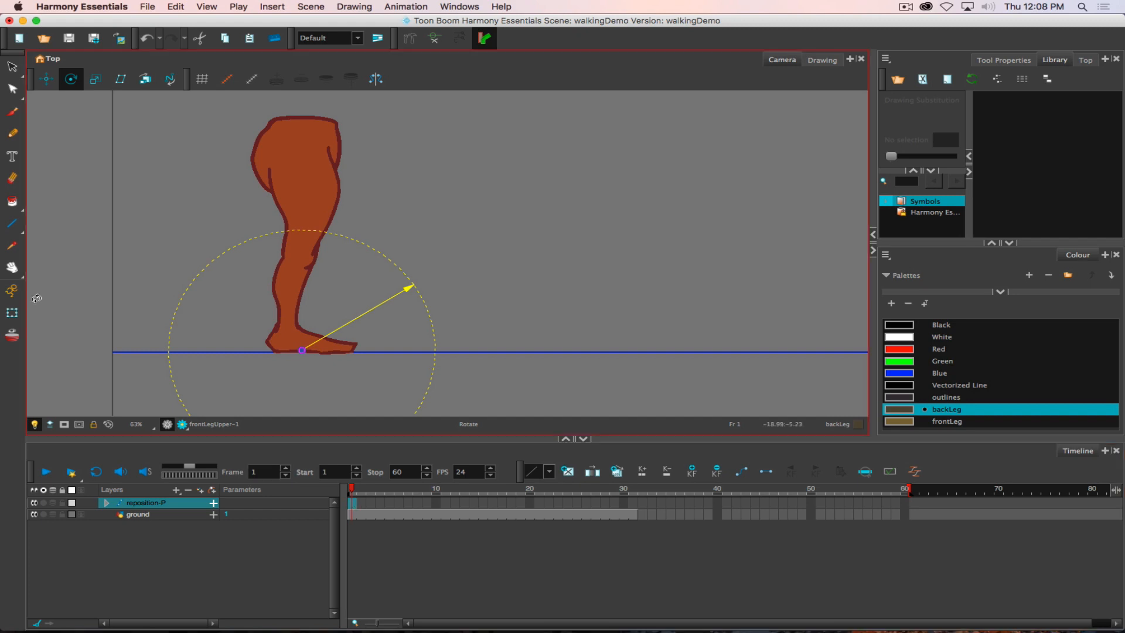
# Turn Animate mode on, switch to Transform, and add a keyframe on reposition-P at frame 1.
pyautogui.click(15, 290)
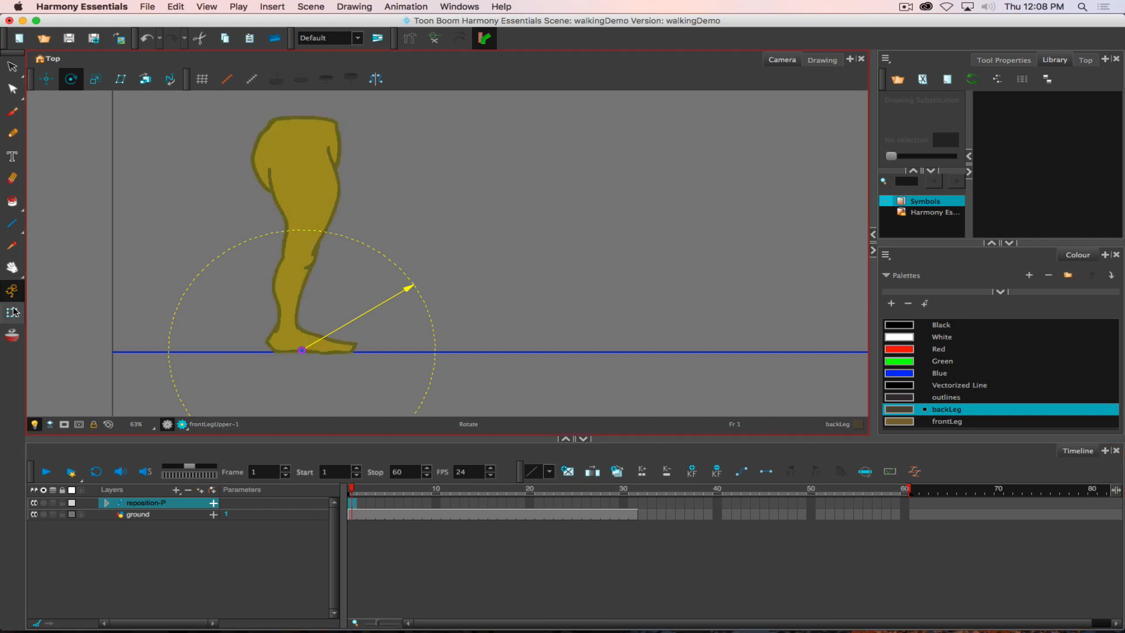
pyautogui.click(12, 312)
pyautogui.click(352, 503)
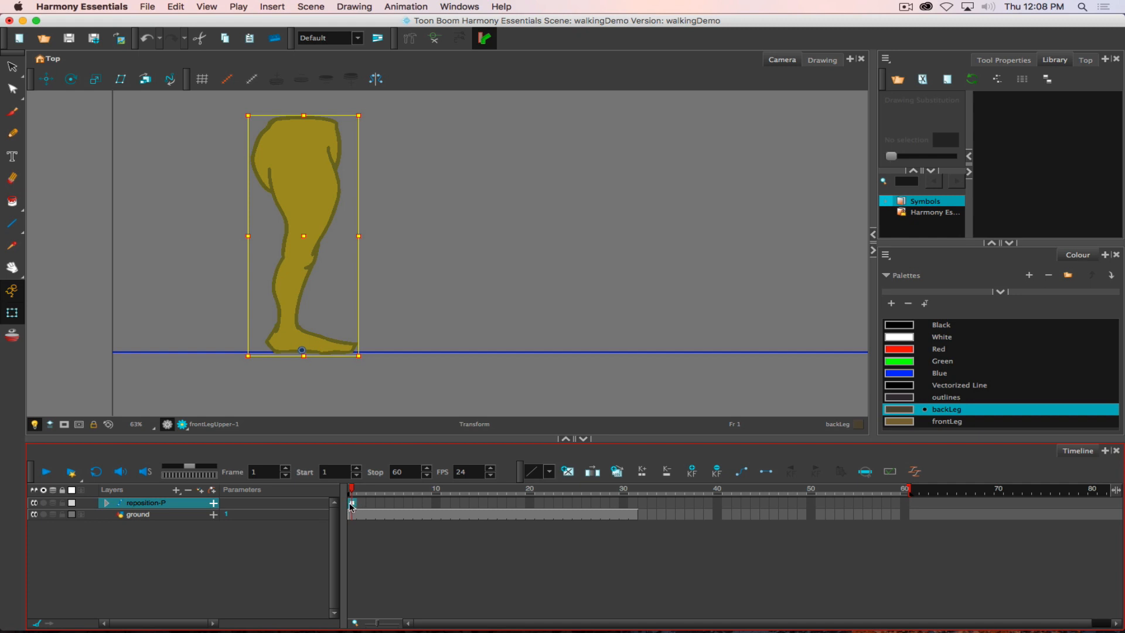
# Expand reposition-P and both leg hierarchies to check the nested layers' keyframes at frame 1, and collapse the peg.
pyautogui.click(106, 502)
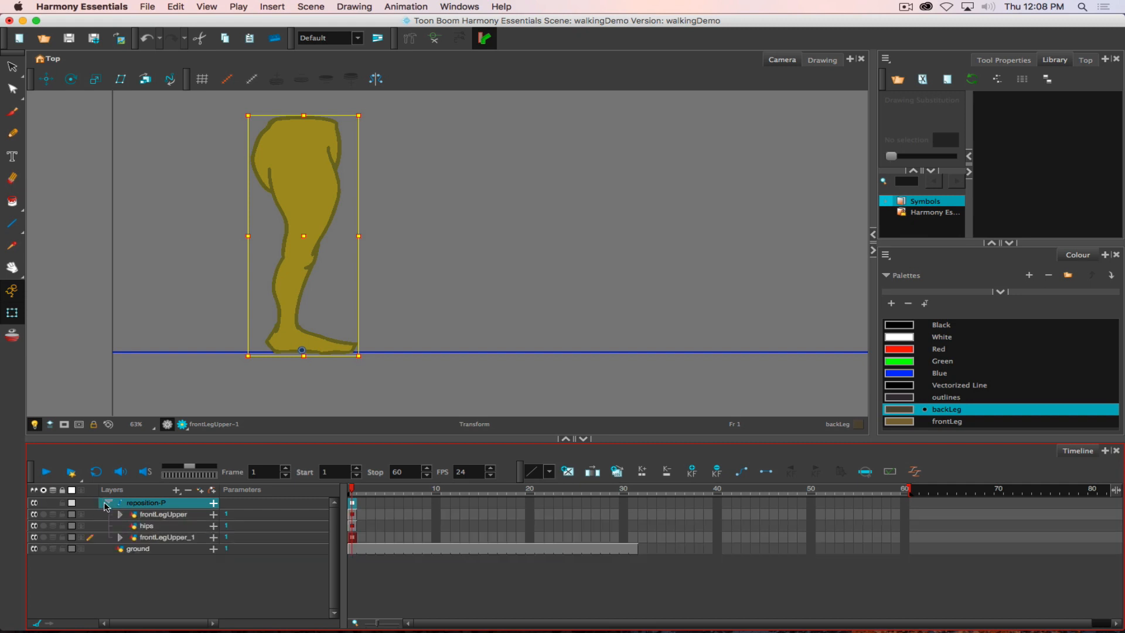
pyautogui.click(120, 514)
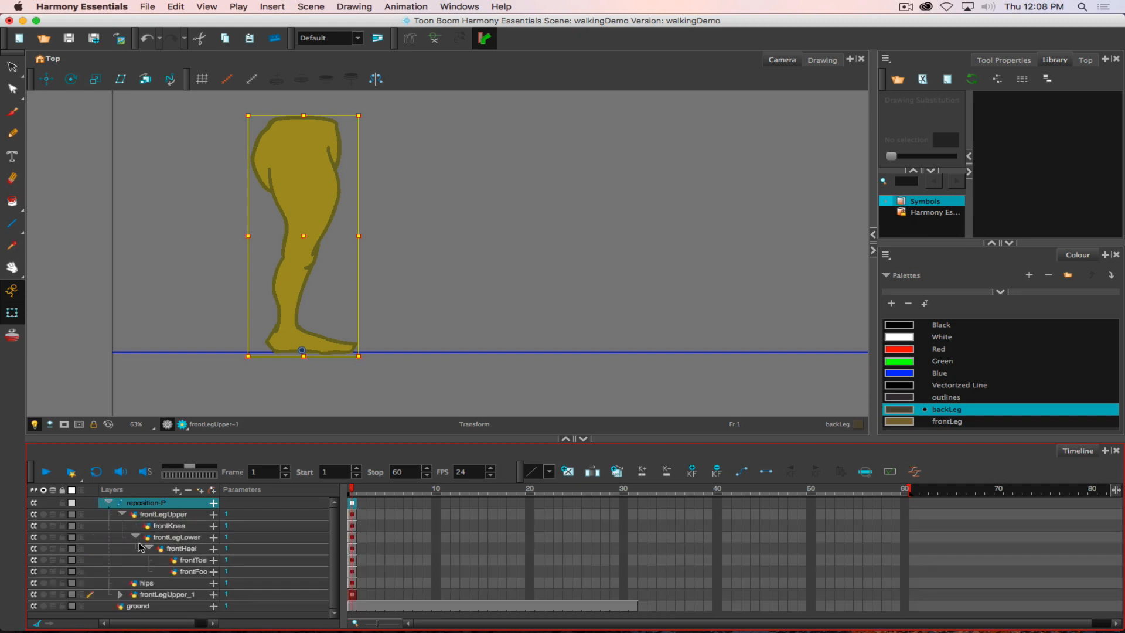
pyautogui.click(121, 595)
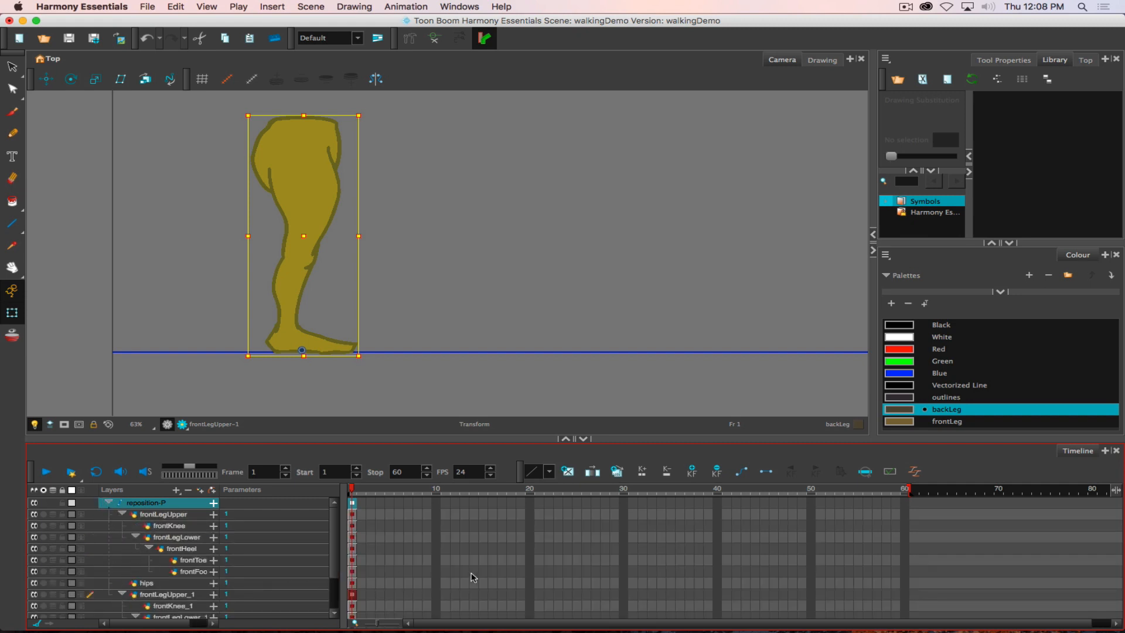
pyautogui.scroll(-3, 387, 551)
pyautogui.scroll(3, 387, 551)
pyautogui.click(109, 504)
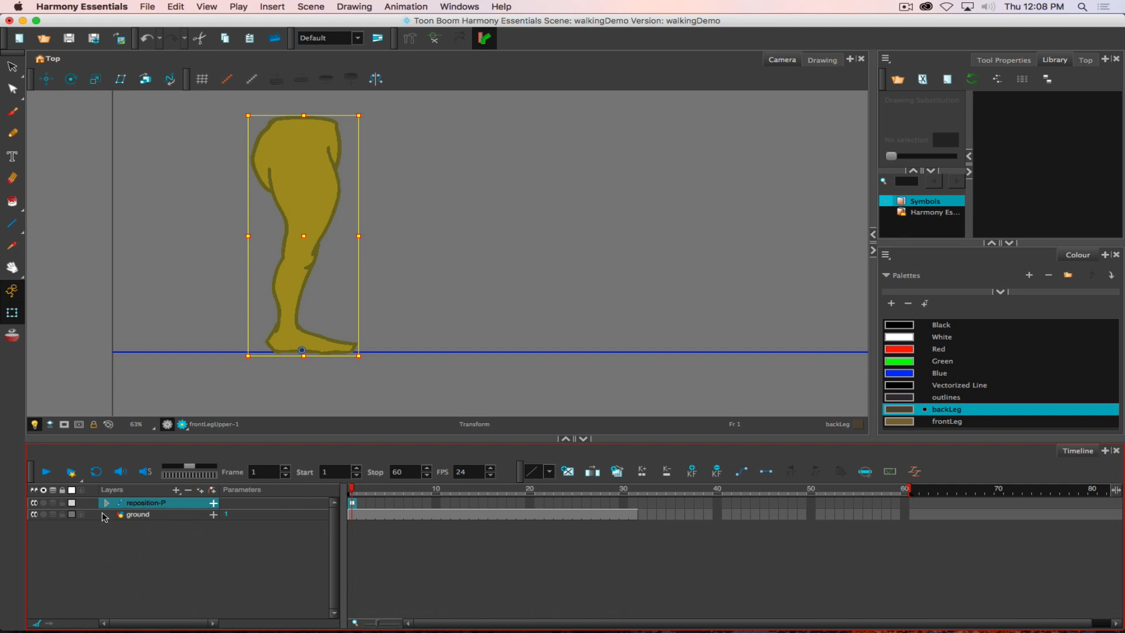
# Rotate the whole front leg forward about its hip pivot at frame 1, lifting the foot off the ground line.
pyautogui.click(353, 504)
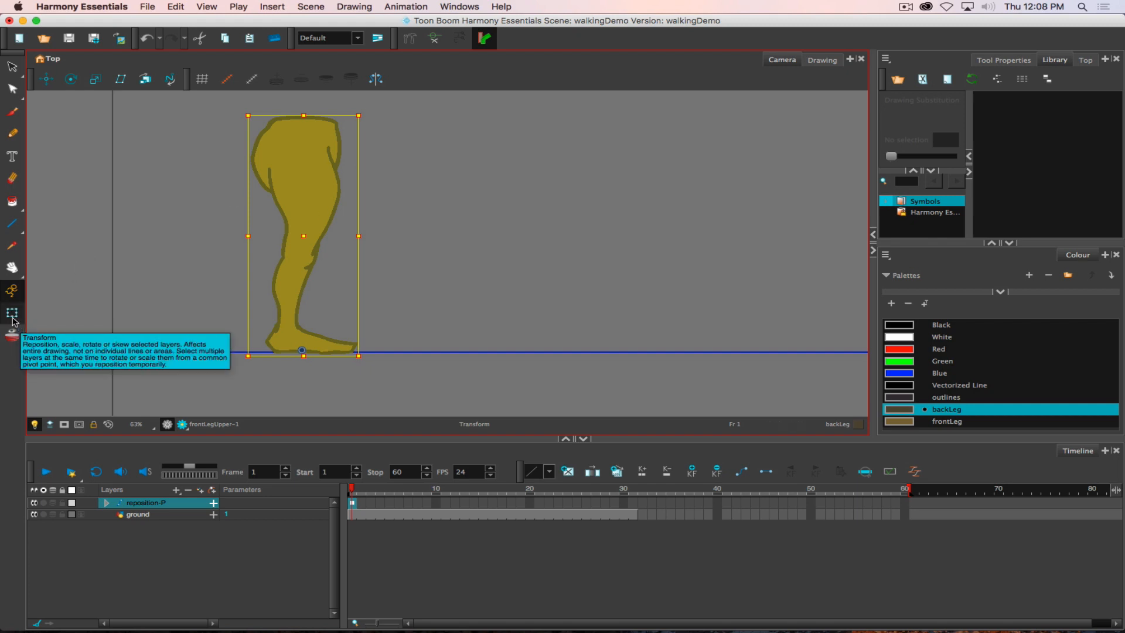
pyautogui.click(307, 193)
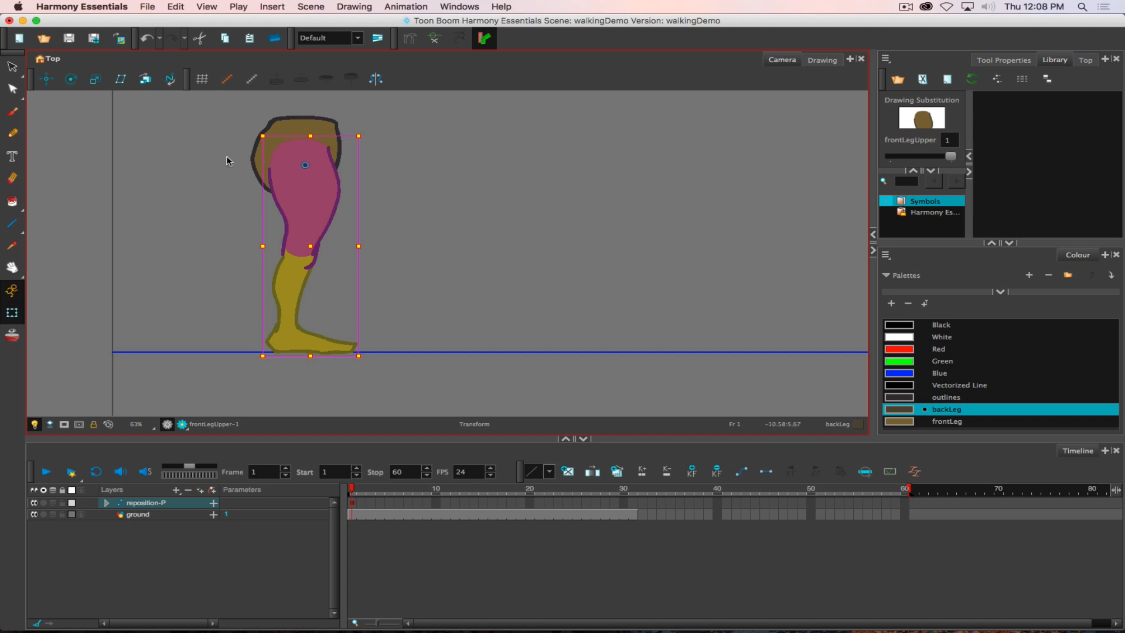
pyautogui.moveTo(366, 365)
pyautogui.mouseDown()
pyautogui.moveTo(465, 319)
pyautogui.moveTo(494, 281)
pyautogui.mouseUp()
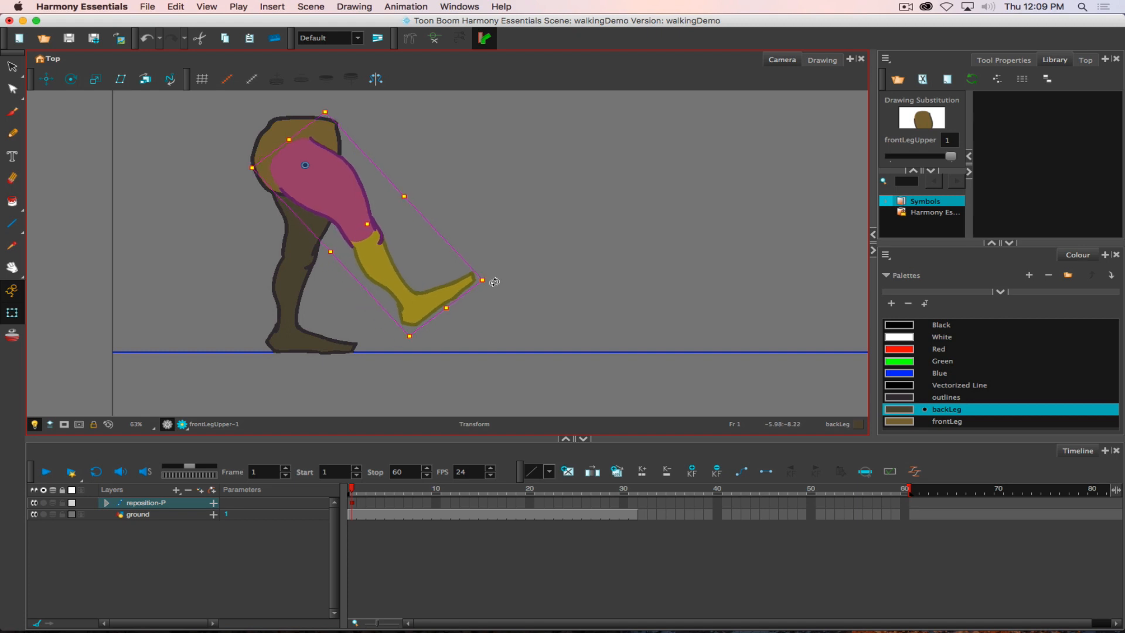
# Rotate the whole back leg backward about its hip at frame 1, and rotate its toes upward to lie flat.
pyautogui.click(300, 236)
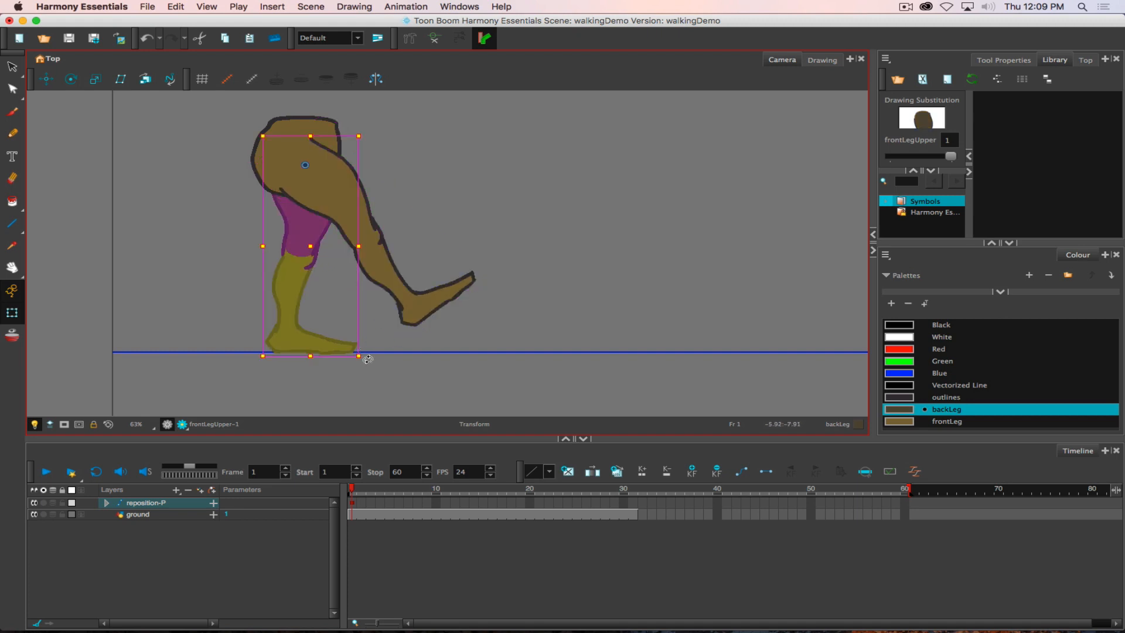
pyautogui.moveTo(364, 359); pyautogui.dragTo(235, 350)
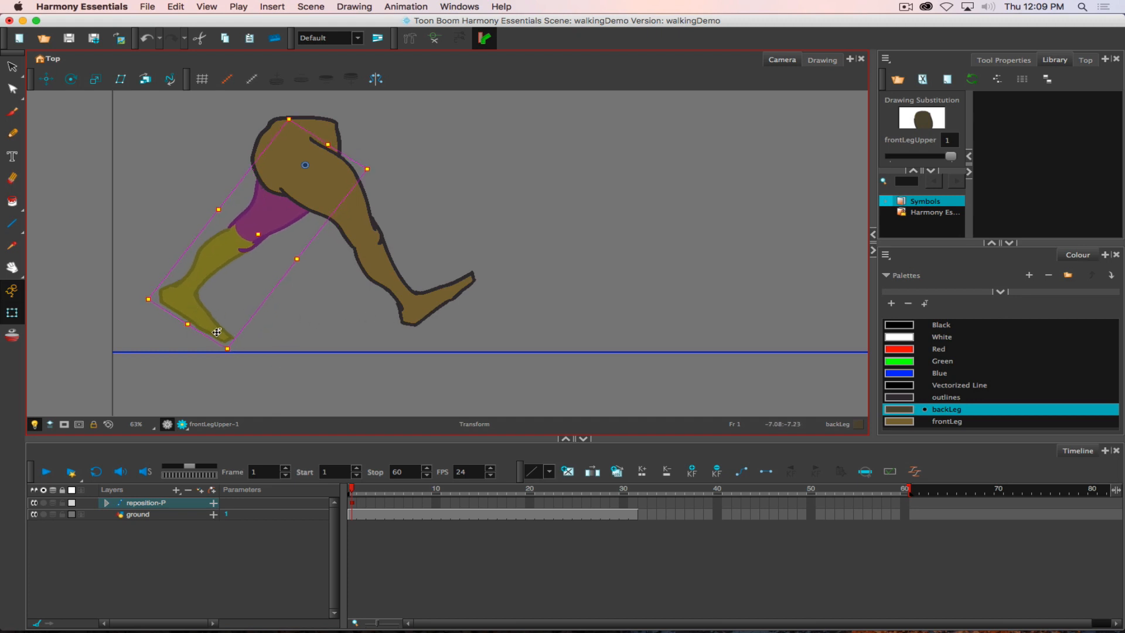
pyautogui.click(217, 332)
pyautogui.moveTo(249, 350); pyautogui.dragTo(267, 328)
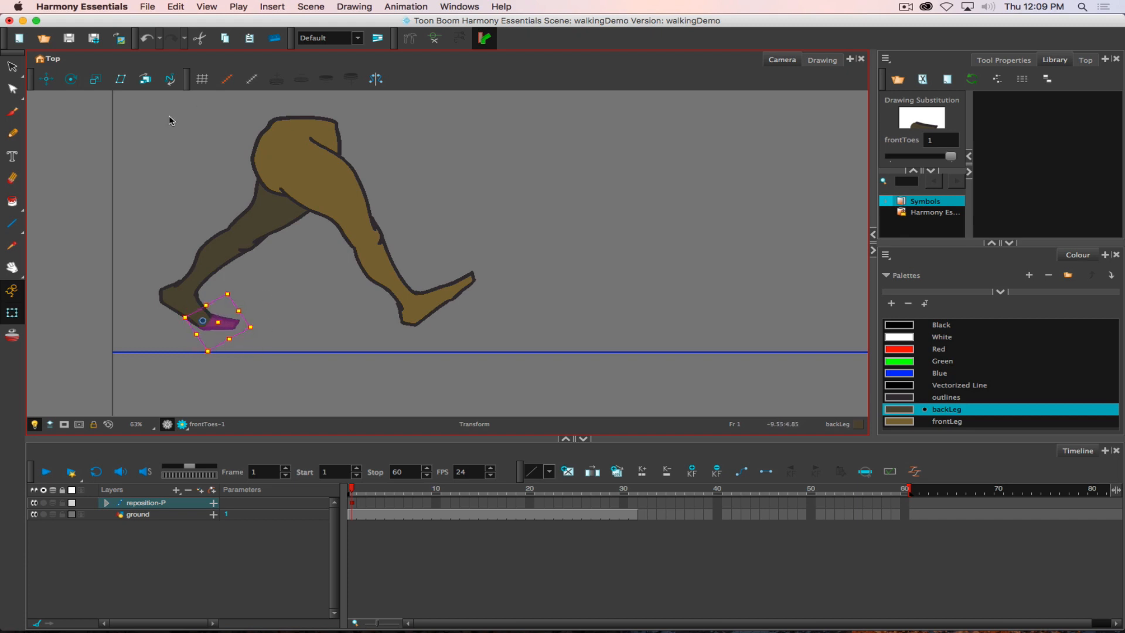
# Move the whole rig down and back with reposition-P at frame 1, and rotate the front leg slightly so its heel touches the ground line.
pyautogui.click(352, 504)
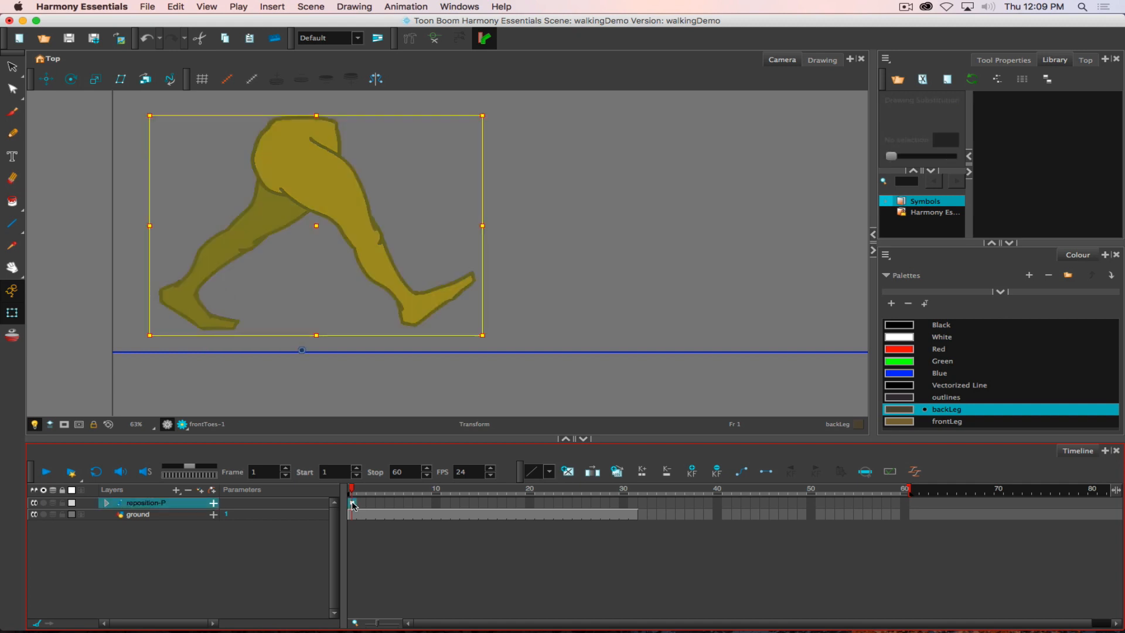
pyautogui.moveTo(303, 150); pyautogui.dragTo(266, 171)
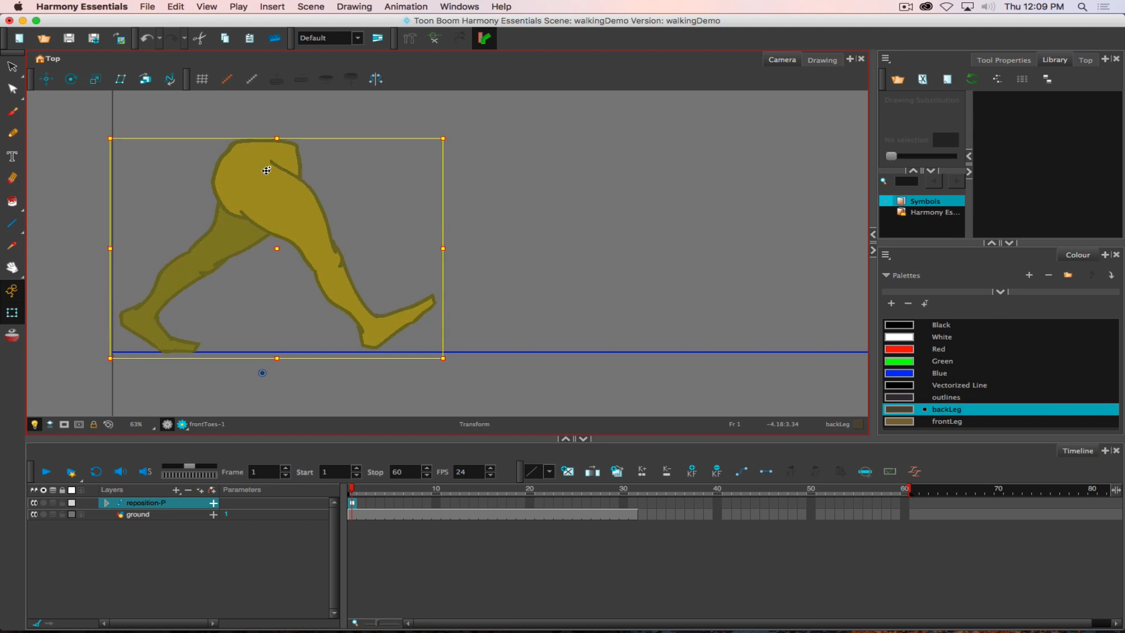
pyautogui.click(293, 203)
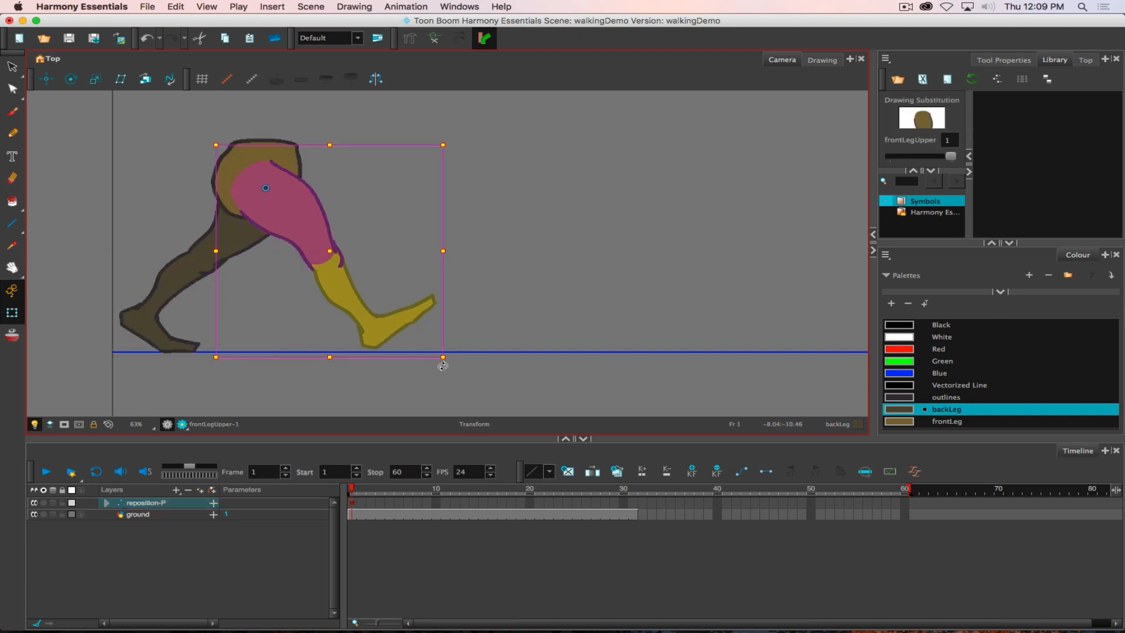
pyautogui.moveTo(452, 359); pyautogui.dragTo(447, 367)
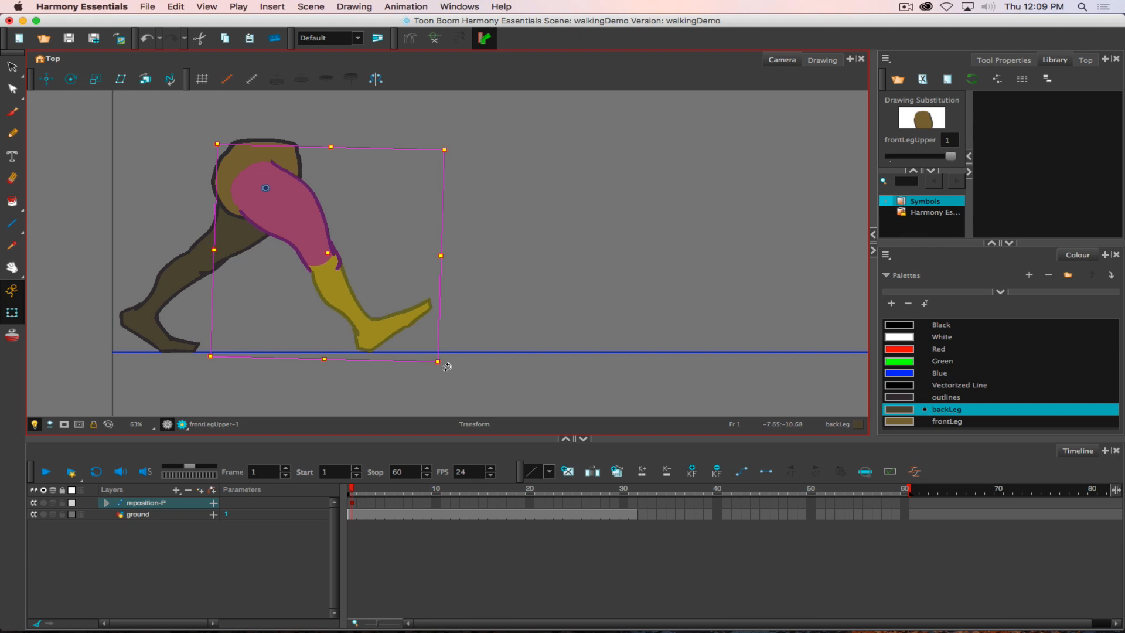
# Extend the exposure of all layers under reposition-P to frame 31, and check the nested leg layers.
pyautogui.click(355, 504)
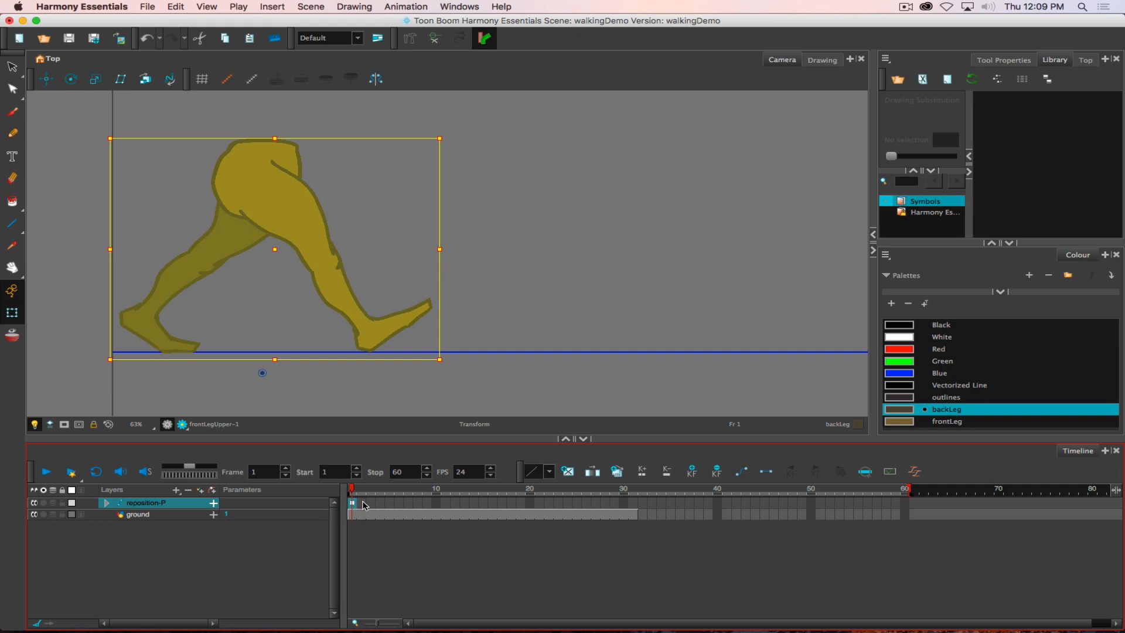
pyautogui.click(363, 504)
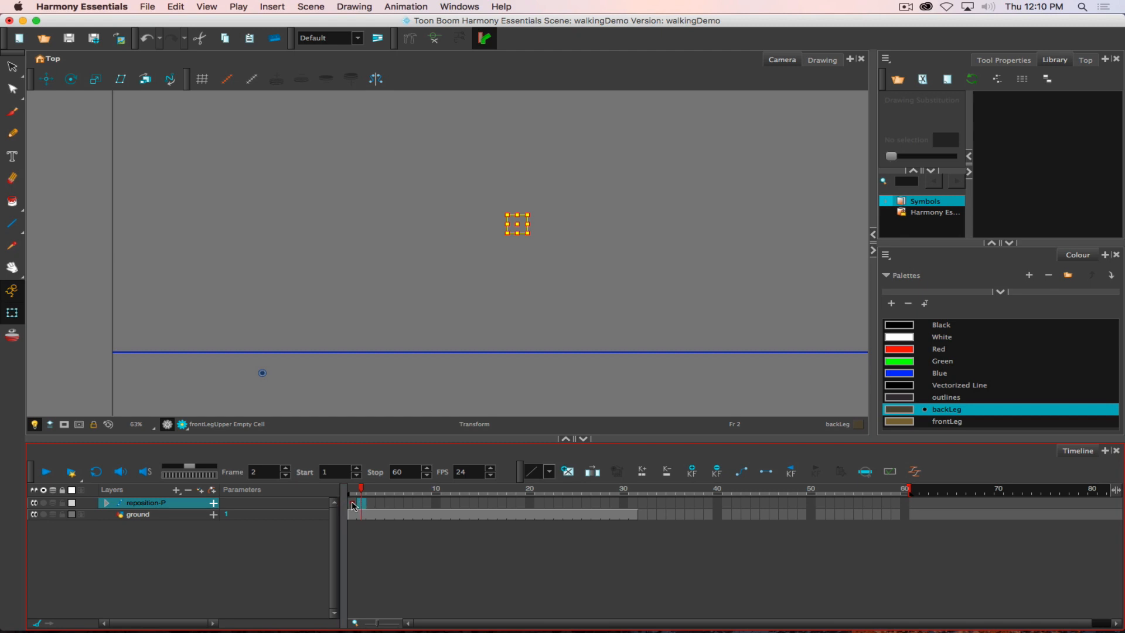
pyautogui.click(633, 502)
pyautogui.click(634, 502)
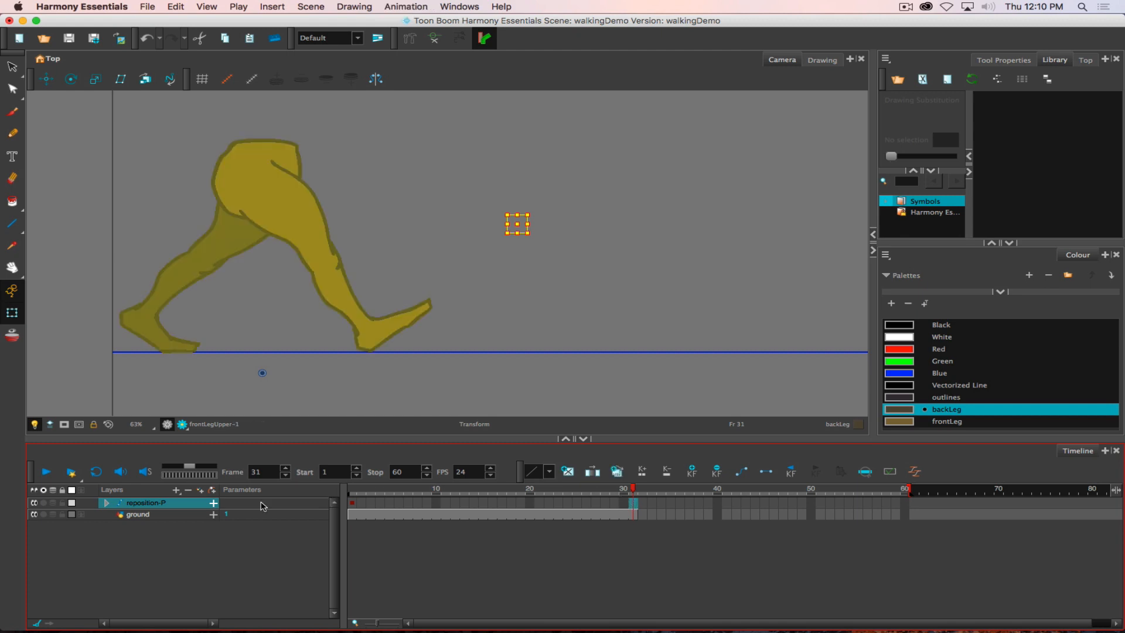
pyautogui.click(107, 503)
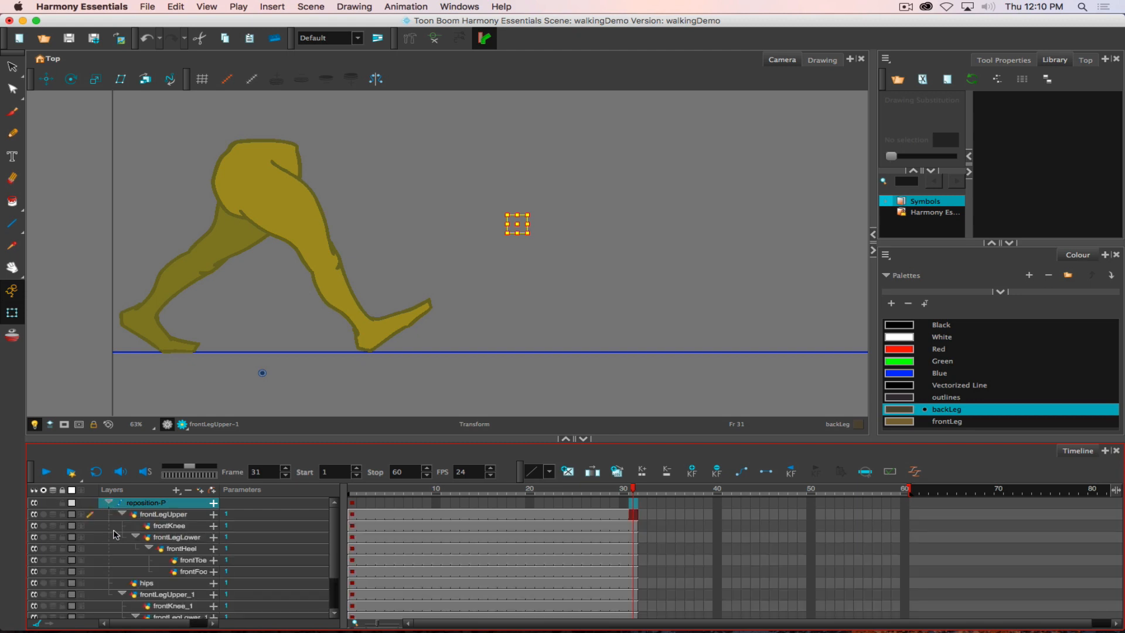
pyautogui.scroll(-5, 109, 534)
pyautogui.scroll(5, 108, 534)
pyautogui.click(108, 503)
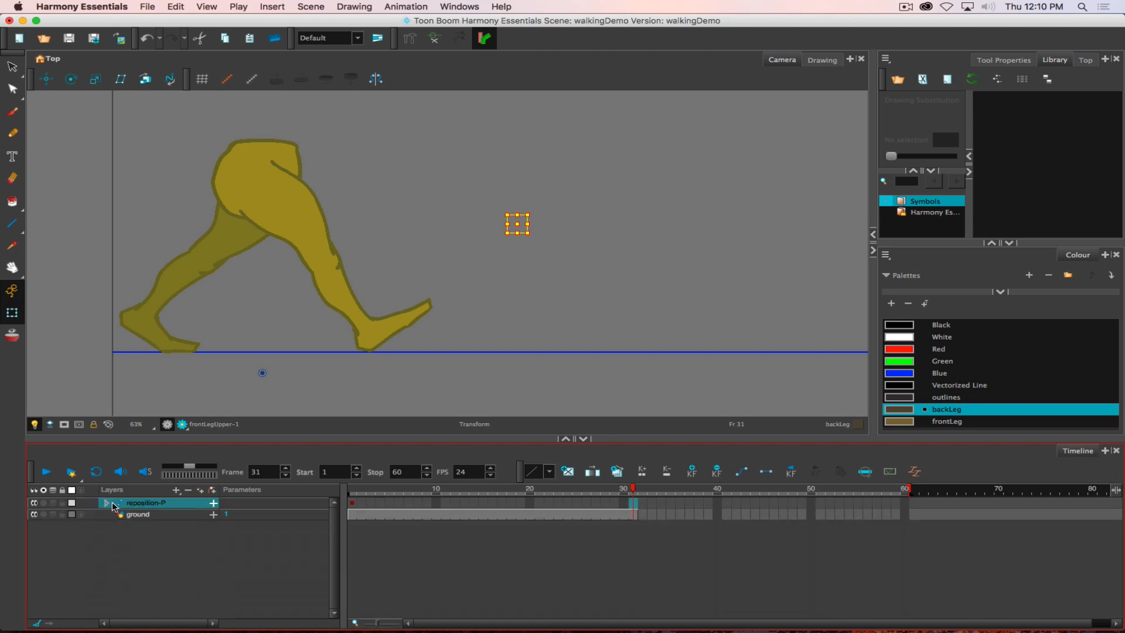
# Add a keyframe on reposition-P and all its nested layers at frame 2.
pyautogui.click(365, 505)
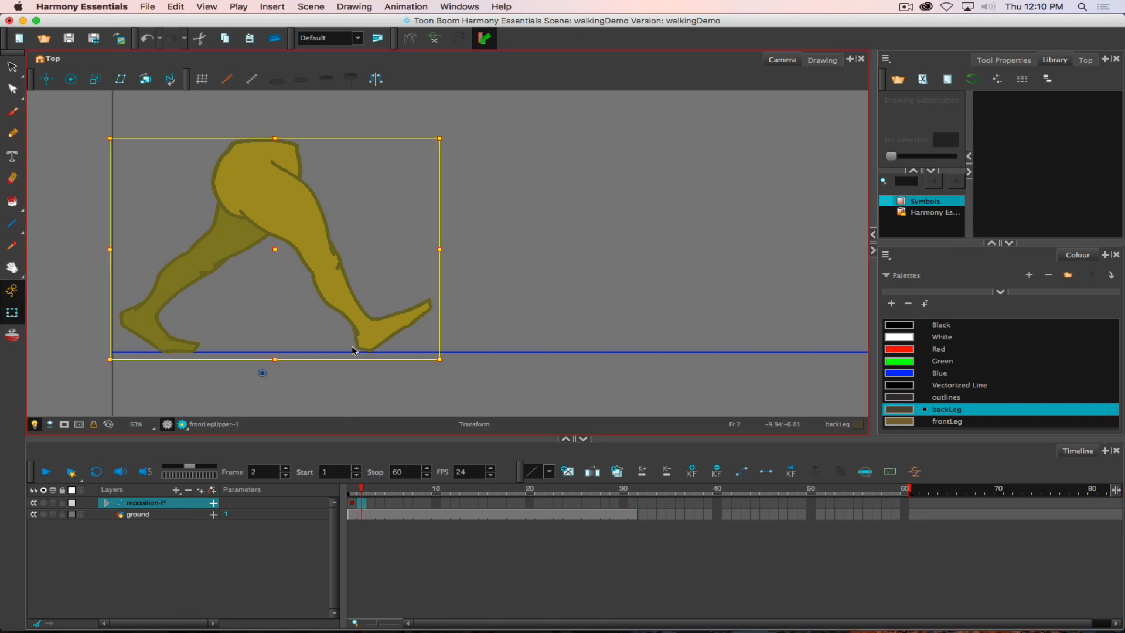
pyautogui.click(304, 224)
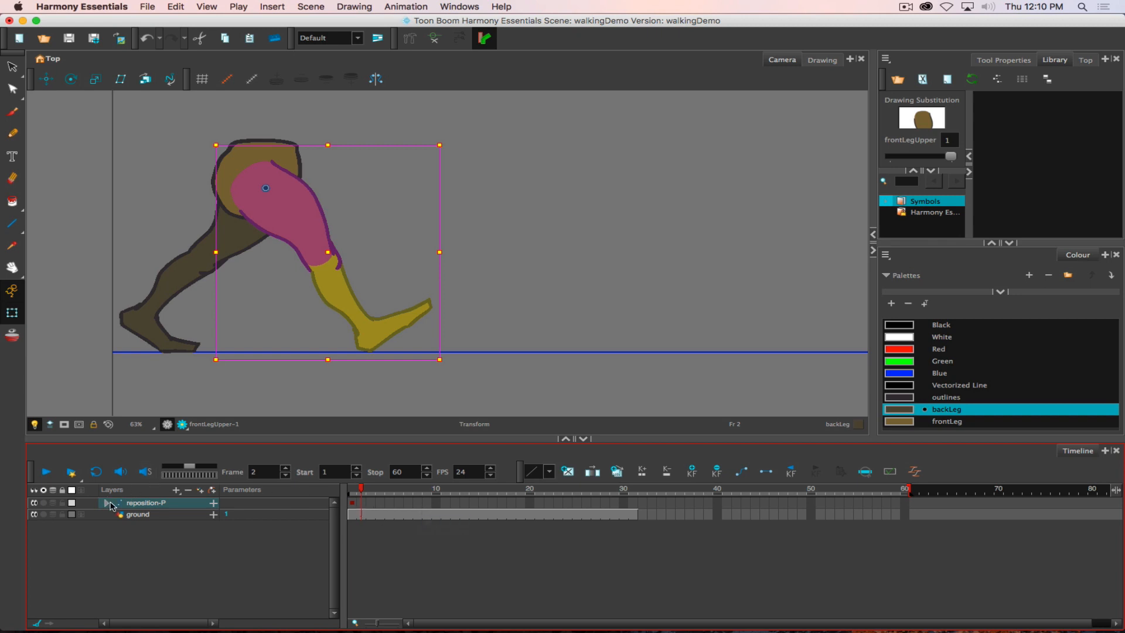
pyautogui.click(363, 505)
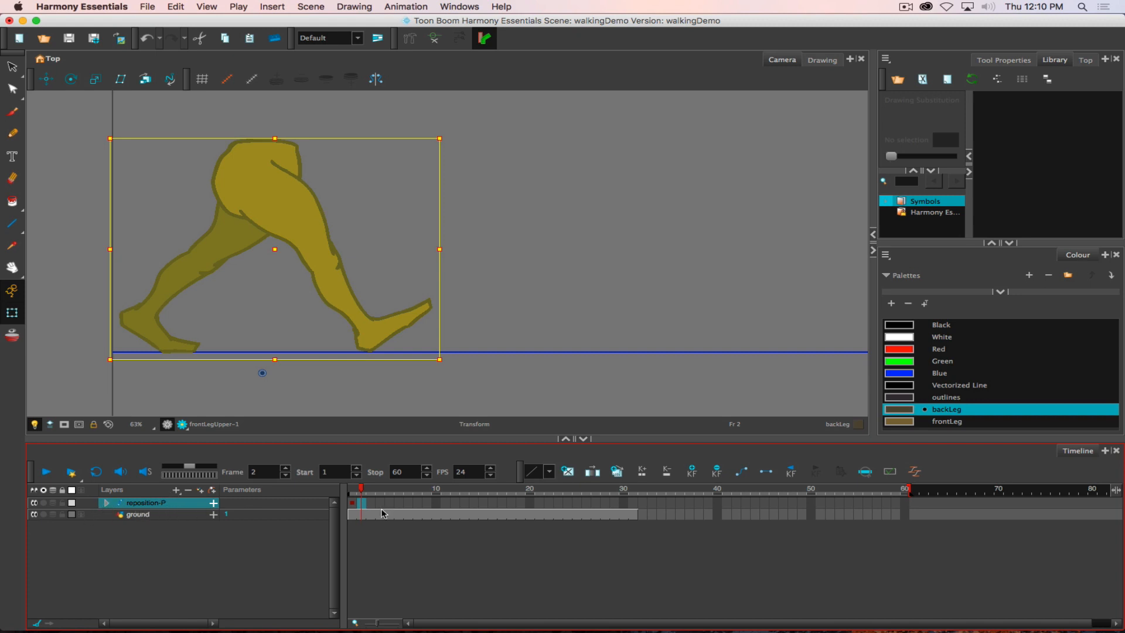
pyautogui.press('F6')
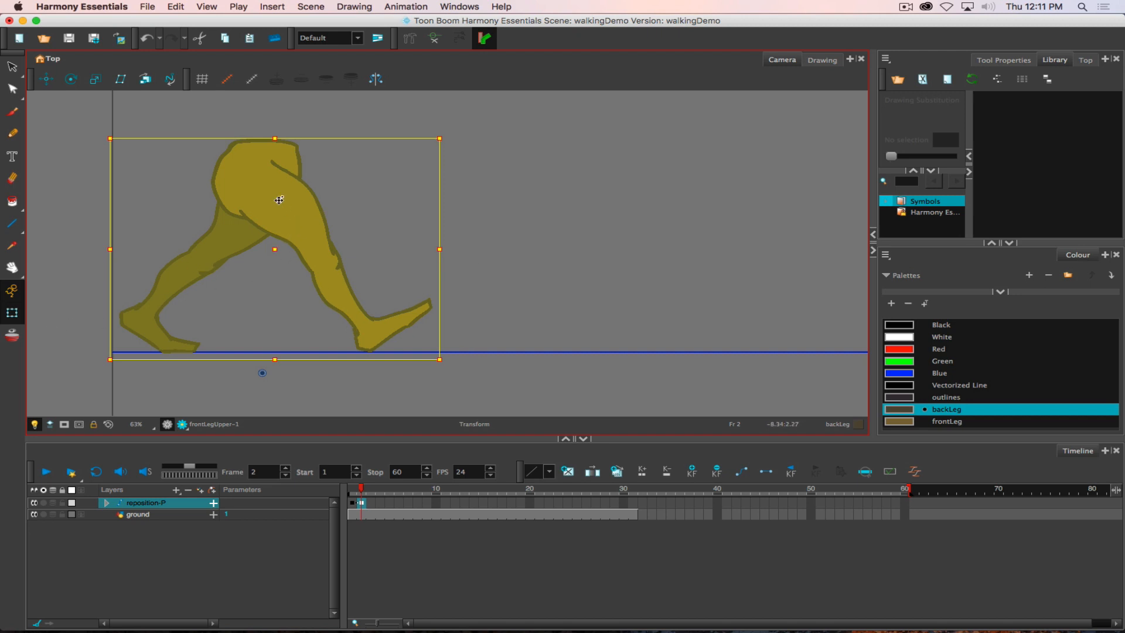
# Rotate the whole front leg back about its hip at frame 2 until it stands beneath the hips.
pyautogui.click(300, 228)
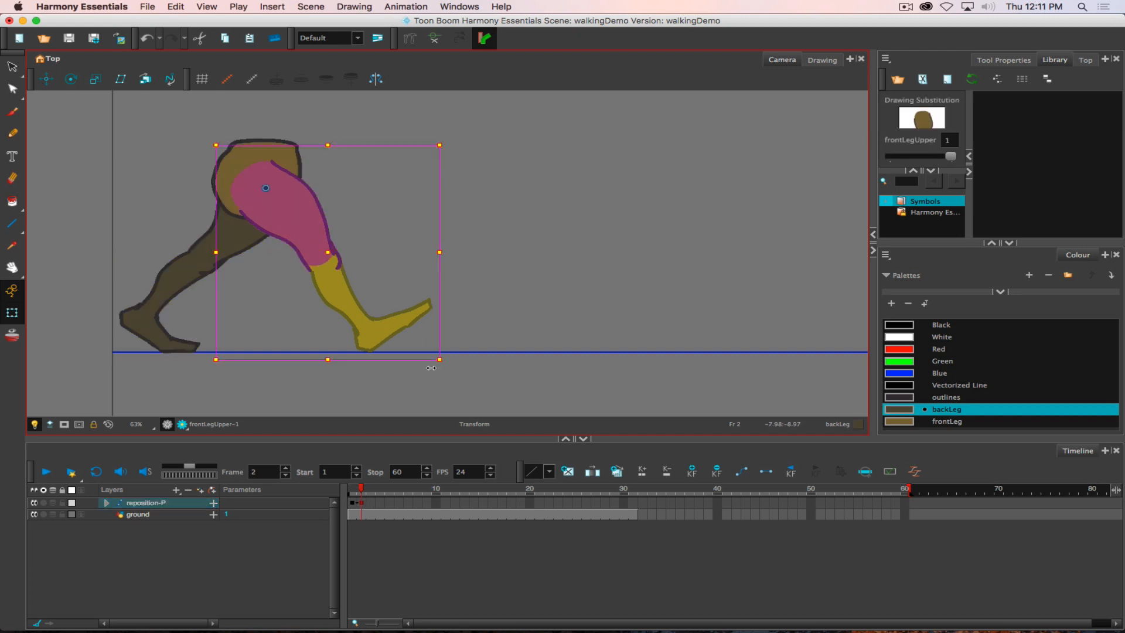
pyautogui.moveTo(450, 363); pyautogui.dragTo(333, 380)
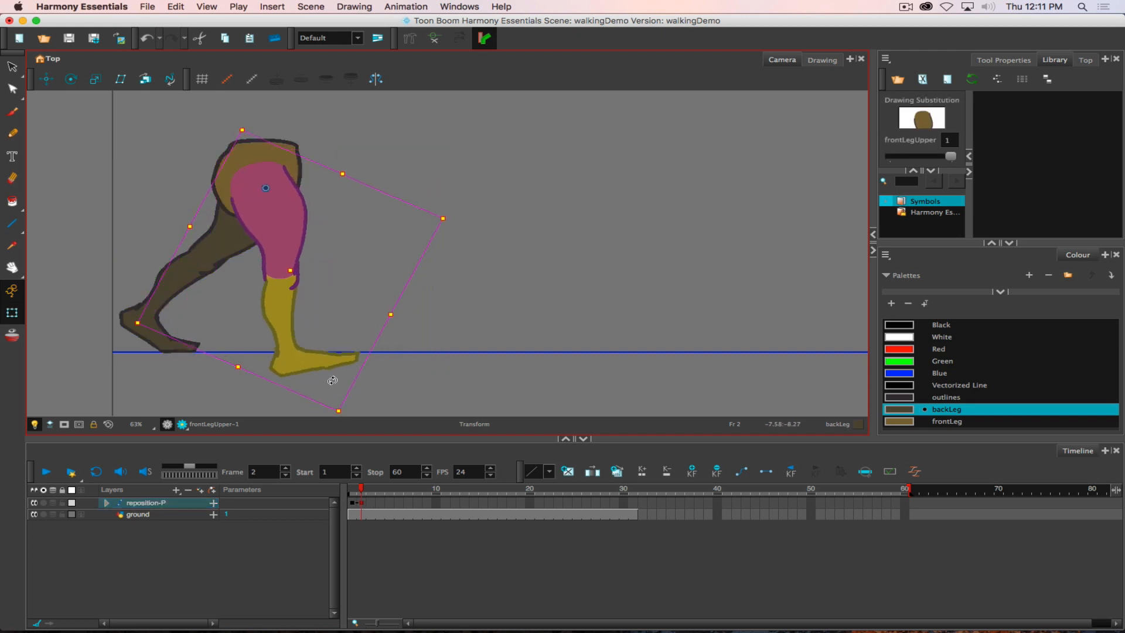
pyautogui.moveTo(333, 381); pyautogui.dragTo(289, 372)
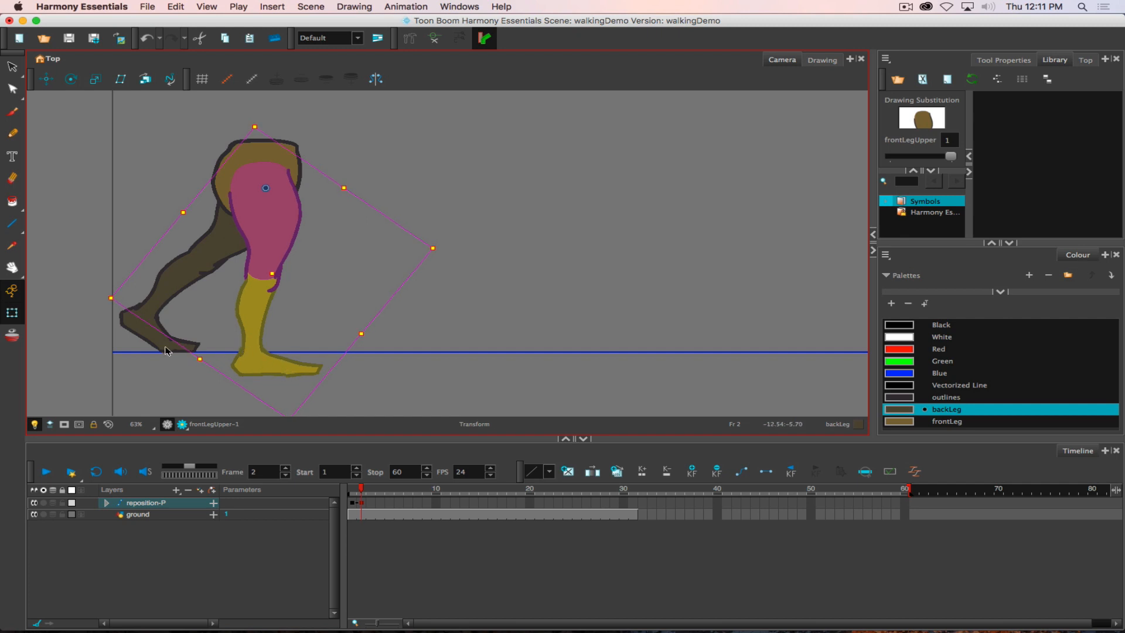
# Turn on onion skin, and move the whole rig forward and up at frame 2 to plant the front foot at the previous heel position.
pyautogui.click(12, 335)
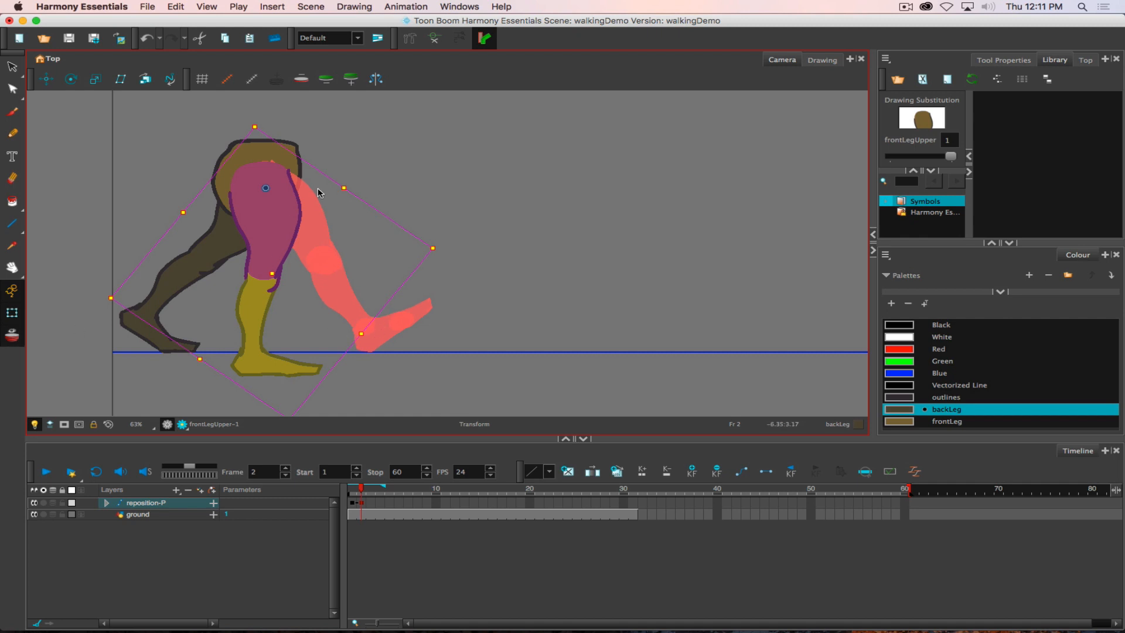
pyautogui.click(362, 505)
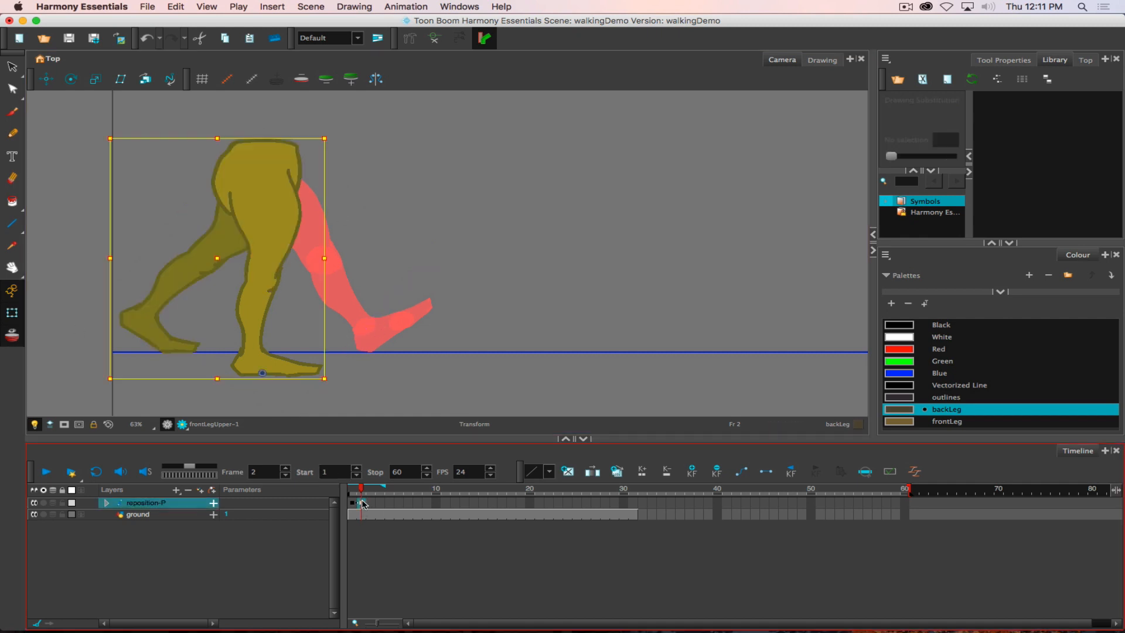
pyautogui.click(265, 77)
pyautogui.moveTo(272, 212); pyautogui.dragTo(395, 188)
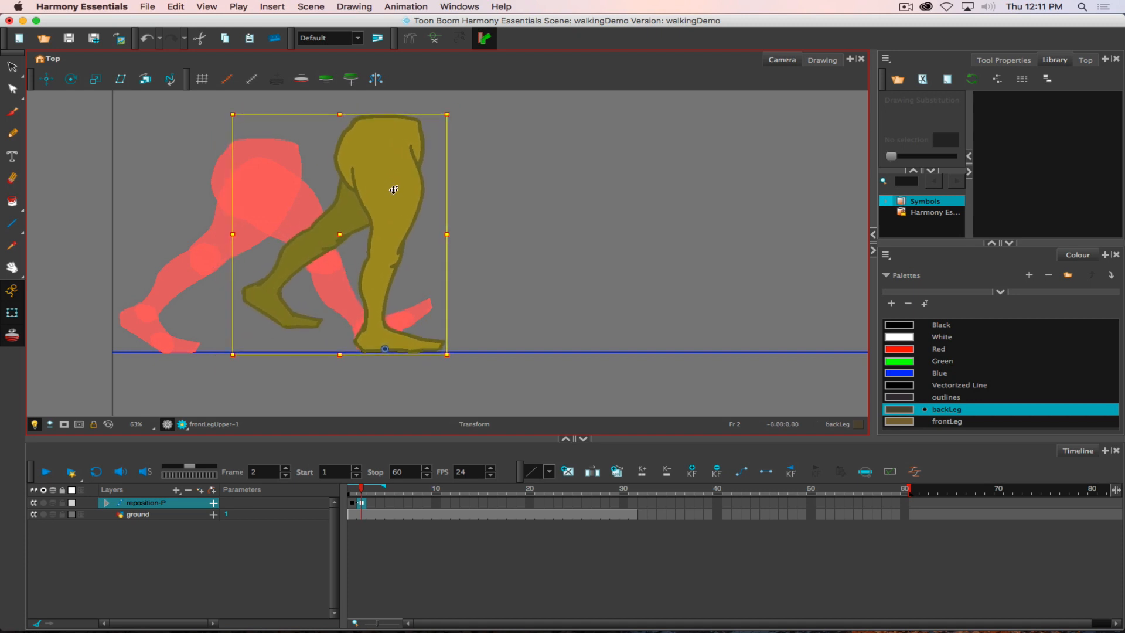
# Flip back and forth between frames 1 and 2 to check that the planted front foot lines up.
pyautogui.press(',')
pyautogui.press('.')
pyautogui.press(',')
pyautogui.press('.')
pyautogui.press(',')
pyautogui.press('.')
pyautogui.press(',')
pyautogui.press('.')
pyautogui.press(',')
pyautogui.press('.')
pyautogui.press(',')
pyautogui.press('.')
# Rotate the back leg forward about its hip at frame 2, and bend its knee to swing the lower leg backward.
pyautogui.click(350, 215)
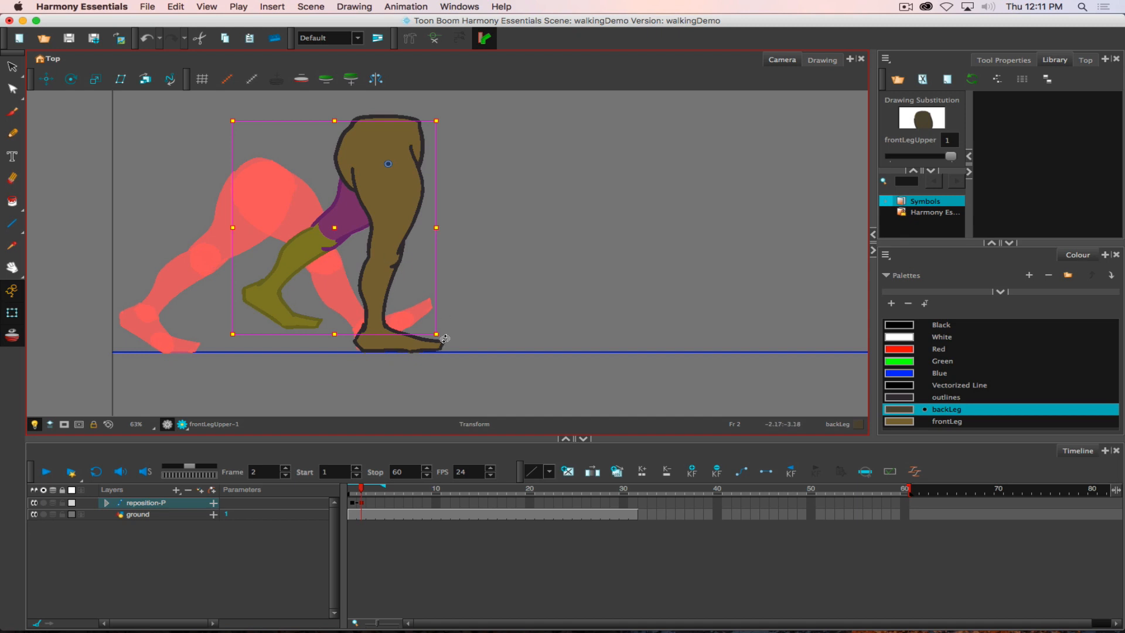
pyautogui.moveTo(445, 339); pyautogui.dragTo(533, 291)
pyautogui.click(354, 313)
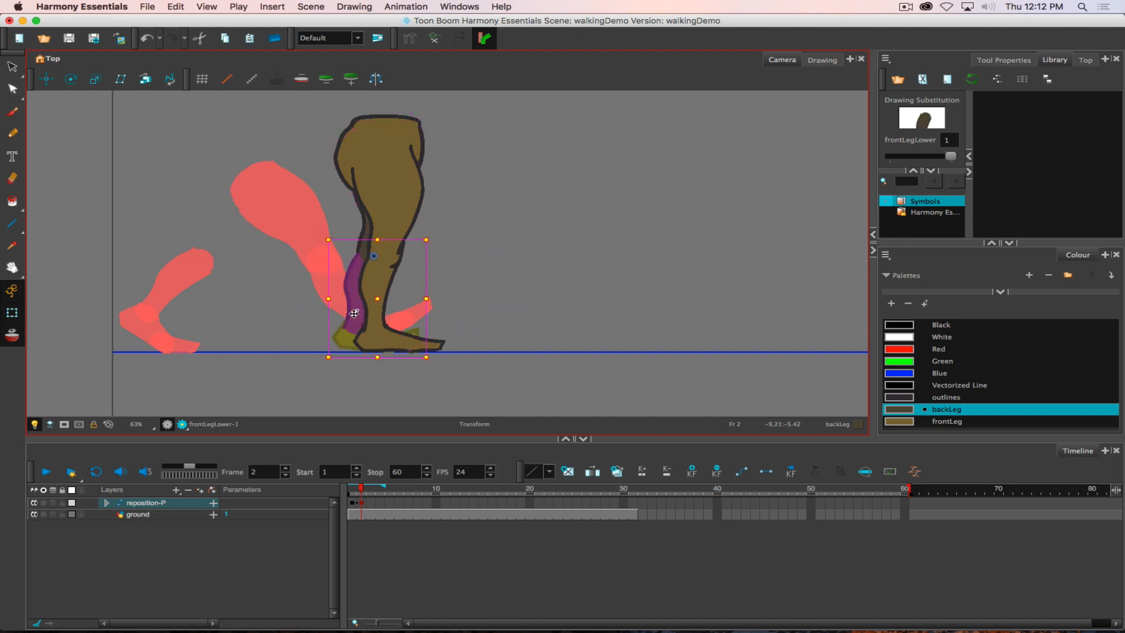
pyautogui.moveTo(429, 360); pyautogui.dragTo(314, 355)
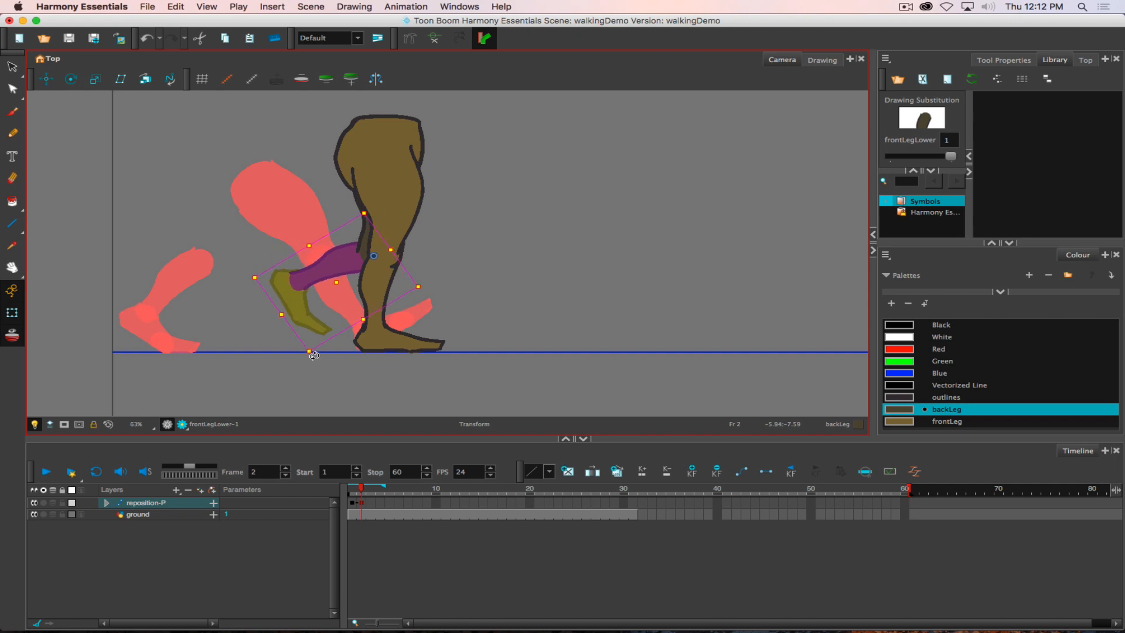
# Rotate the back leg's toes and then its whole foot at frame 2 to point downward.
pyautogui.click(320, 327)
pyautogui.moveTo(338, 348); pyautogui.dragTo(315, 360)
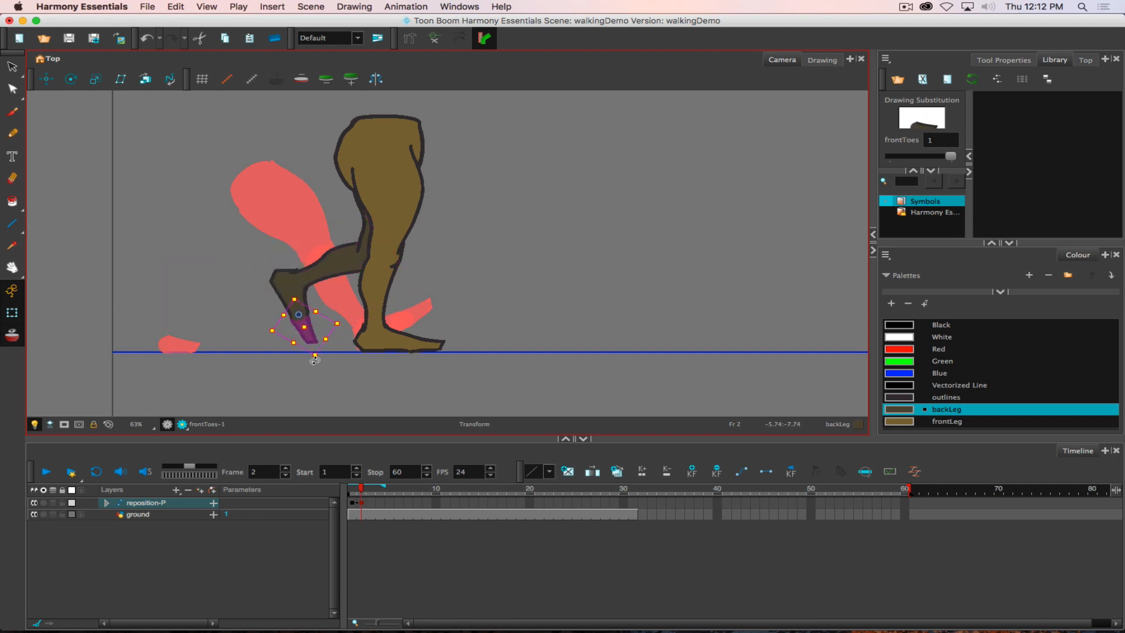
pyautogui.click(292, 284)
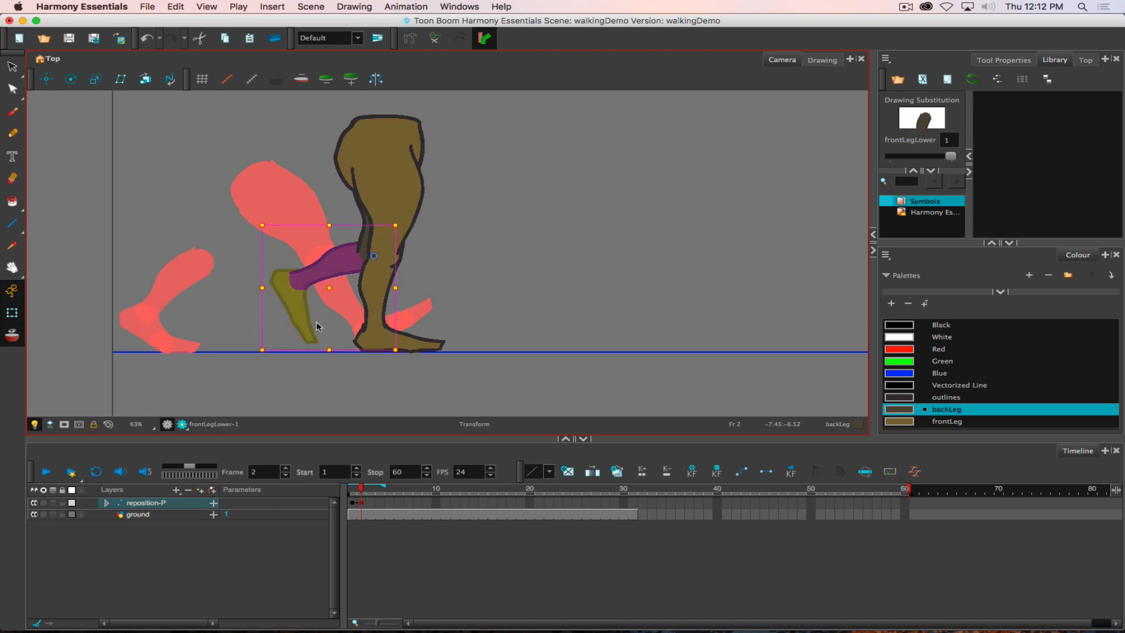
pyautogui.click(286, 291)
pyautogui.moveTo(335, 353); pyautogui.dragTo(316, 361)
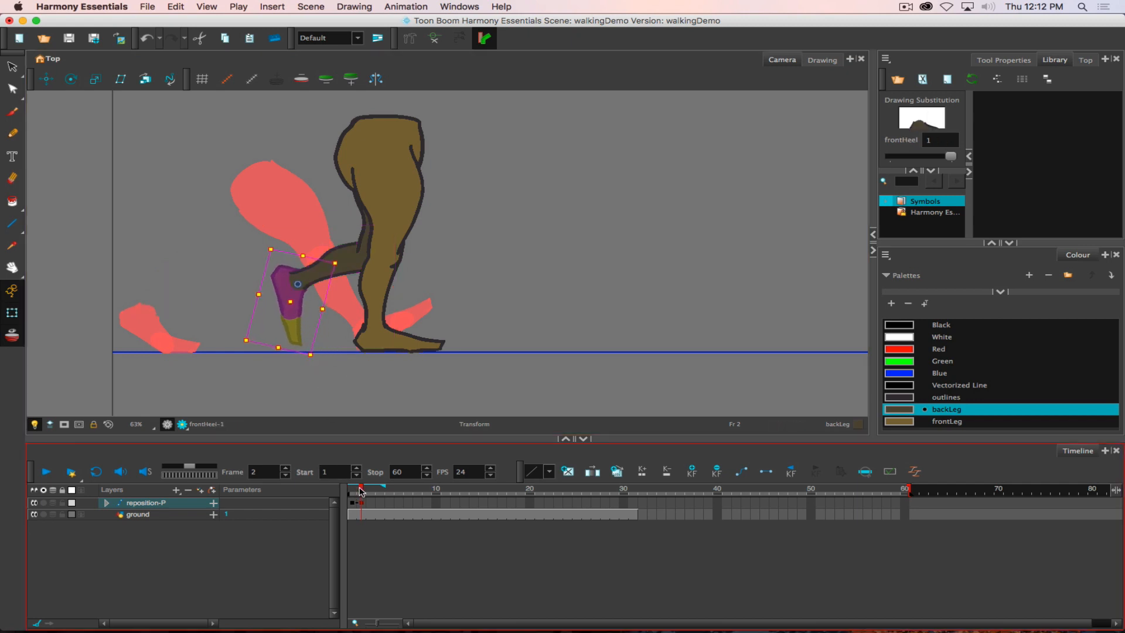
# Expand reposition-P to check the nested layers' keyframes at frames 1 and 2, and collapse it.
pyautogui.moveTo(360, 488); pyautogui.dragTo(359, 486)
pyautogui.click(107, 503)
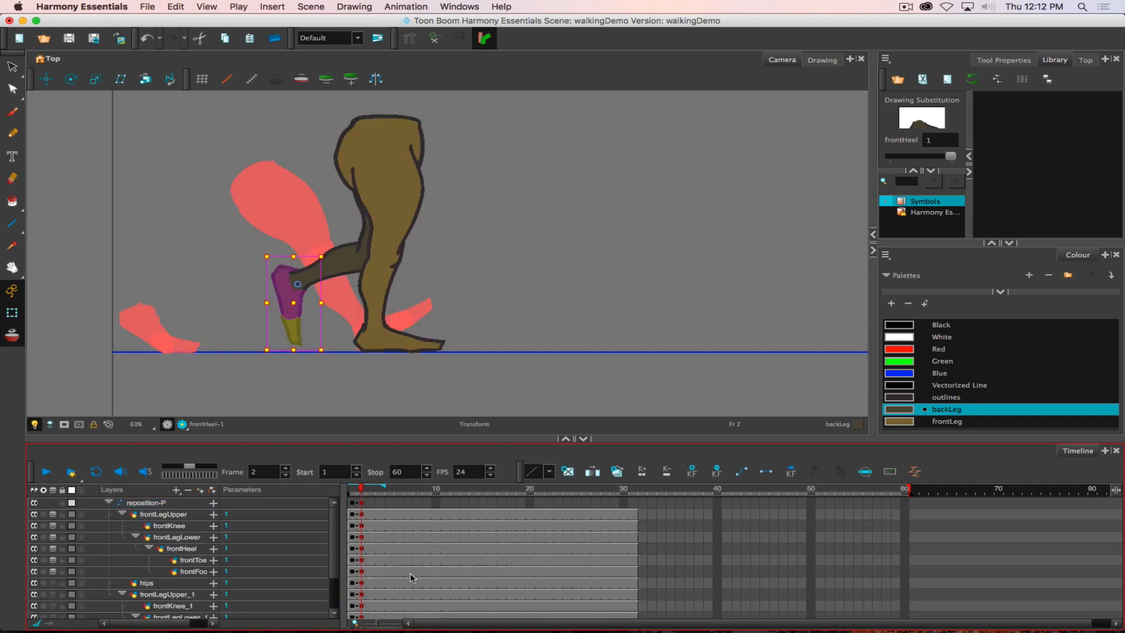
pyautogui.scroll(-4, 358, 557)
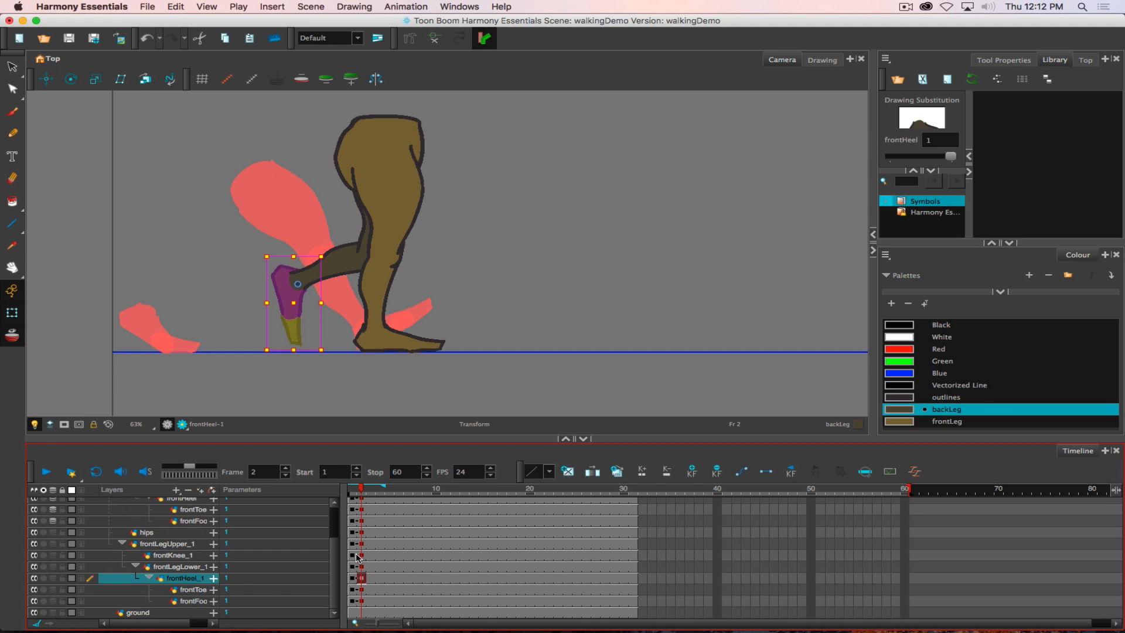
pyautogui.scroll(4, 359, 558)
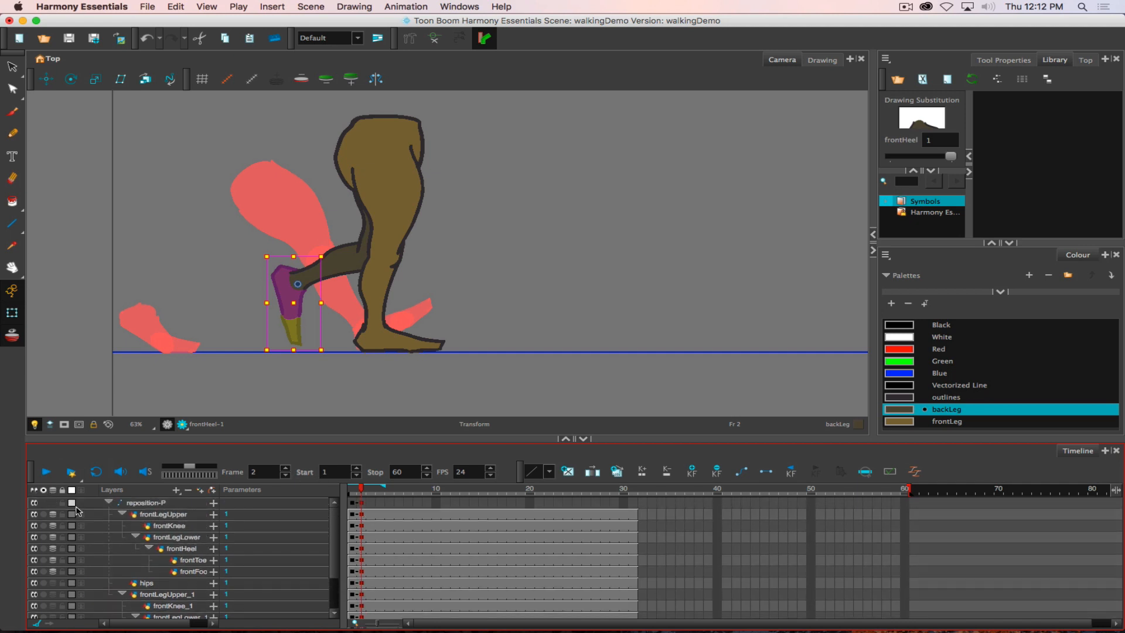
pyautogui.click(109, 503)
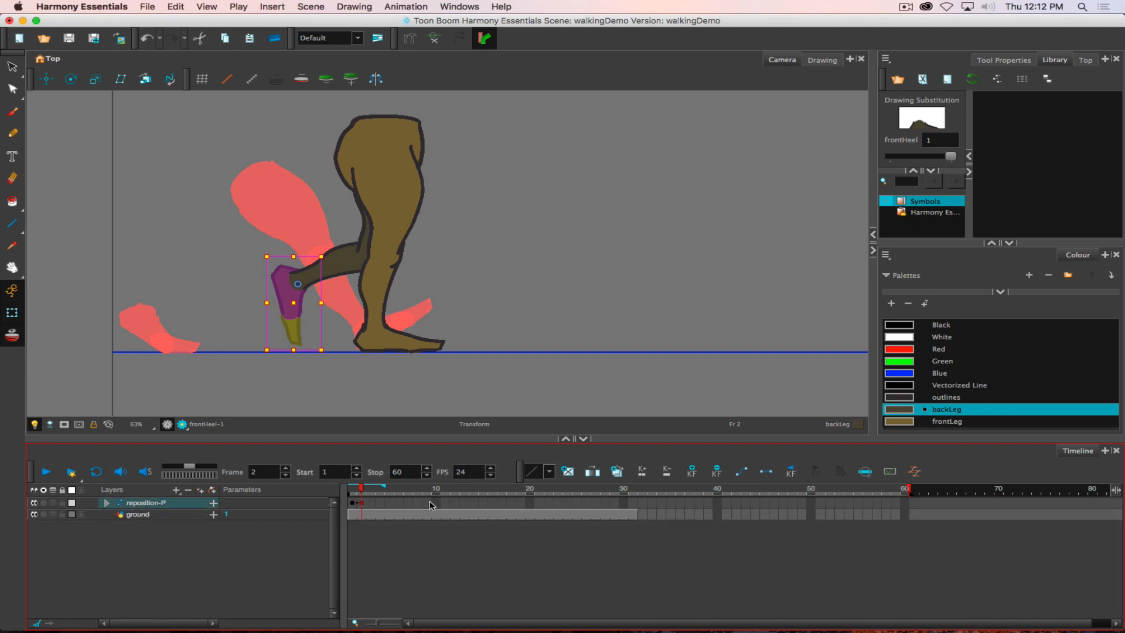
# At frame 3, rotate the front leg backward about its hip, and tilt its foot heel-up with the toes flat to the ground.
pyautogui.click(369, 504)
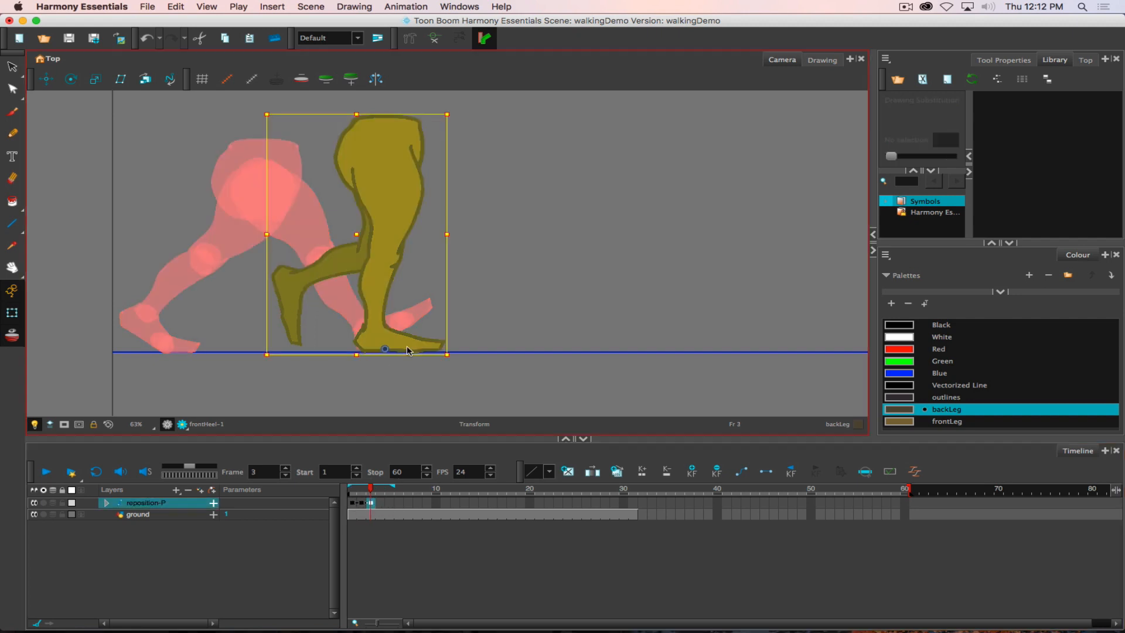
pyautogui.click(389, 207)
pyautogui.moveTo(447, 358); pyautogui.dragTo(404, 361)
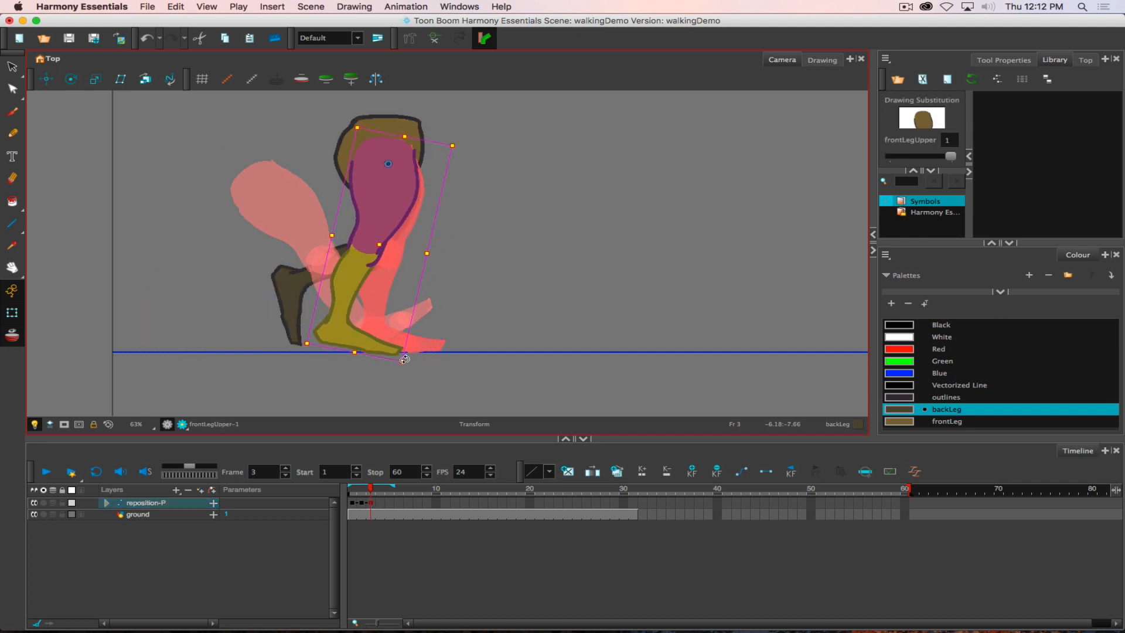
pyautogui.click(346, 339)
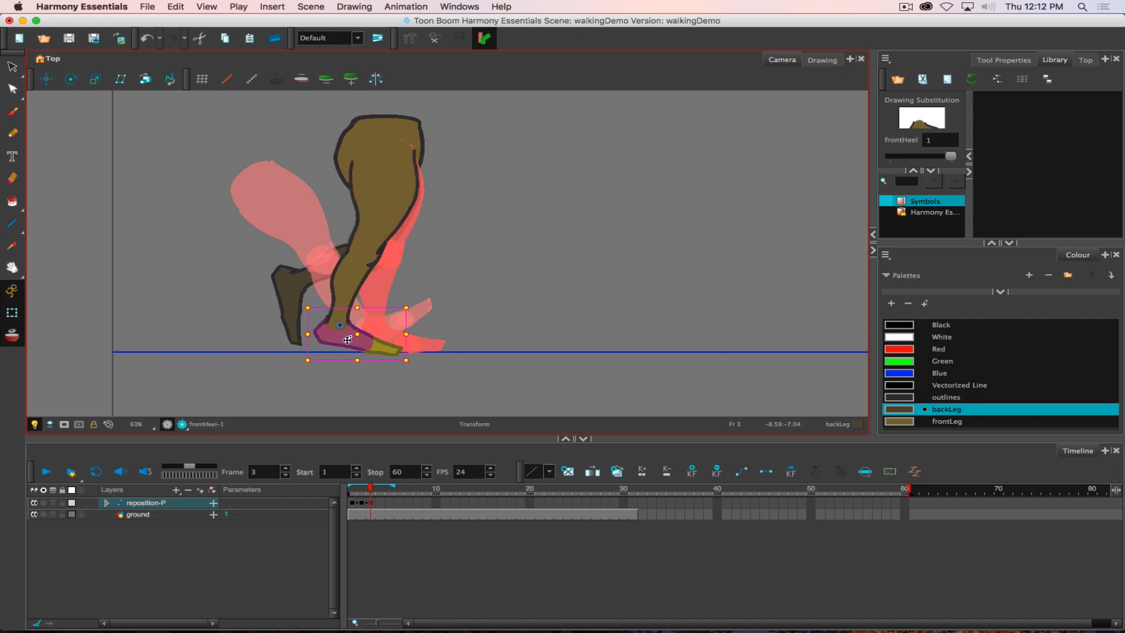
pyautogui.moveTo(416, 358)
pyautogui.mouseDown()
pyautogui.moveTo(416, 347)
pyautogui.moveTo(397, 367)
pyautogui.mouseUp()
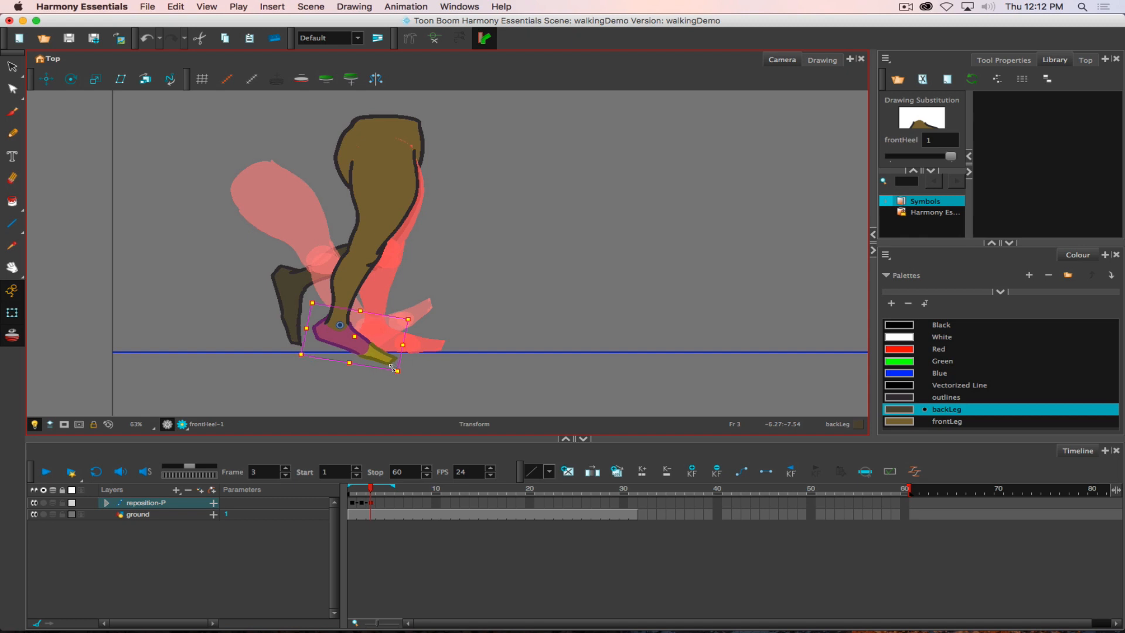
pyautogui.click(400, 363)
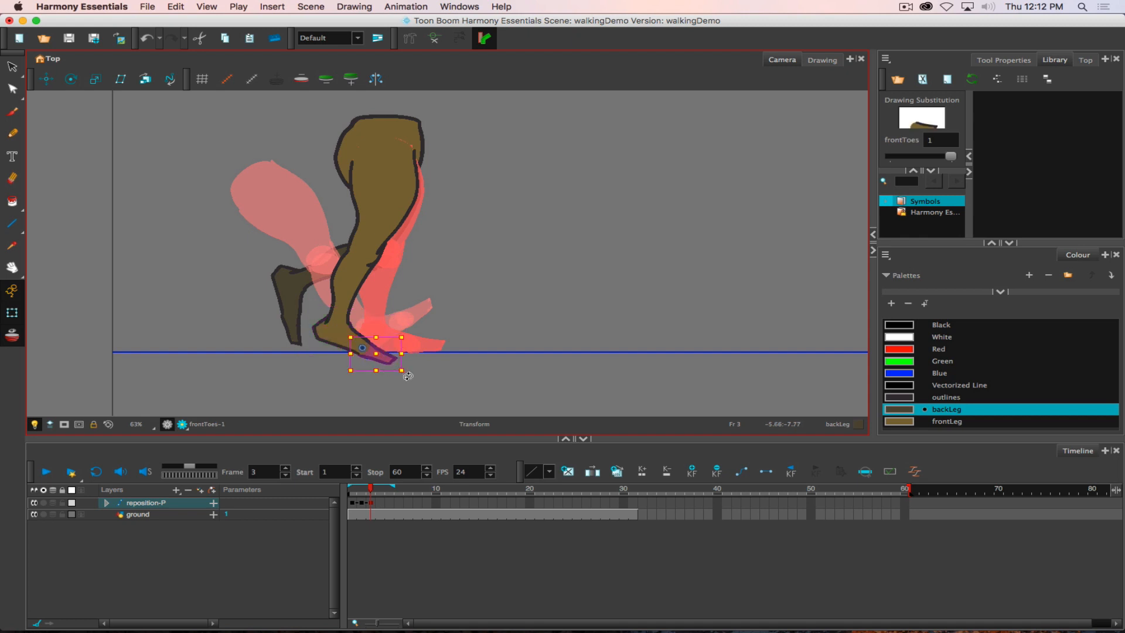
pyautogui.moveTo(408, 375); pyautogui.dragTo(414, 361)
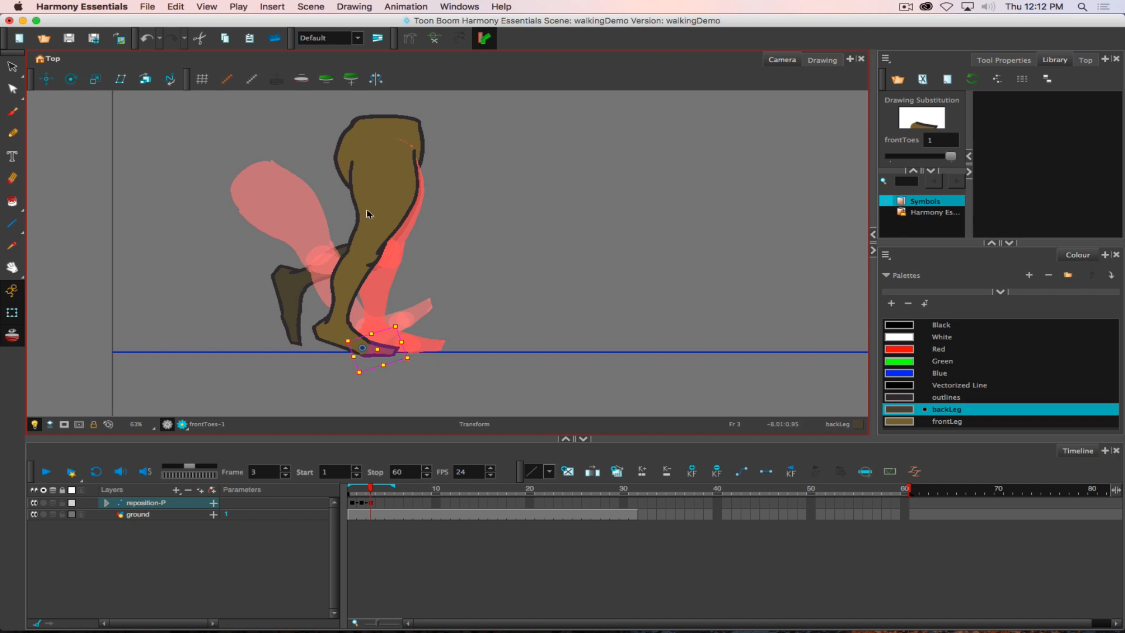
# Move the whole reposition-P rig forward and slightly up at frame 3 to align the front toes with their planted position.
pyautogui.click(371, 505)
pyautogui.moveTo(385, 195); pyautogui.dragTo(433, 185)
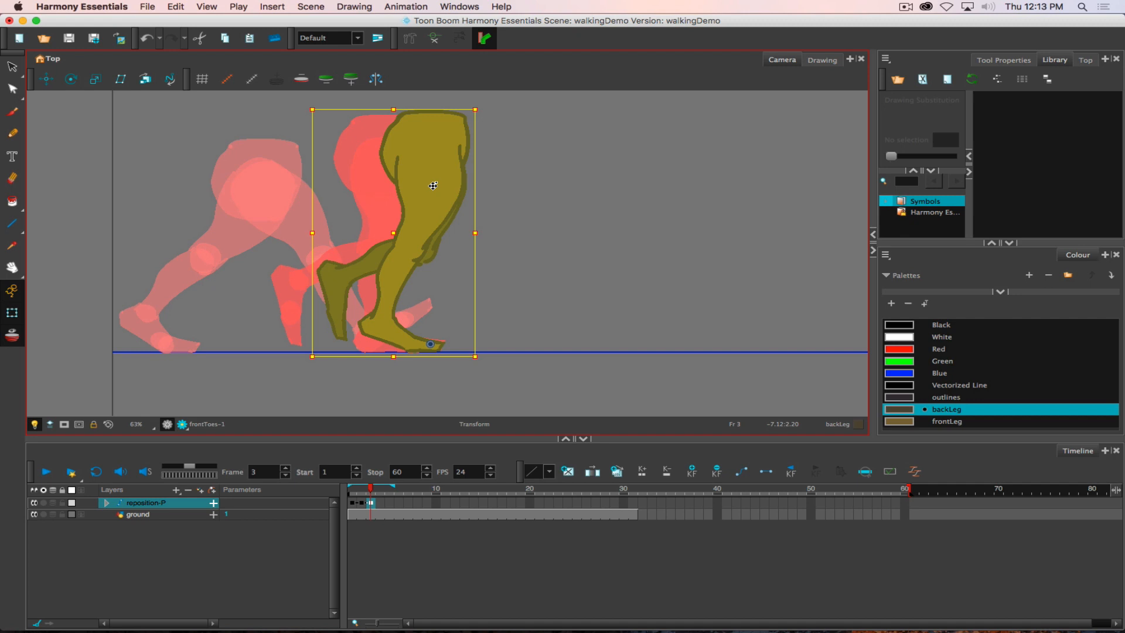
# Swing the back leg's thigh forward at frame 3, fold its lower leg backward at the knee, and tilt its foot.
pyautogui.click(435, 246)
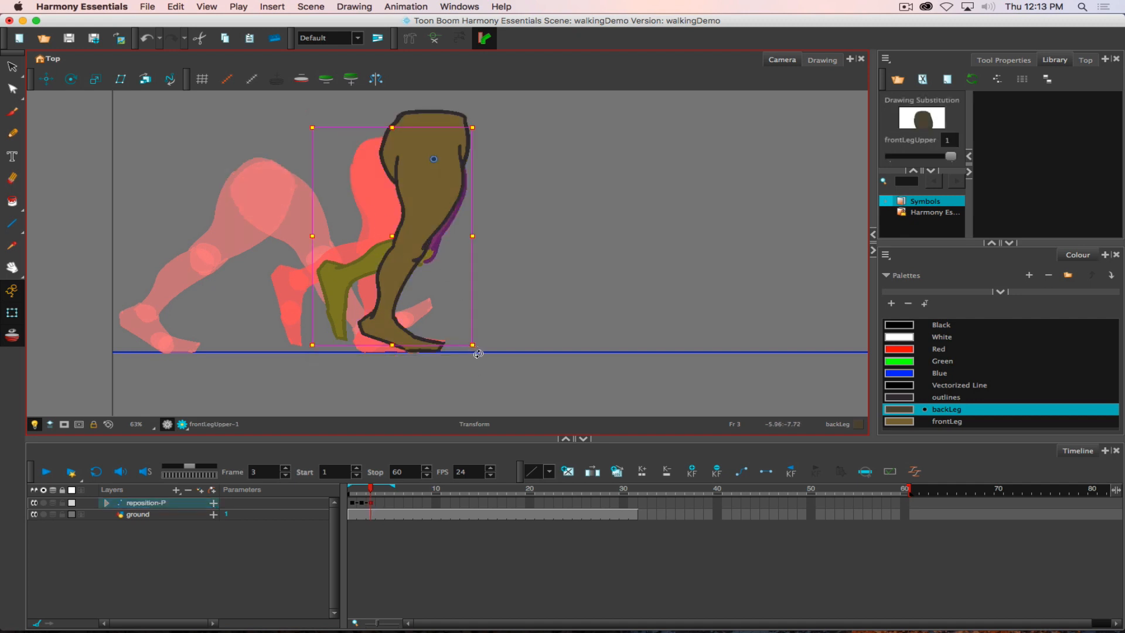
pyautogui.moveTo(478, 354); pyautogui.dragTo(566, 285)
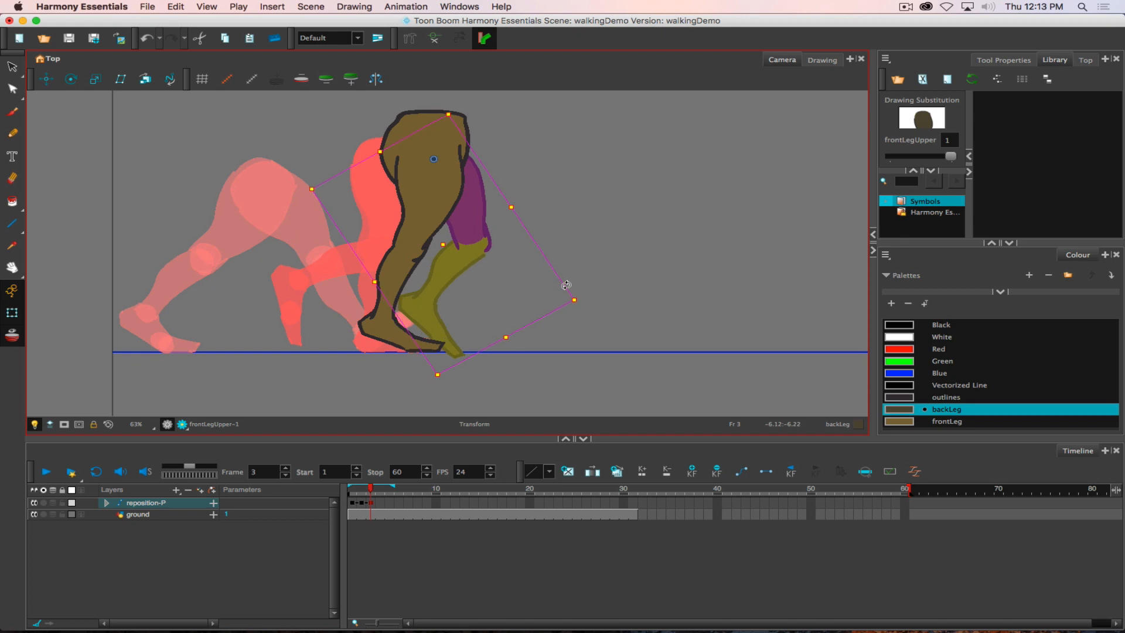
pyautogui.click(454, 270)
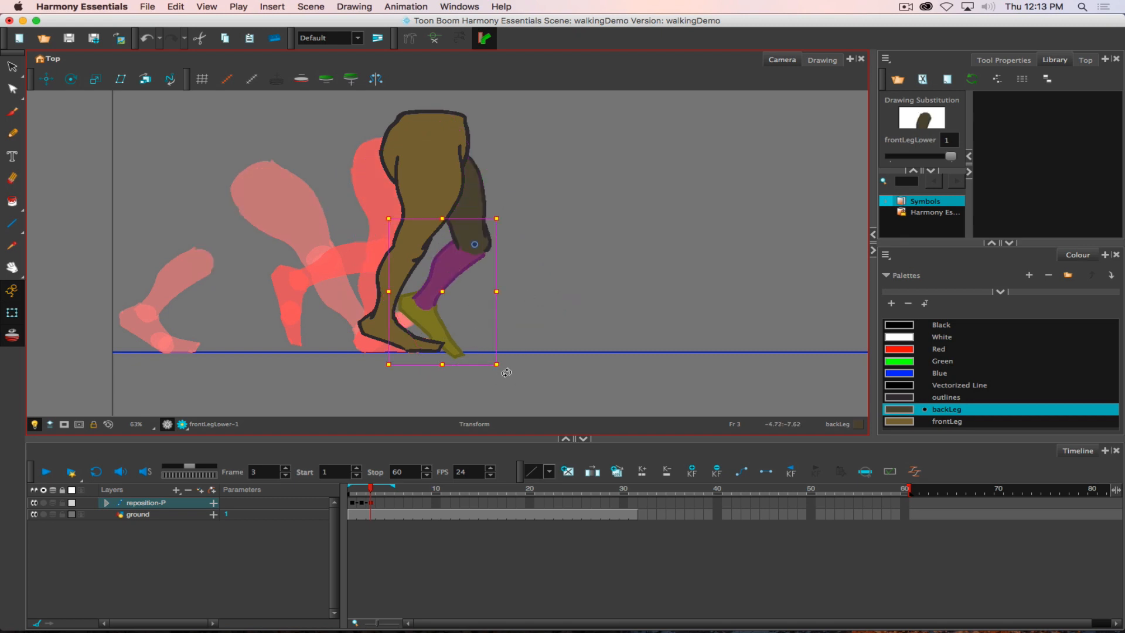
pyautogui.moveTo(505, 373); pyautogui.dragTo(413, 325)
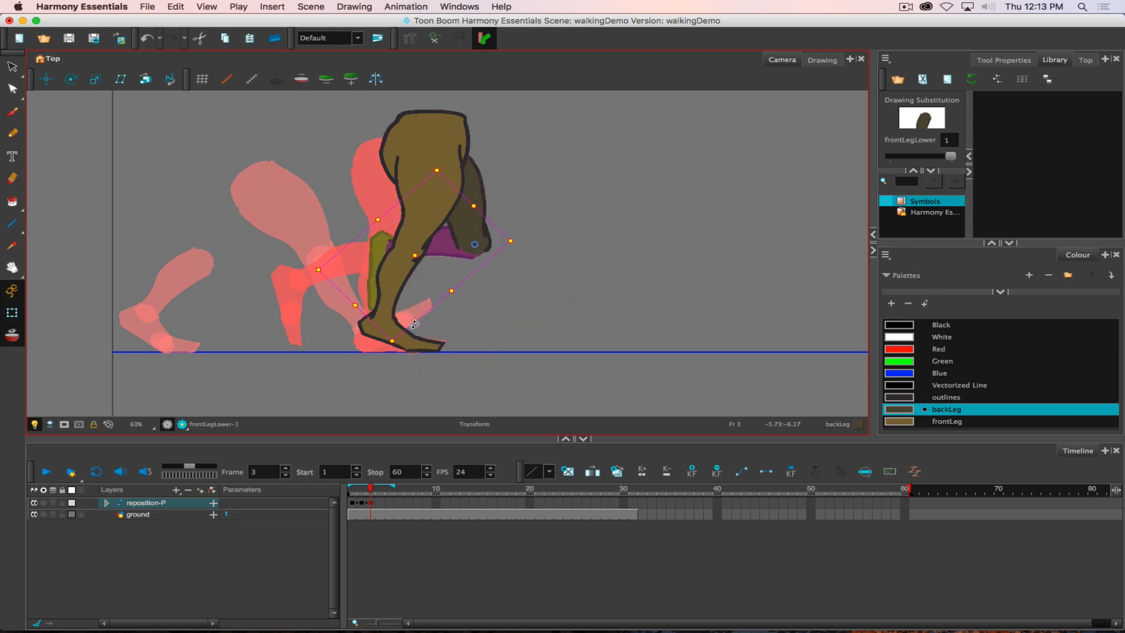
pyautogui.click(380, 254)
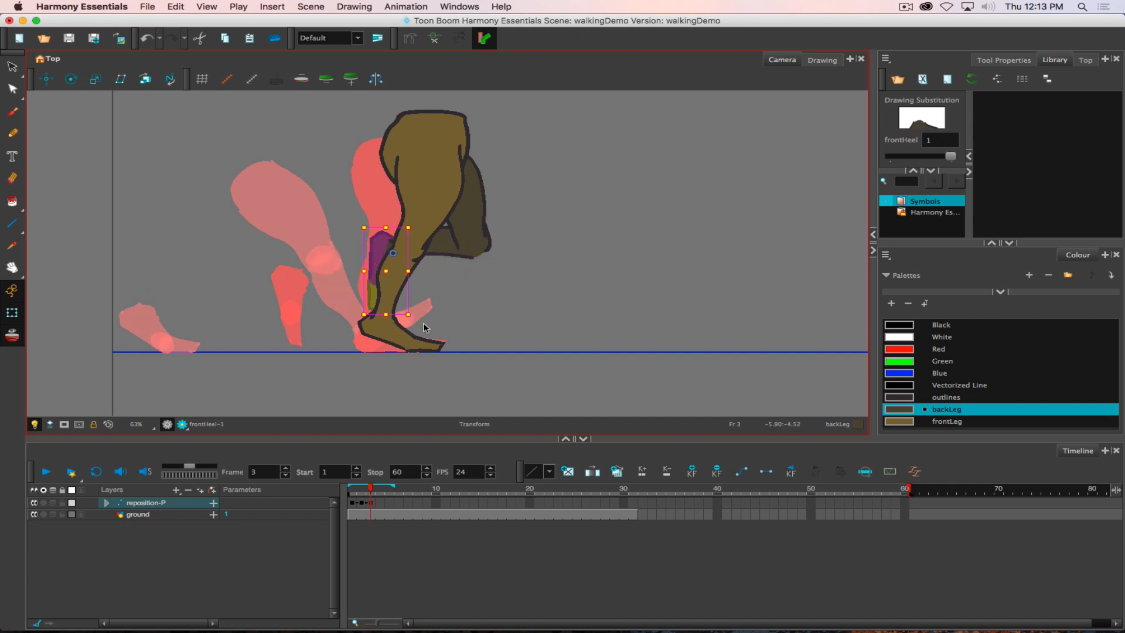
pyautogui.moveTo(426, 327)
pyautogui.mouseDown()
pyautogui.moveTo(382, 321)
pyautogui.moveTo(405, 320)
pyautogui.mouseUp()
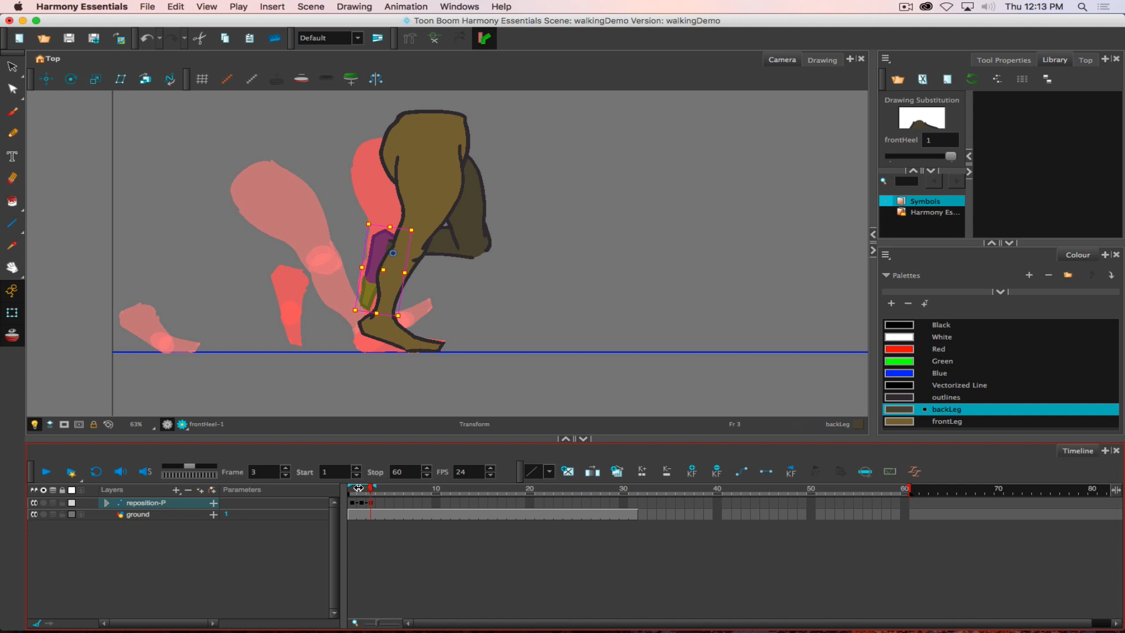
# Step back to frame 1 and forward to frame 3 to check the motion between the poses.
pyautogui.press(',')
pyautogui.press(',')
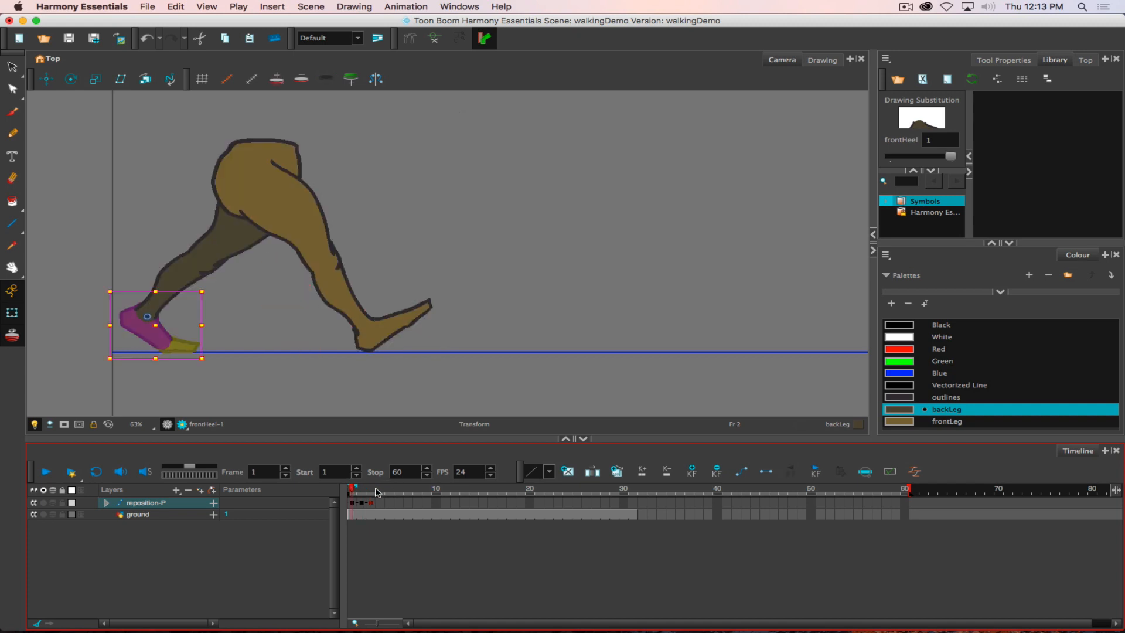
pyautogui.press('.')
pyautogui.press('.')
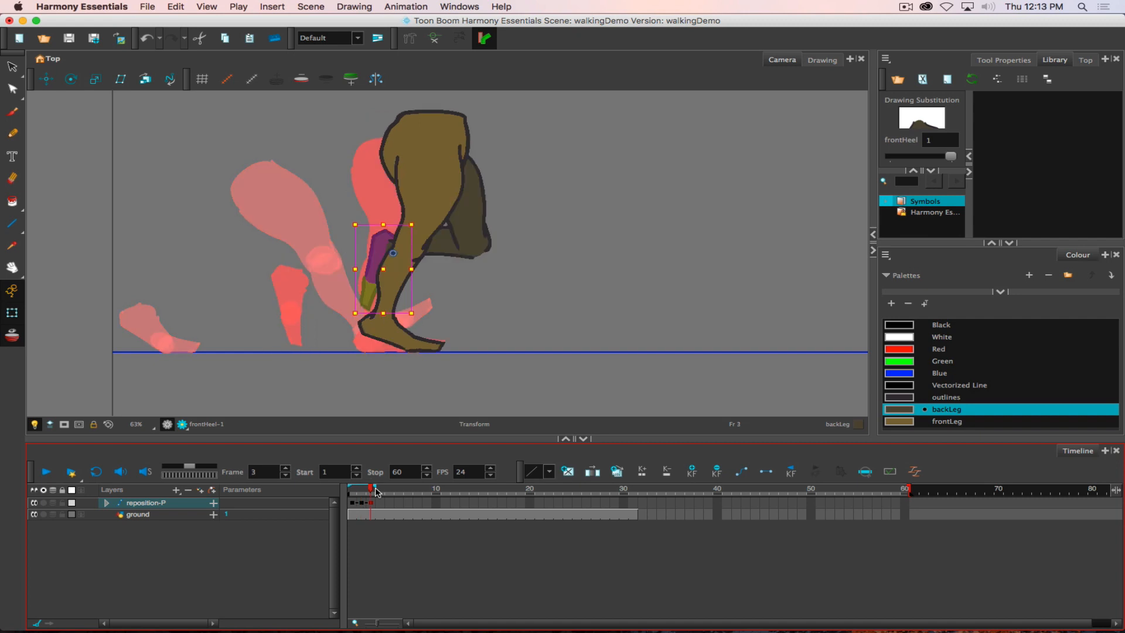
# At frame 4, straighten the back leg's knee to swing the lower leg forward, and rotate the whole leg further forward about its hip.
pyautogui.click(380, 504)
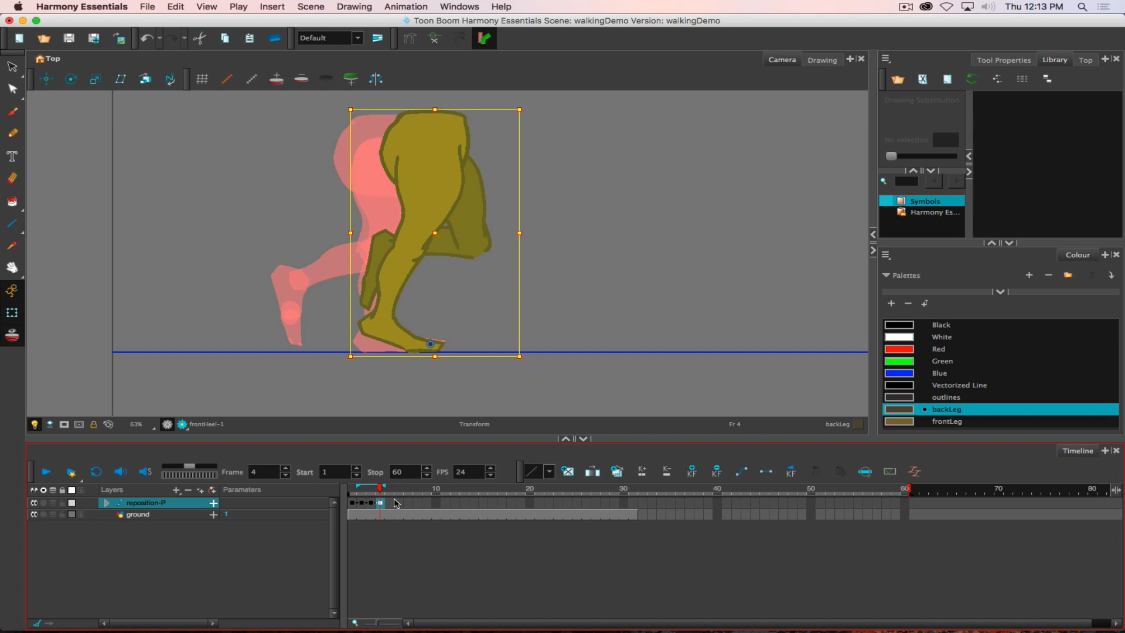
pyautogui.click(464, 217)
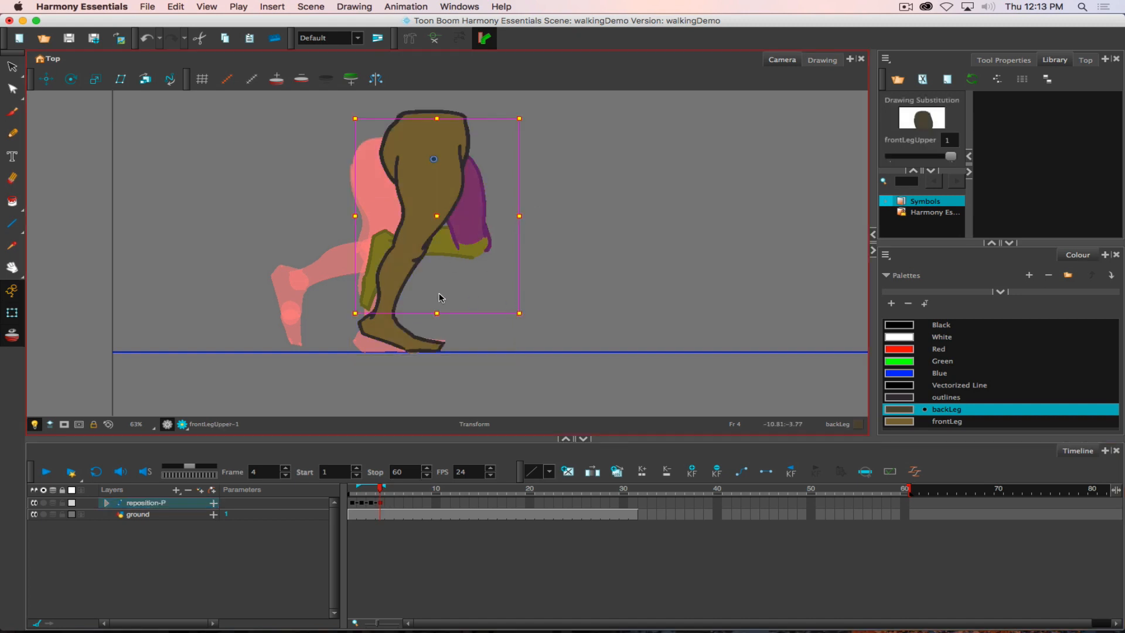
pyautogui.click(445, 243)
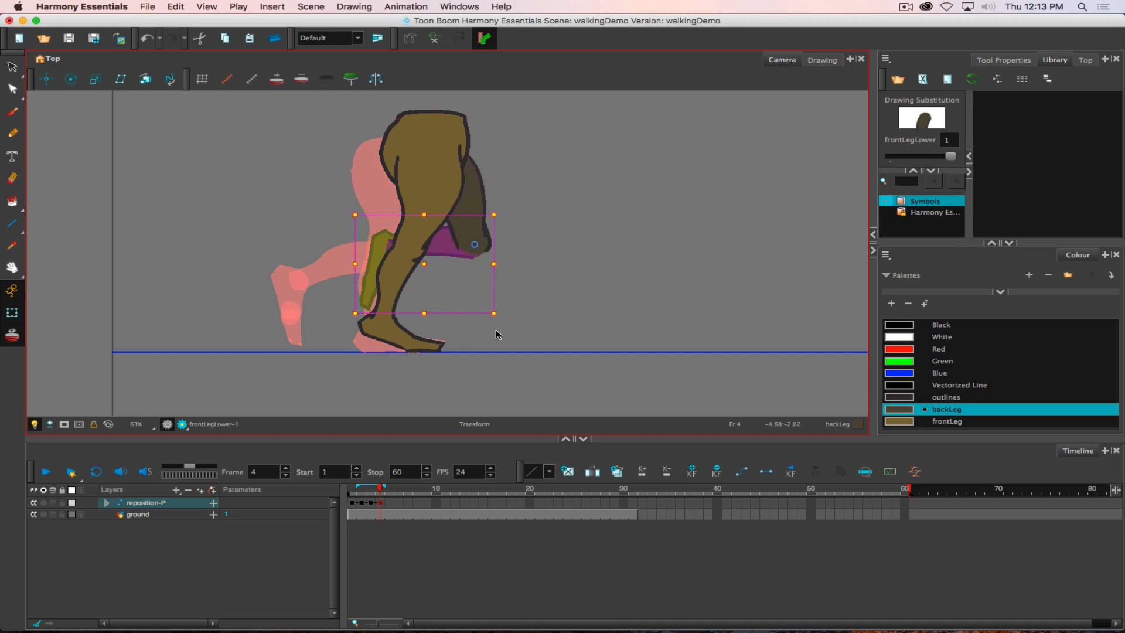
pyautogui.moveTo(574, 291)
pyautogui.mouseDown()
pyautogui.moveTo(611, 153)
pyautogui.moveTo(580, 171)
pyautogui.moveTo(572, 199)
pyautogui.mouseUp()
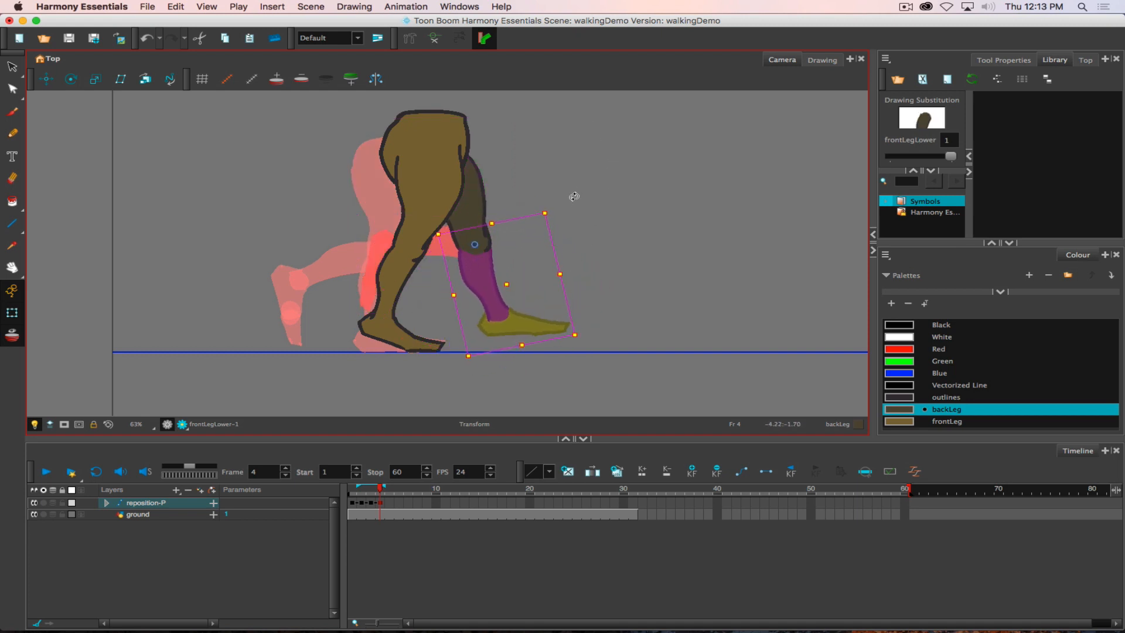
pyautogui.click(472, 194)
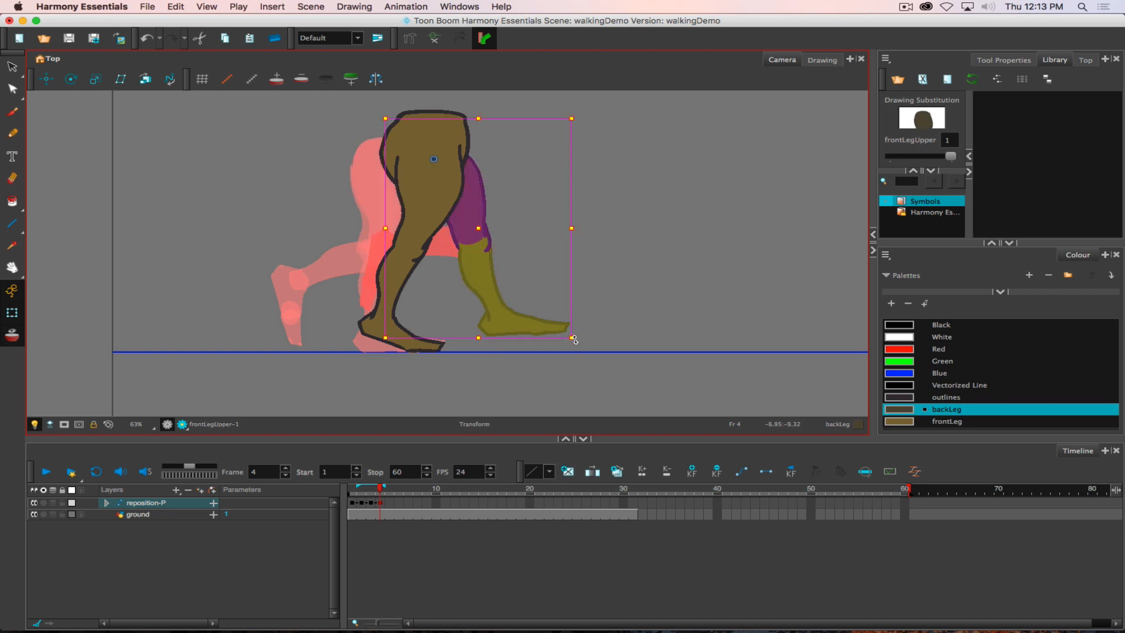
pyautogui.moveTo(580, 343)
pyautogui.mouseDown()
pyautogui.moveTo(593, 319)
pyautogui.moveTo(647, 285)
pyautogui.moveTo(622, 299)
pyautogui.mouseUp()
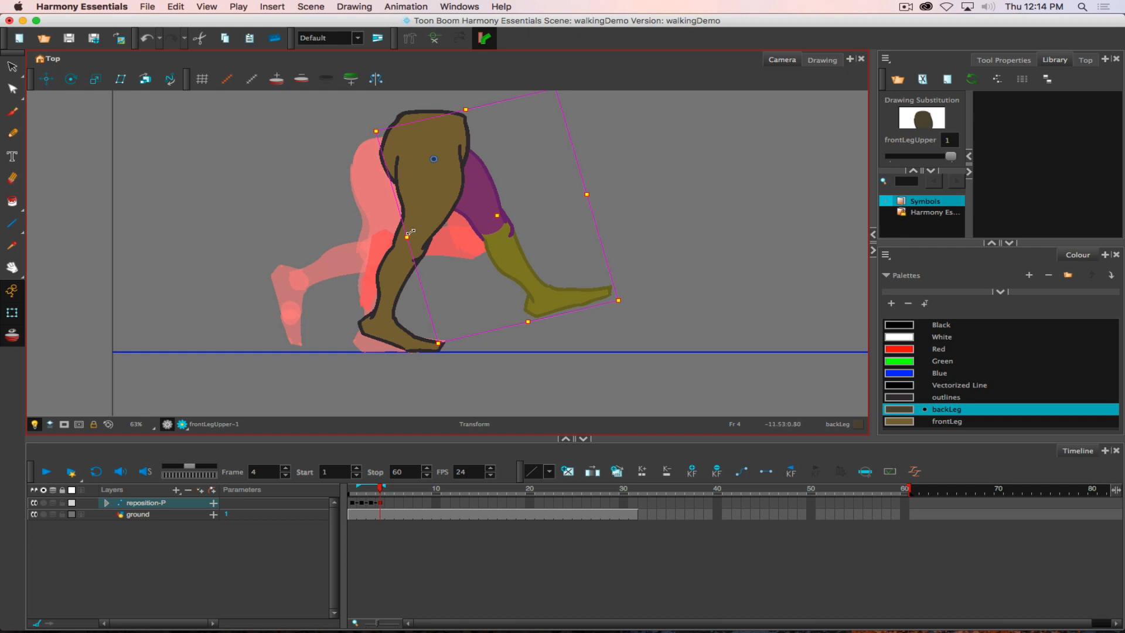
# Rotate the front leg further backward about its hip at frame 4, and angle its toes to lie flat.
pyautogui.hotkey('ctrl', 'z')
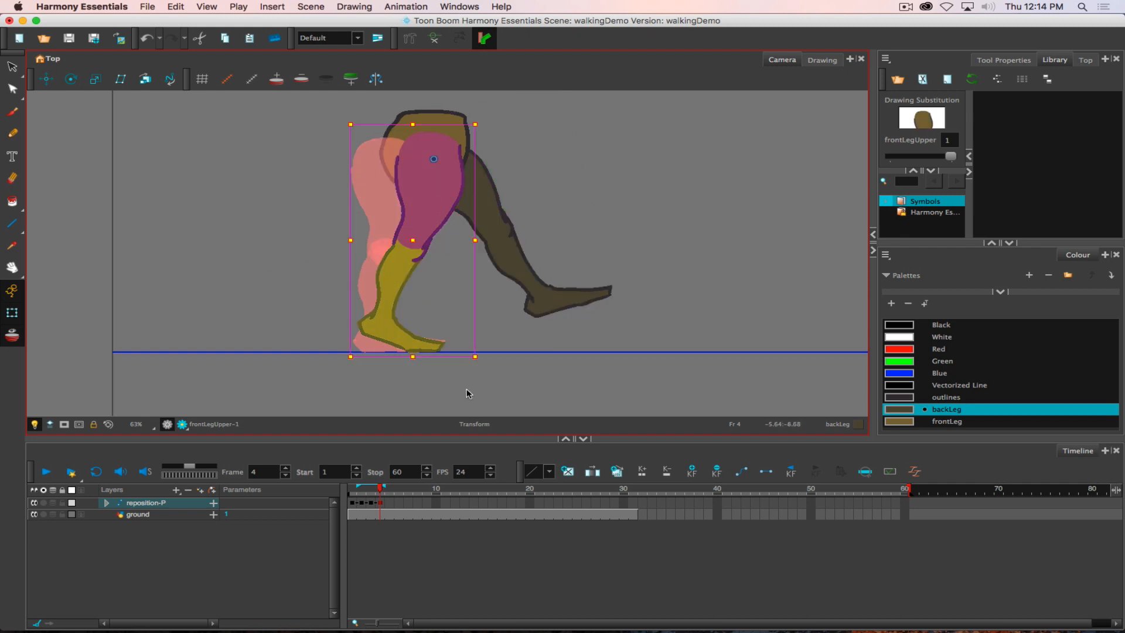
pyautogui.moveTo(481, 363); pyautogui.dragTo(439, 363)
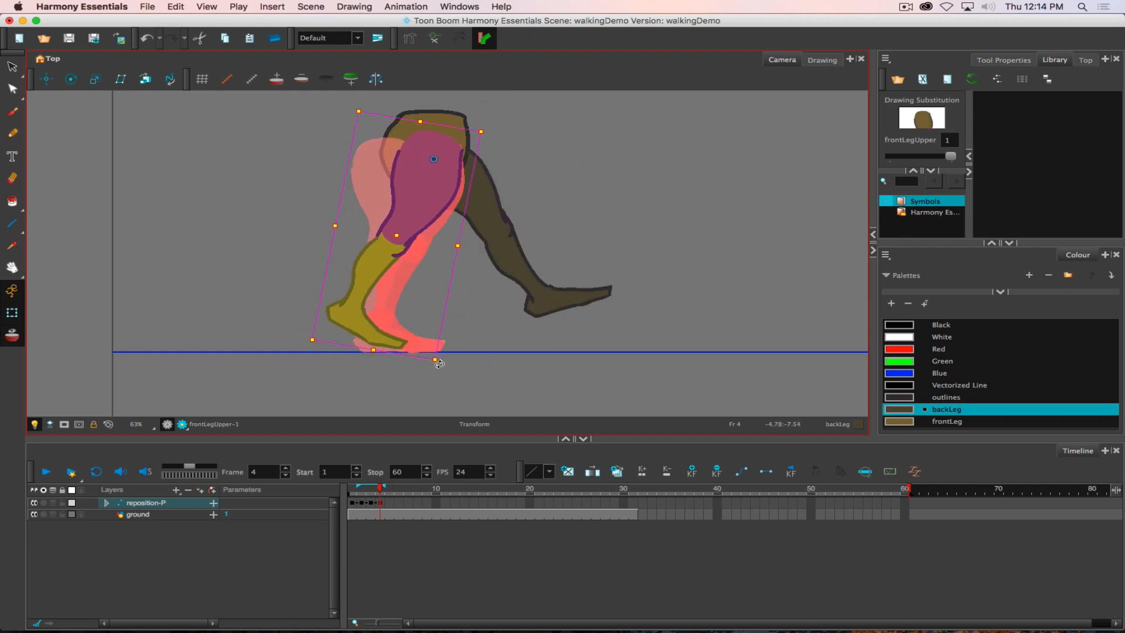
pyautogui.click(387, 344)
pyautogui.moveTo(420, 358); pyautogui.dragTo(422, 352)
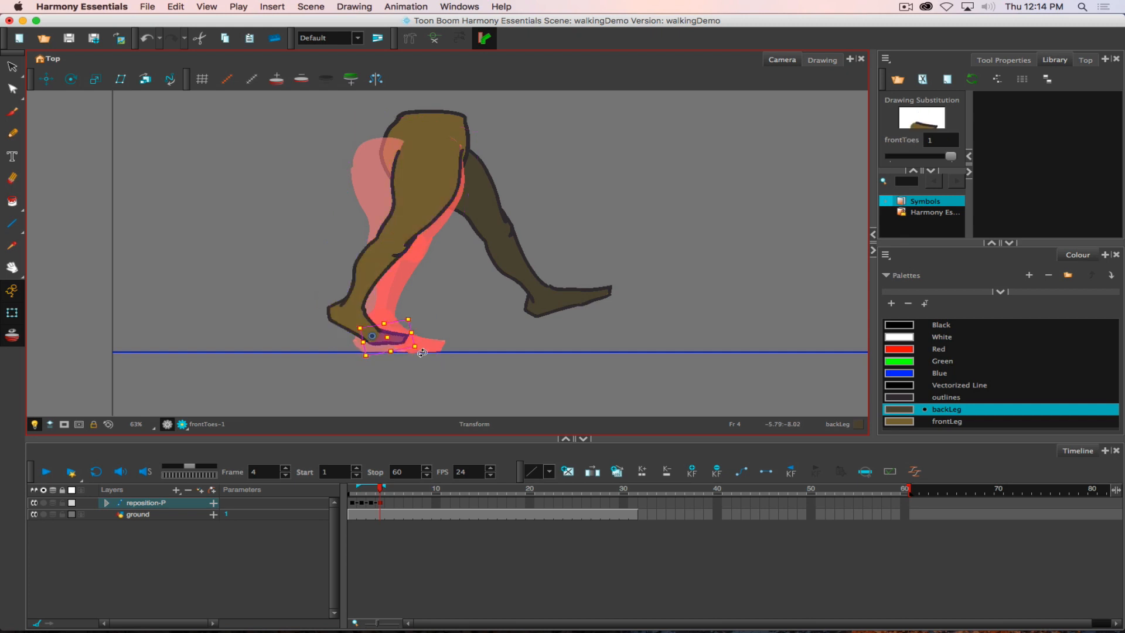
# Move the whole reposition-P rig forward and slightly down at frame 4 to plant the front toes on the ground line.
pyautogui.click(394, 504)
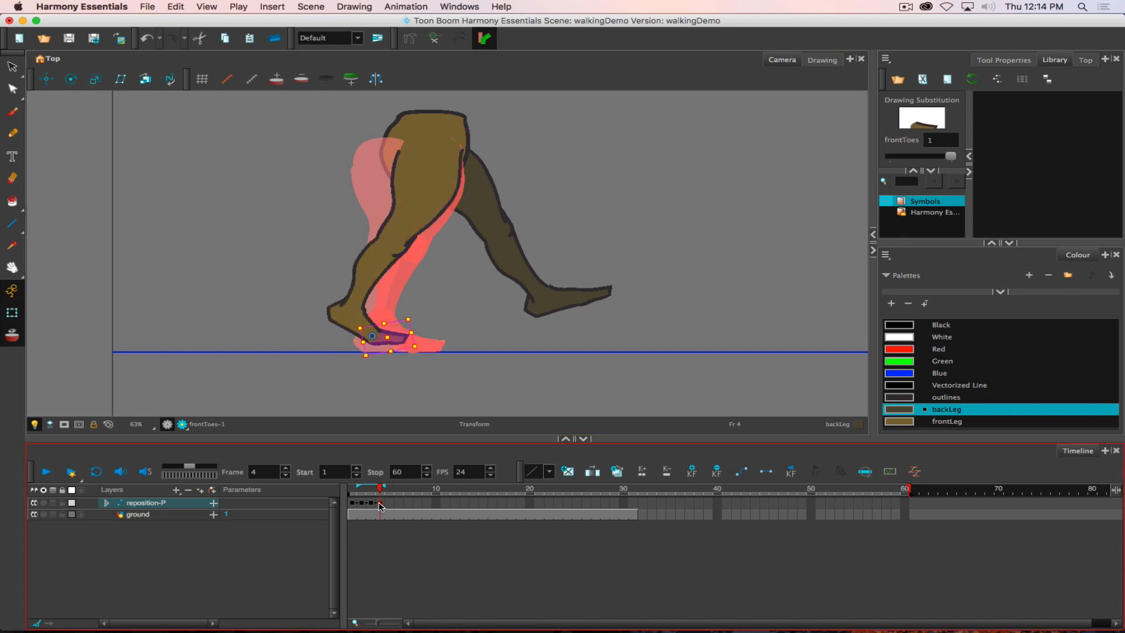
pyautogui.click(382, 504)
pyautogui.moveTo(421, 154); pyautogui.dragTo(459, 162)
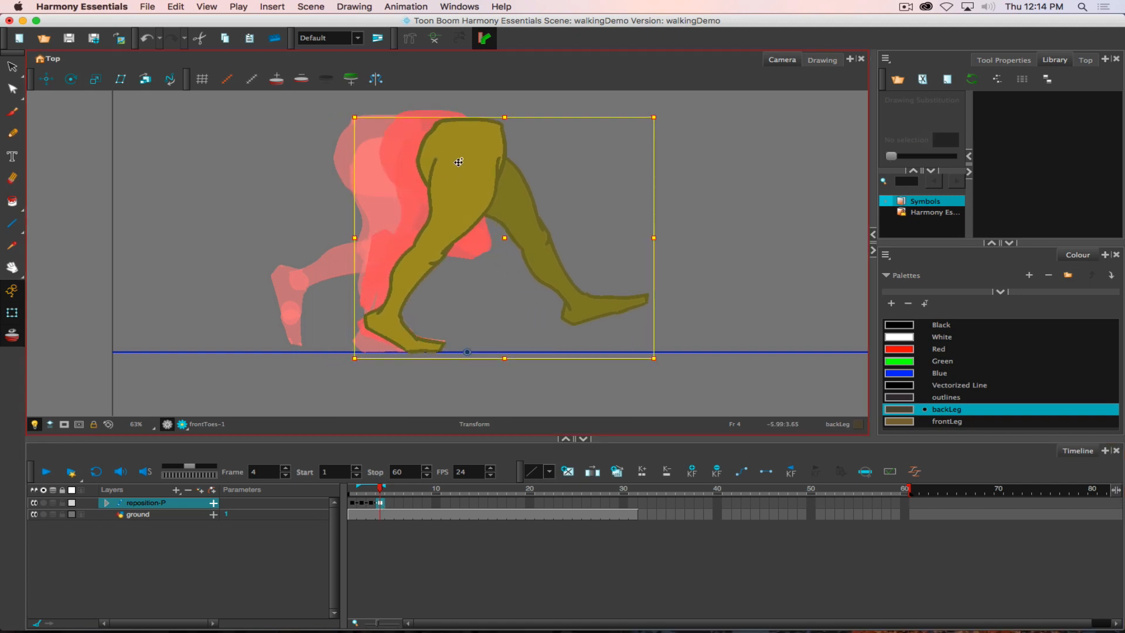
# Rotate the back leg slightly further forward about its hip at frame 5, and select its heel.
pyautogui.click(391, 504)
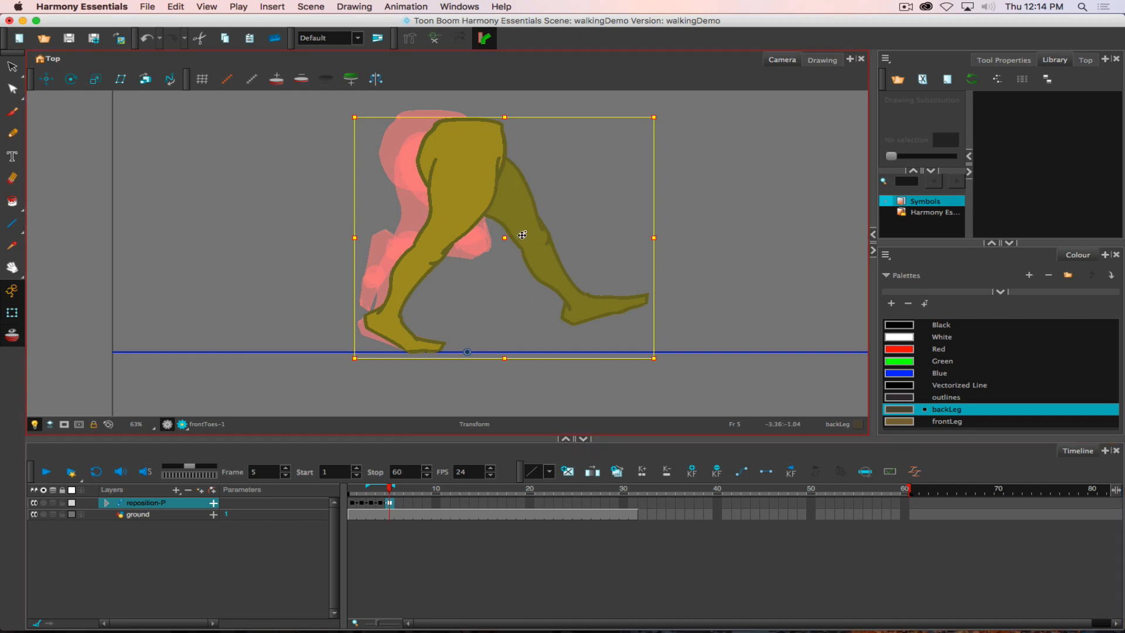
pyautogui.click(519, 215)
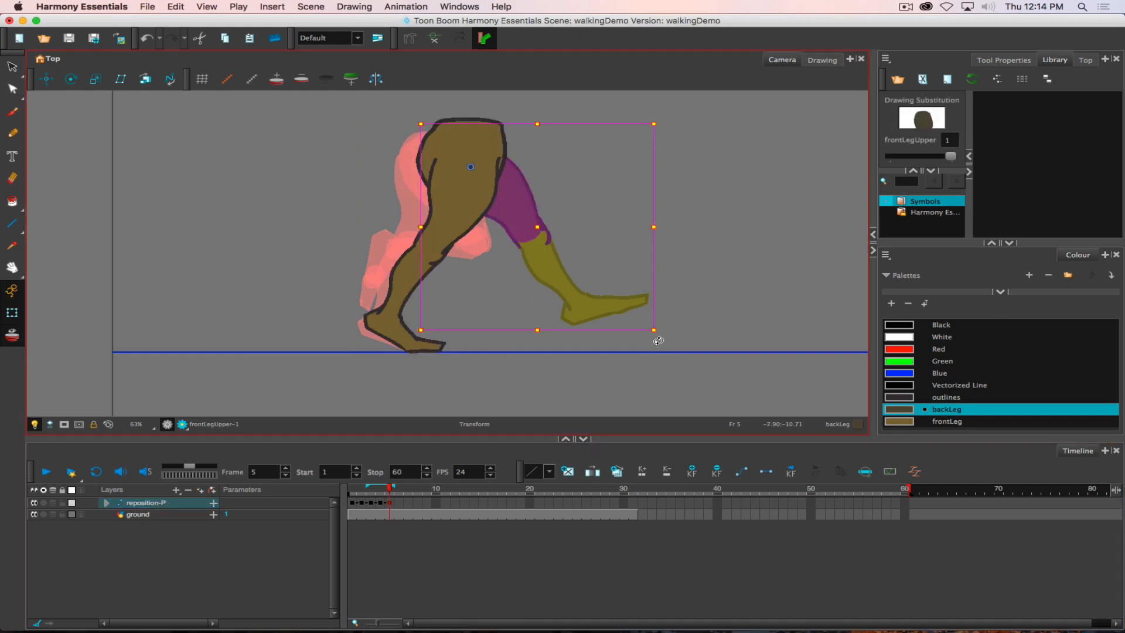
pyautogui.moveTo(658, 341); pyautogui.dragTo(667, 332)
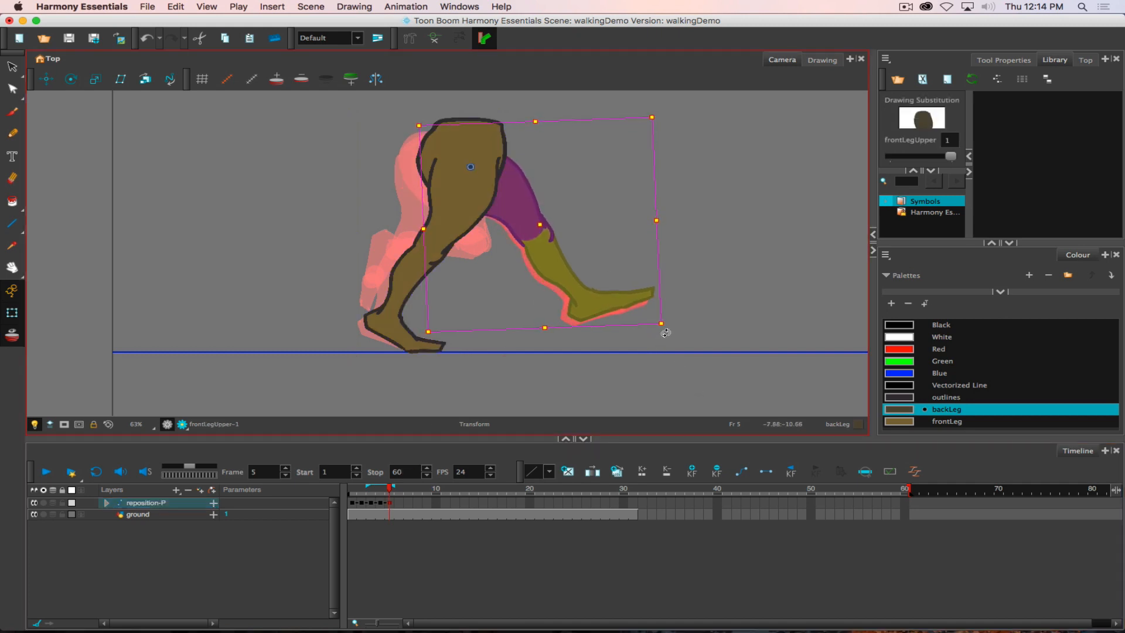
pyautogui.click(597, 310)
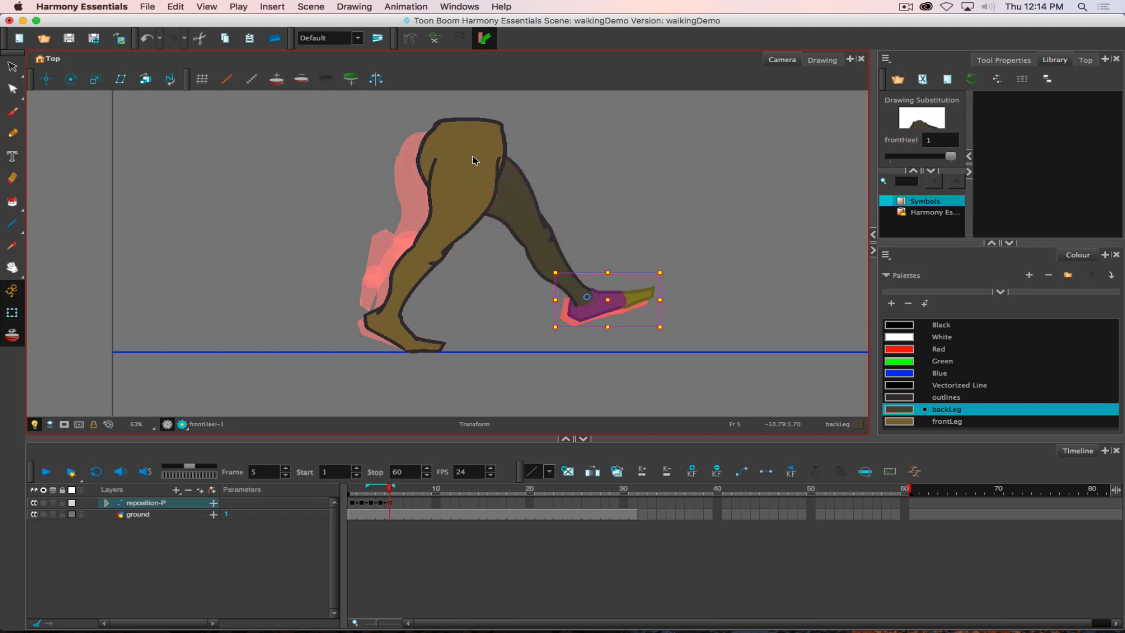
# Lower the whole reposition-P rig at frame 5, tilt it slightly forward, and shift it so the leading heel reaches the ground line.
pyautogui.click(355, 520)
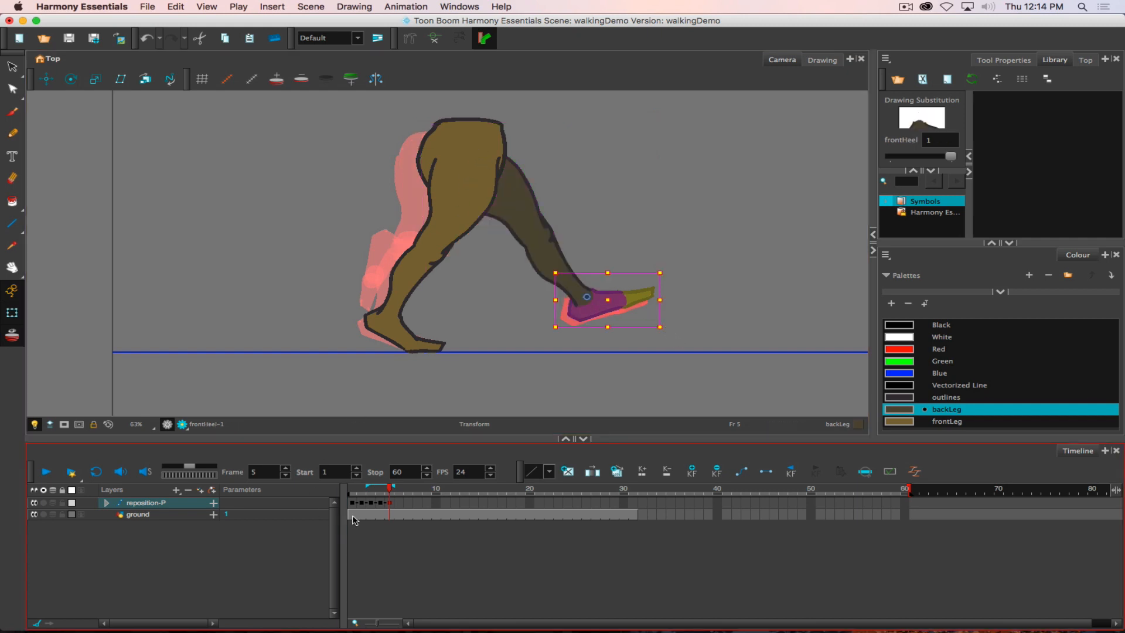
pyautogui.click(390, 503)
pyautogui.moveTo(511, 199); pyautogui.dragTo(514, 211)
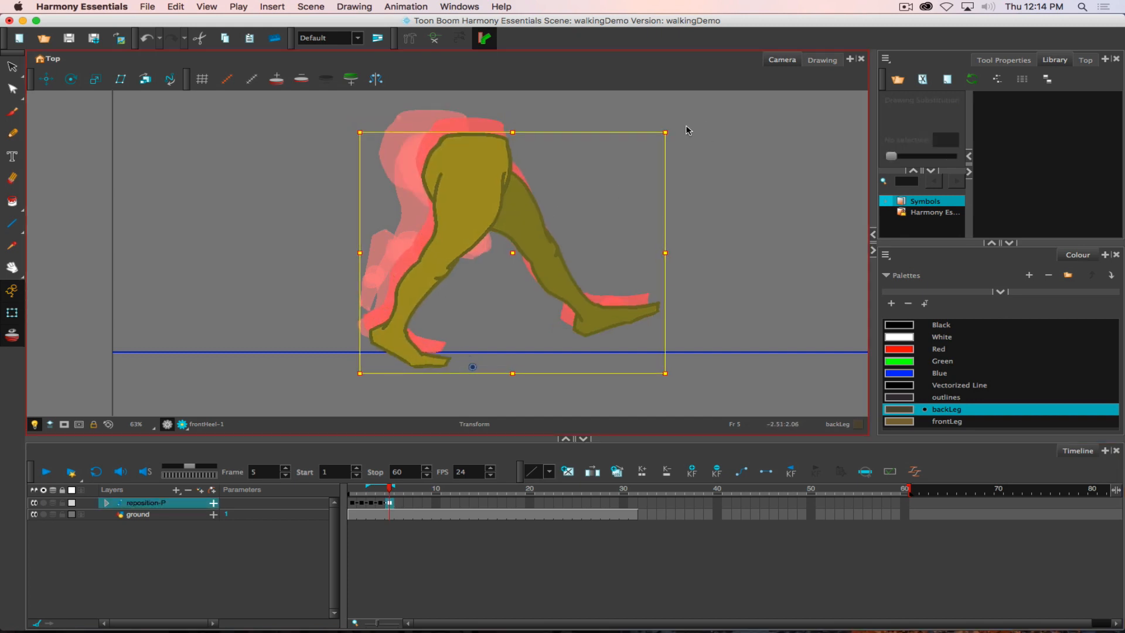
pyautogui.moveTo(677, 125); pyautogui.dragTo(702, 143)
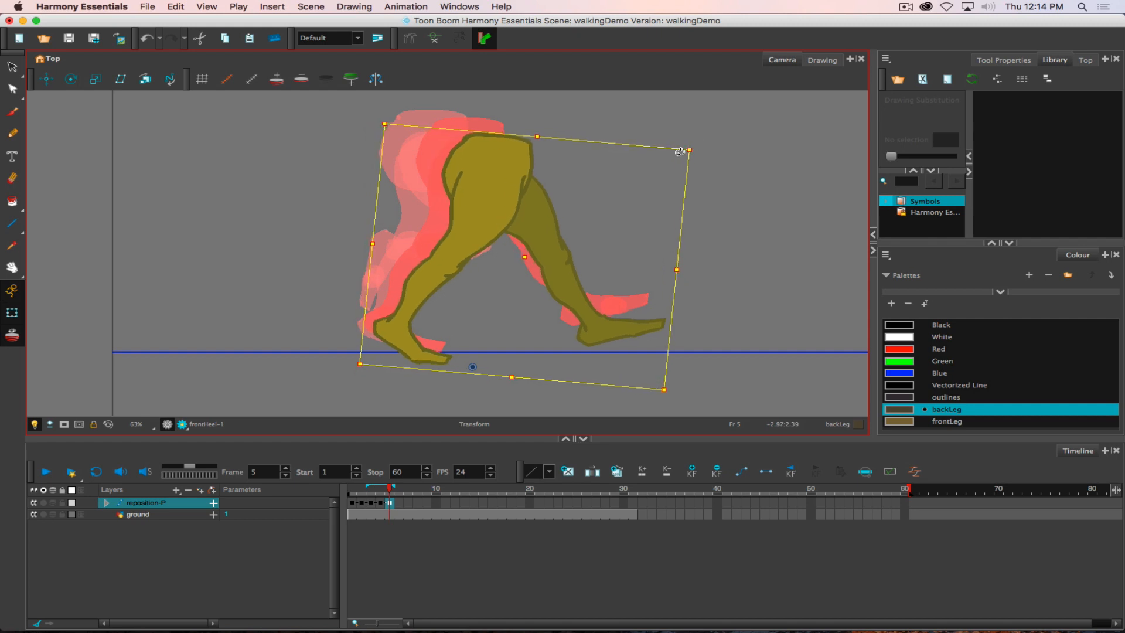
pyautogui.moveTo(493, 215)
pyautogui.mouseDown()
pyautogui.moveTo(480, 186)
pyautogui.moveTo(504, 227)
pyautogui.moveTo(500, 219)
pyautogui.mouseUp()
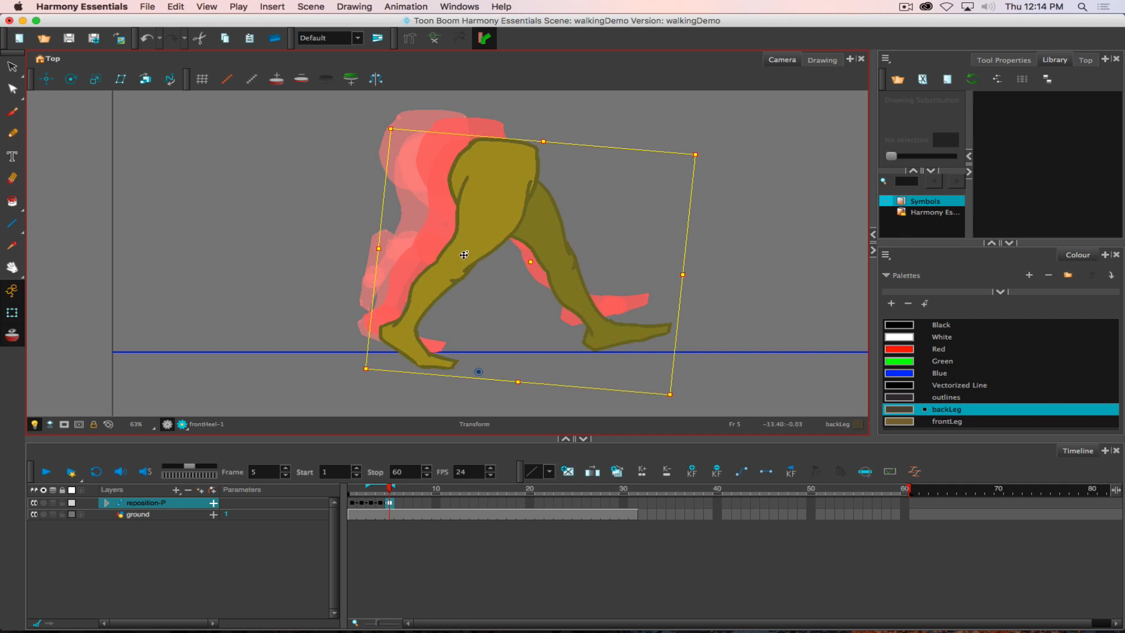
# Bend the front knee at frame 5 by rotating the lower leg backward until its toes clear the ground line, and select the toes.
pyautogui.click(477, 240)
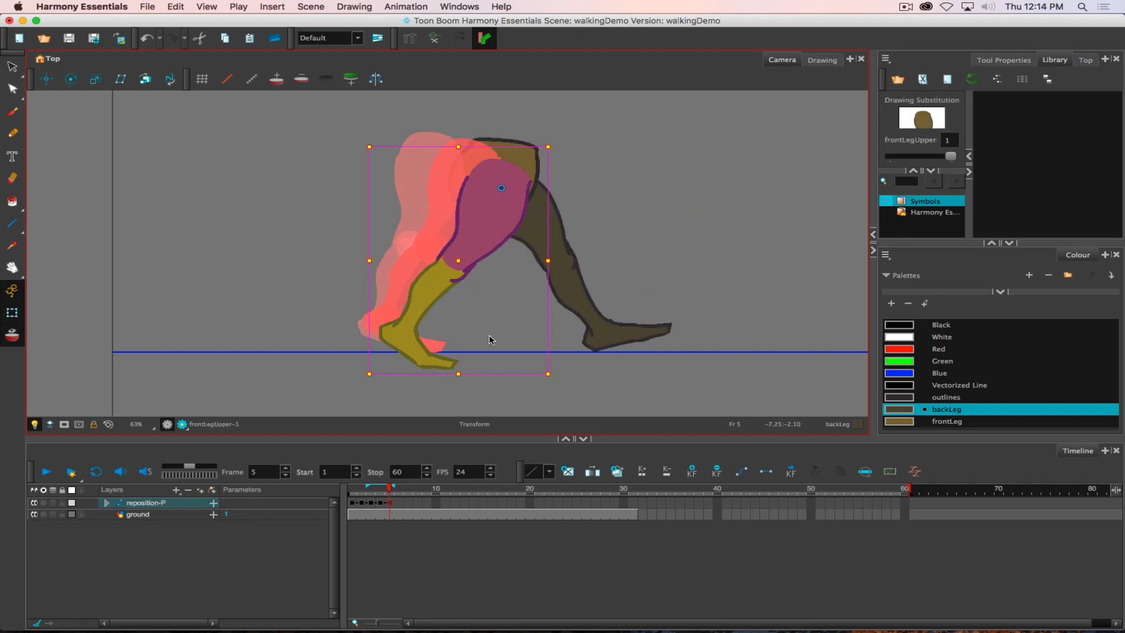
pyautogui.click(434, 288)
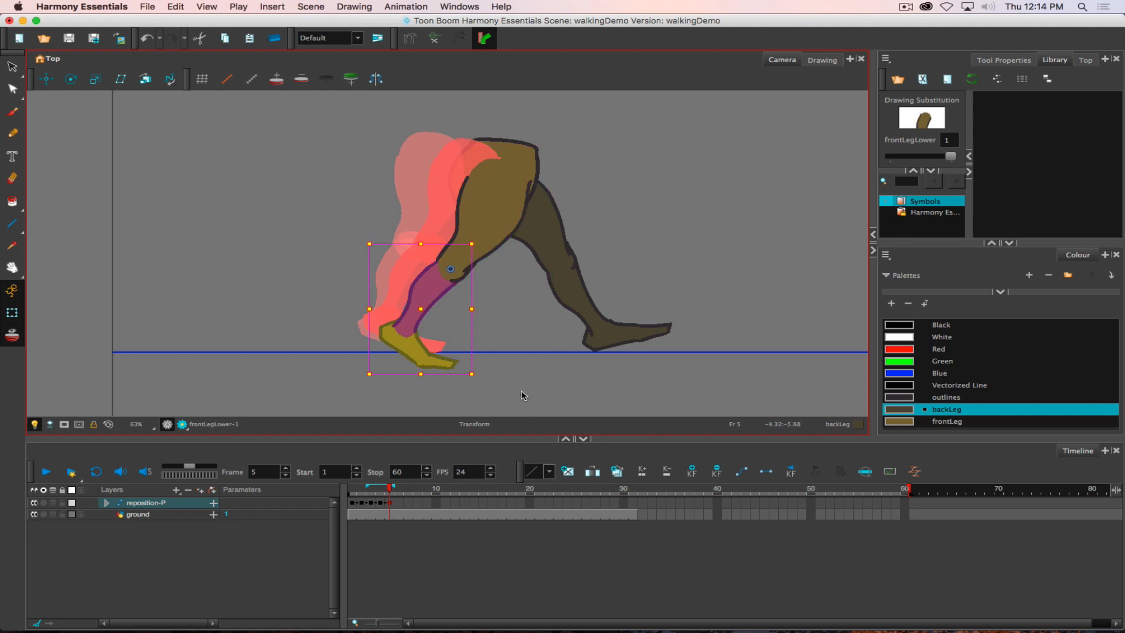
pyautogui.moveTo(478, 381)
pyautogui.mouseDown()
pyautogui.moveTo(386, 352)
pyautogui.moveTo(422, 357)
pyautogui.mouseUp()
pyautogui.click(389, 344)
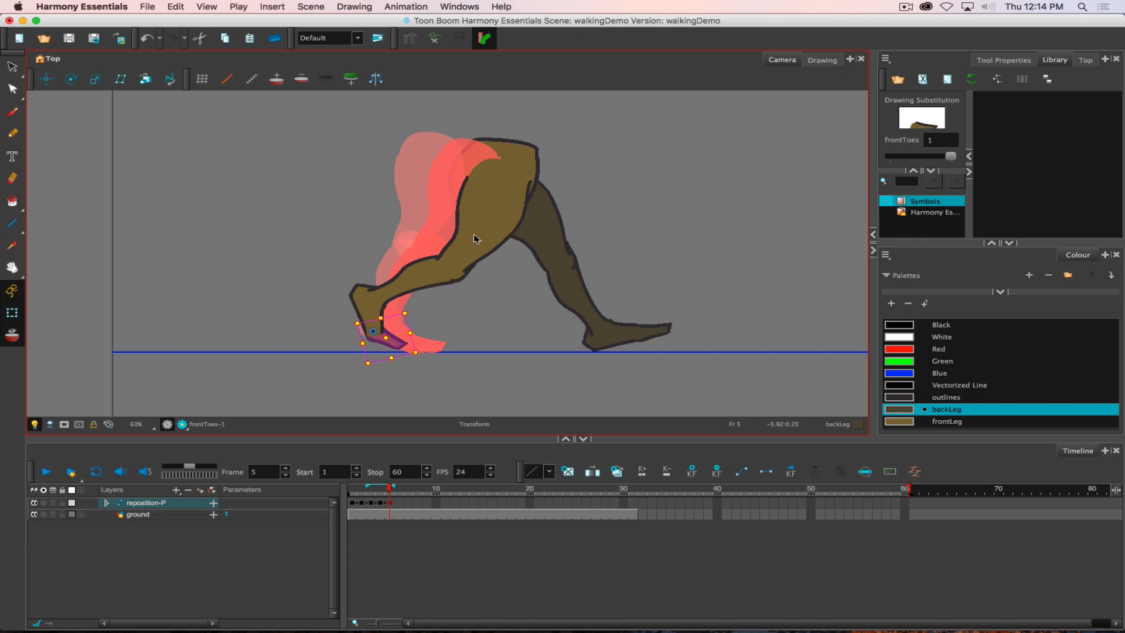
# Shift the whole reposition-P rig forward at frame 5 so the trailing toes match their frame 4 position, comparing the two frames.
pyautogui.click(390, 503)
pyautogui.moveTo(432, 271); pyautogui.dragTo(470, 275)
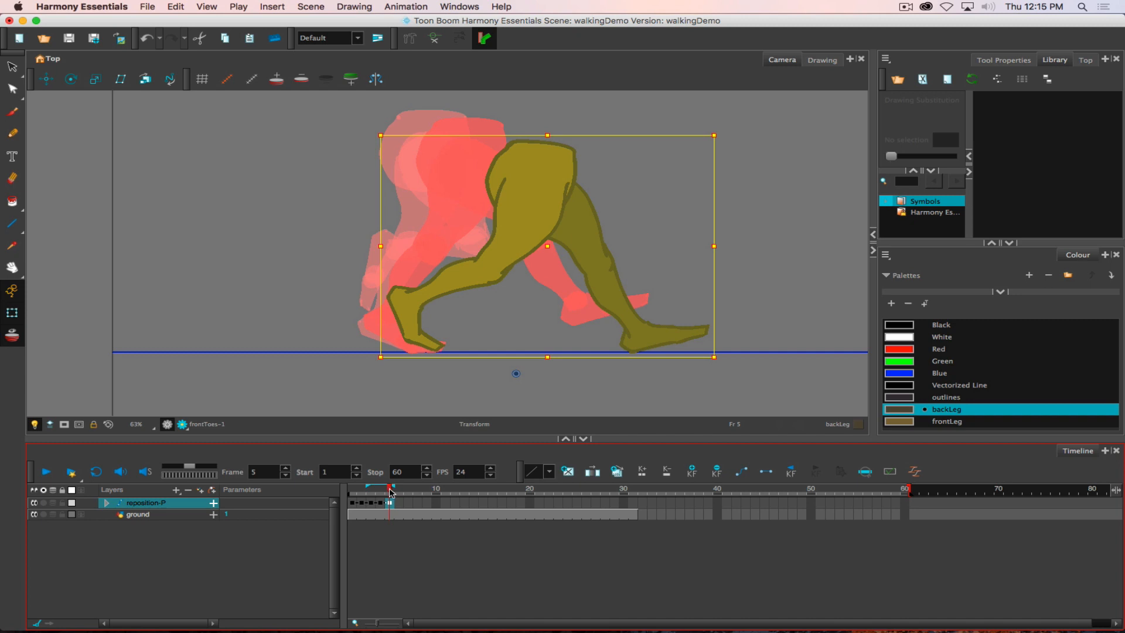
pyautogui.press(',')
pyautogui.press('.')
pyautogui.press(',')
pyautogui.press('.')
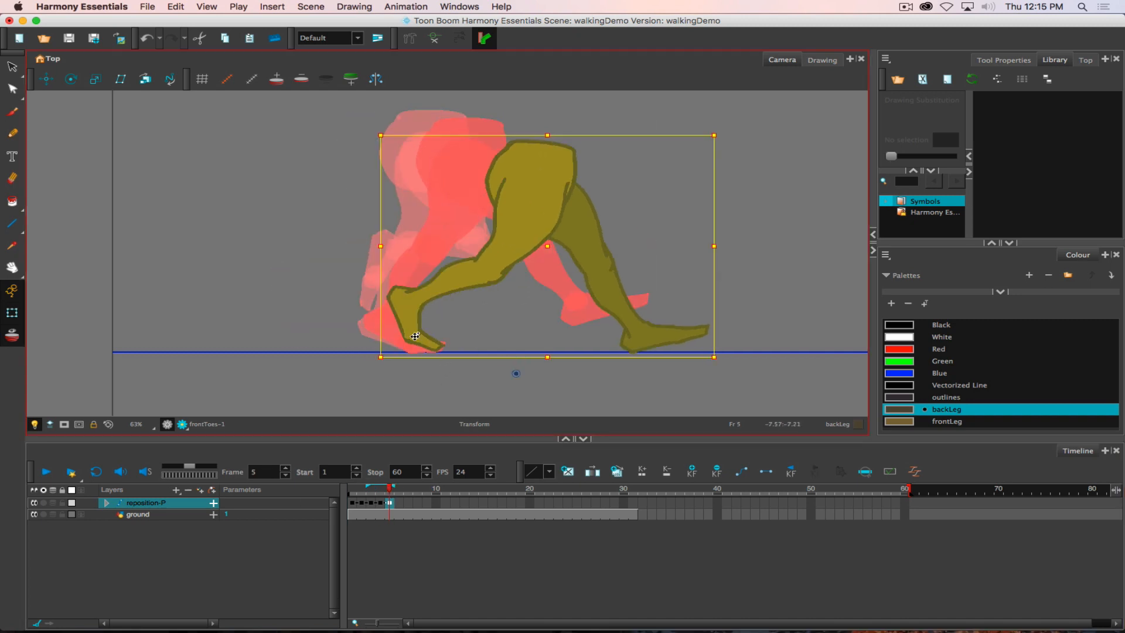
pyautogui.press(',')
pyautogui.press('.')
# Rotate the front toes slightly upward at frame 5 and compare them against the previous frame.
pyautogui.click(435, 347)
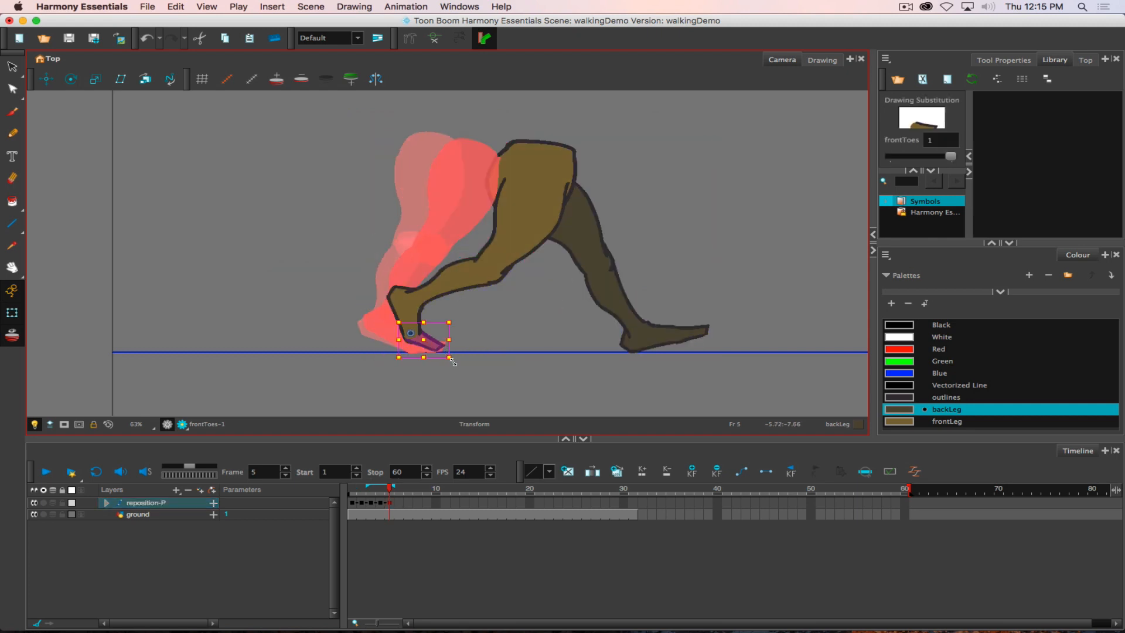
pyautogui.moveTo(456, 360); pyautogui.dragTo(454, 355)
pyautogui.press(',')
pyautogui.press('.')
# Tilt the whole reposition-P rig slightly backward at frame 5 and reposition it so the trailing toes touch the ground line.
pyautogui.click(391, 506)
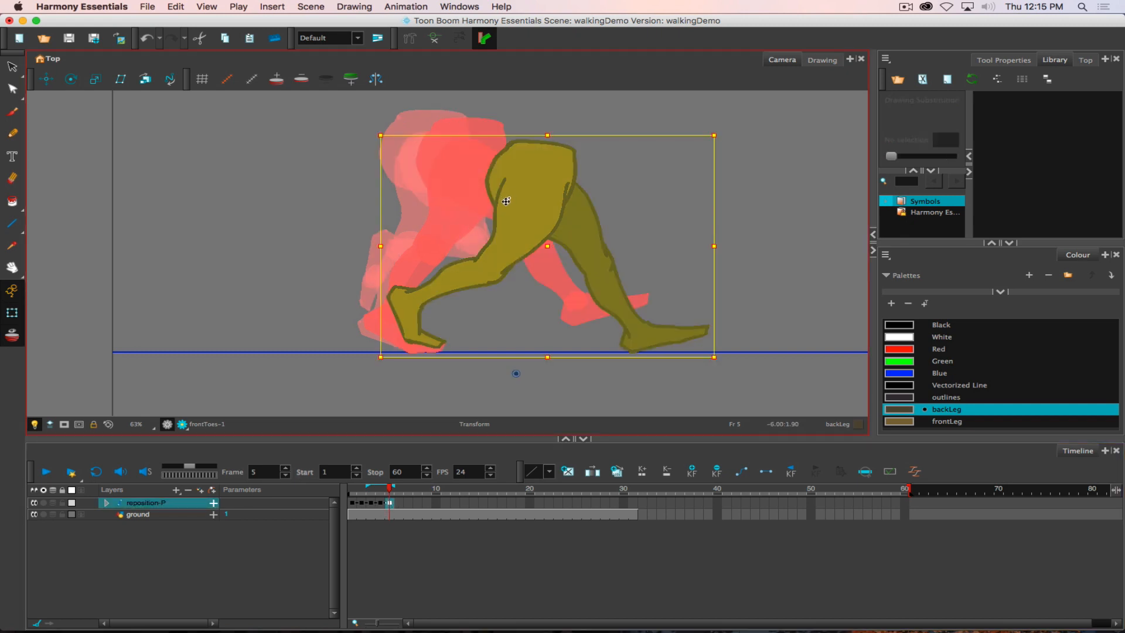
pyautogui.moveTo(506, 201); pyautogui.dragTo(506, 206)
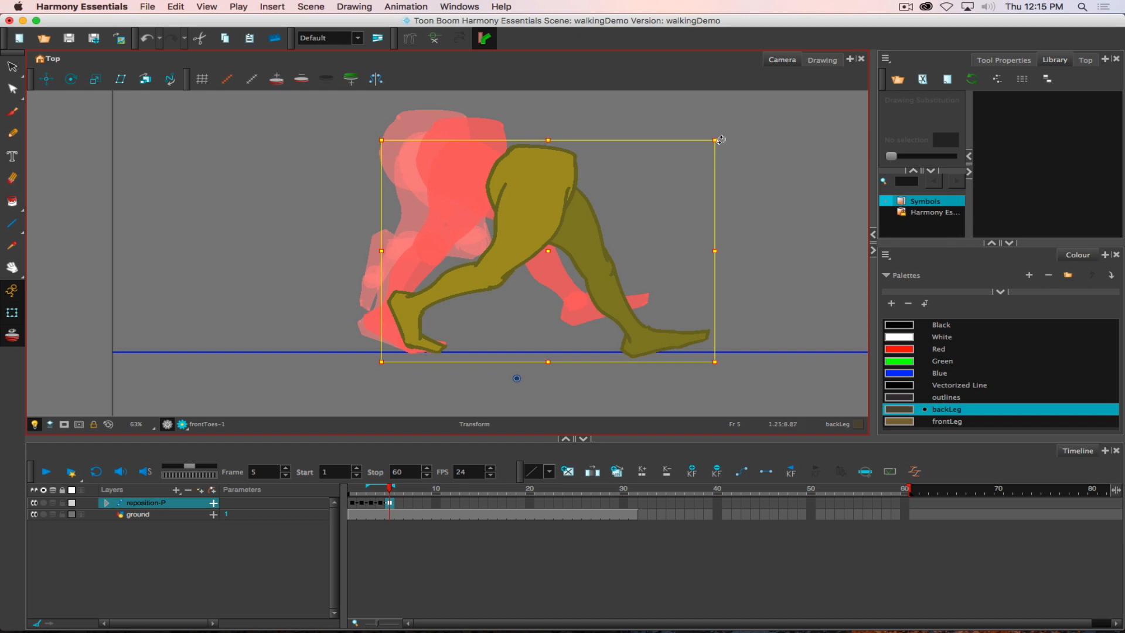
pyautogui.moveTo(723, 136); pyautogui.dragTo(688, 120)
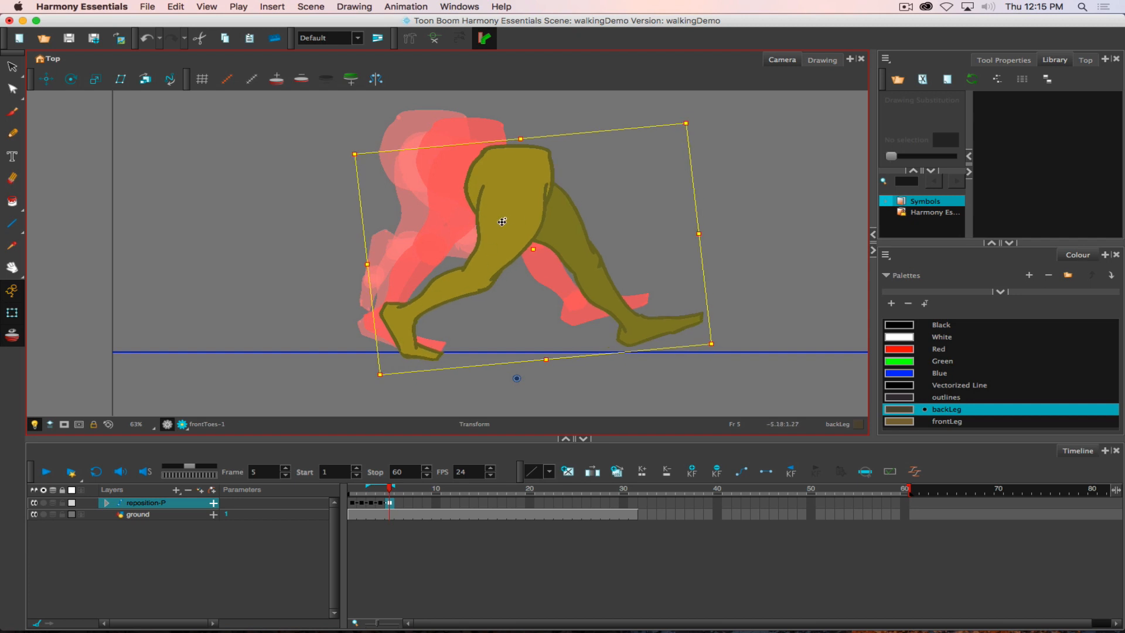
pyautogui.moveTo(499, 221); pyautogui.dragTo(502, 214)
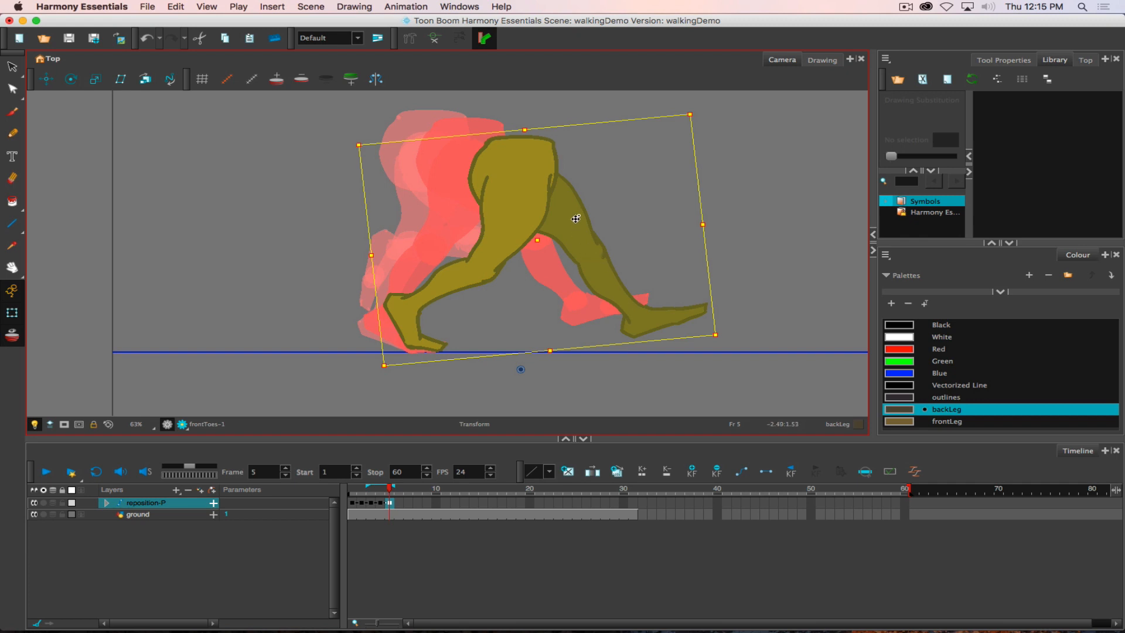
# Rotate the back leg down about its hip at frame 5 to plant the heel on the ground line, and tilt its foot upward.
pyautogui.click(597, 259)
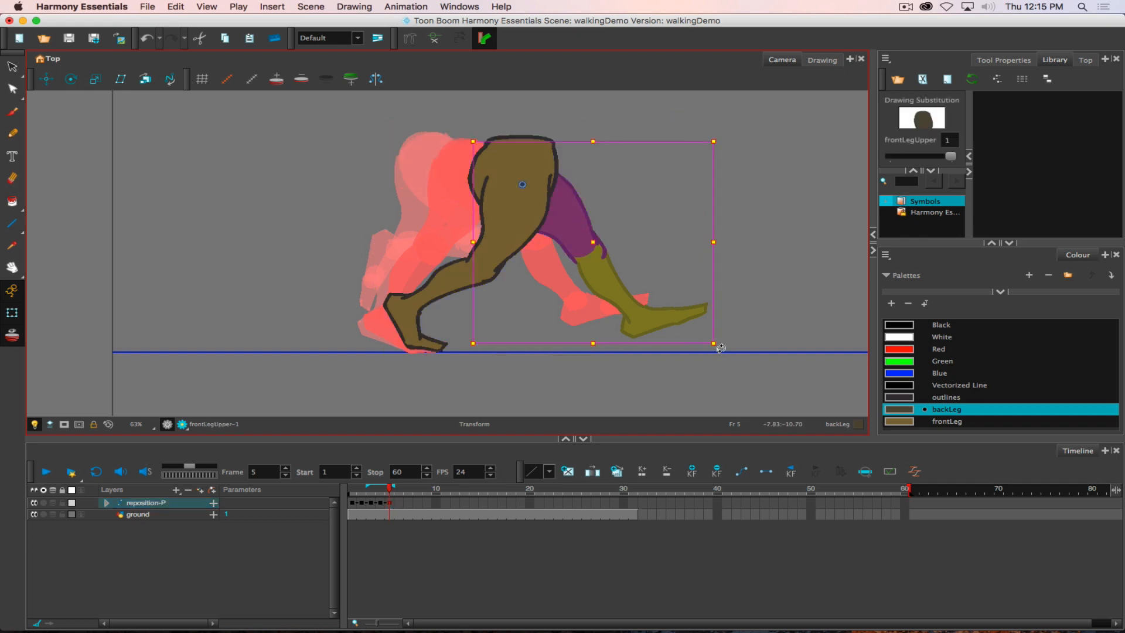
pyautogui.moveTo(721, 348)
pyautogui.mouseDown()
pyautogui.moveTo(675, 371)
pyautogui.moveTo(685, 369)
pyautogui.mouseUp()
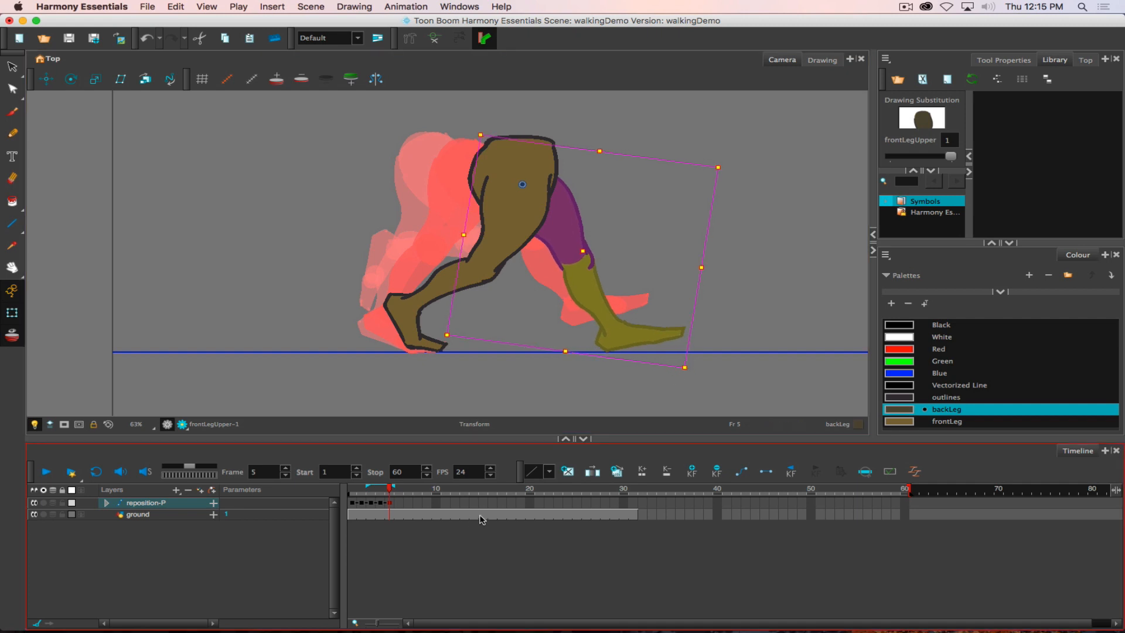
pyautogui.moveTo(391, 492)
pyautogui.mouseDown()
pyautogui.moveTo(328, 490)
pyautogui.moveTo(388, 477)
pyautogui.mouseUp()
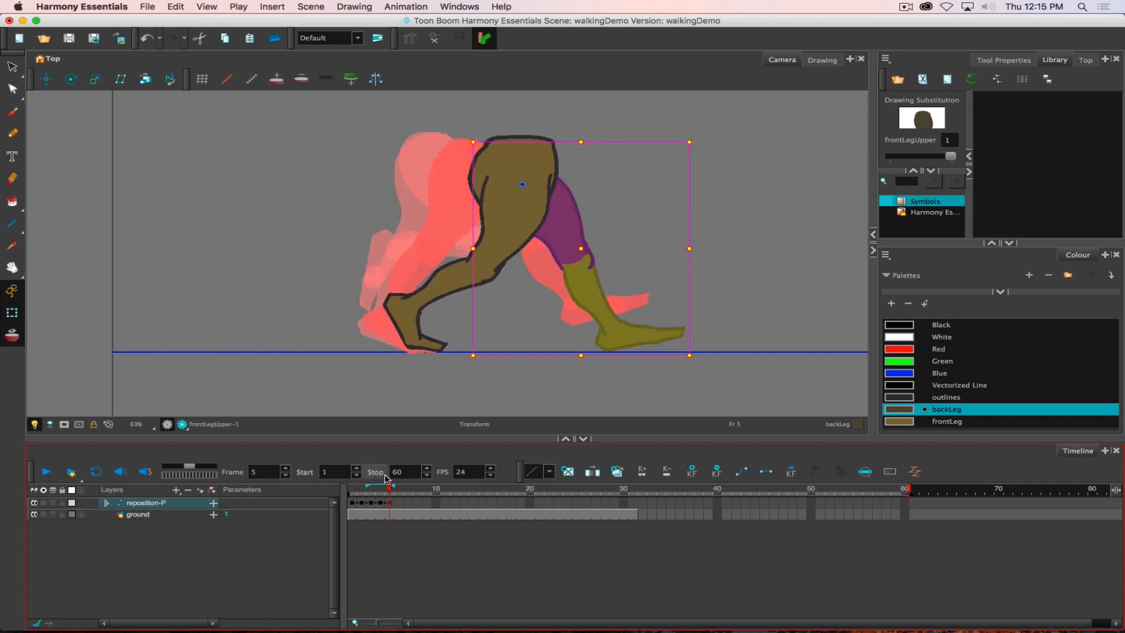
pyautogui.click(661, 341)
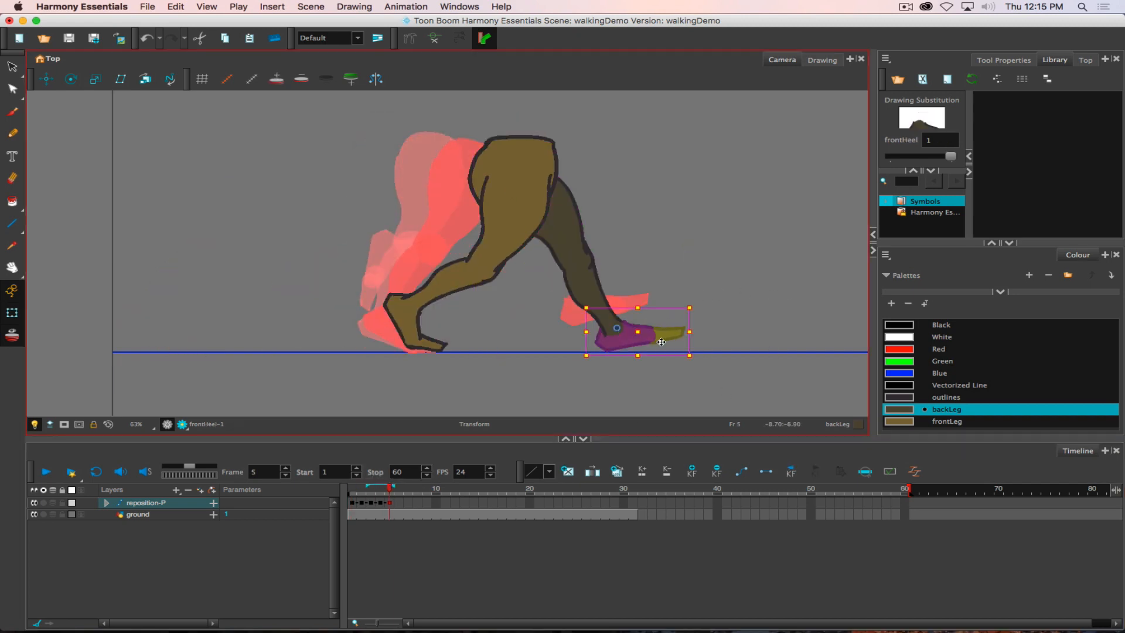
pyautogui.moveTo(698, 351)
pyautogui.mouseDown()
pyautogui.moveTo(683, 323)
pyautogui.moveTo(701, 344)
pyautogui.mouseUp()
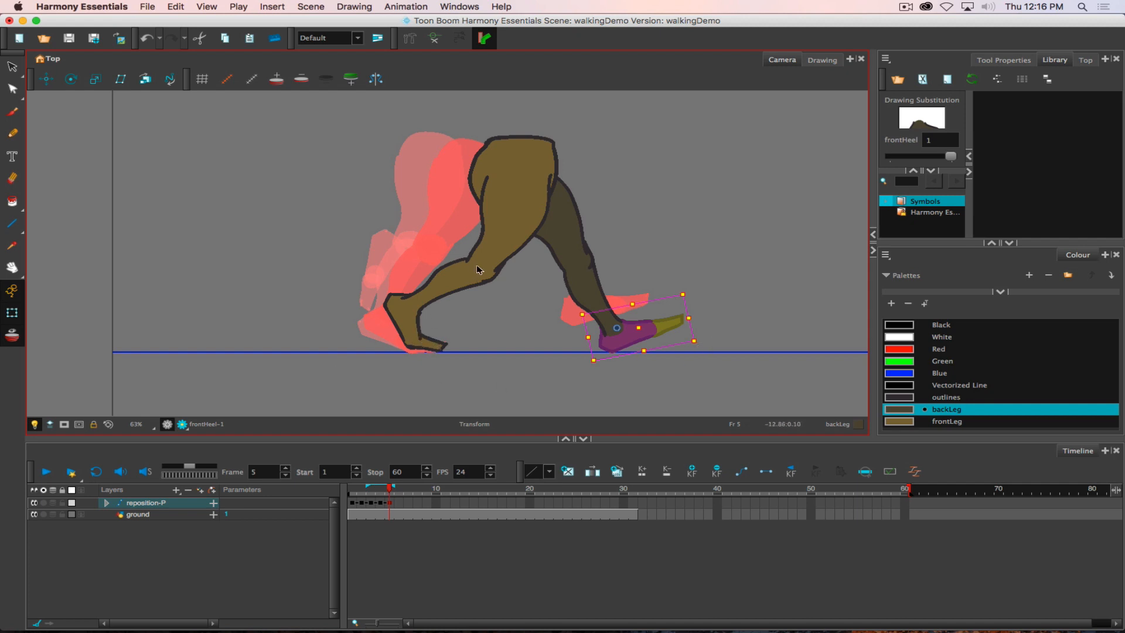
# Bend the front knee slightly more at frame 5 and angle the front toes down toward the ground line.
pyautogui.click(451, 279)
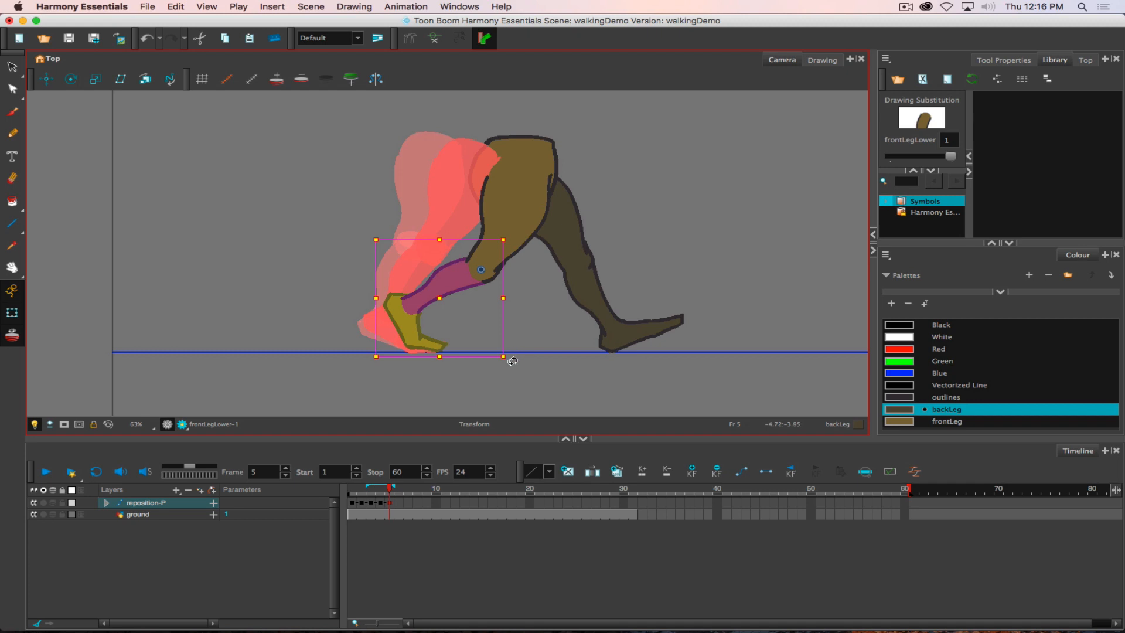
pyautogui.moveTo(513, 360); pyautogui.dragTo(502, 363)
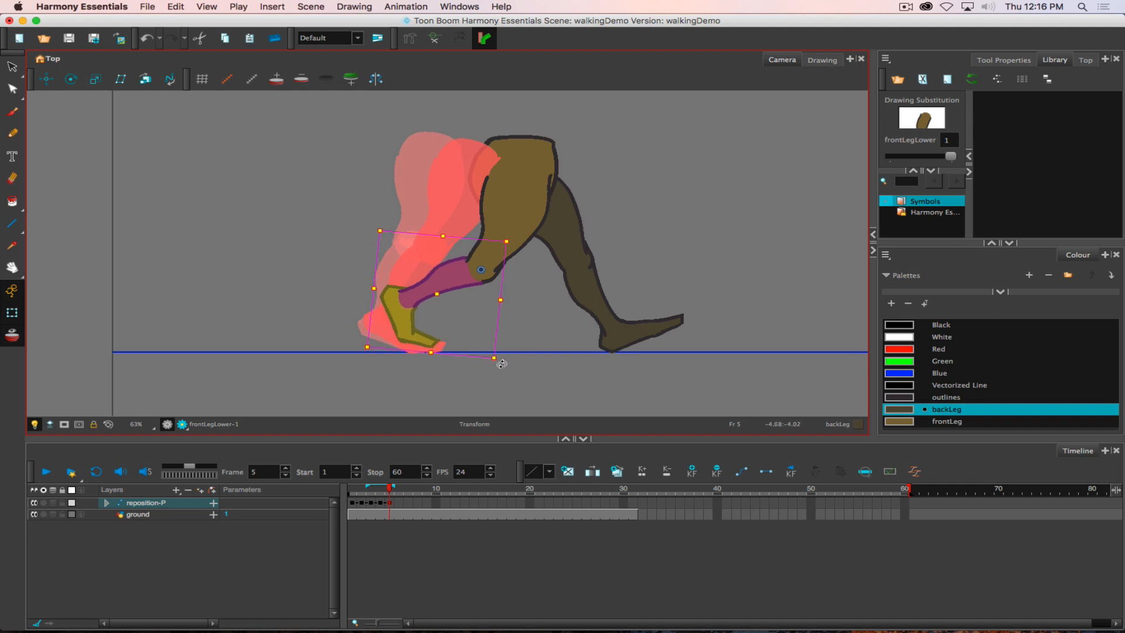
pyautogui.click(424, 340)
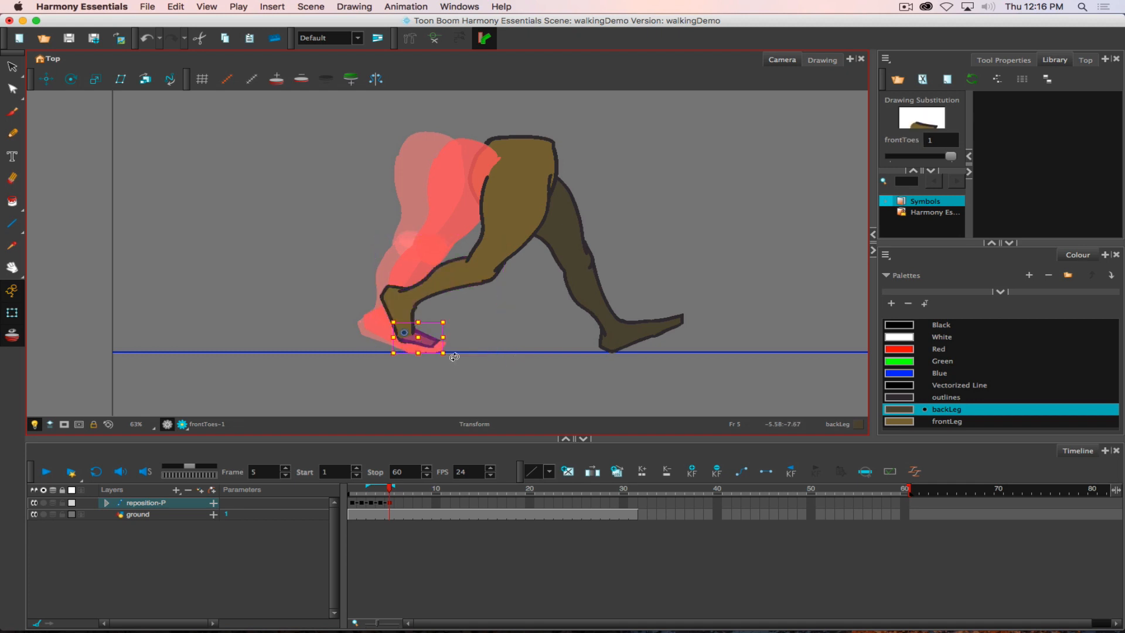
pyautogui.moveTo(454, 356); pyautogui.dragTo(450, 364)
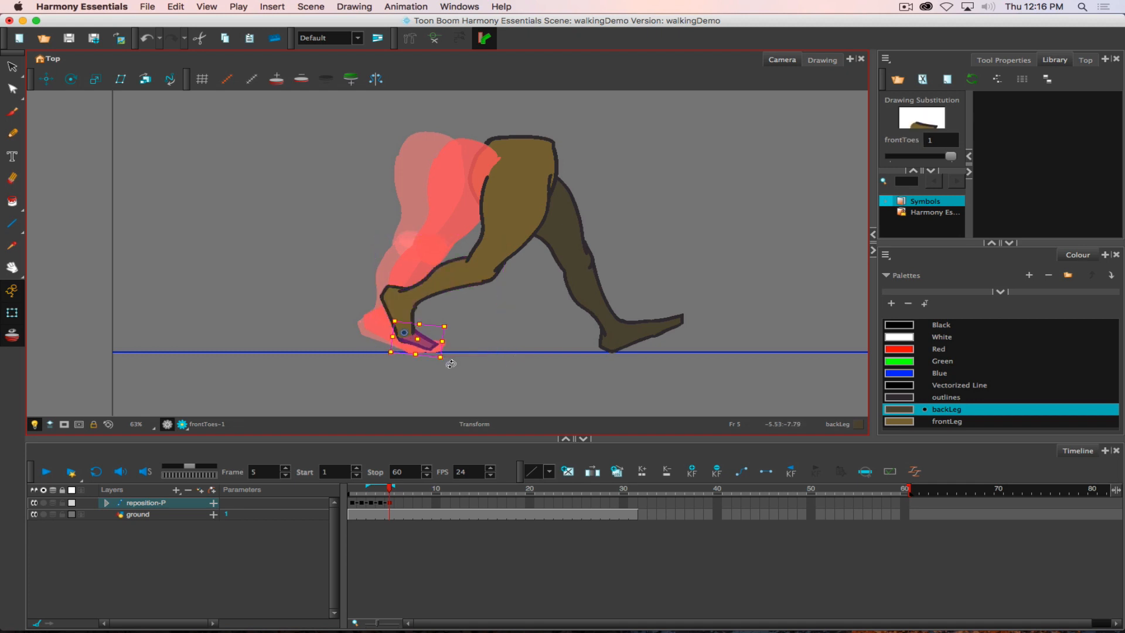
# Nudge the whole reposition-P rig slightly forward at frame 5 to realign the trailing toes, and scrub the timeline to check it.
pyautogui.click(394, 504)
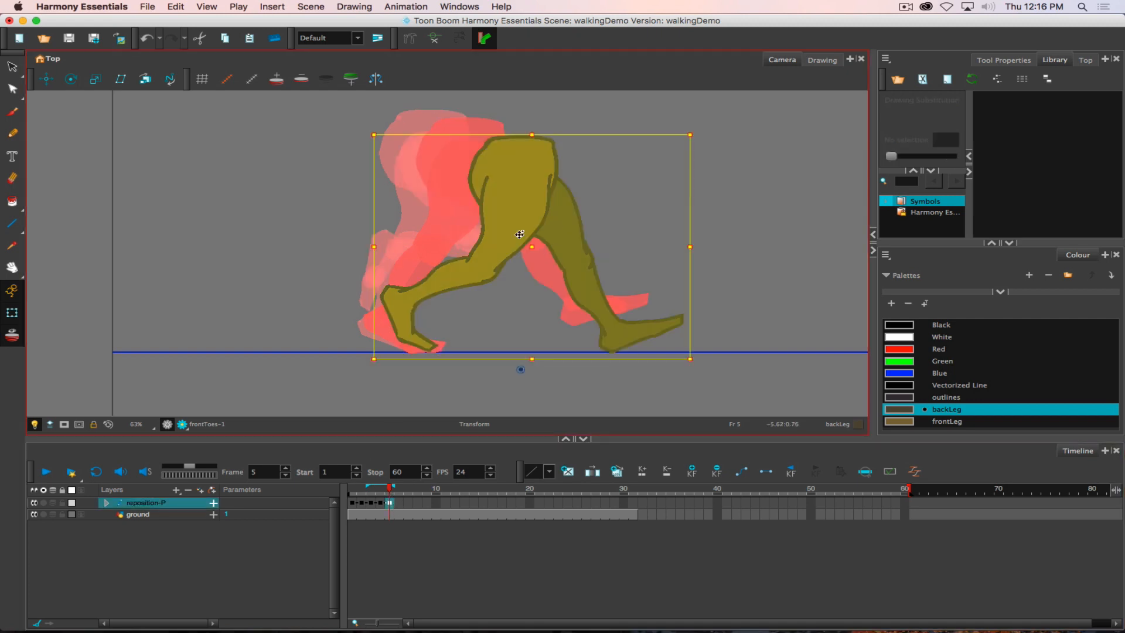
pyautogui.moveTo(527, 232); pyautogui.dragTo(531, 234)
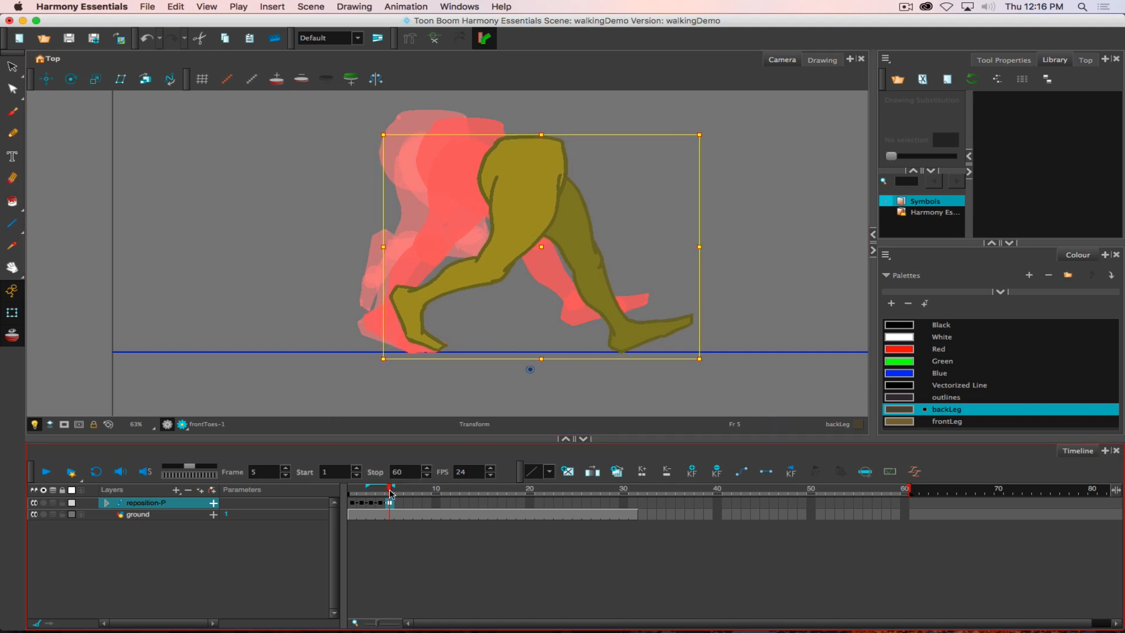
pyautogui.moveTo(391, 494); pyautogui.dragTo(386, 466)
# Tilt the reposition-P rig slightly forward at frame 6, and swing the back leg about its hip until it stands nearly vertical.
pyautogui.click(399, 505)
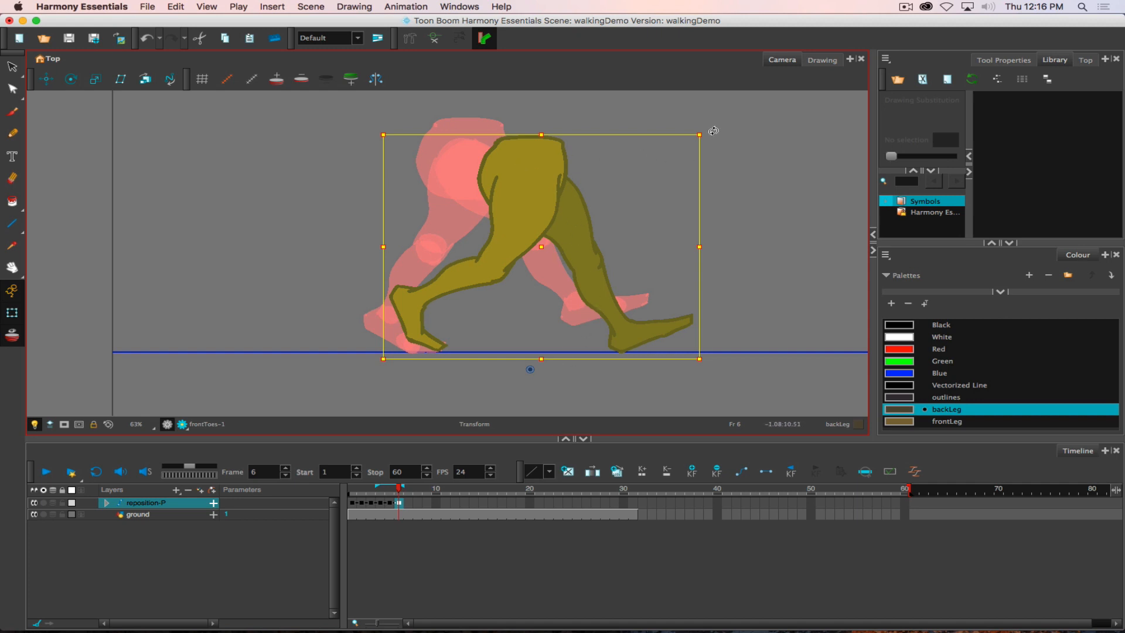
pyautogui.moveTo(713, 131)
pyautogui.mouseDown()
pyautogui.moveTo(778, 154)
pyautogui.moveTo(726, 133)
pyautogui.mouseUp()
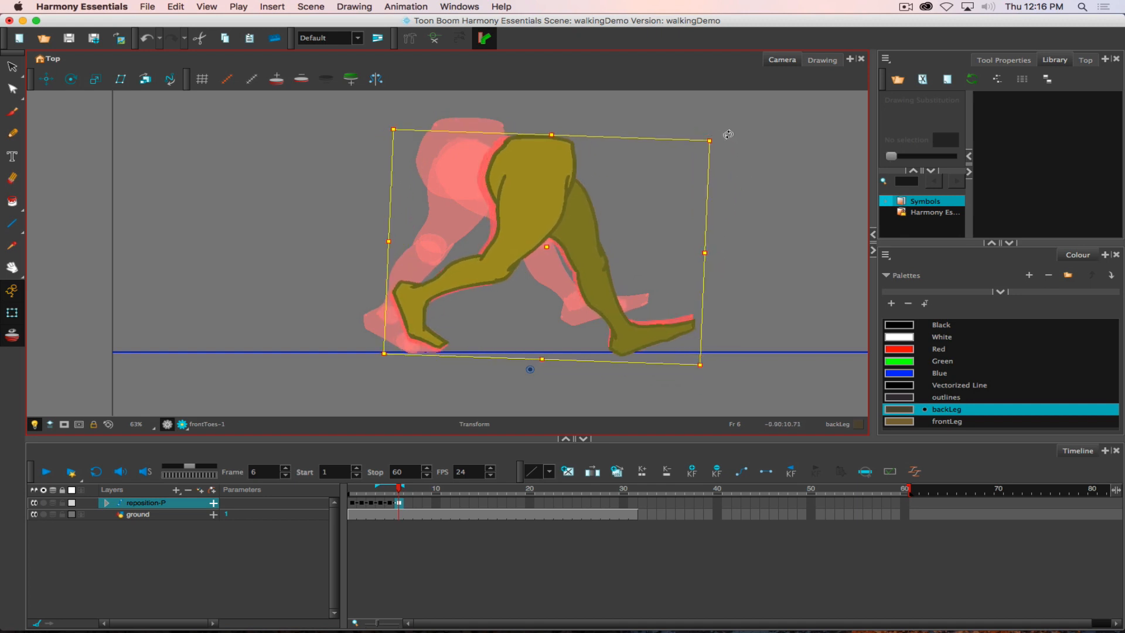
pyautogui.click(575, 209)
pyautogui.moveTo(711, 367); pyautogui.dragTo(628, 397)
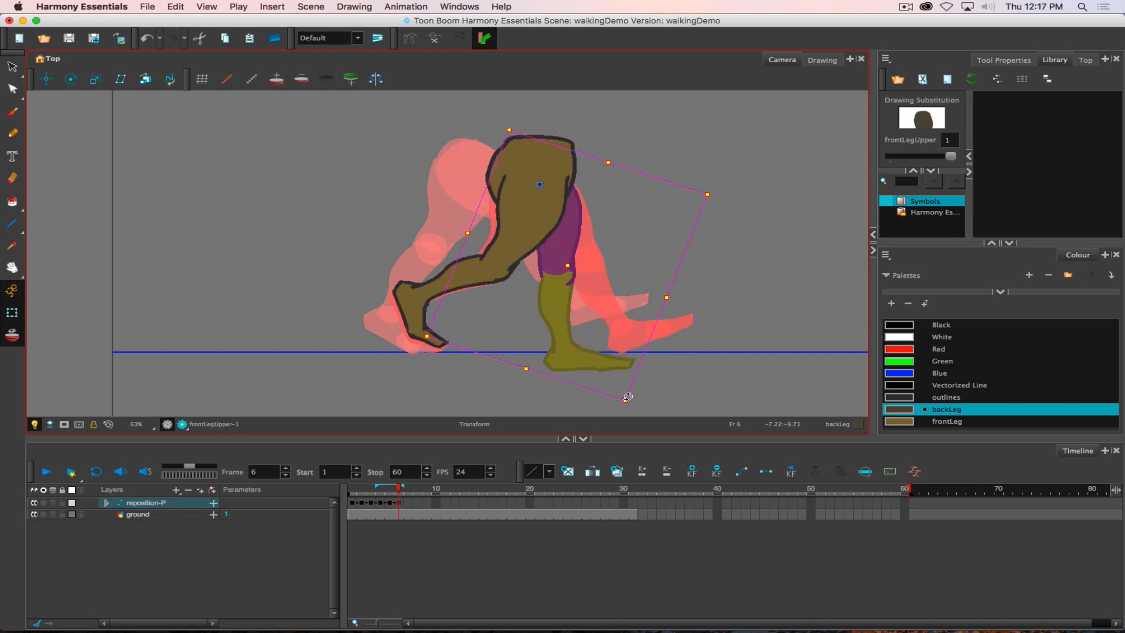
pyautogui.press('super+z')
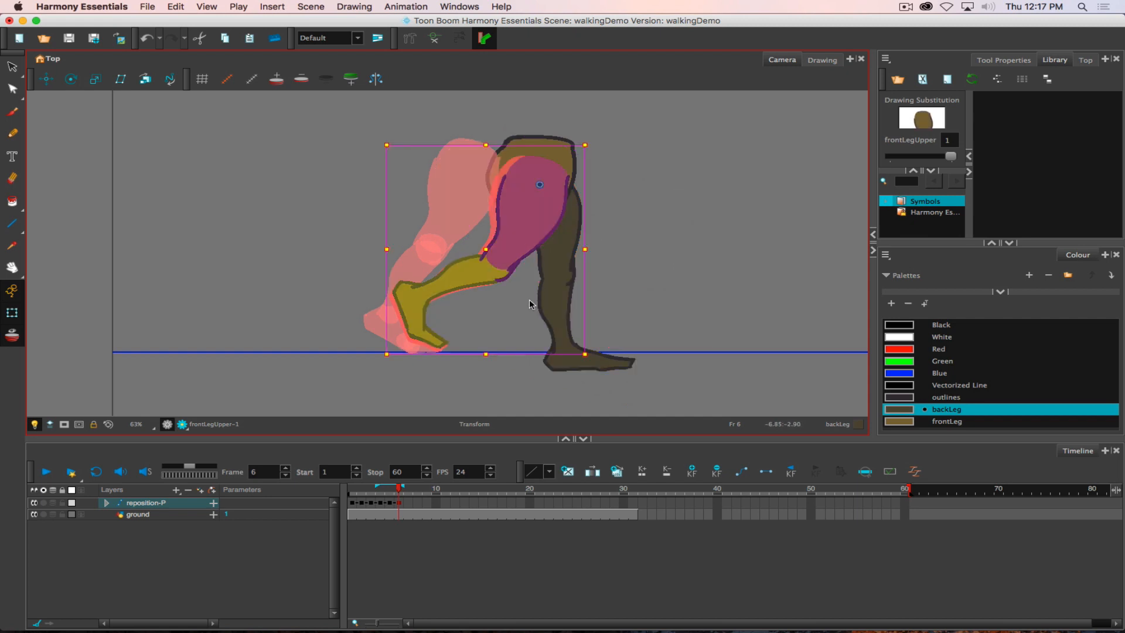
# Swing the front leg forward about its hip at frame 6, point its toes downward, and bend its knee further back.
pyautogui.moveTo(592, 361); pyautogui.dragTo(636, 350)
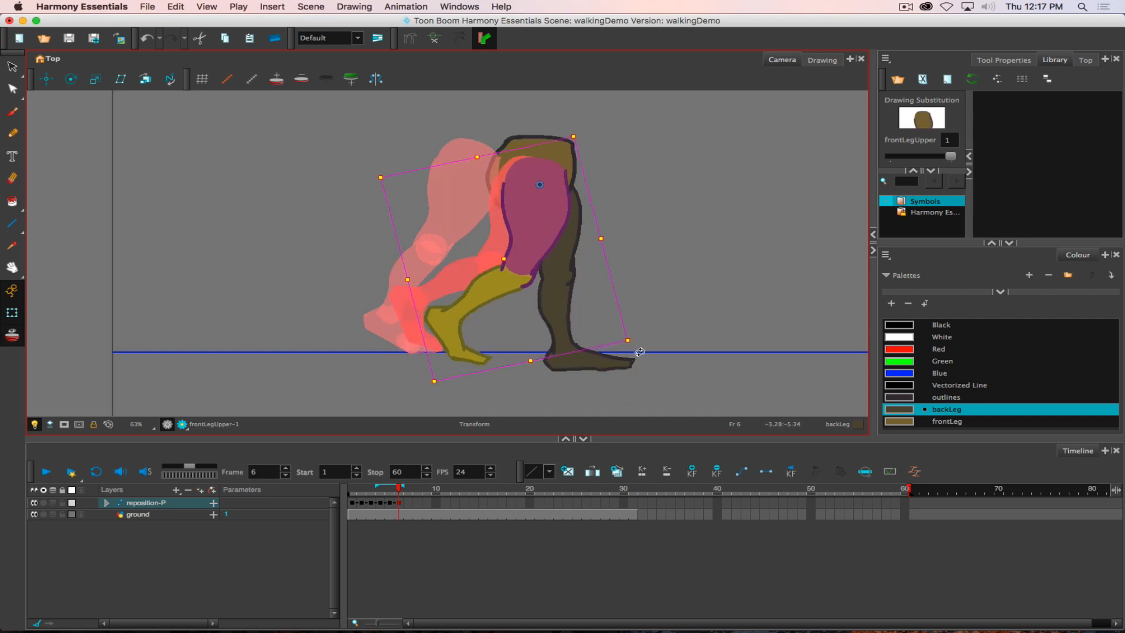
pyautogui.click(473, 359)
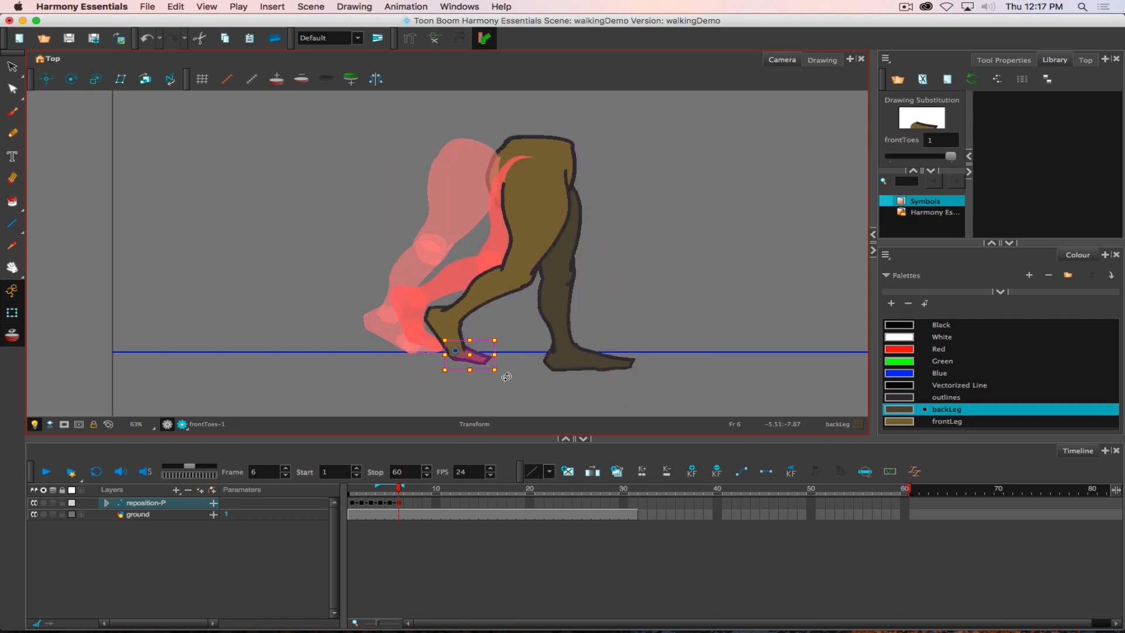
pyautogui.click(486, 296)
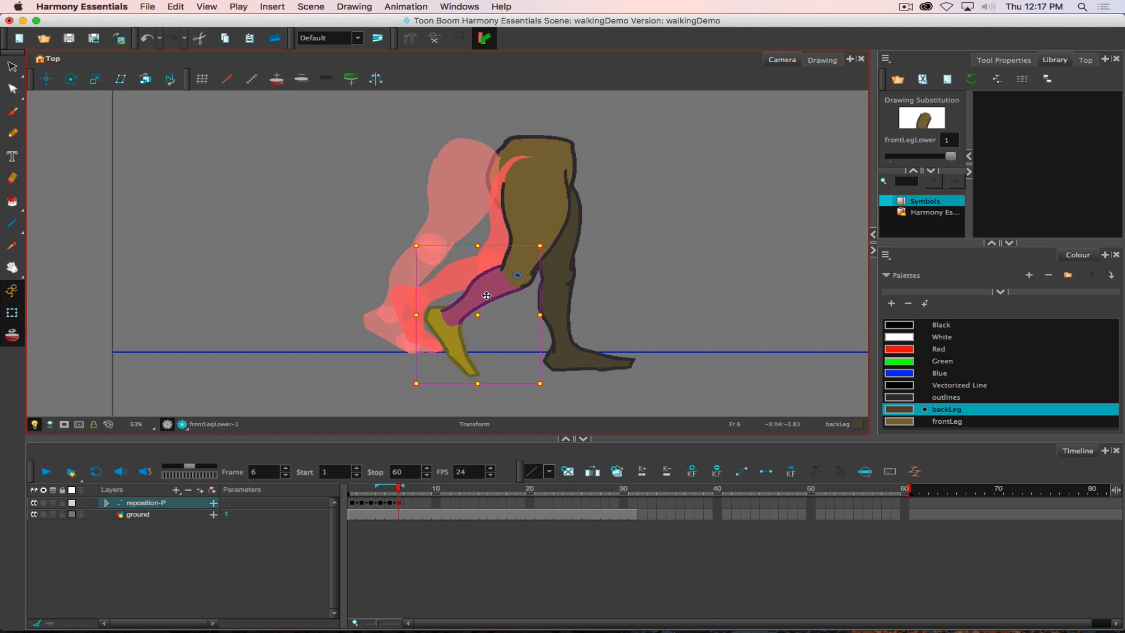
pyautogui.moveTo(550, 391); pyautogui.dragTo(509, 374)
# Move the whole reposition-P rig forward and up at frame 6 so the back foot stands flat on the ground line.
pyautogui.press('b')
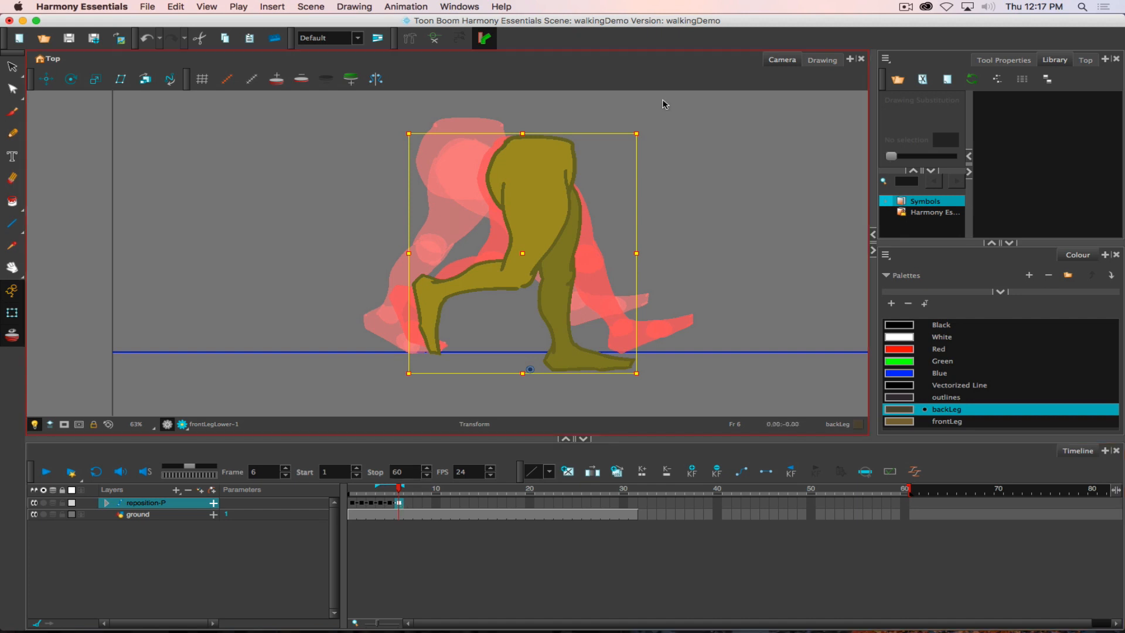
pyautogui.moveTo(544, 224); pyautogui.dragTo(611, 204)
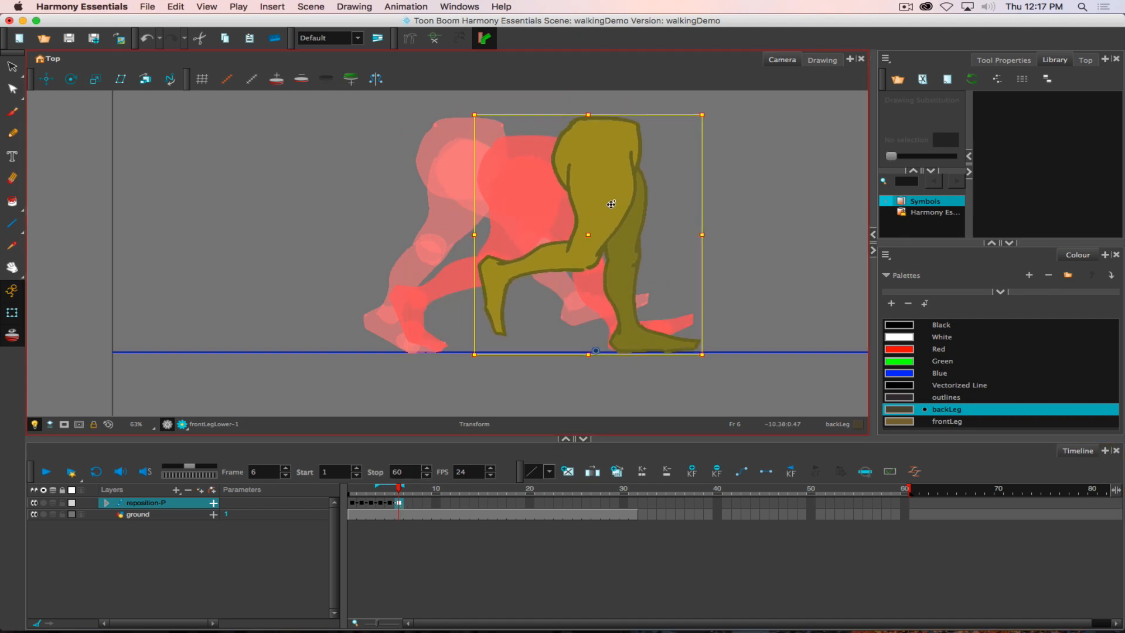
pyautogui.click(404, 528)
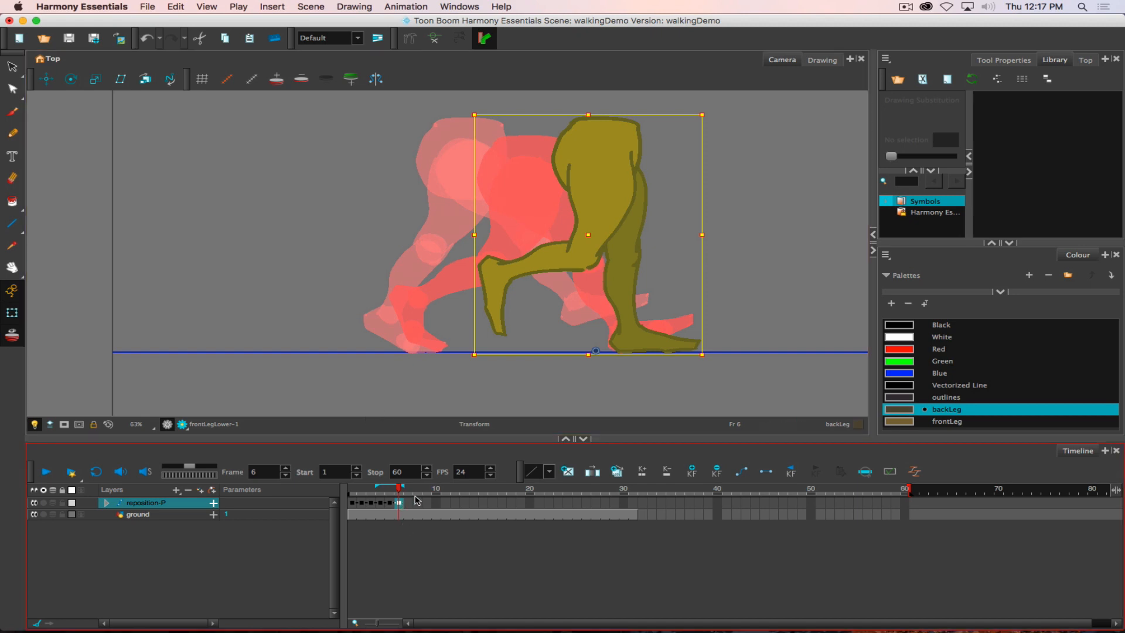
# Flip repeatedly between frames 5 and 6 to check the stepping motion and foot placement, ending on frame 7.
pyautogui.press(',')
pyautogui.press('.')
pyautogui.press(',')
pyautogui.press('.')
pyautogui.press(',')
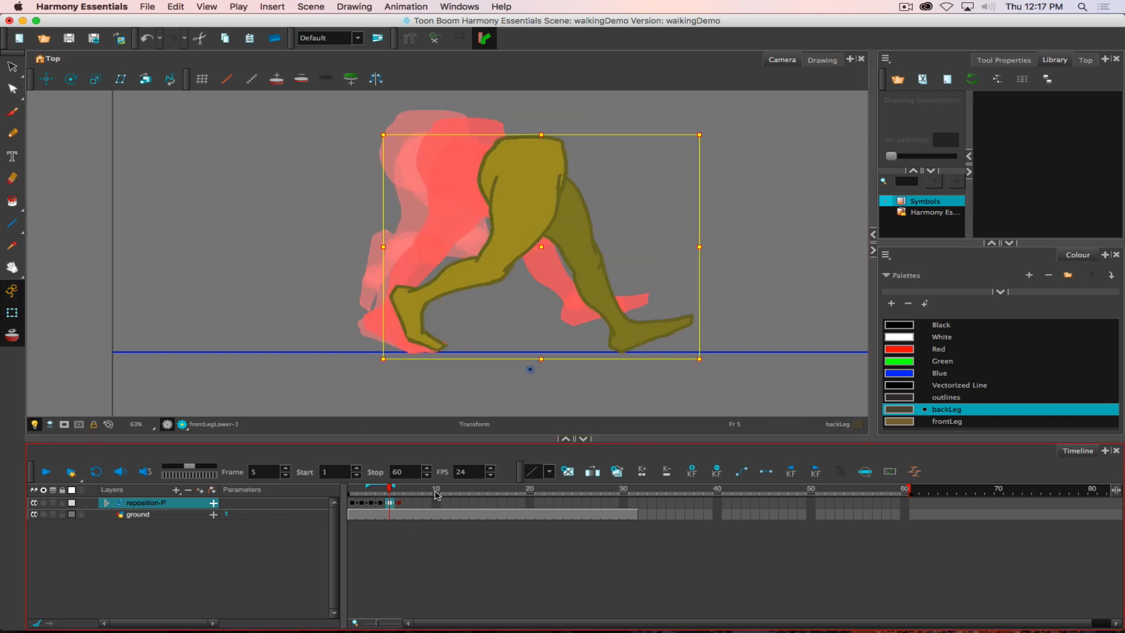
pyautogui.press('.')
pyautogui.press(',')
pyautogui.press('.')
pyautogui.press(',')
pyautogui.press('.')
pyautogui.press(',')
pyautogui.press('.')
pyautogui.press(',')
pyautogui.press('.')
pyautogui.press(',')
pyautogui.press(',')
pyautogui.press('.')
pyautogui.press(',')
pyautogui.press('.')
pyautogui.press(',')
pyautogui.press('.')
pyautogui.press(',')
pyautogui.press('.')
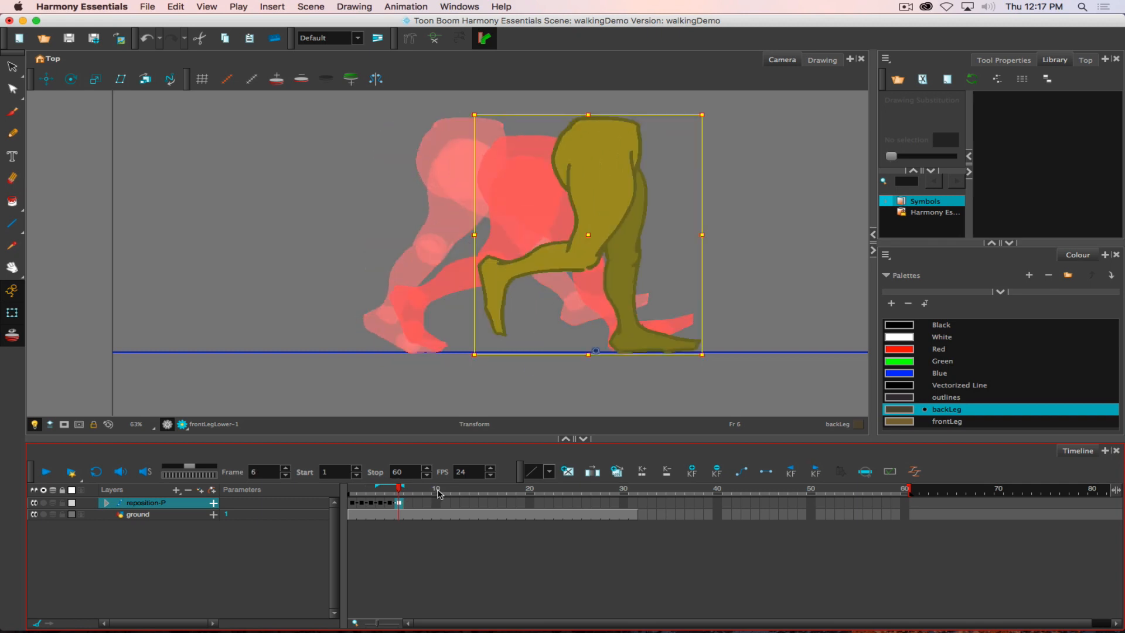
pyautogui.press(',')
pyautogui.press('.')
pyautogui.press('.')
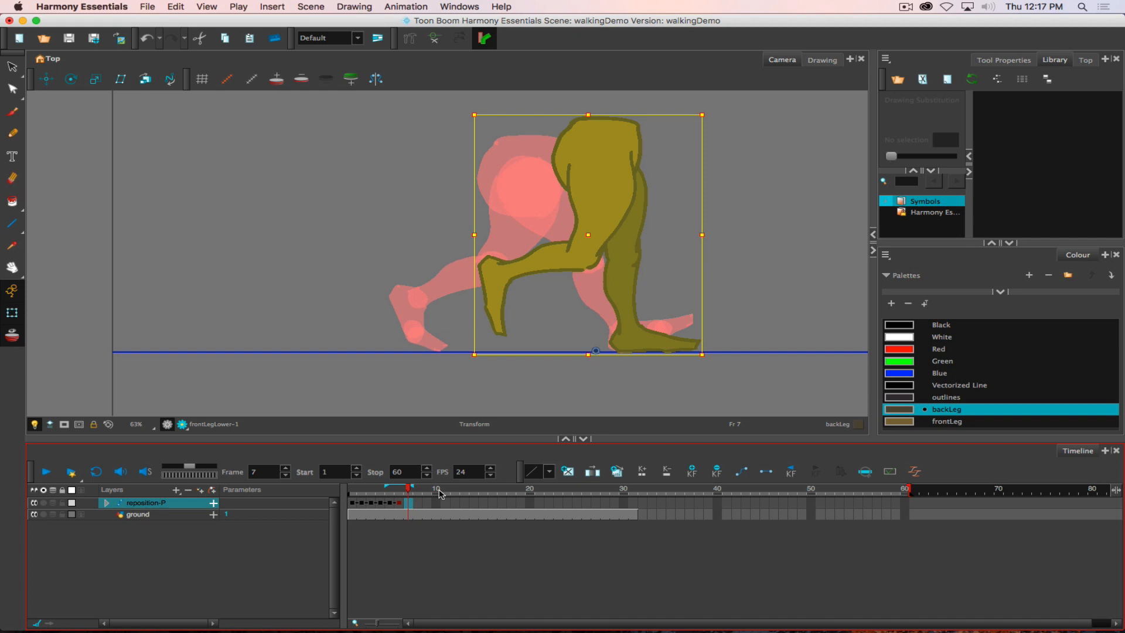
pyautogui.press(',')
pyautogui.press('.')
pyautogui.press(',')
pyautogui.press('.')
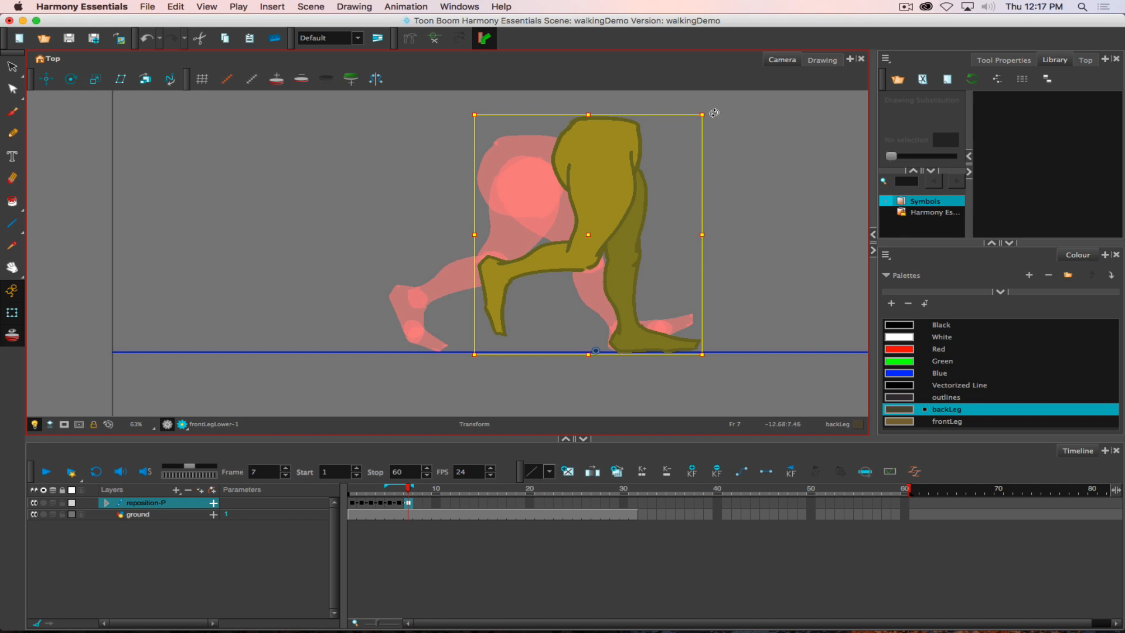
# Tilt the reposition-P rig slightly forward at frame 7, swing the back leg backward about its hip, and rotate its foot level with the ground.
pyautogui.moveTo(714, 113); pyautogui.dragTo(740, 119)
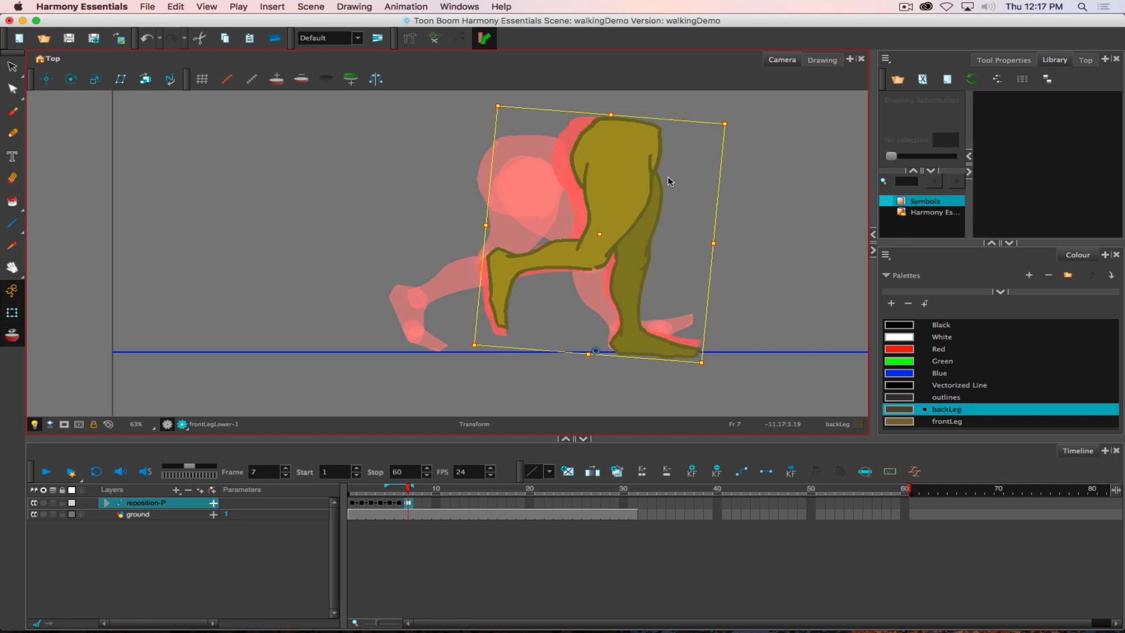
pyautogui.click(648, 221)
pyautogui.moveTo(713, 365)
pyautogui.mouseDown()
pyautogui.moveTo(692, 371)
pyautogui.moveTo(693, 360)
pyautogui.mouseUp()
pyautogui.click(620, 346)
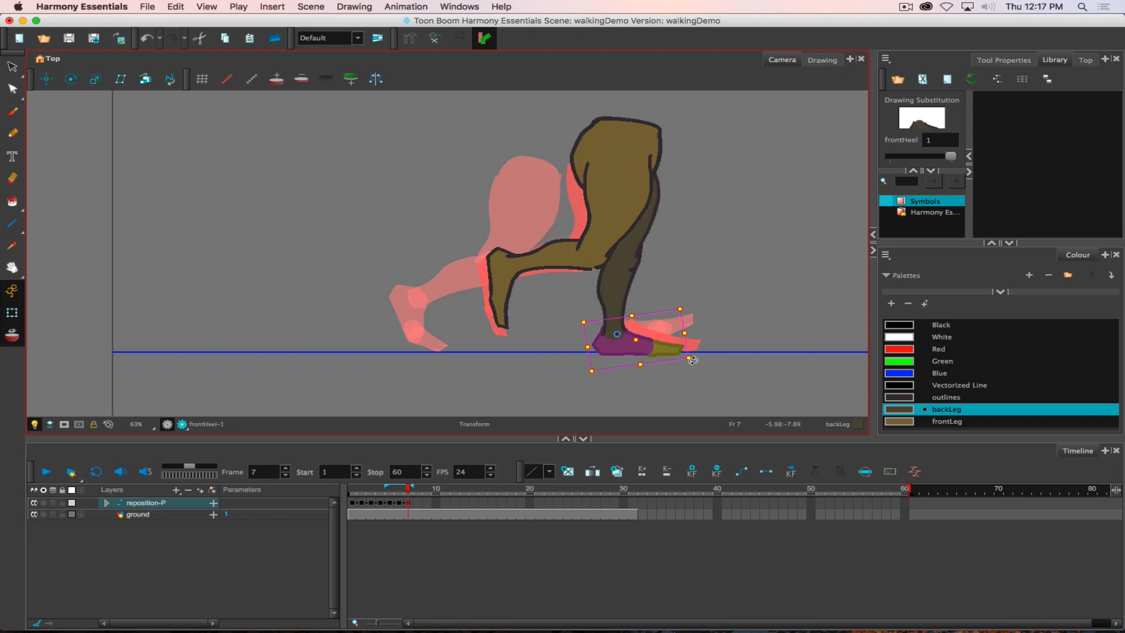
# Move the whole reposition-P rig forward and slightly up at frame 7 so the back foot lines up with its previous position on the ground.
pyautogui.click(404, 499)
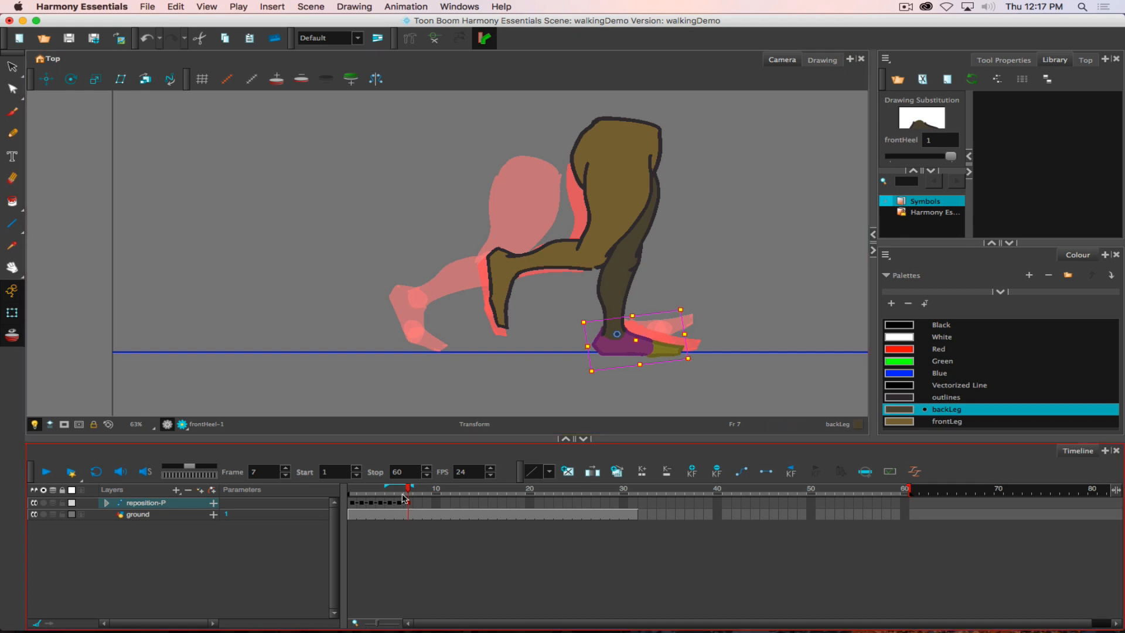
pyautogui.click(409, 505)
pyautogui.moveTo(616, 221); pyautogui.dragTo(640, 218)
# Swing the front leg forward about its hip at frame 7, fold its lower leg back at the knee, and point the foot downward.
pyautogui.click(619, 223)
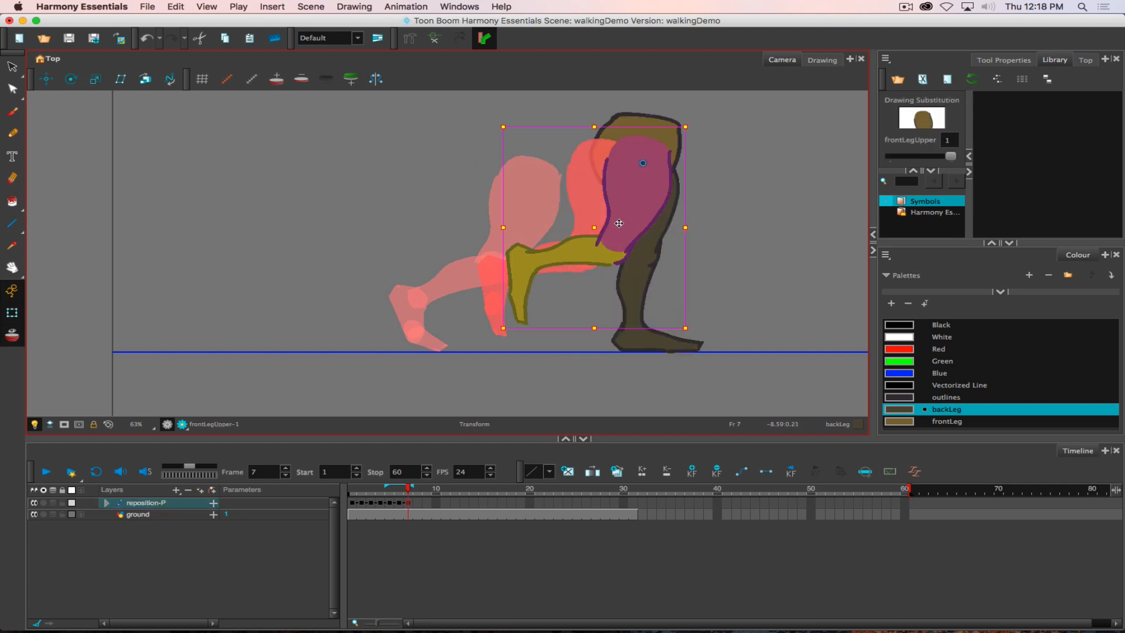
pyautogui.moveTo(694, 335); pyautogui.dragTo(836, 253)
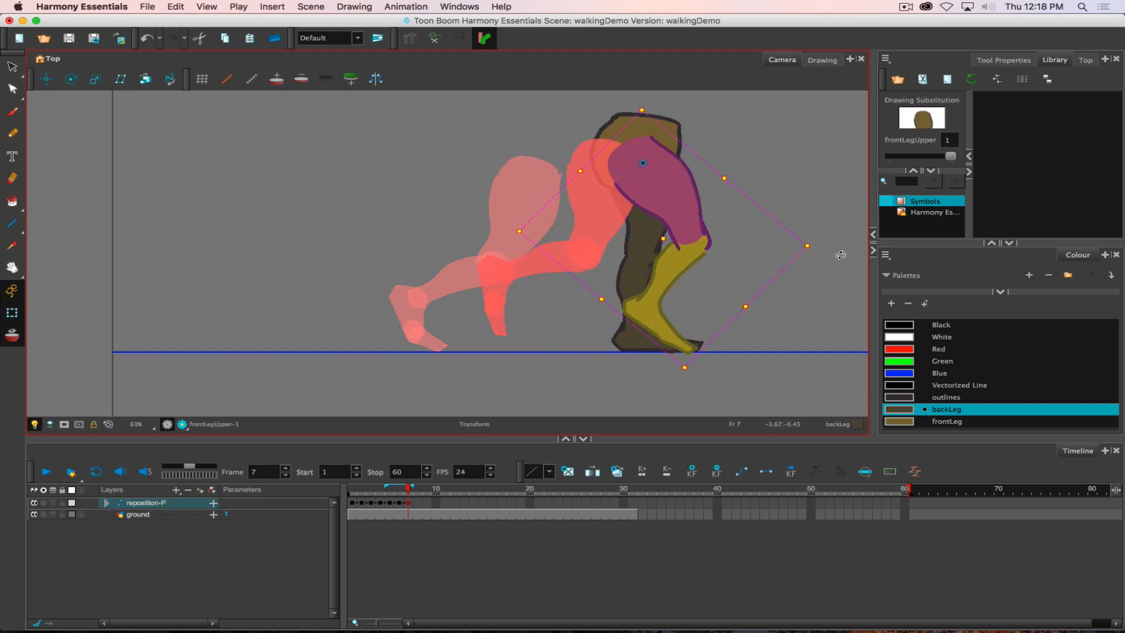
pyautogui.click(671, 264)
pyautogui.moveTo(698, 365); pyautogui.dragTo(642, 359)
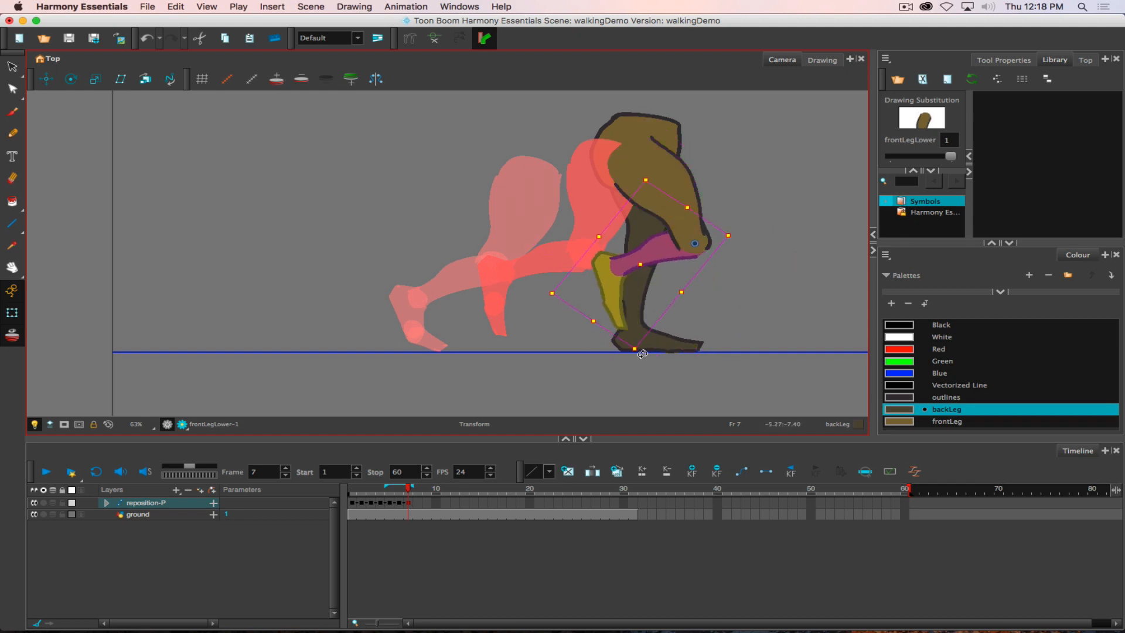
pyautogui.hotkey('shift', 'b')
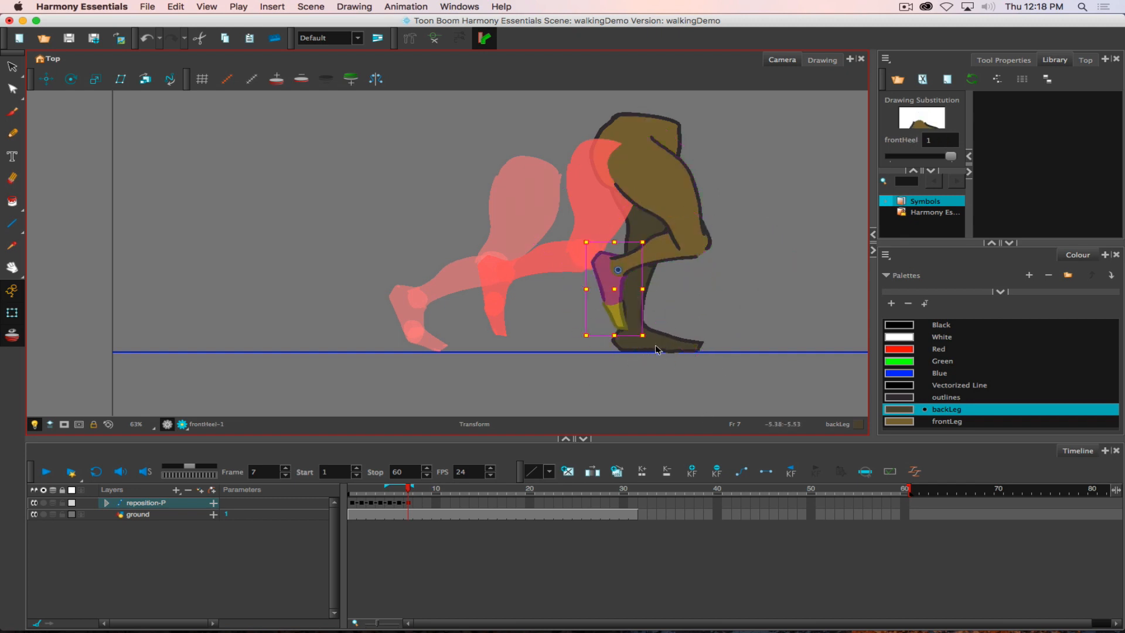
pyautogui.moveTo(648, 339); pyautogui.dragTo(634, 350)
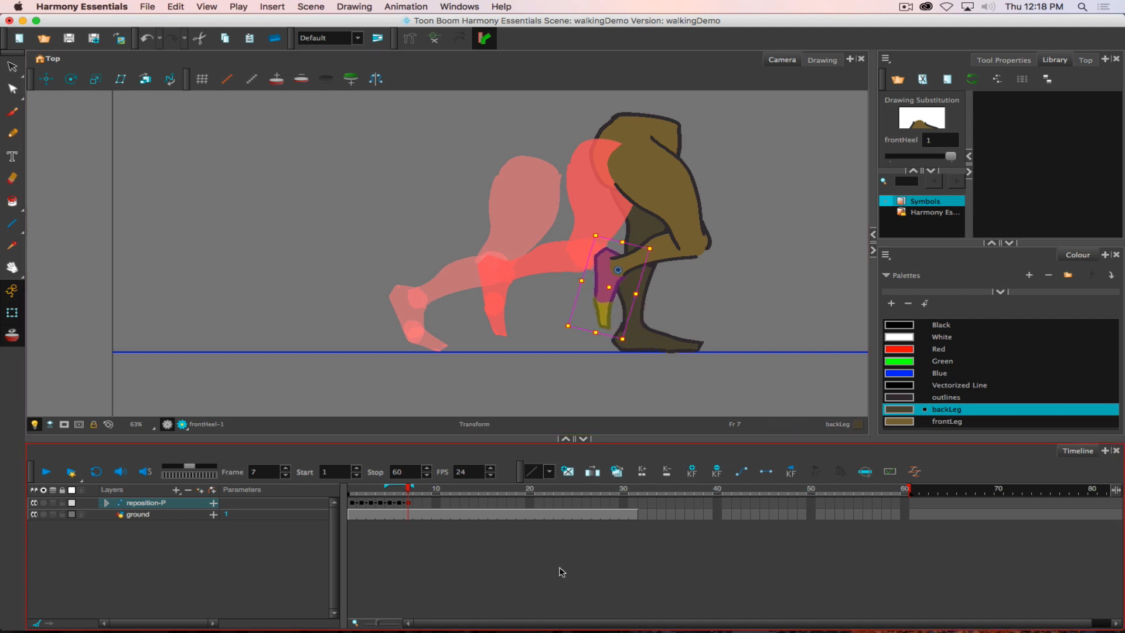
# Flip repeatedly between frames 5, 6 and 7 to check the passing motion and foot placement.
pyautogui.press(',')
pyautogui.press('.')
pyautogui.press(',')
pyautogui.press('.')
pyautogui.press('.')
pyautogui.press(',')
pyautogui.press(',')
pyautogui.press(',')
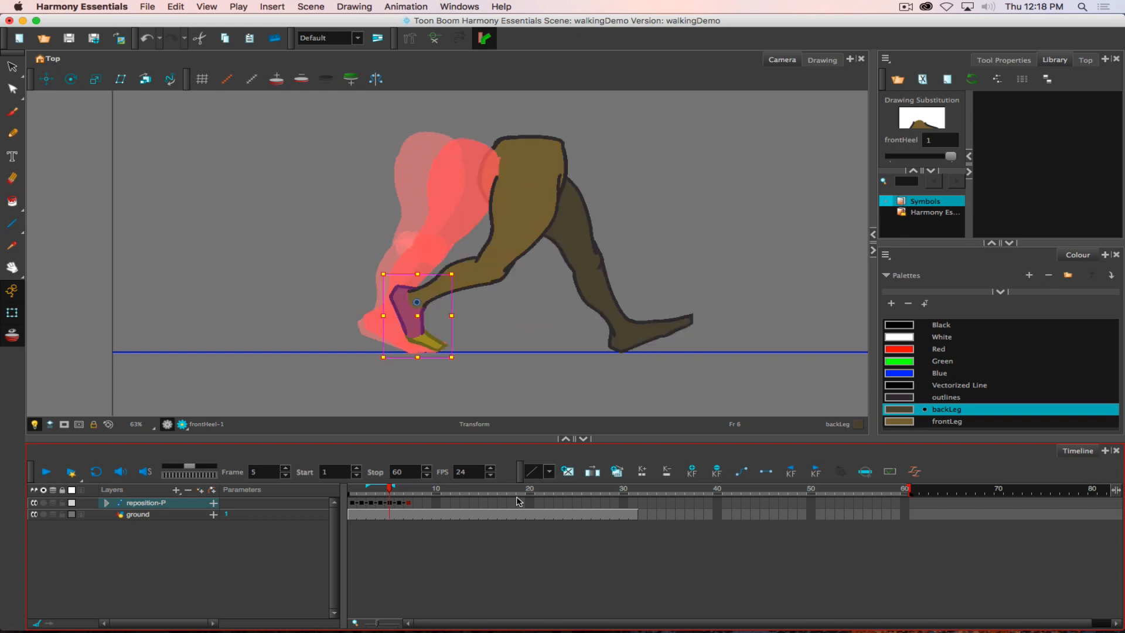
pyautogui.press('.')
pyautogui.press('.')
pyautogui.press(',')
pyautogui.press('.')
pyautogui.press(',')
pyautogui.press(',')
pyautogui.press('.')
pyautogui.press('.')
pyautogui.press(',')
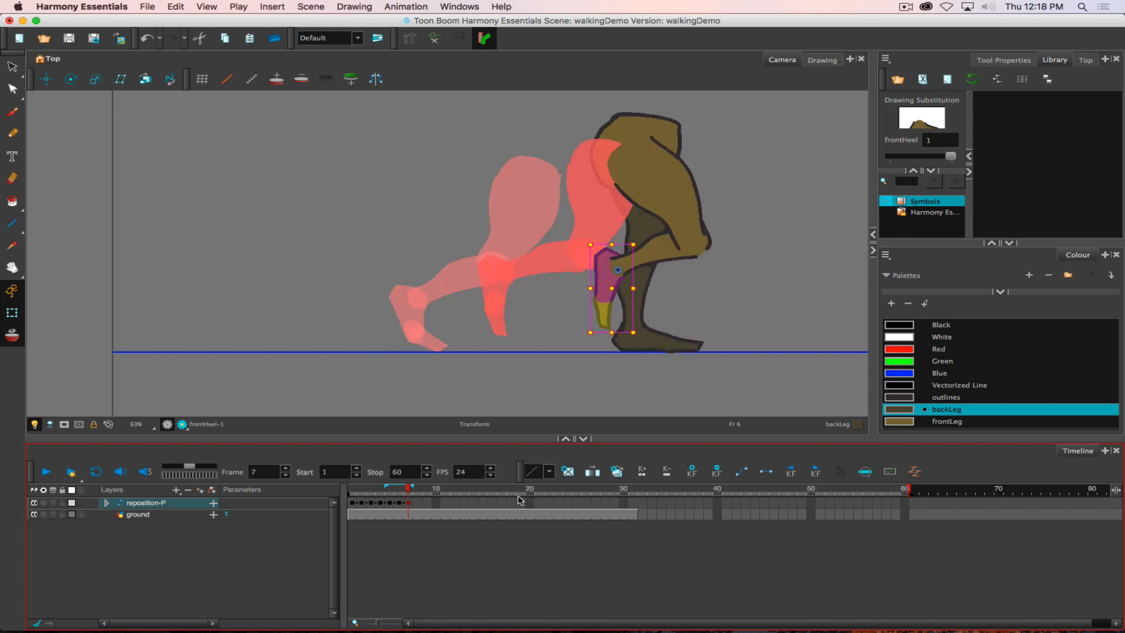
# Swing the front leg's lower part forward about the knee at frame 8 so the foot reaches out ahead of the body.
pyautogui.click(418, 503)
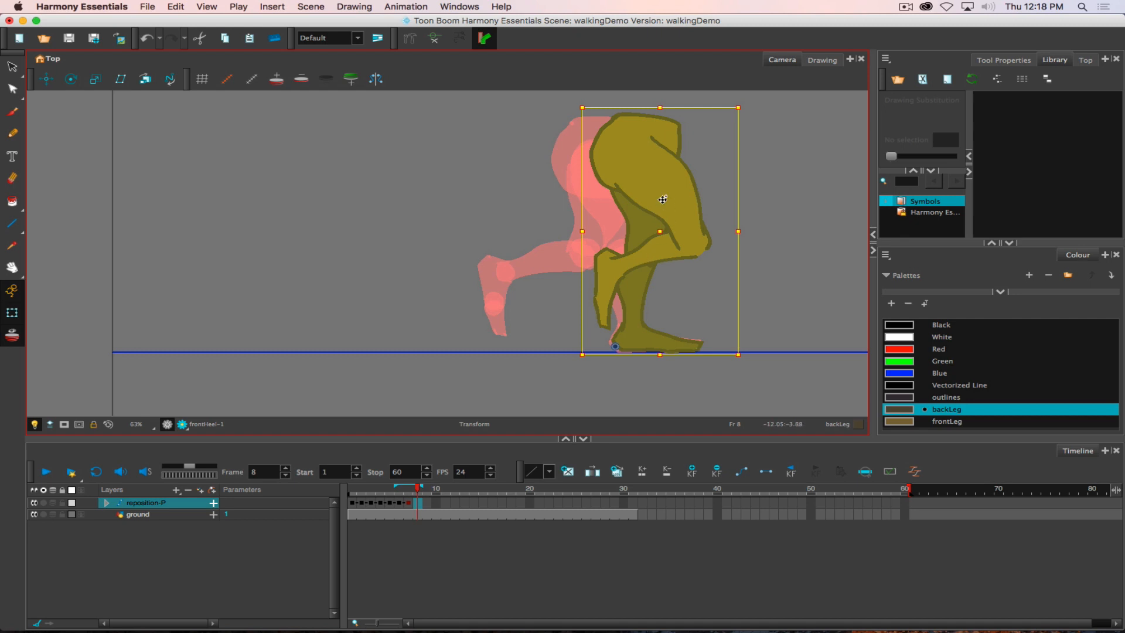
pyautogui.click(660, 250)
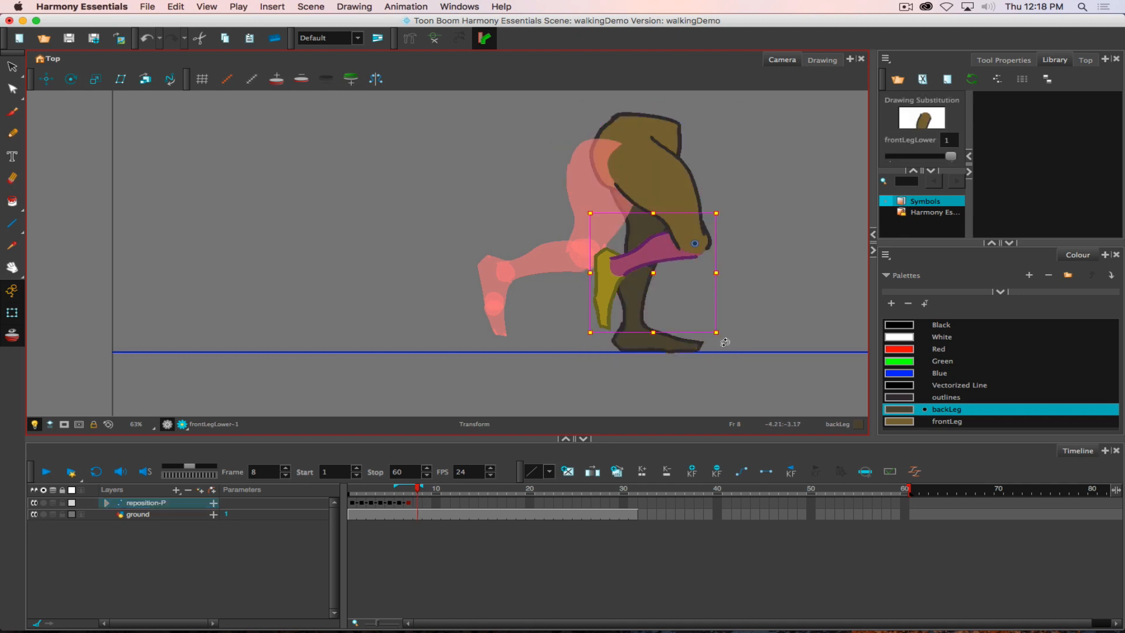
pyautogui.moveTo(725, 342); pyautogui.dragTo(792, 280)
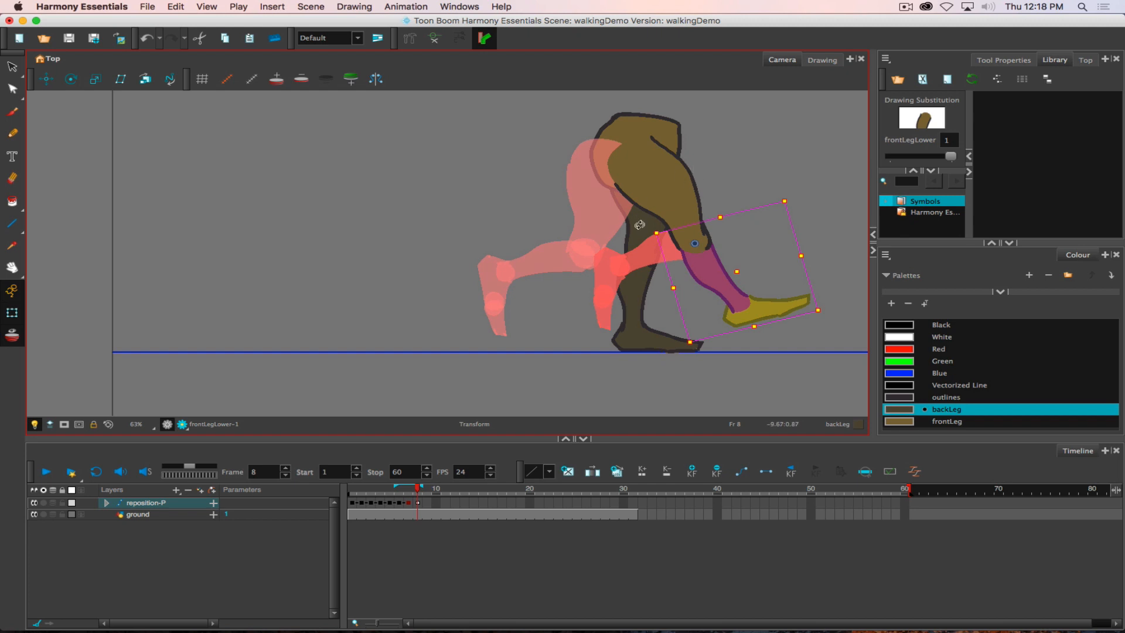
# Swing the back leg backward about its hip at frame 8 and rotate its toes up to lie along the ground line.
pyautogui.click(656, 311)
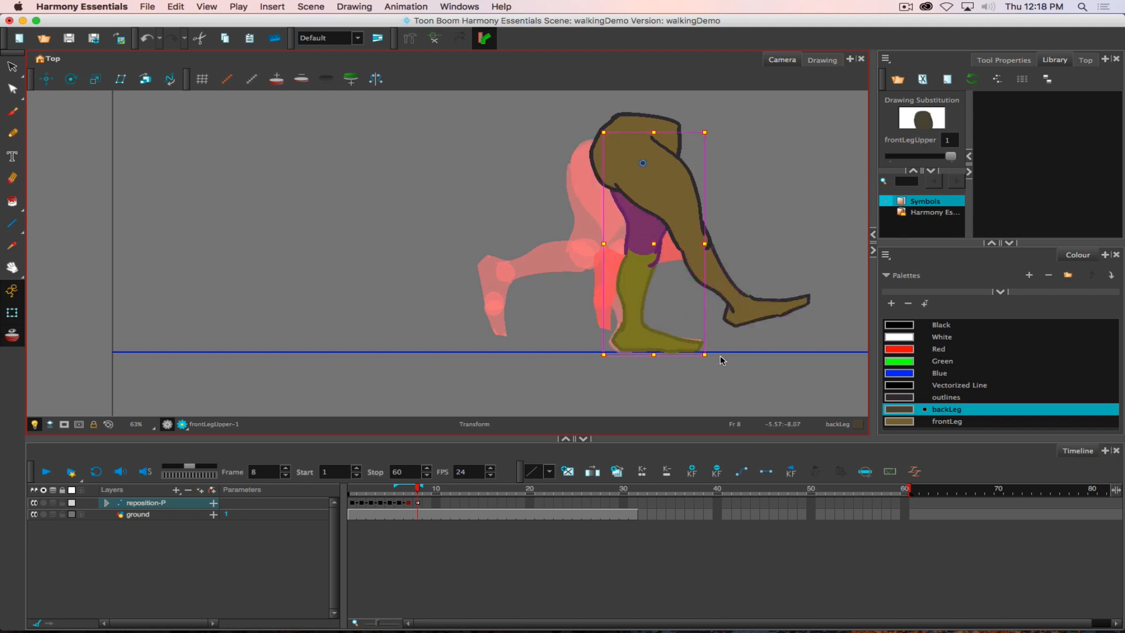
pyautogui.moveTo(693, 359); pyautogui.dragTo(658, 358)
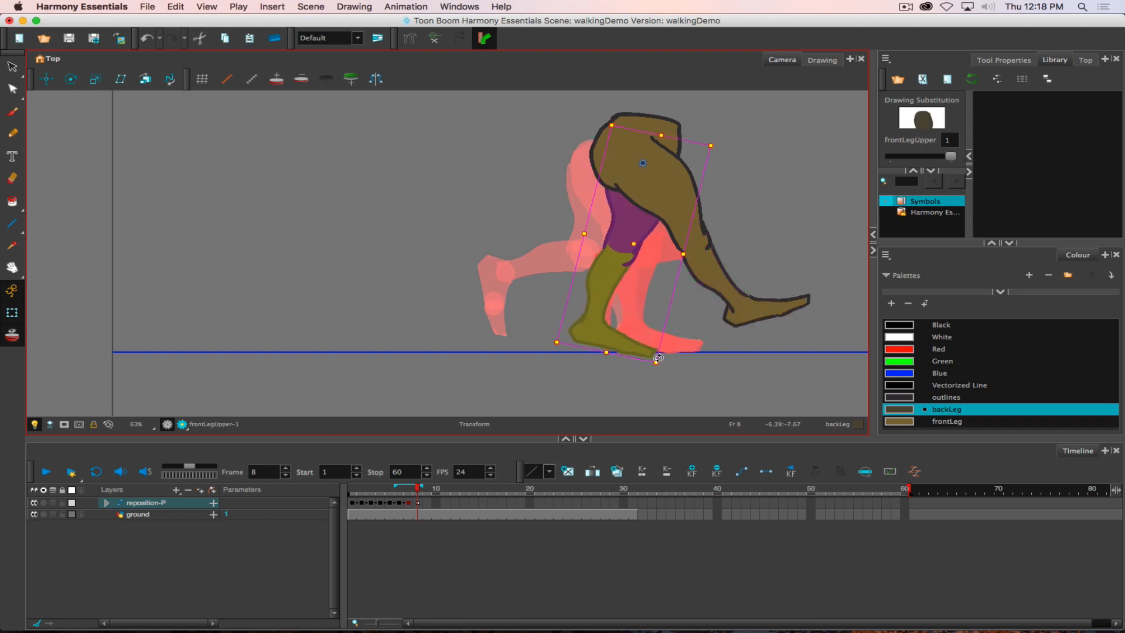
pyautogui.click(646, 352)
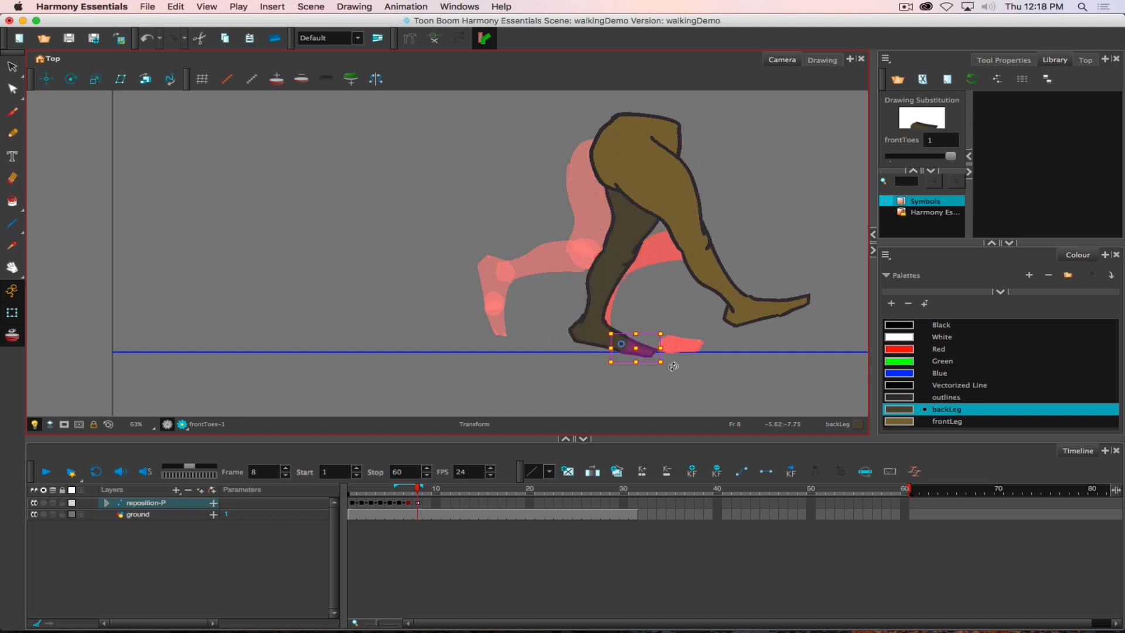
pyautogui.moveTo(671, 370); pyautogui.dragTo(672, 361)
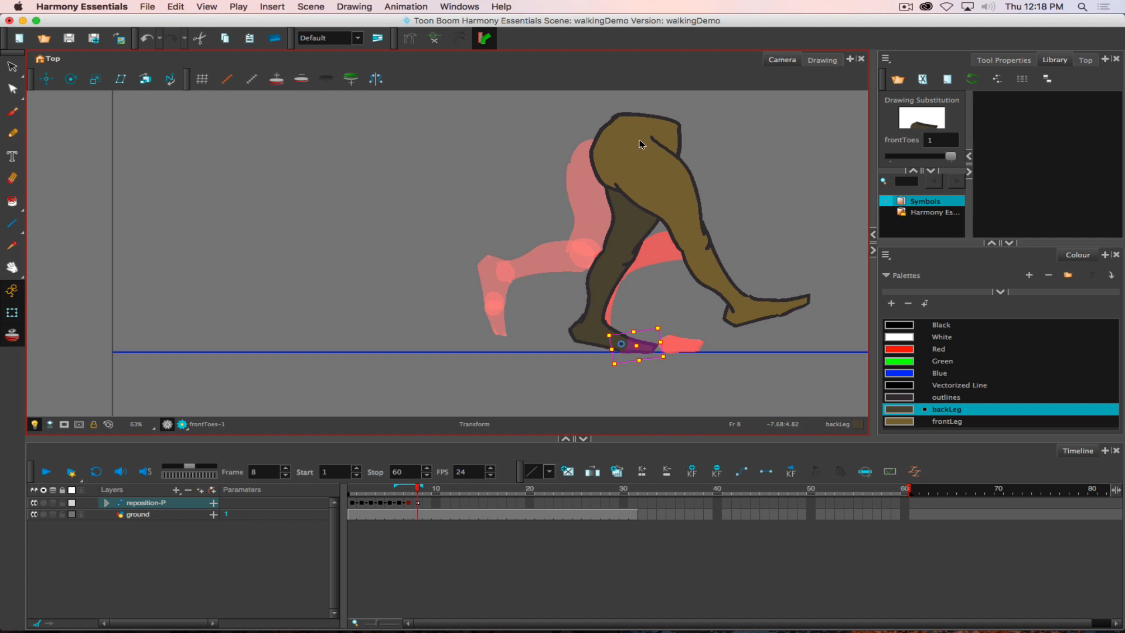
# Compare the frame 8 pose with frames 1 and 7, and tilt the whole reposition-P rig slightly forward at frame 8.
pyautogui.click(354, 504)
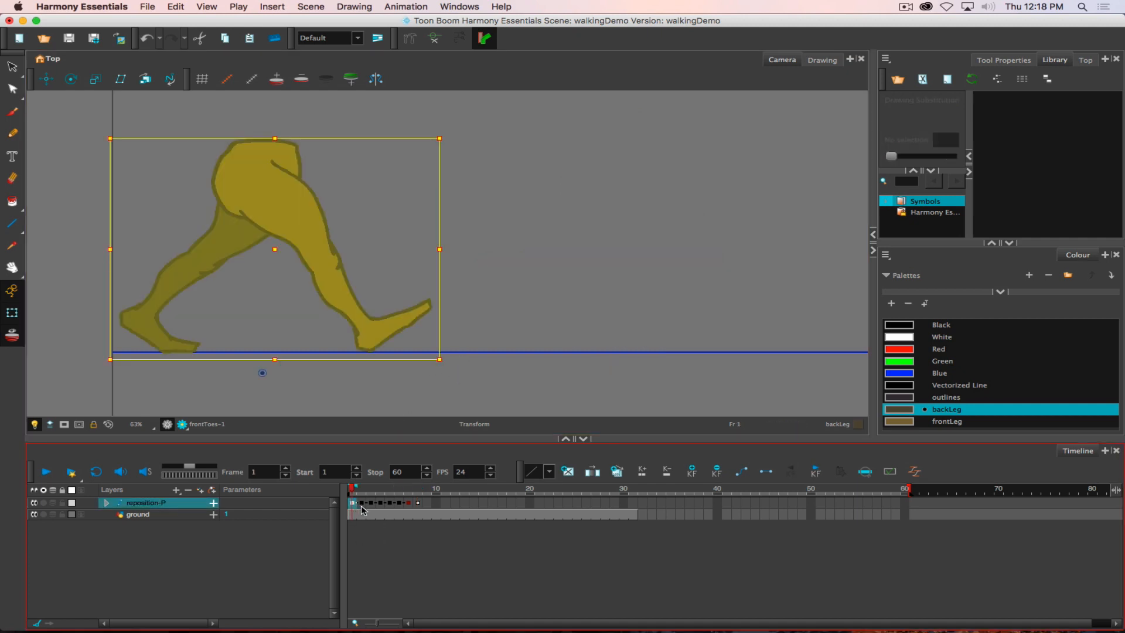
pyautogui.click(420, 504)
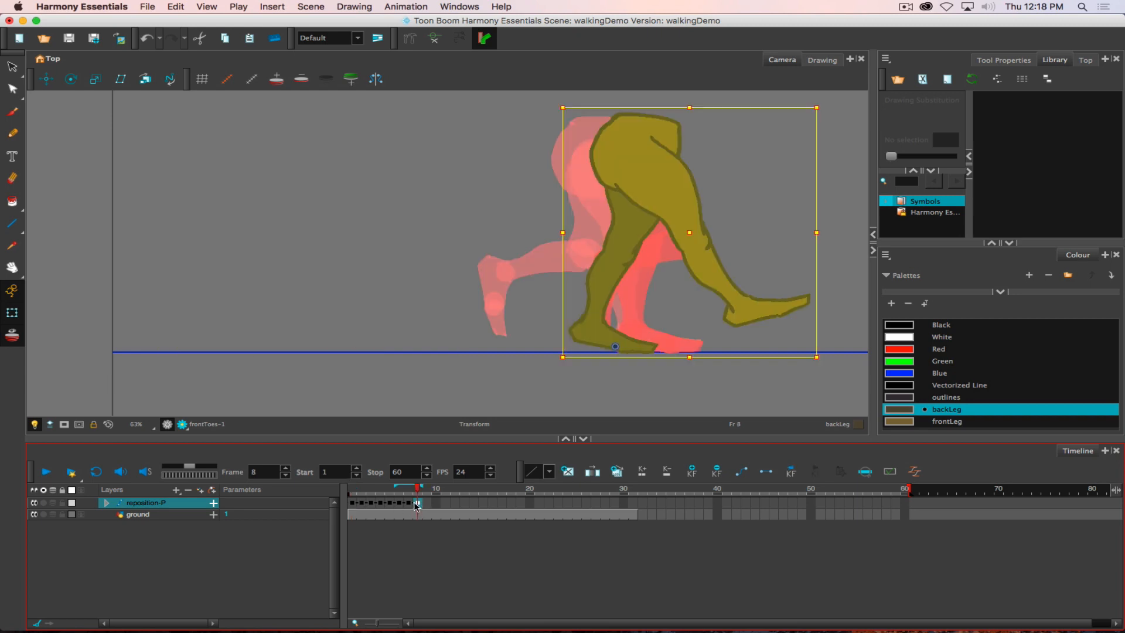
pyautogui.click(411, 504)
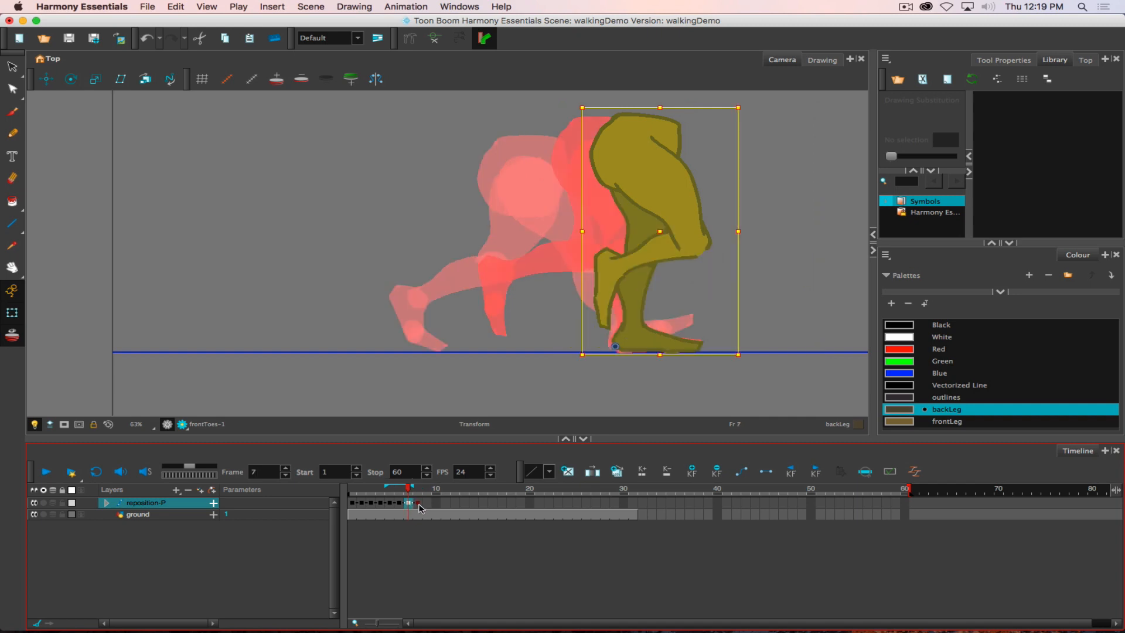
pyautogui.click(419, 504)
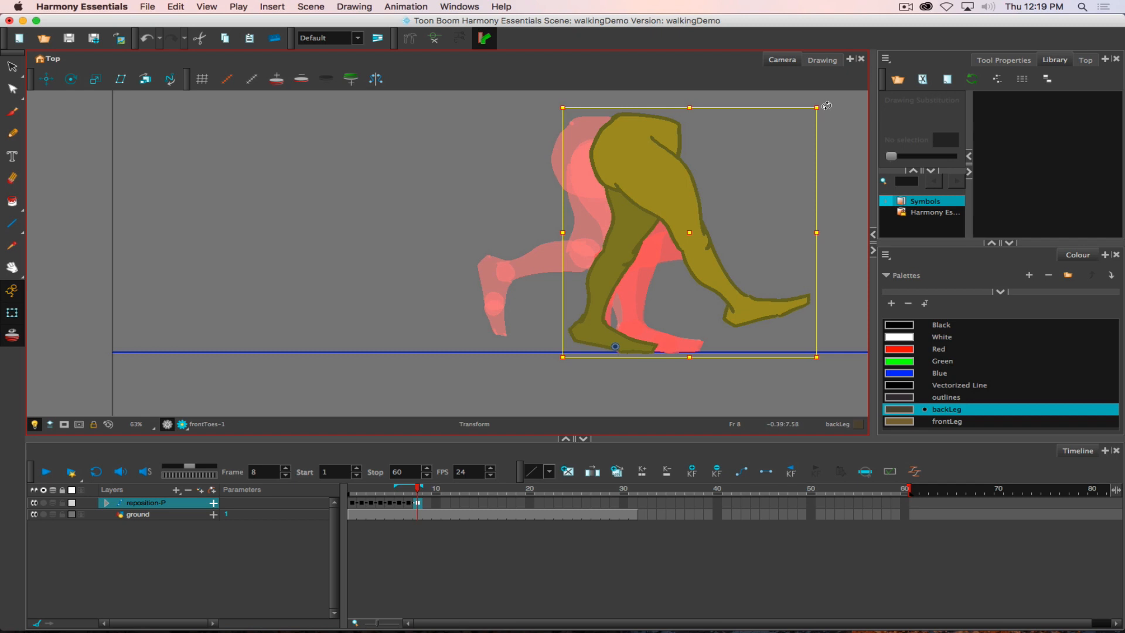
pyautogui.moveTo(827, 106)
pyautogui.mouseDown()
pyautogui.moveTo(859, 121)
pyautogui.moveTo(847, 116)
pyautogui.mouseUp()
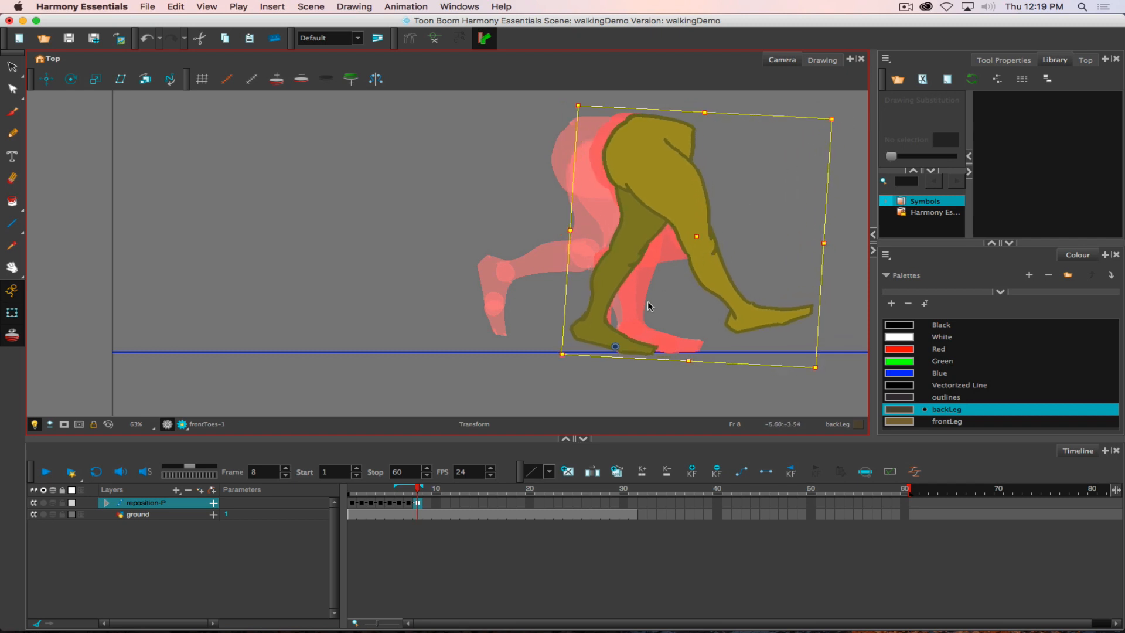
# Swing the front leg further forward about its hip at frame 8 and bend its knee slightly back to lower the foot.
pyautogui.click(705, 223)
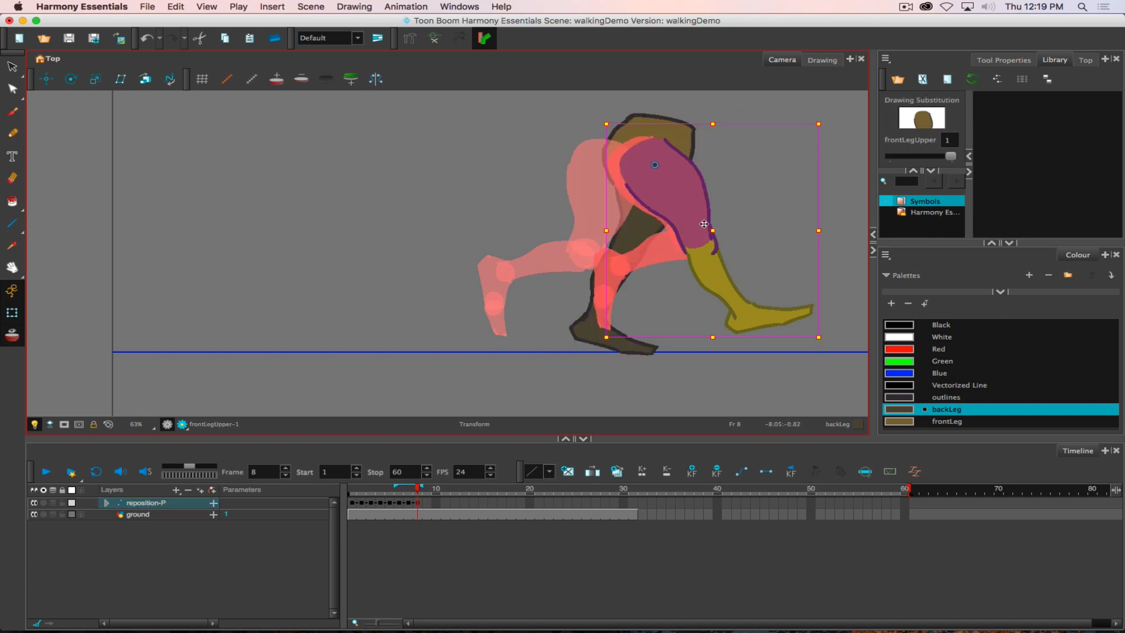
pyautogui.moveTo(819, 338); pyautogui.dragTo(852, 312)
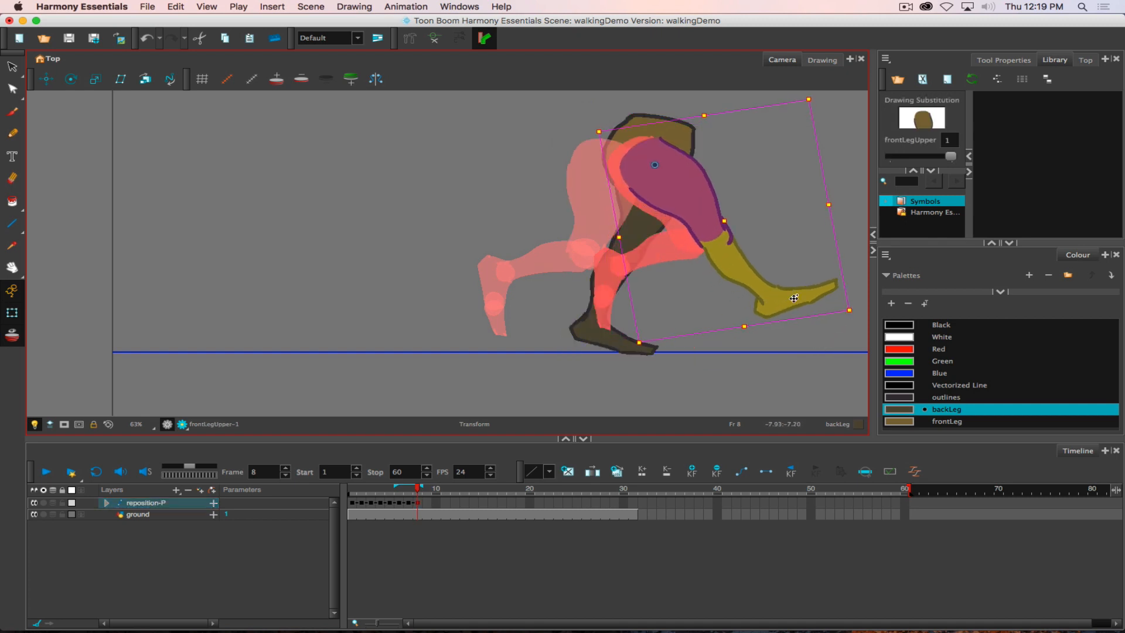
pyautogui.click(743, 272)
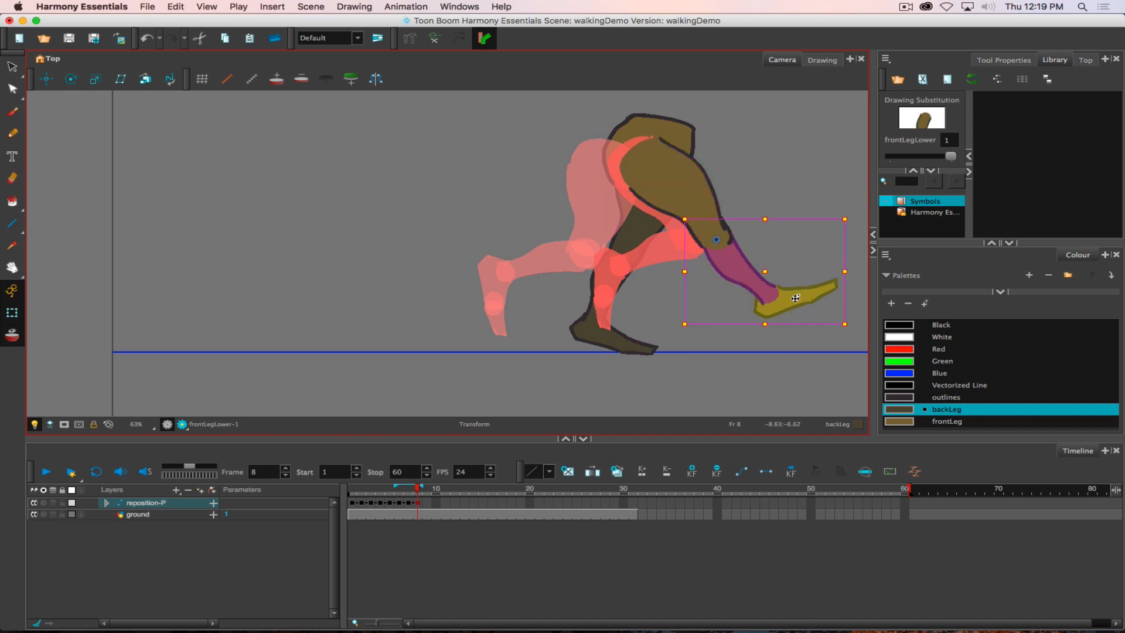
pyautogui.moveTo(852, 331); pyautogui.dragTo(824, 353)
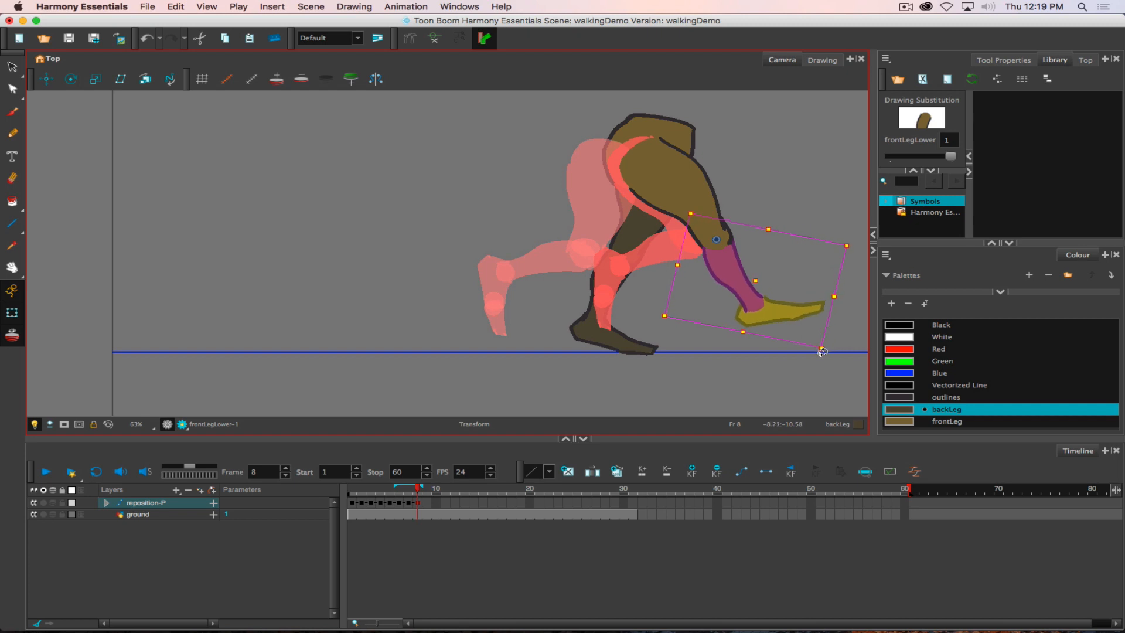
# Level the back foot's toes at frame 8 and move the whole reposition-P rig forward to align them with the previous frame's foot.
pyautogui.click(644, 355)
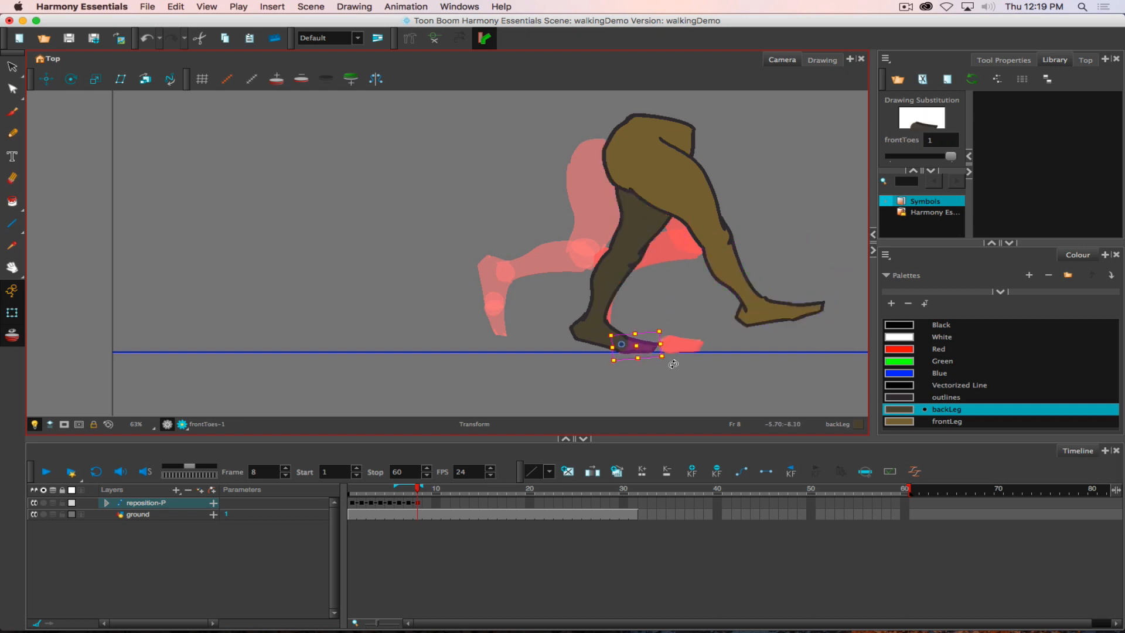
pyautogui.click(417, 504)
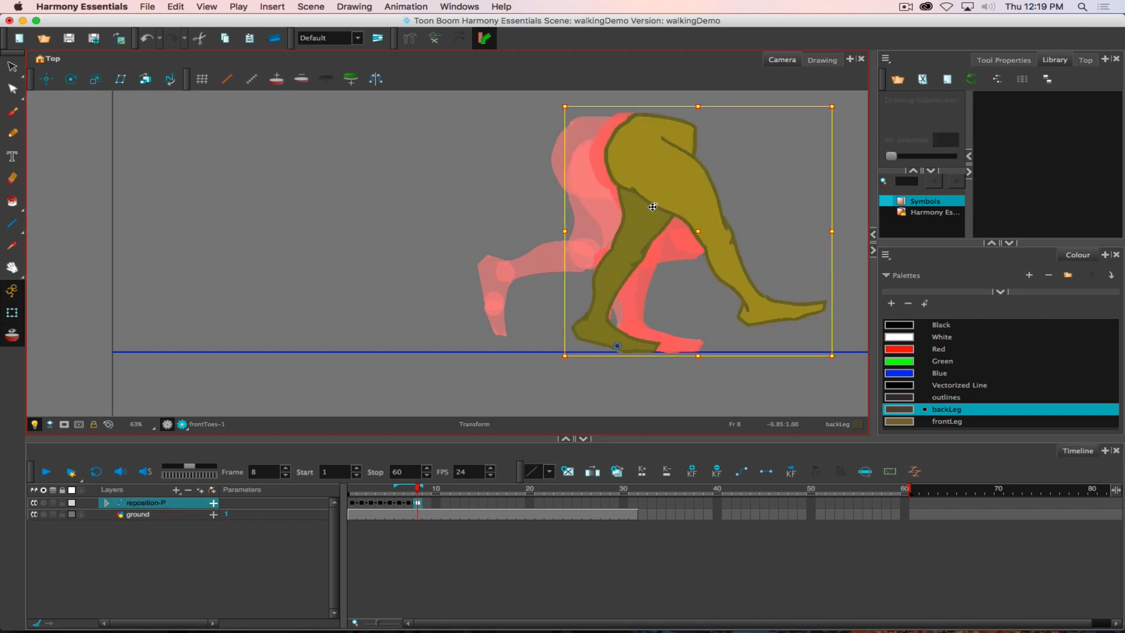
pyautogui.moveTo(653, 206); pyautogui.dragTo(696, 205)
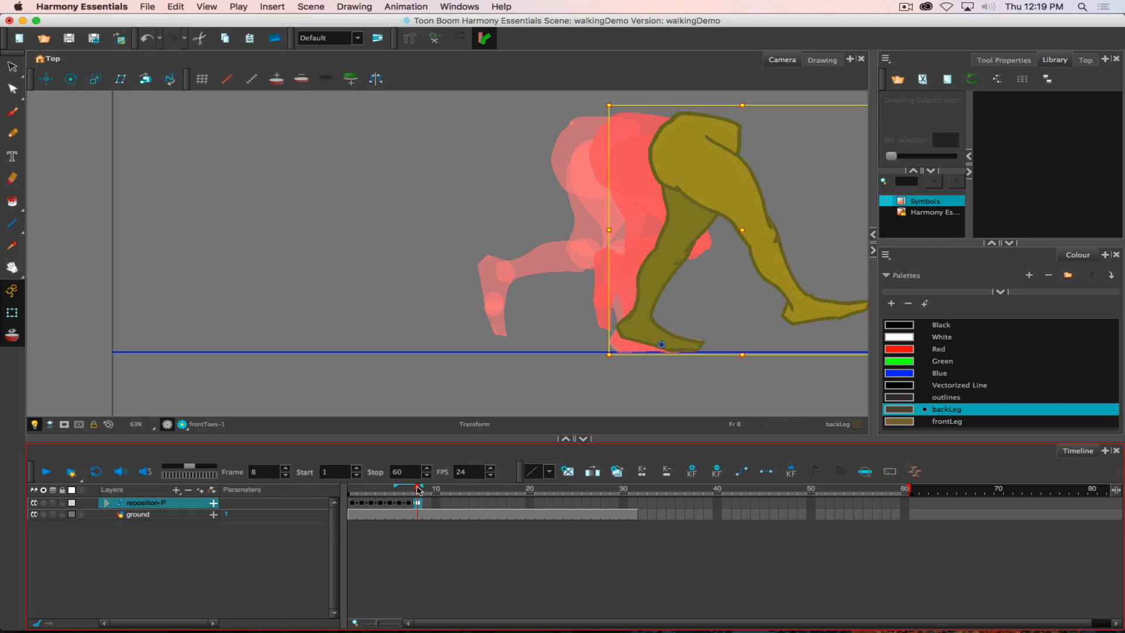
# Step back through the poses to frame 1 and shorten the scene to end at frame 8.
pyautogui.press(',')
pyautogui.press(',')
pyautogui.press(',')
pyautogui.press(',')
pyautogui.press(',')
pyautogui.press(',')
pyautogui.press(',')
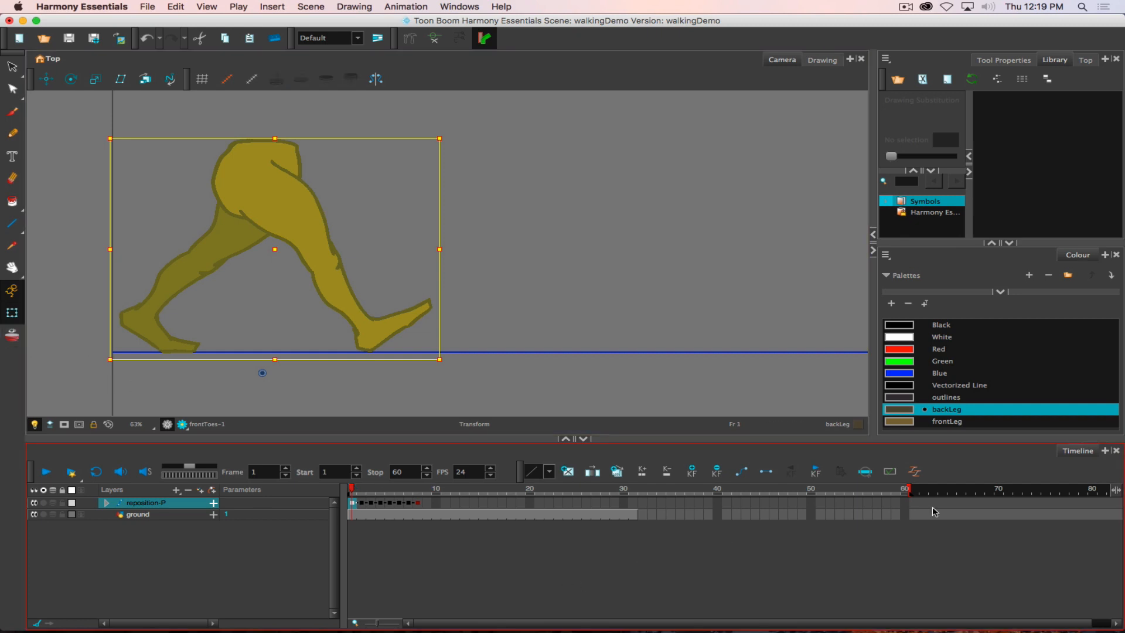
pyautogui.moveTo(908, 489)
pyautogui.mouseDown()
pyautogui.moveTo(411, 489)
pyautogui.moveTo(421, 489)
pyautogui.mouseUp()
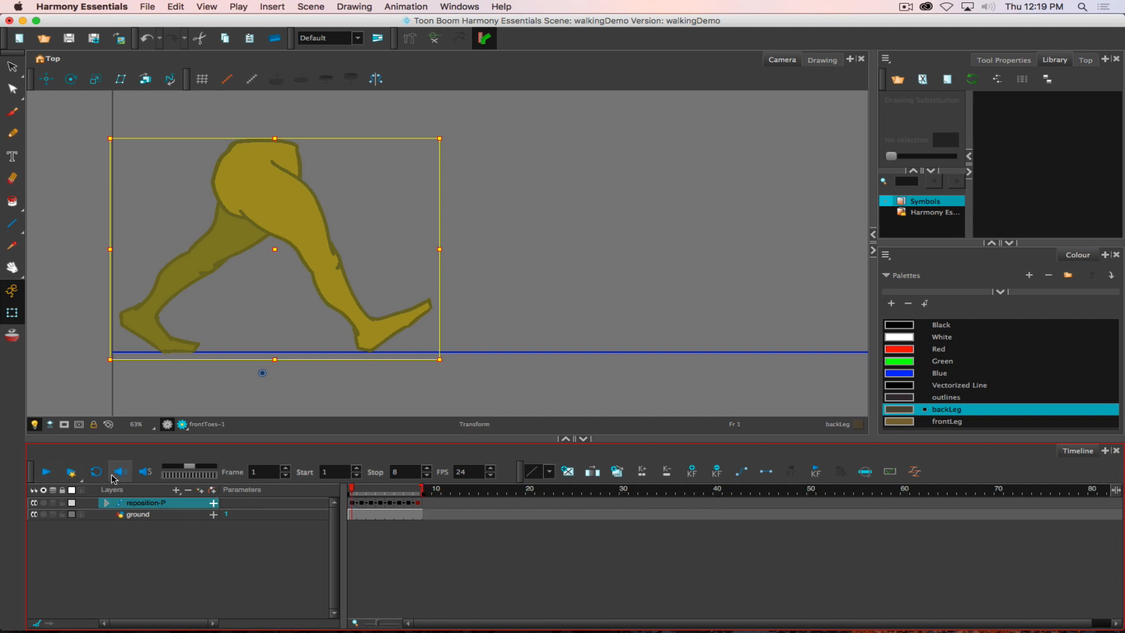
# Turn on looped playback, play the eight-frame walk, and stop it.
pyautogui.click(90, 473)
pyautogui.click(46, 472)
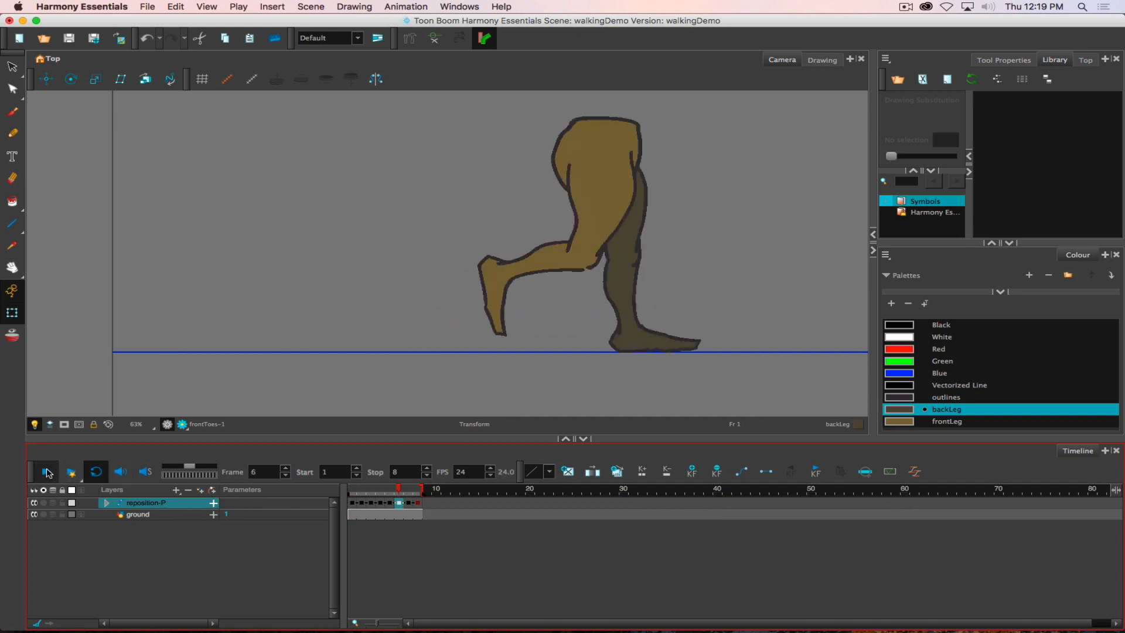
pyautogui.click(47, 473)
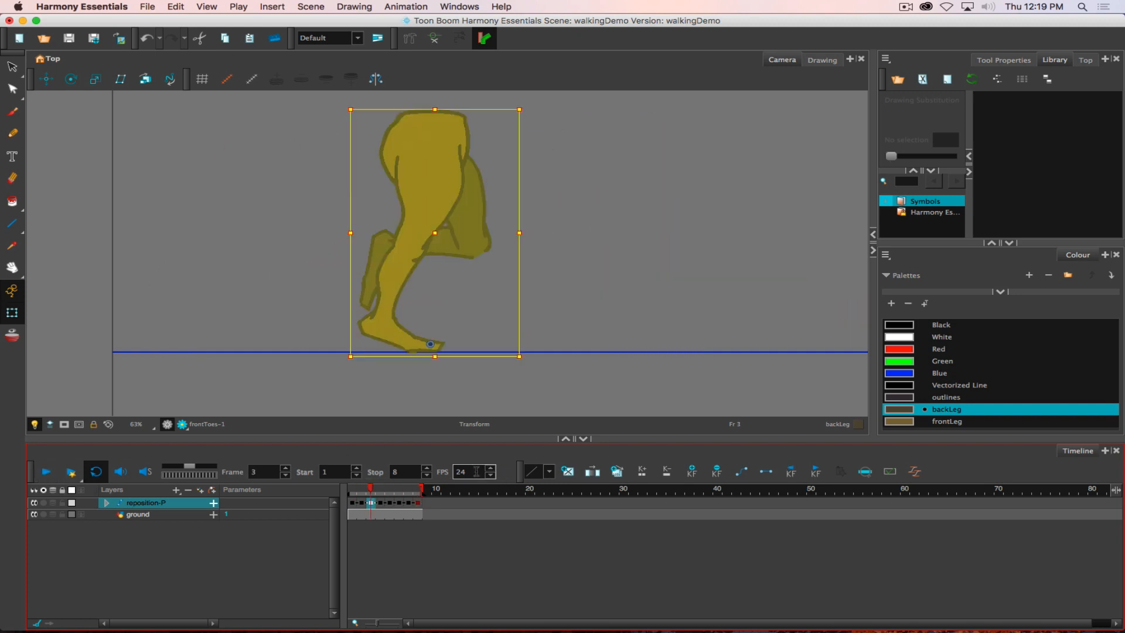
# Set the playback rate to 6 FPS and play the looped walk to review it.
pyautogui.doubleClick(479, 472)
pyautogui.write('6')
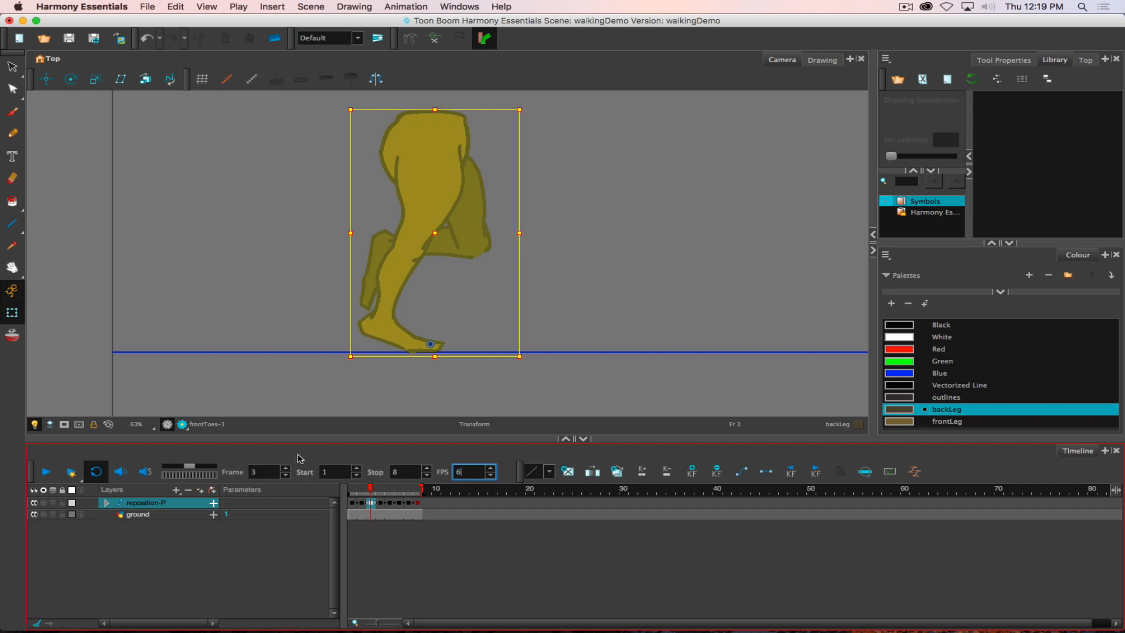
pyautogui.click(54, 474)
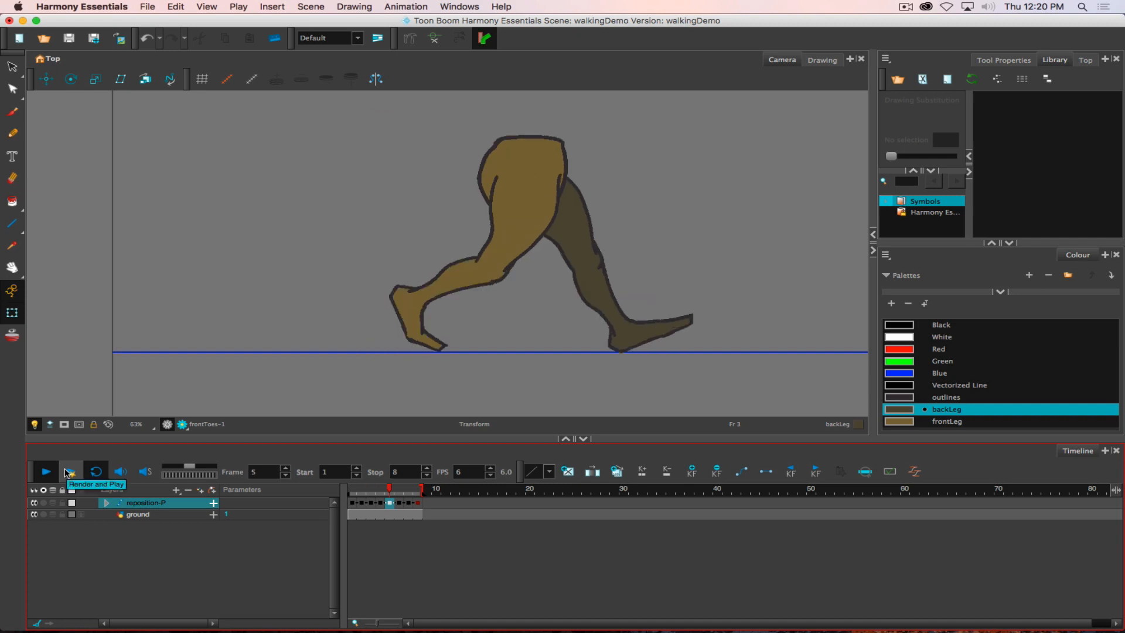
# Stop the playback, extend the scene to end at frame 43, and set the playback rate to 24 FPS.
pyautogui.click(46, 472)
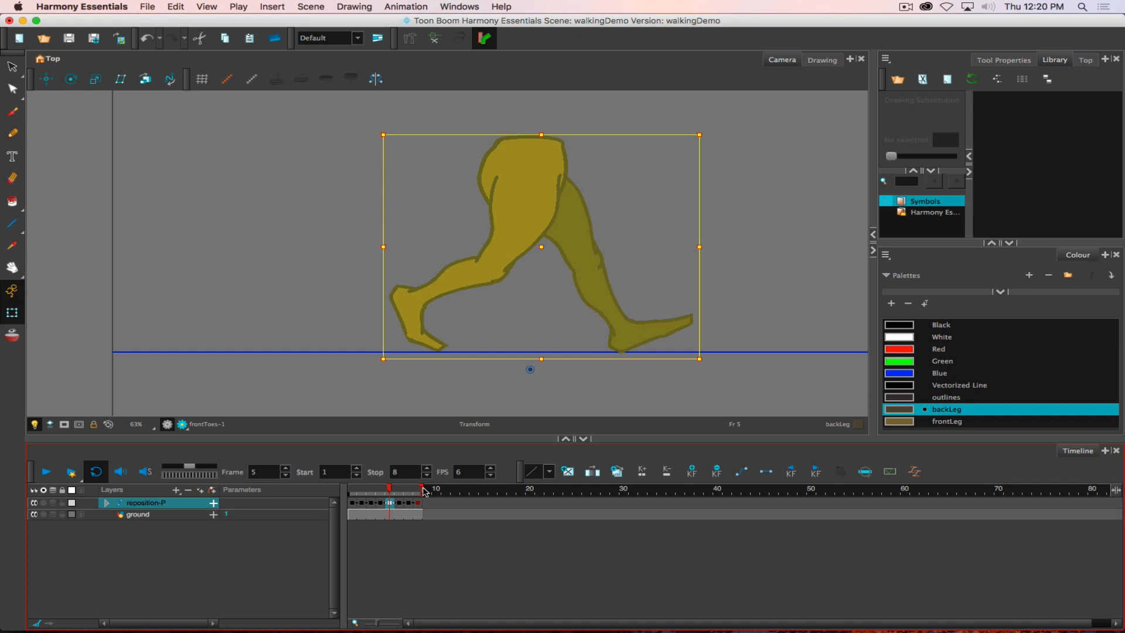
pyautogui.moveTo(422, 490); pyautogui.dragTo(750, 490)
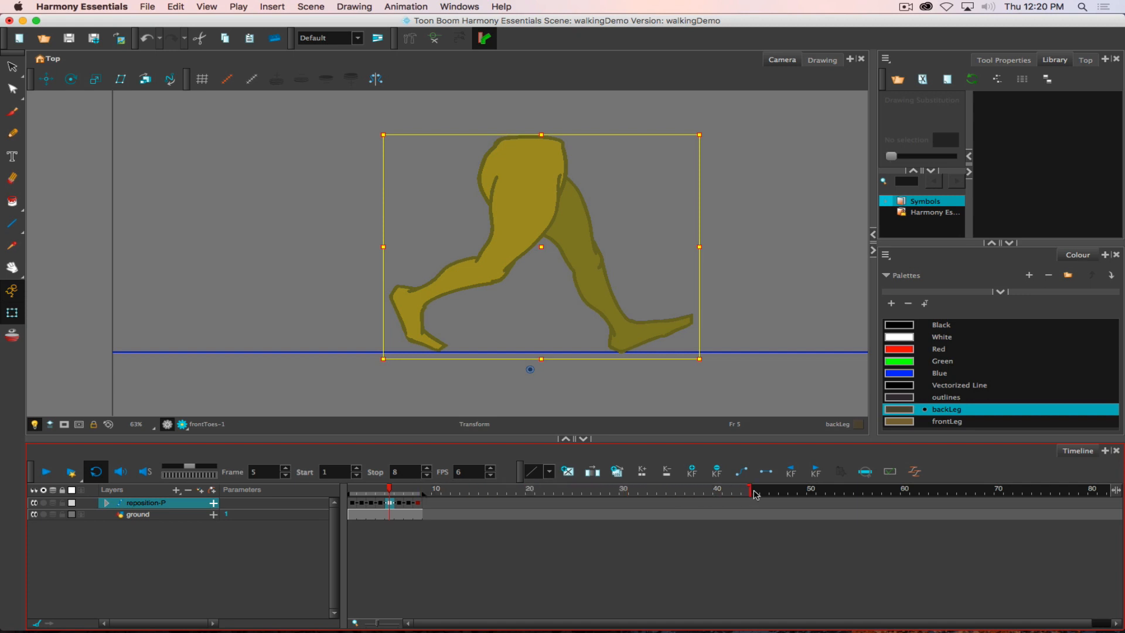
pyautogui.click(364, 504)
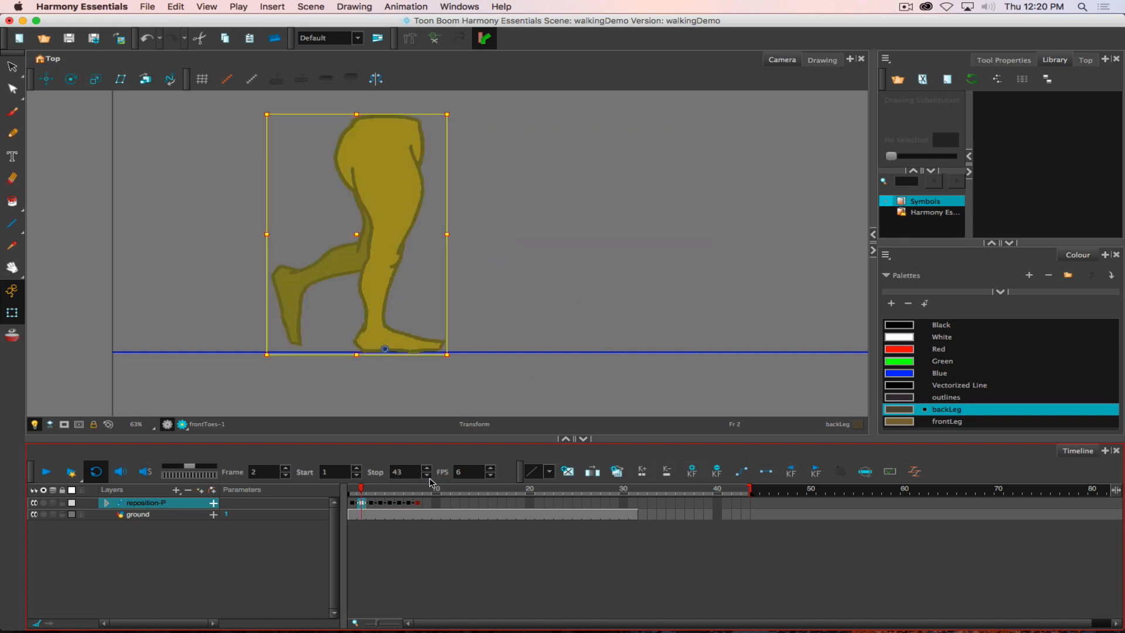
pyautogui.doubleClick(463, 473)
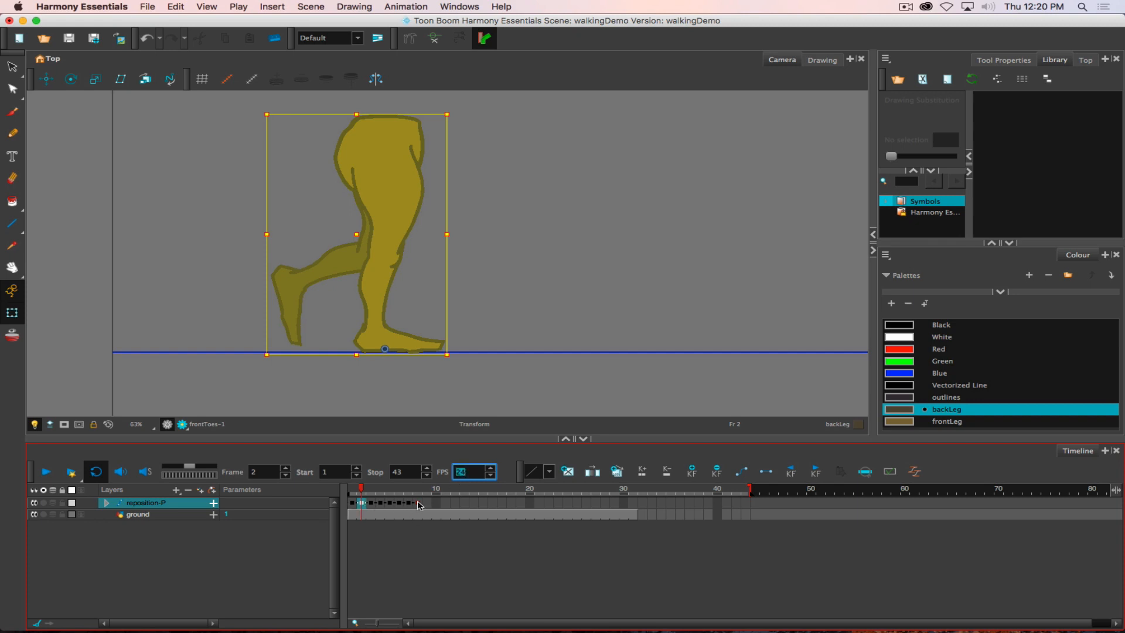
# Space the second to sixth reposition-P poses three frames apart, at frames 4, 7, 10, 13 and 16.
pyautogui.moveTo(420, 505); pyautogui.dragTo(369, 503)
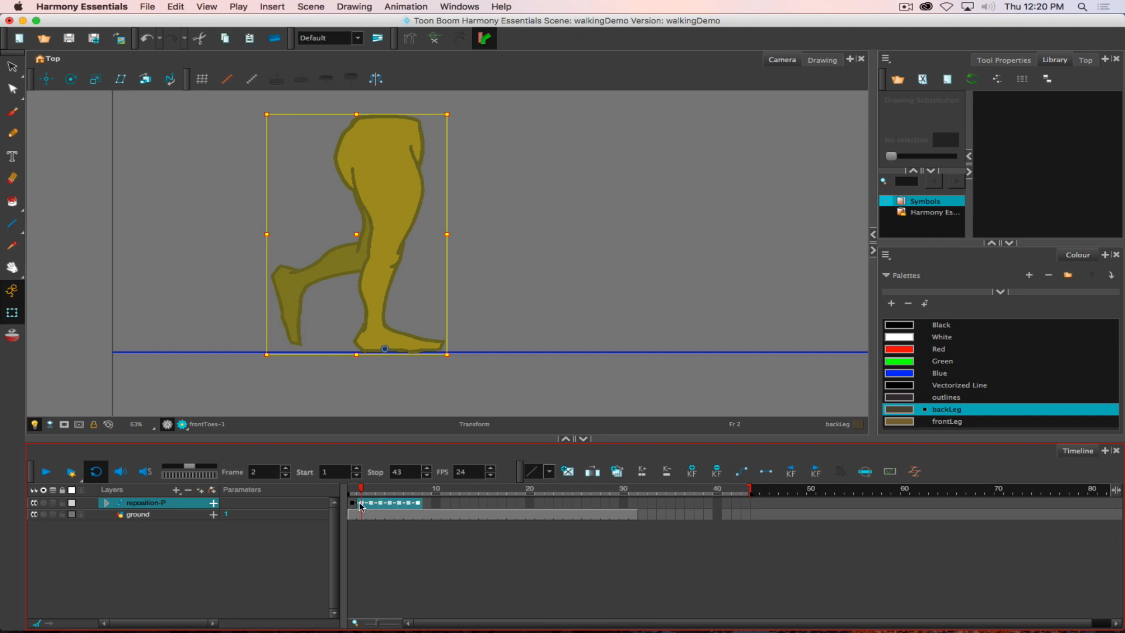
pyautogui.moveTo(363, 503); pyautogui.dragTo(383, 505)
pyautogui.click(392, 506)
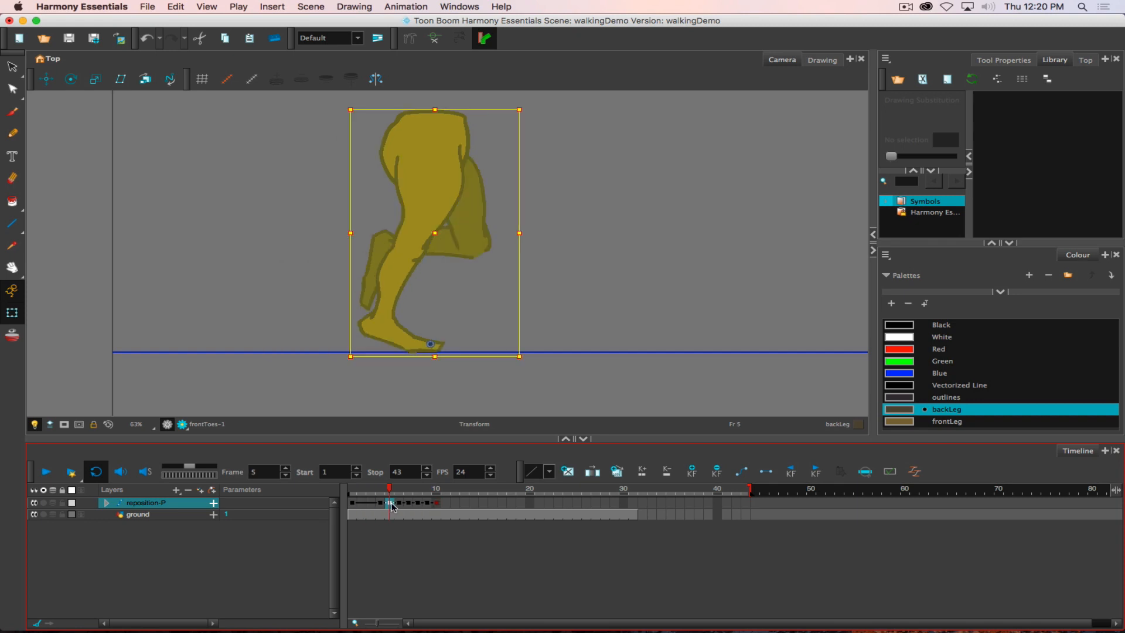
pyautogui.moveTo(453, 507); pyautogui.dragTo(410, 506)
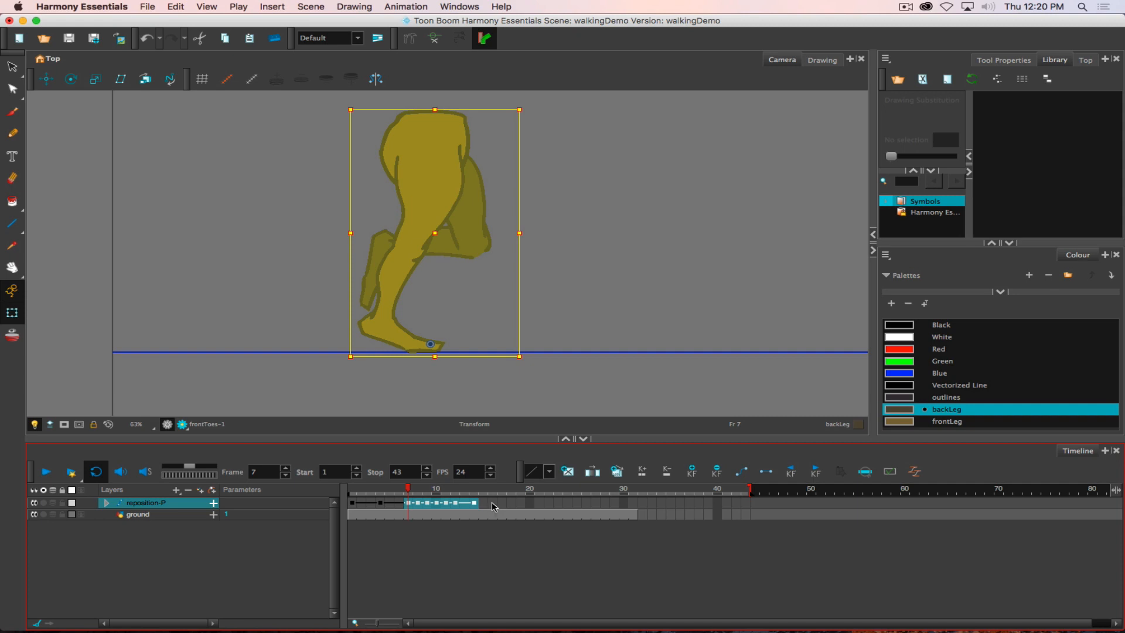
pyautogui.moveTo(492, 508); pyautogui.dragTo(441, 501)
pyautogui.moveTo(538, 504); pyautogui.dragTo(463, 504)
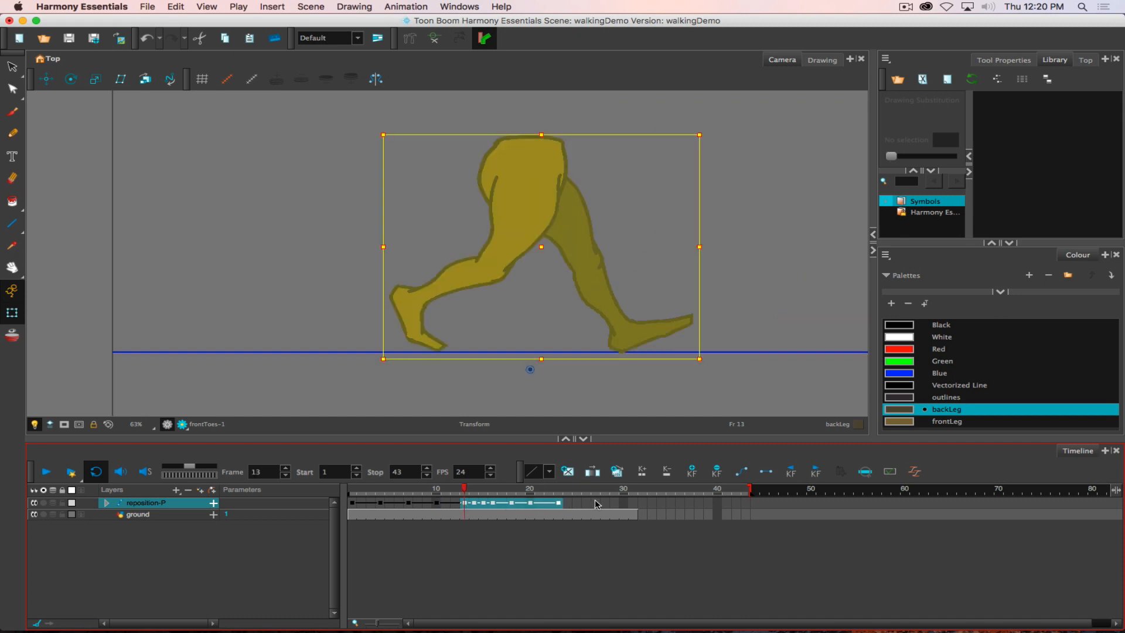
pyautogui.moveTo(583, 506); pyautogui.dragTo(496, 505)
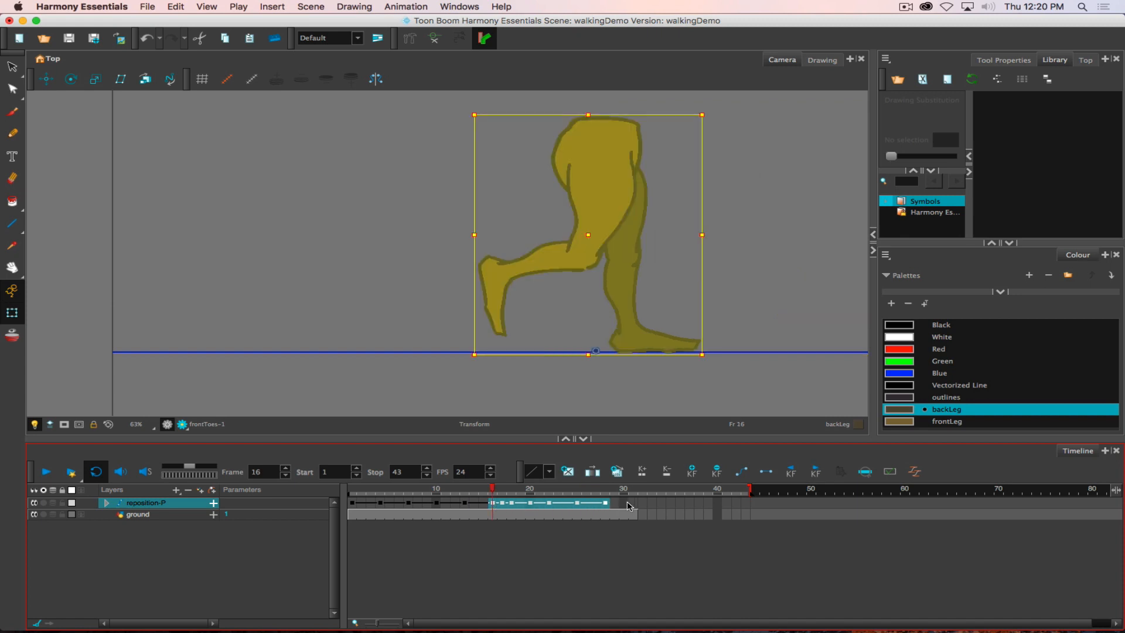
pyautogui.moveTo(494, 489)
pyautogui.mouseDown()
pyautogui.moveTo(341, 473)
pyautogui.moveTo(388, 461)
pyautogui.moveTo(511, 475)
pyautogui.moveTo(494, 476)
pyautogui.mouseUp()
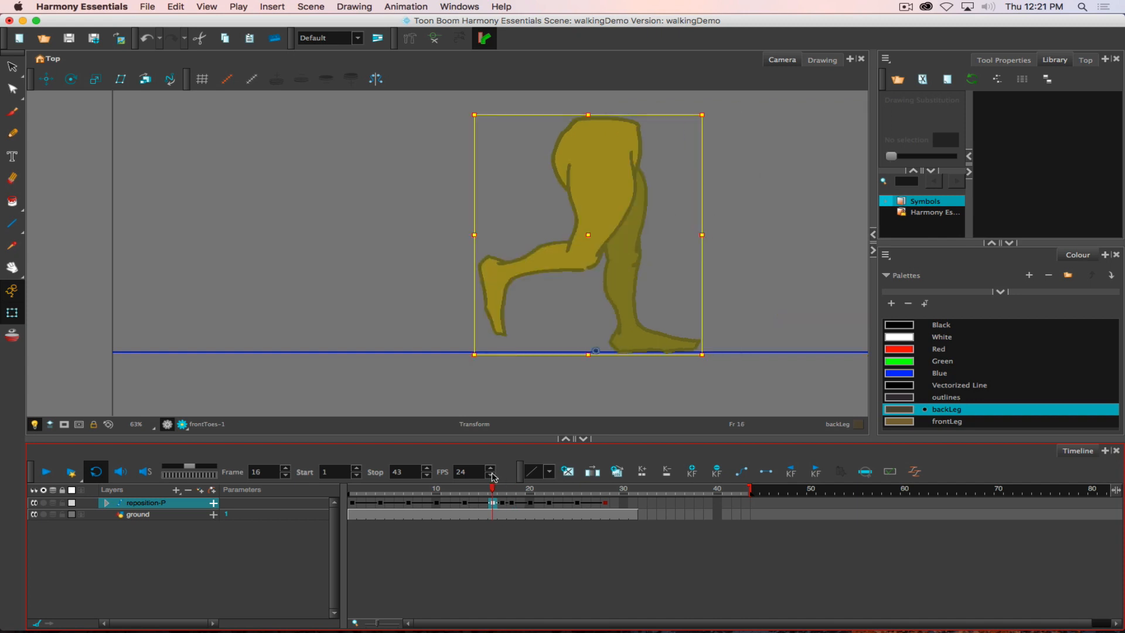
# Move the seventh and eighth reposition-P poses to frames 19 and 22 and delete the leftover keyframes after frame 22.
pyautogui.click(451, 494)
pyautogui.click(503, 506)
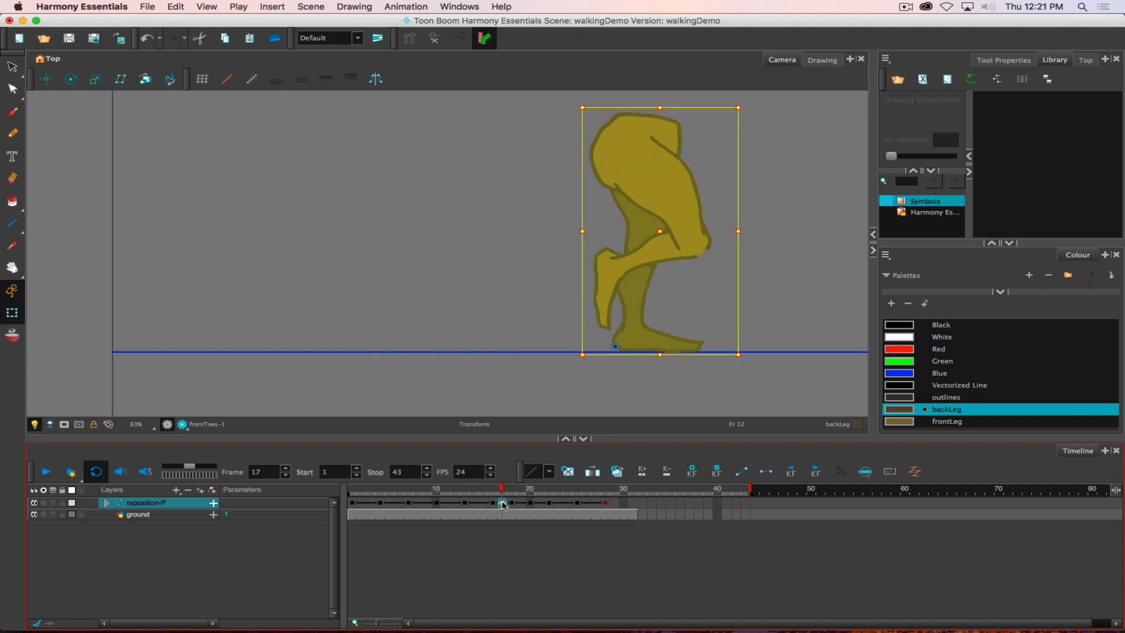
pyautogui.keyDown('shift'); pyautogui.click(607, 504); pyautogui.keyUp('shift')
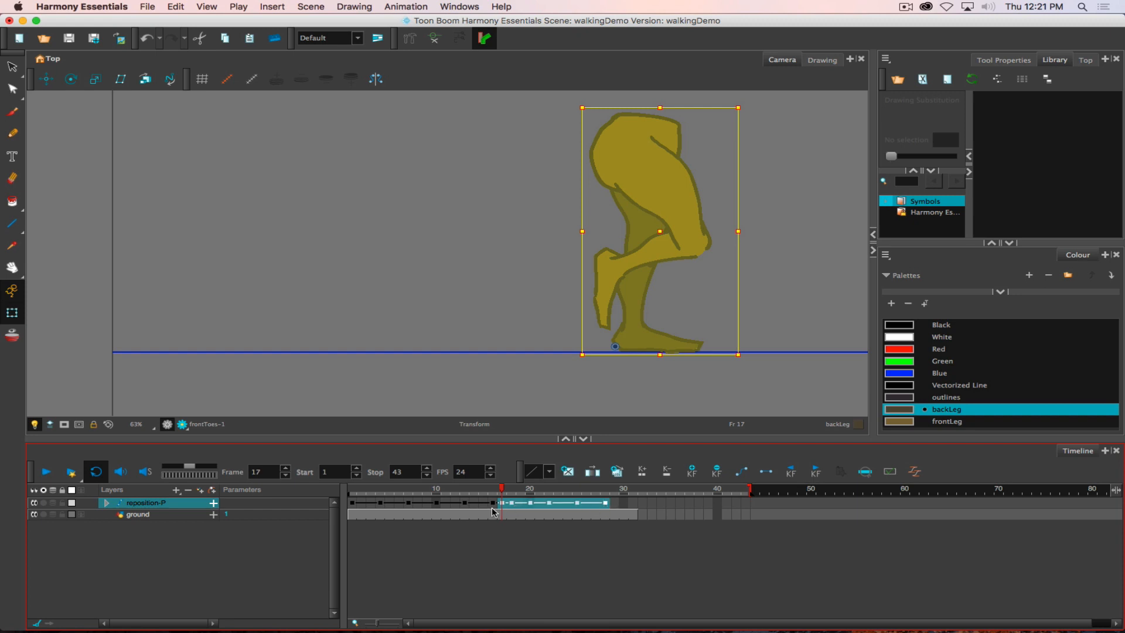
pyautogui.moveTo(506, 505); pyautogui.dragTo(525, 505)
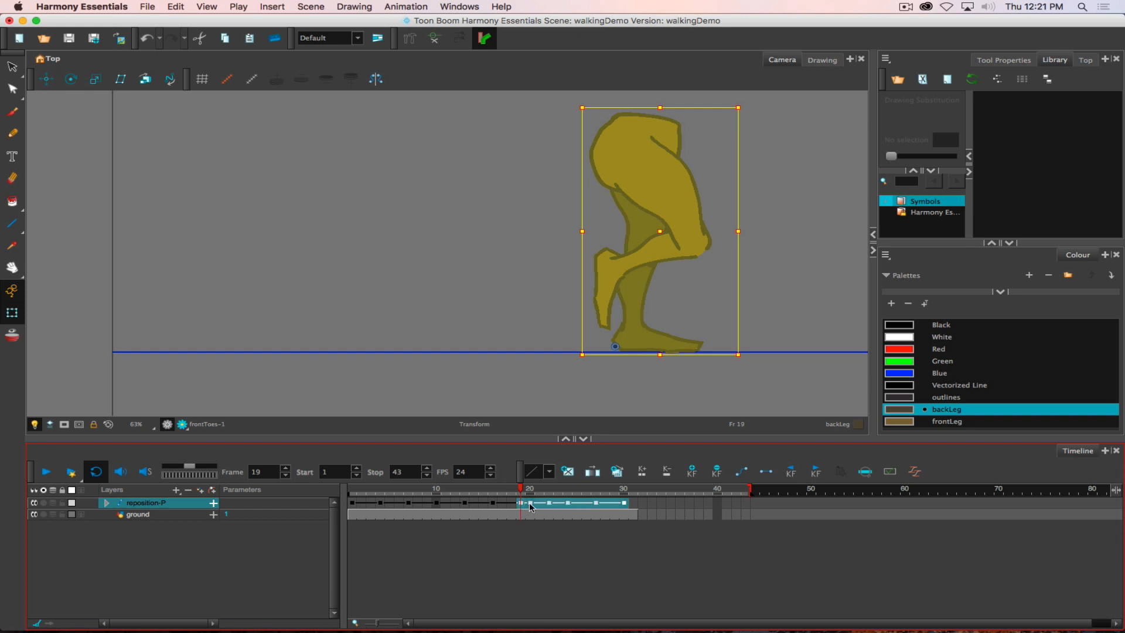
pyautogui.click(530, 505)
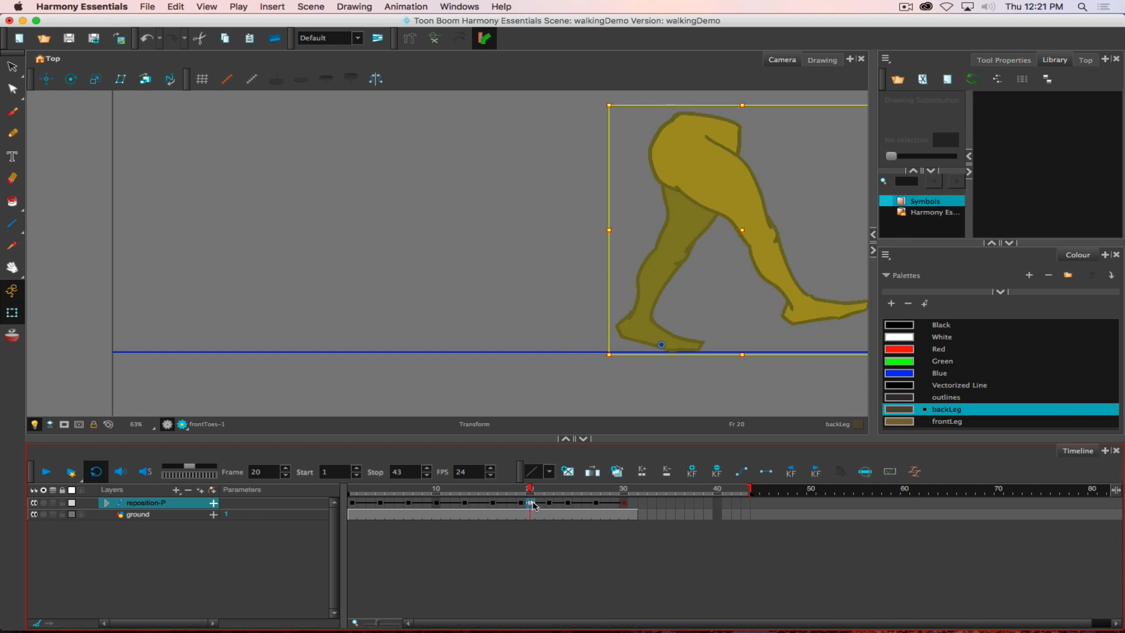
pyautogui.keyDown('shift'); pyautogui.click(626, 505); pyautogui.keyUp('shift')
pyautogui.moveTo(533, 504); pyautogui.dragTo(550, 487)
pyautogui.moveTo(656, 507); pyautogui.dragTo(558, 508)
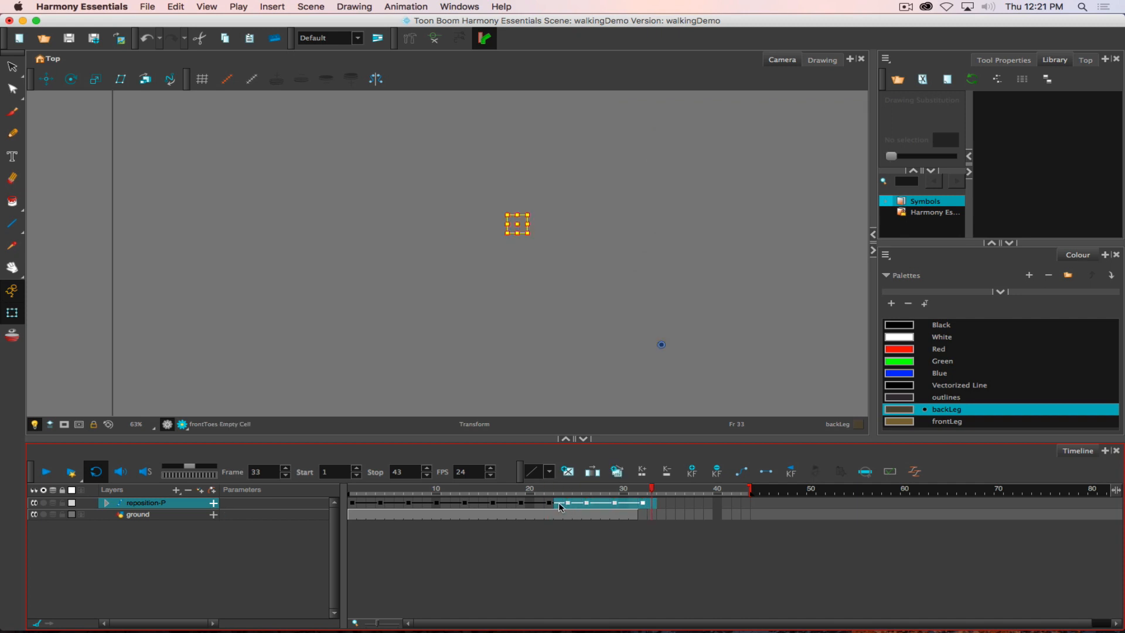
pyautogui.press('Delete')
# Scrub through the respaced poses and play the looped walk at 24 FPS to review its timing, stopping it at the end.
pyautogui.moveTo(466, 490); pyautogui.dragTo(551, 487)
pyautogui.press('Return')
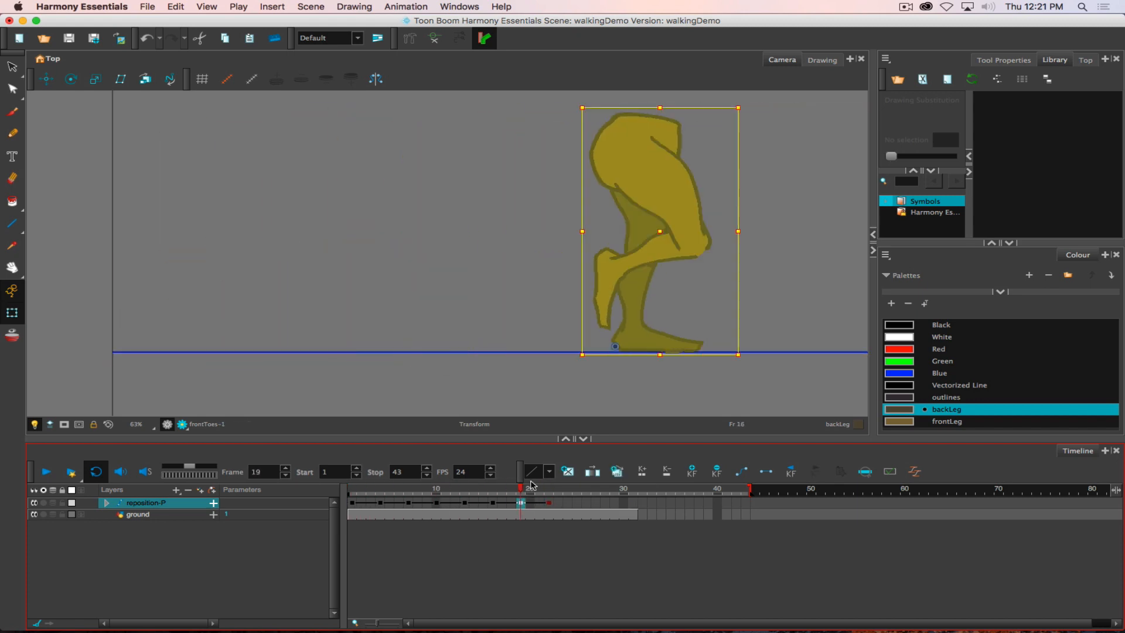
pyautogui.press('Return')
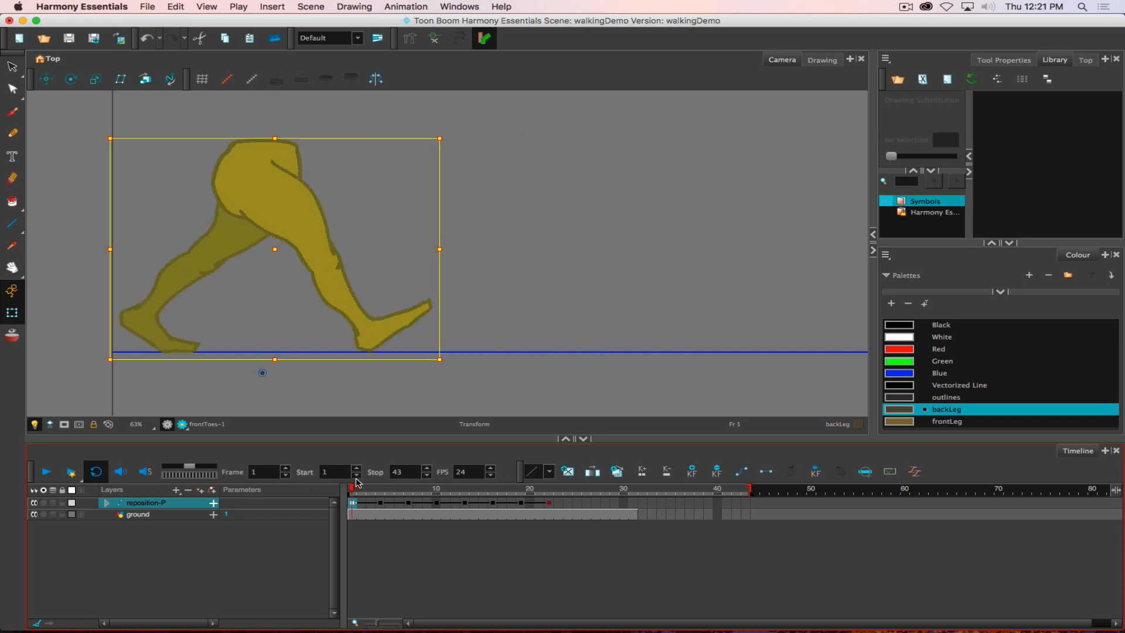
pyautogui.click(391, 485)
pyautogui.moveTo(391, 486); pyautogui.dragTo(415, 488)
pyautogui.click(38, 469)
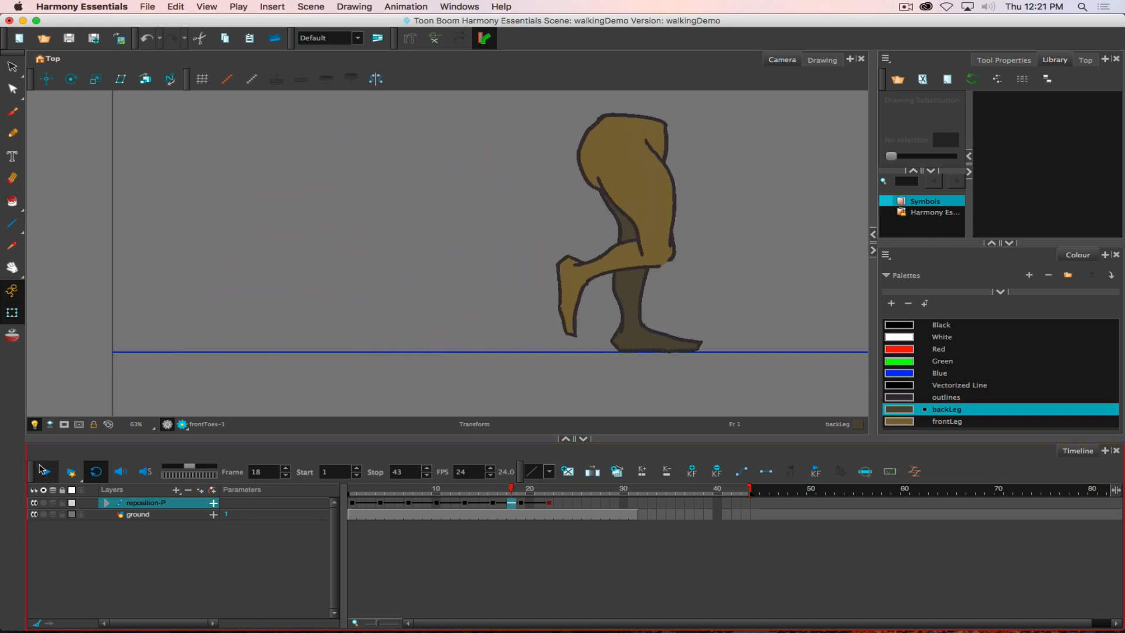
pyautogui.click(39, 469)
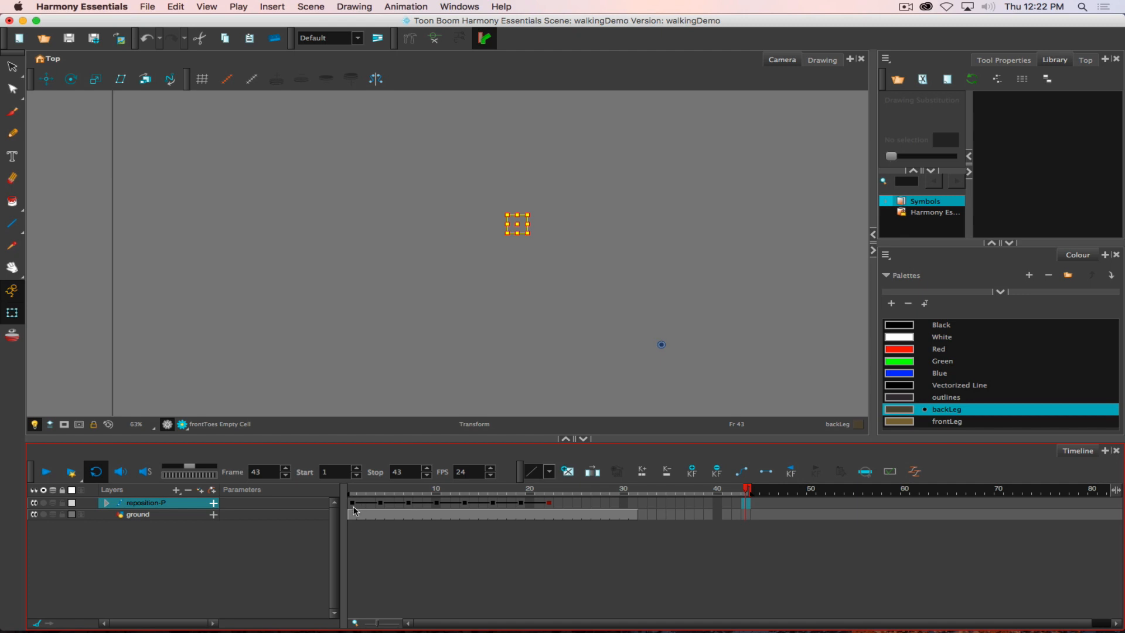
# Copy all reposition-P keyframes from frames 1 to 22 and paste them starting at frame 25.
pyautogui.click(352, 503)
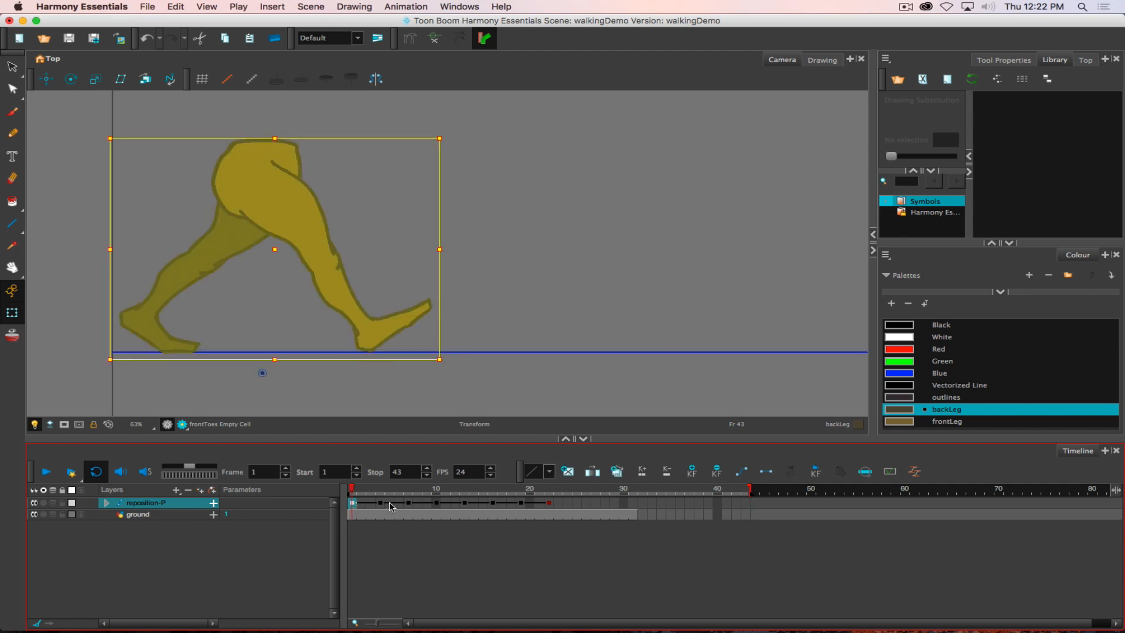
pyautogui.keyDown('shift'); pyautogui.click(551, 505); pyautogui.keyUp('shift')
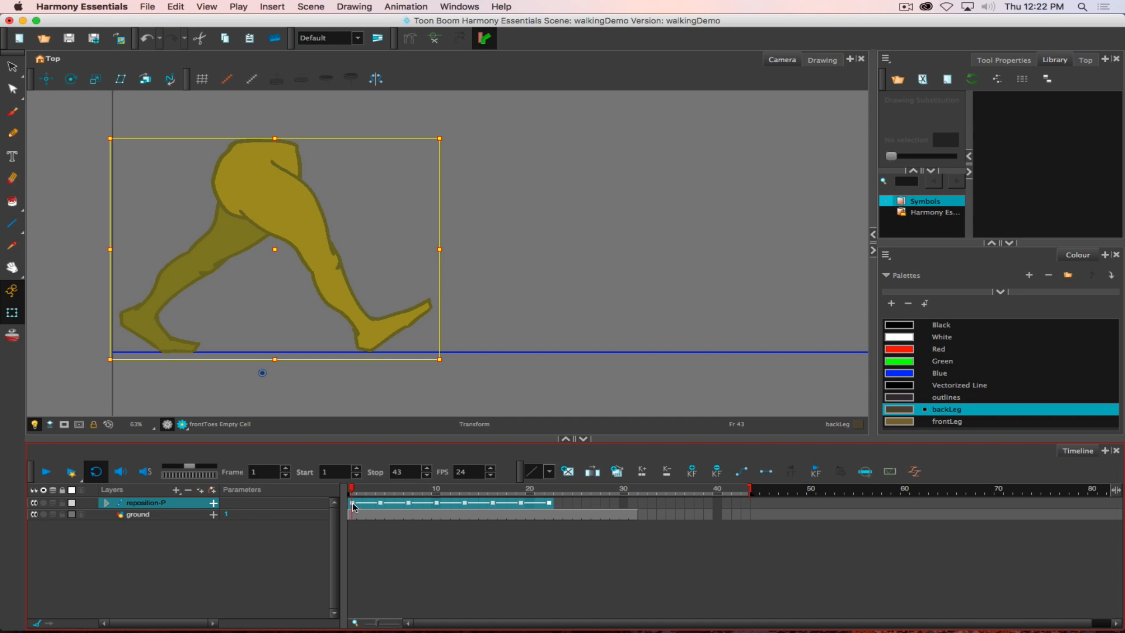
pyautogui.press('super+c')
pyautogui.click(564, 507)
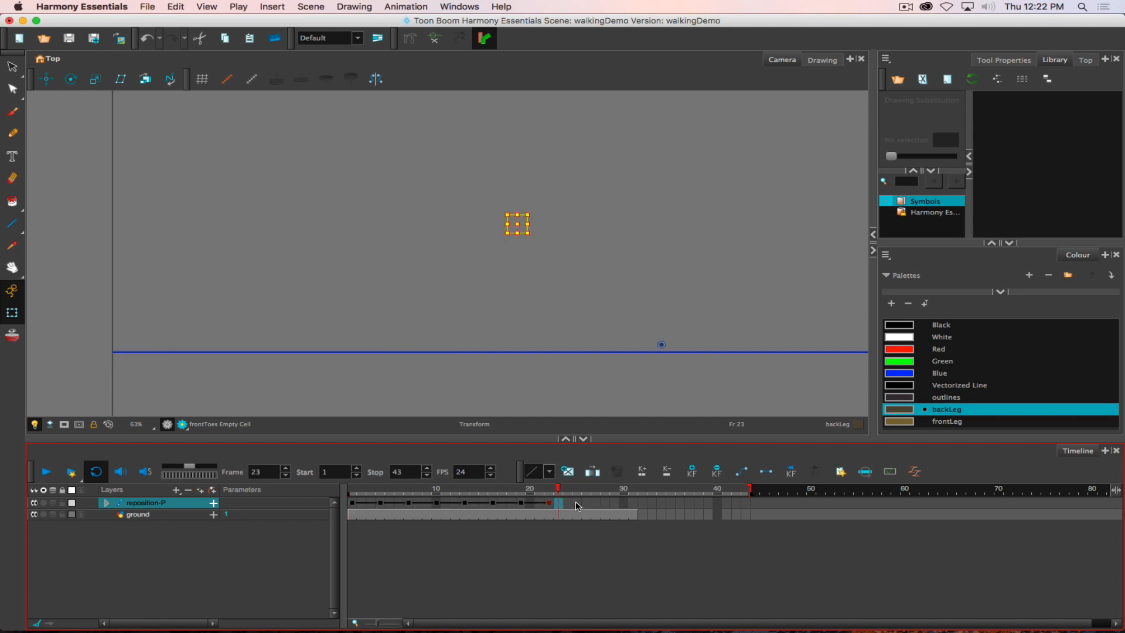
pyautogui.click(577, 505)
pyautogui.press('super+v')
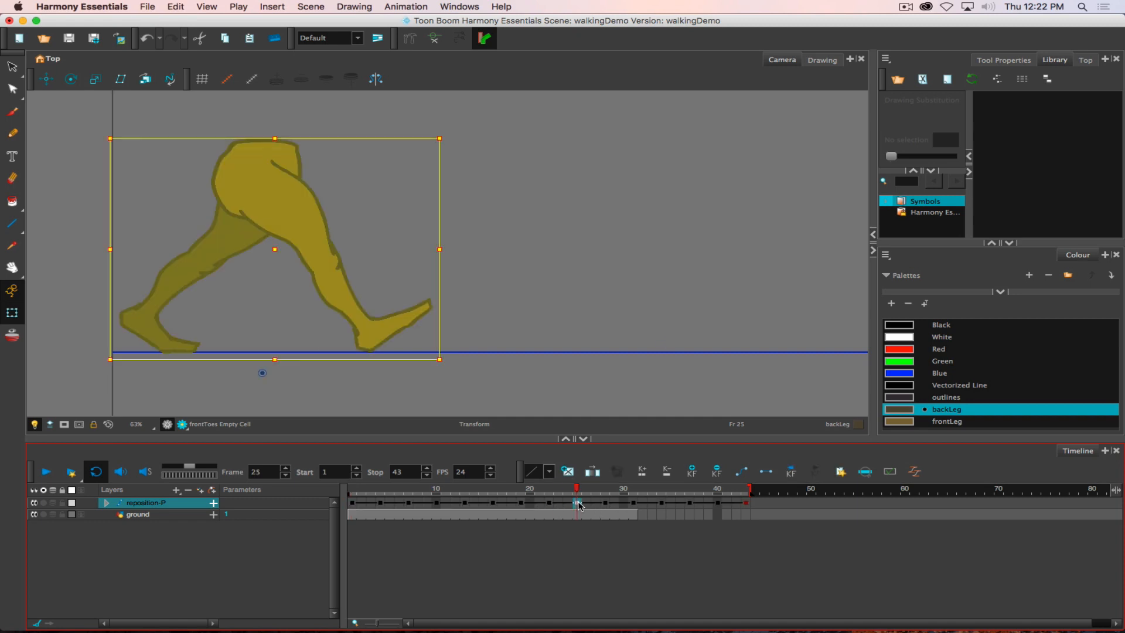
# Compare the walk's last pose at frame 22 with the pasted first pose at frame 25, viewing the whole camera frame.
pyautogui.moveTo(577, 491)
pyautogui.mouseDown()
pyautogui.moveTo(373, 479)
pyautogui.moveTo(623, 491)
pyautogui.moveTo(507, 488)
pyautogui.moveTo(583, 481)
pyautogui.moveTo(558, 481)
pyautogui.mouseUp()
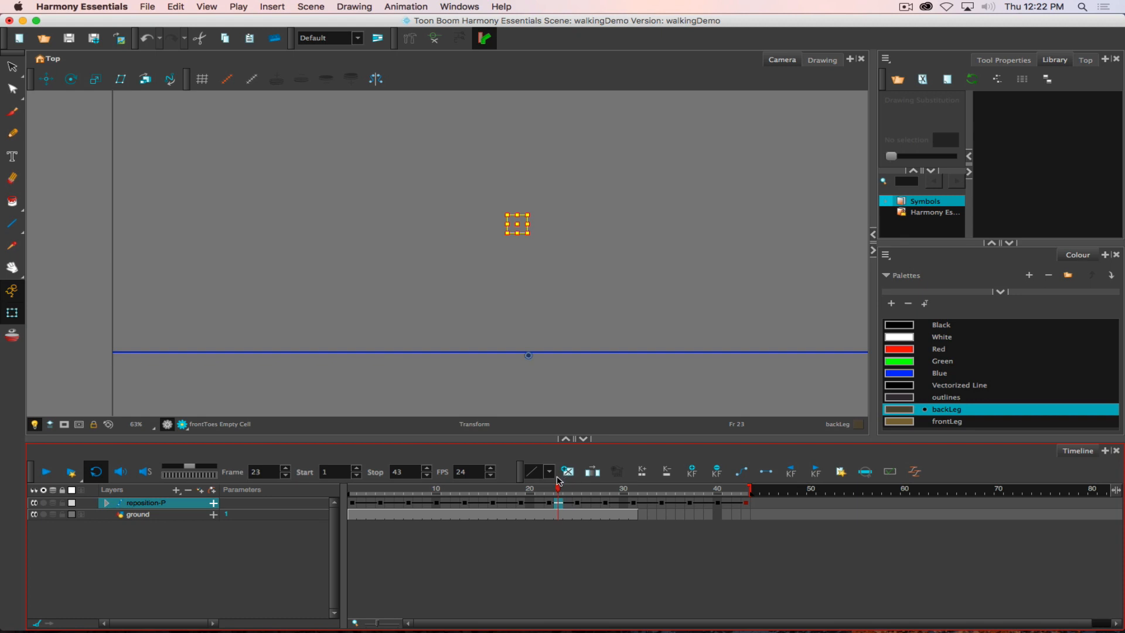
pyautogui.click(577, 503)
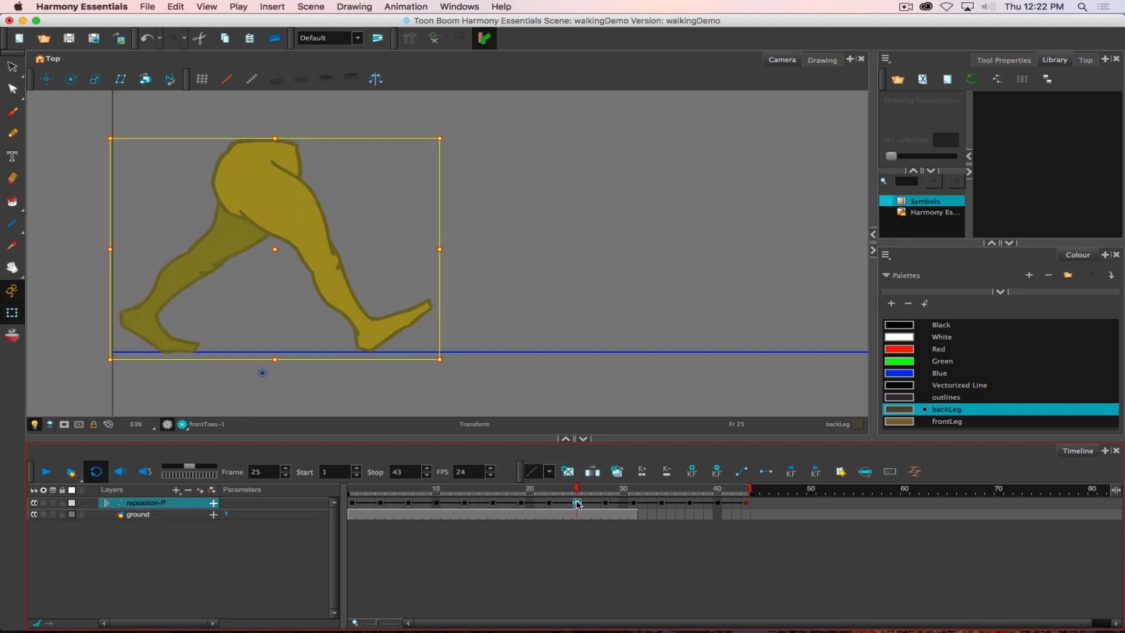
pyautogui.click(550, 502)
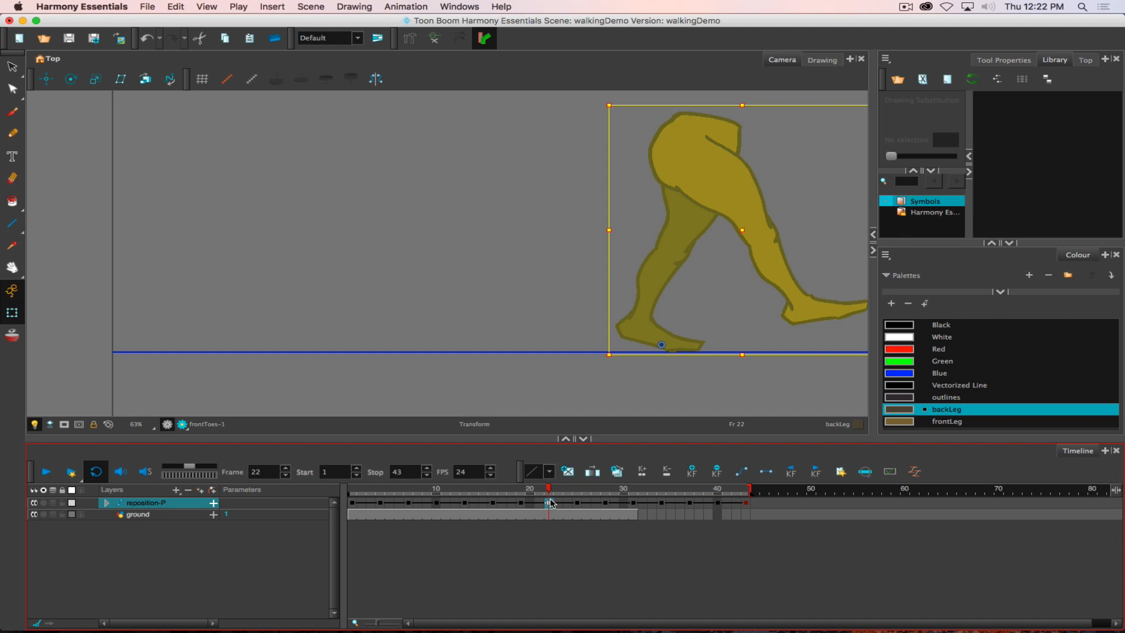
pyautogui.click(578, 503)
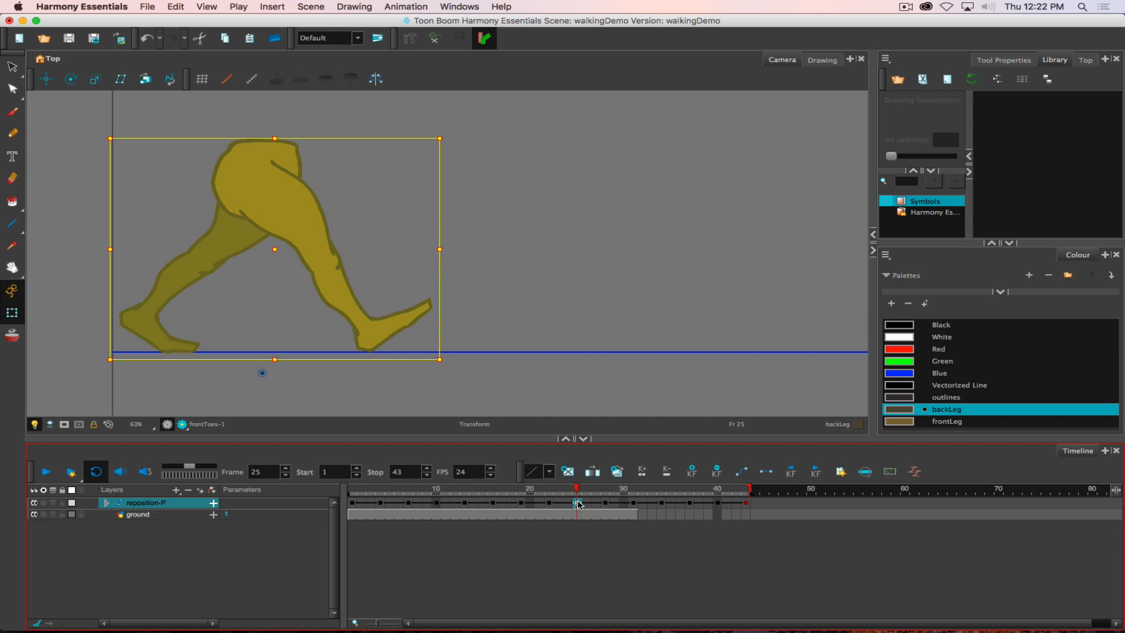
pyautogui.scroll(2, 407, 377)
pyautogui.scroll(-4, 404, 369)
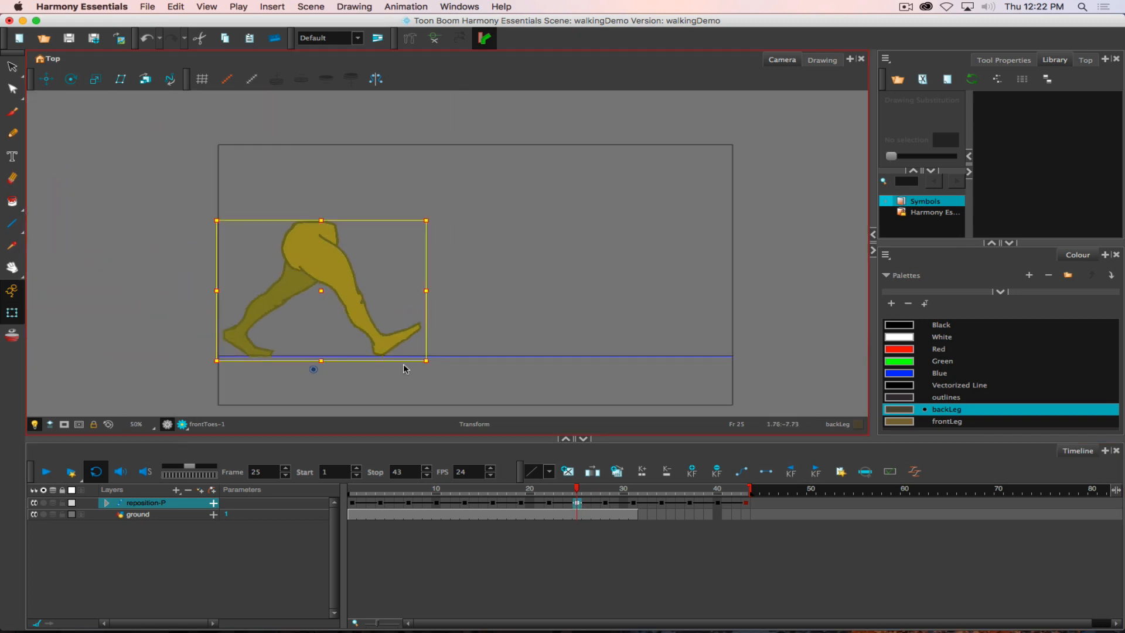
pyautogui.scroll(-2, 405, 368)
pyautogui.click(429, 490)
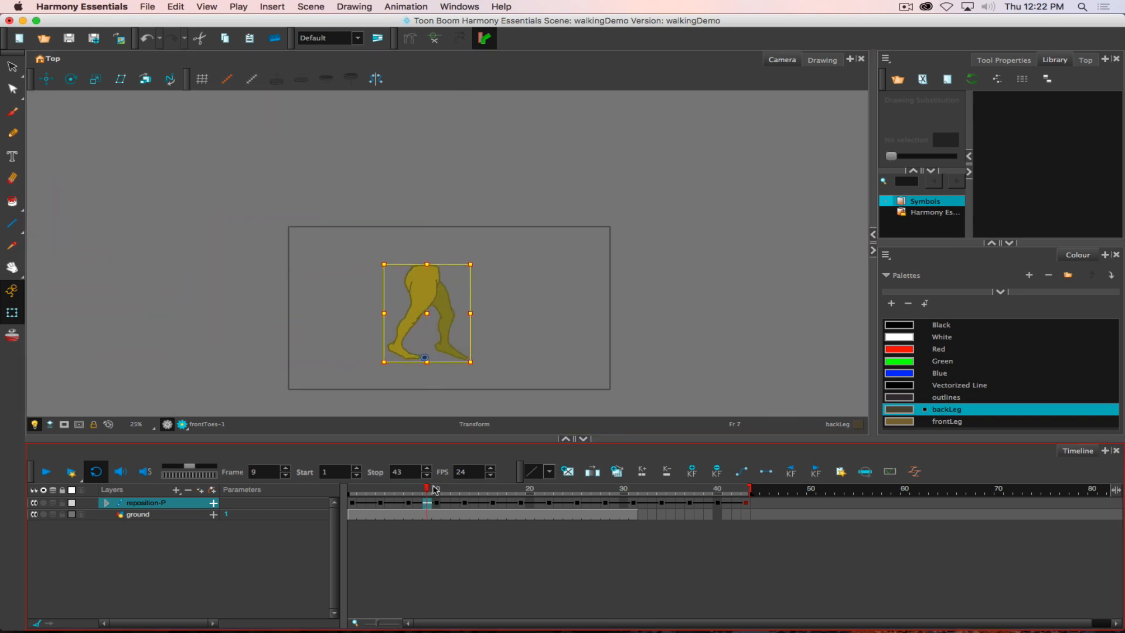
pyautogui.moveTo(436, 490)
pyautogui.mouseDown()
pyautogui.moveTo(559, 489)
pyautogui.moveTo(549, 489)
pyautogui.mouseUp()
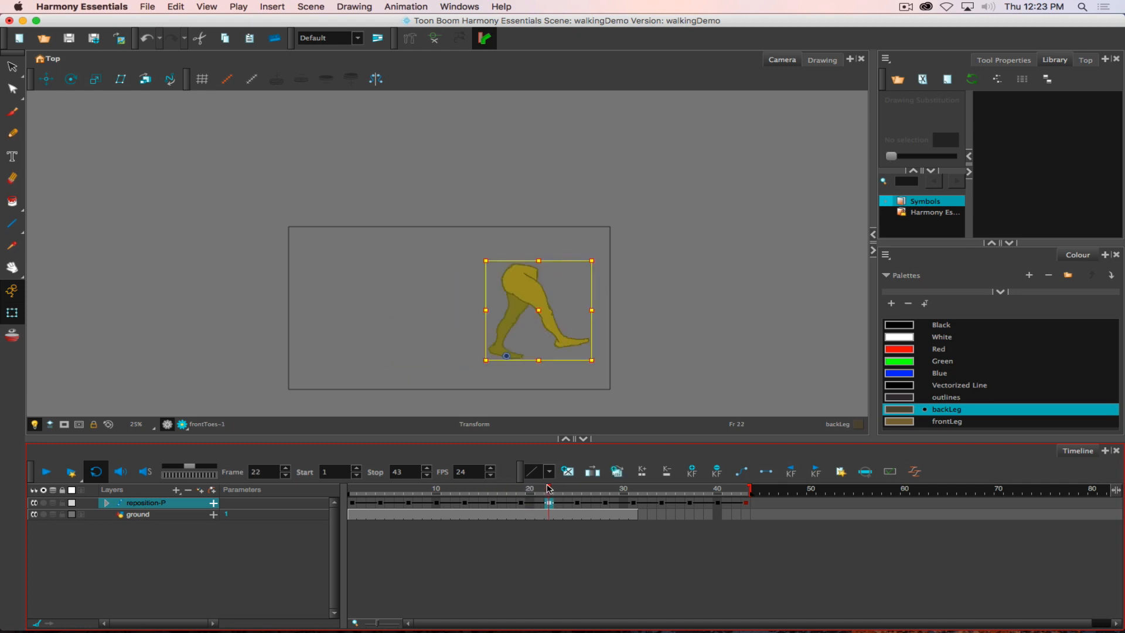
pyautogui.click(578, 503)
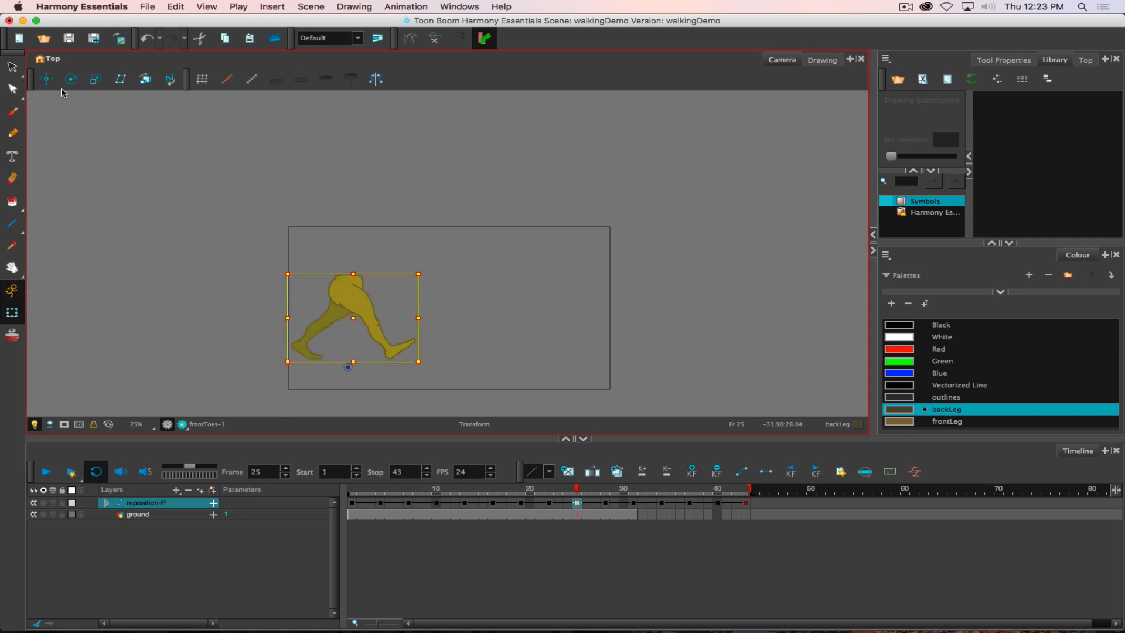
# Turn on onion skinning with the Transform tool active, extend its range to following frames, and go to frame 16.
pyautogui.click(46, 78)
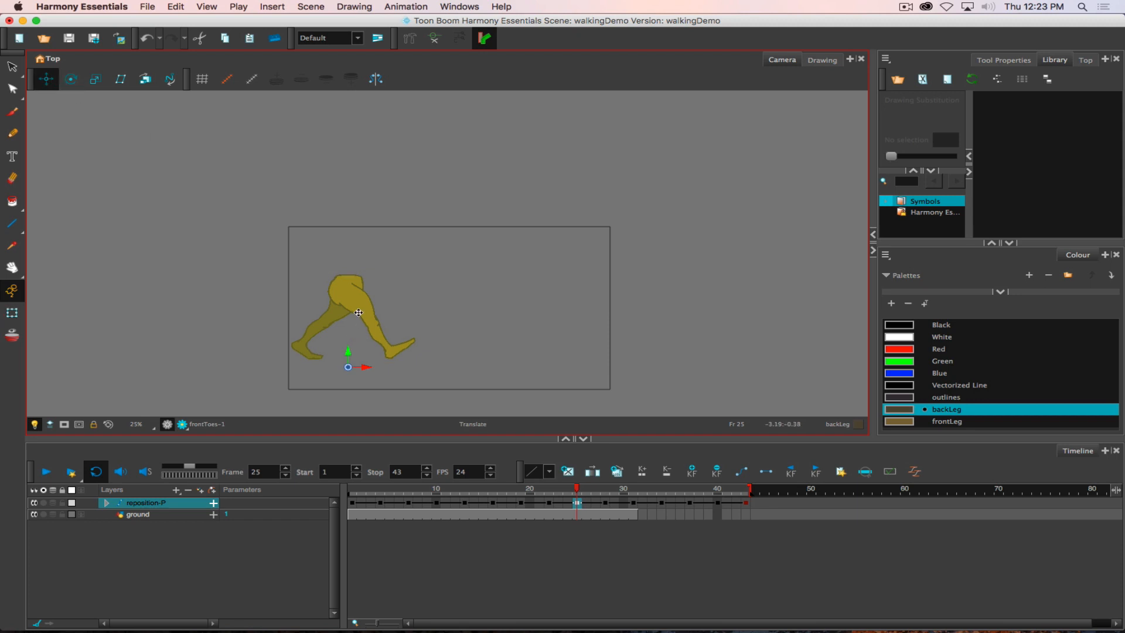
pyautogui.click(12, 335)
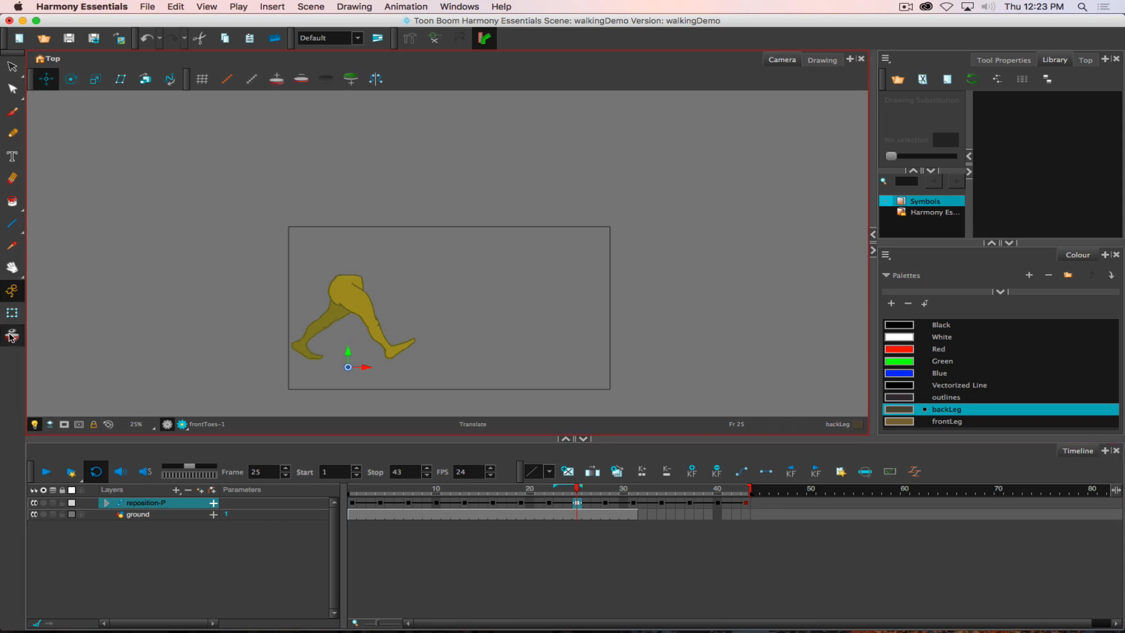
pyautogui.click(12, 311)
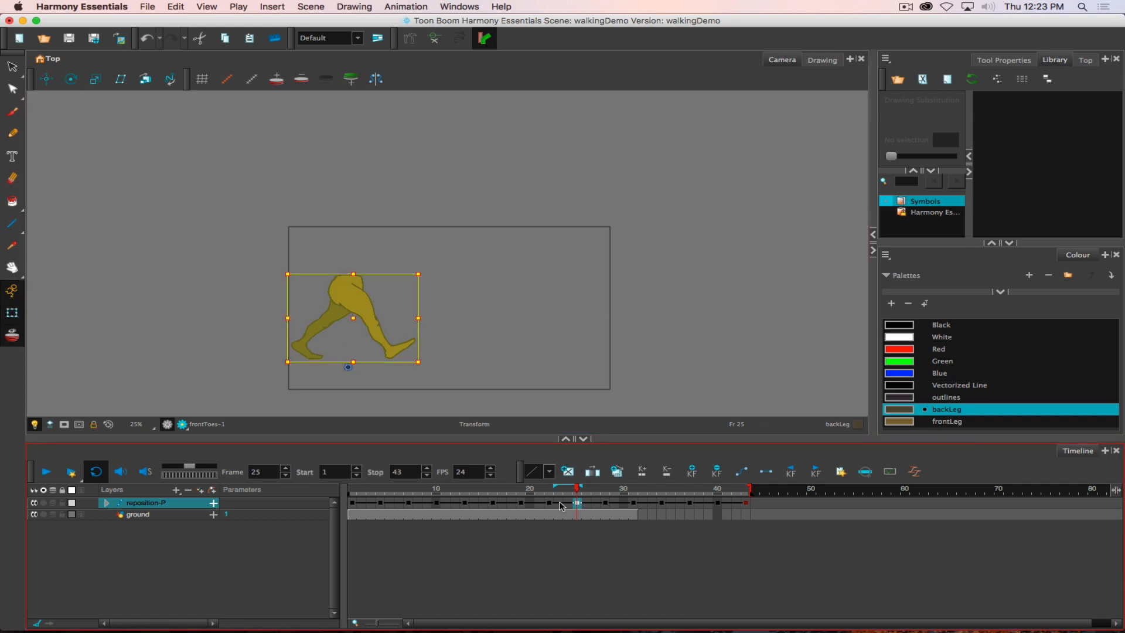
pyautogui.moveTo(579, 490)
pyautogui.mouseDown()
pyautogui.moveTo(611, 488)
pyautogui.moveTo(578, 490)
pyautogui.moveTo(598, 489)
pyautogui.mouseUp()
pyautogui.click(496, 491)
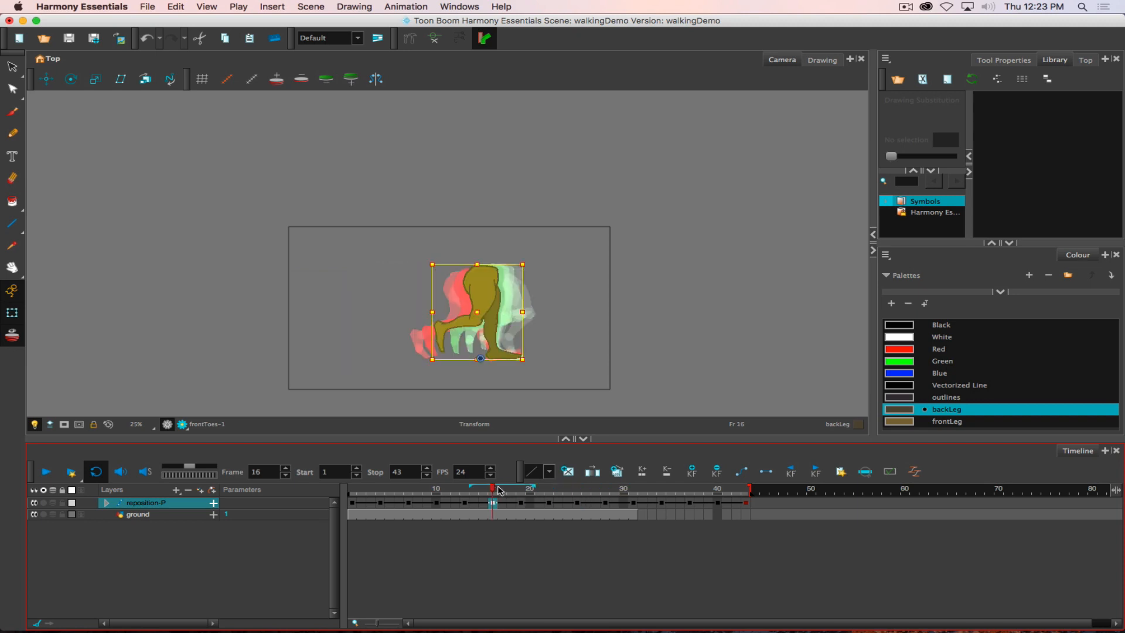
# Compare the reposition-P poses at frames 25, 28, 31, 22 and 19 with their onion-skinned neighbours.
pyautogui.click(579, 503)
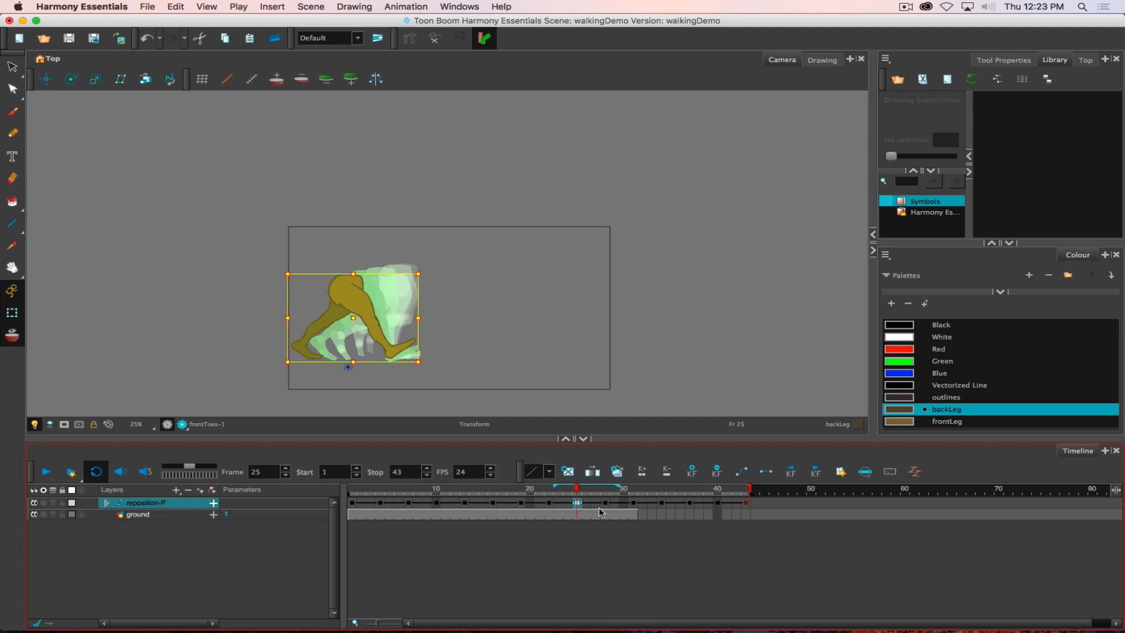
pyautogui.click(607, 503)
pyautogui.click(606, 503)
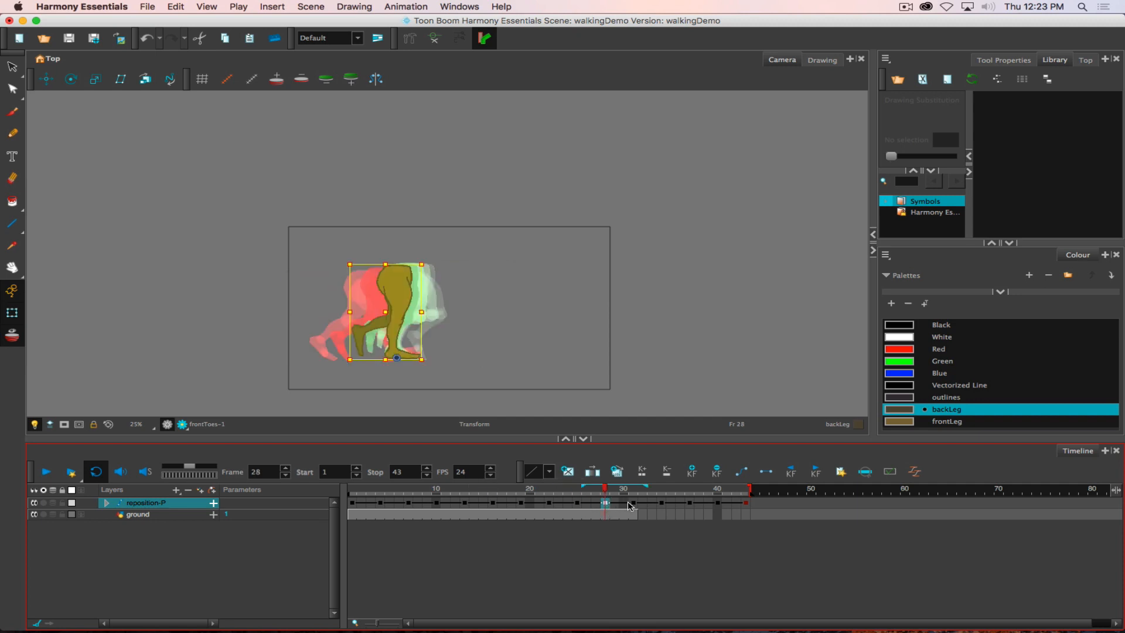
pyautogui.click(634, 503)
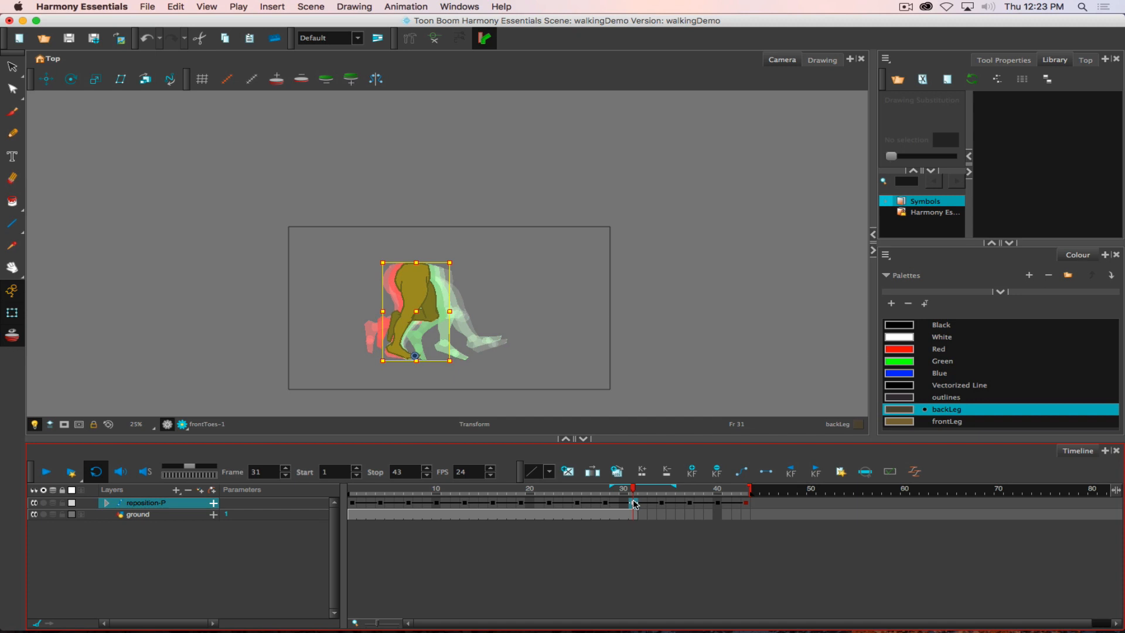
pyautogui.click(551, 502)
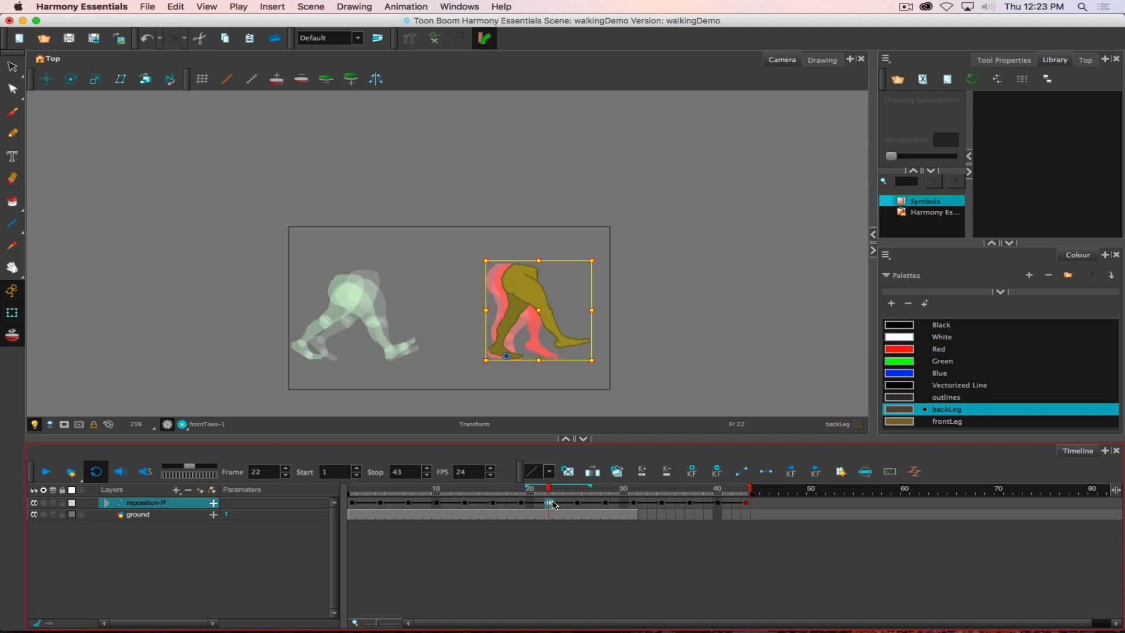
pyautogui.click(521, 503)
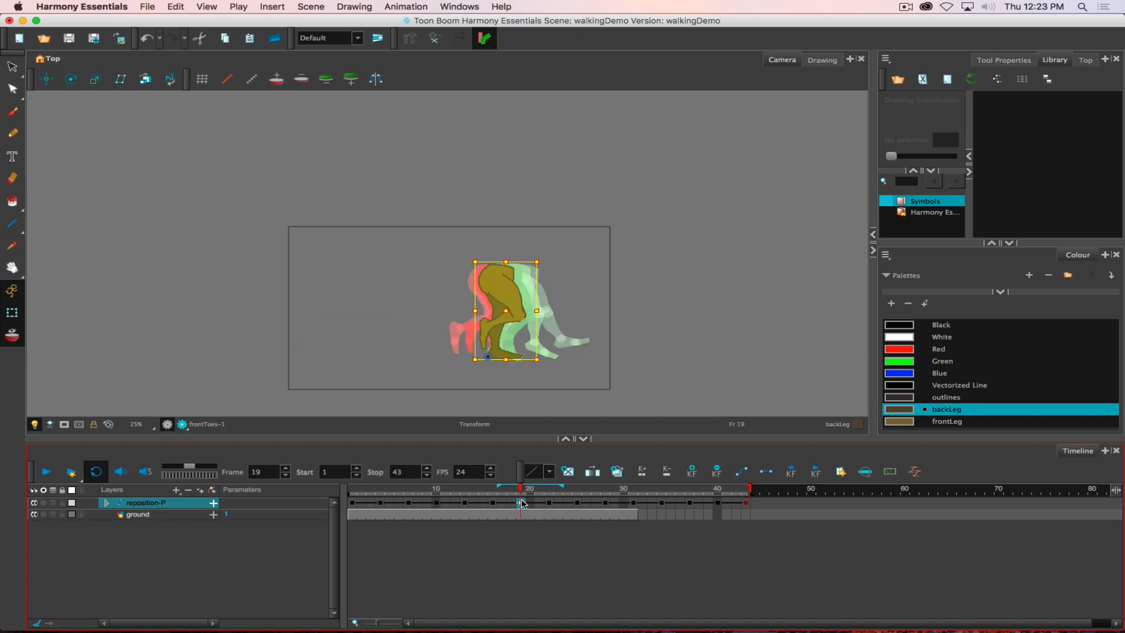
pyautogui.click(551, 502)
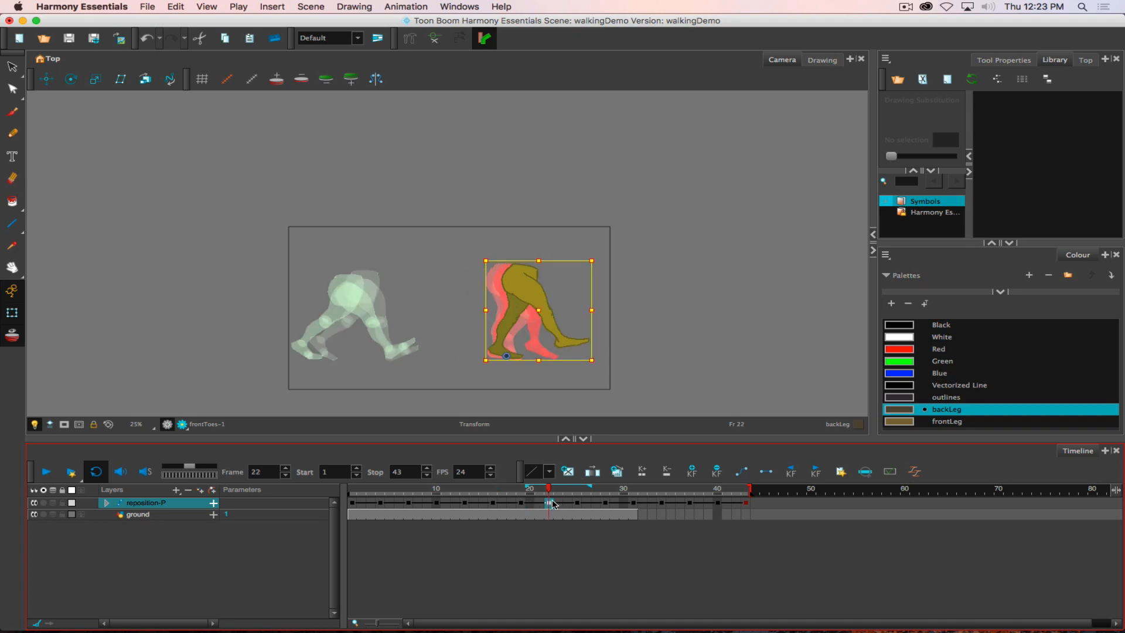
# Move the legs at frame 25 forward to just ahead of the frame 22 pose, extending onion skinning back to frame 22 and removing following frames.
pyautogui.click(578, 504)
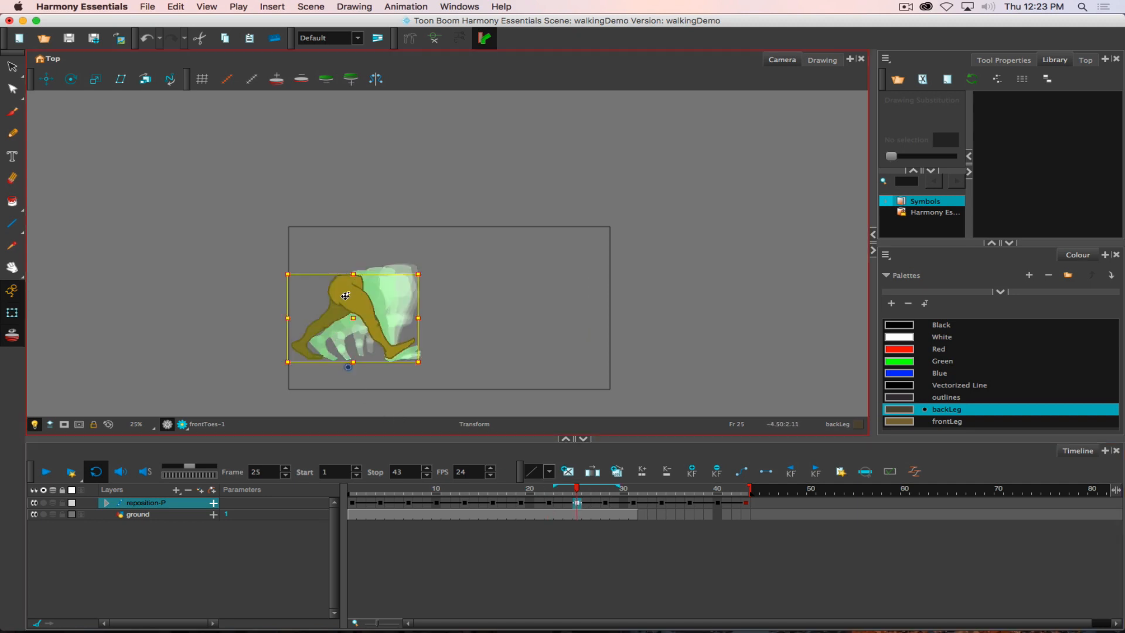
pyautogui.moveTo(345, 296); pyautogui.dragTo(589, 303)
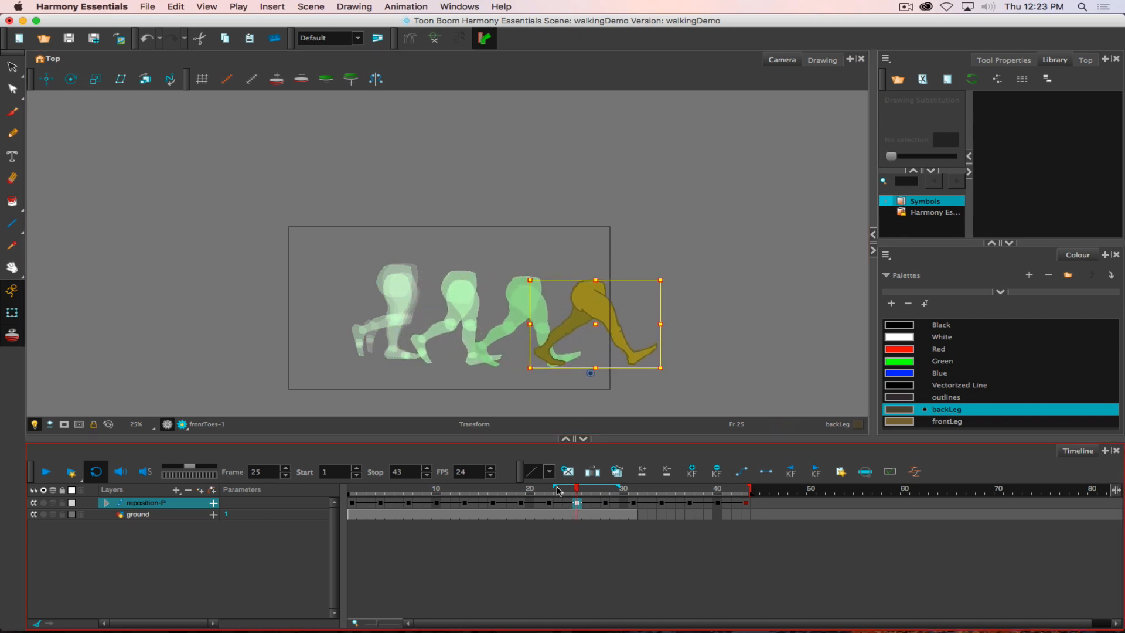
pyautogui.moveTo(557, 490); pyautogui.dragTo(544, 484)
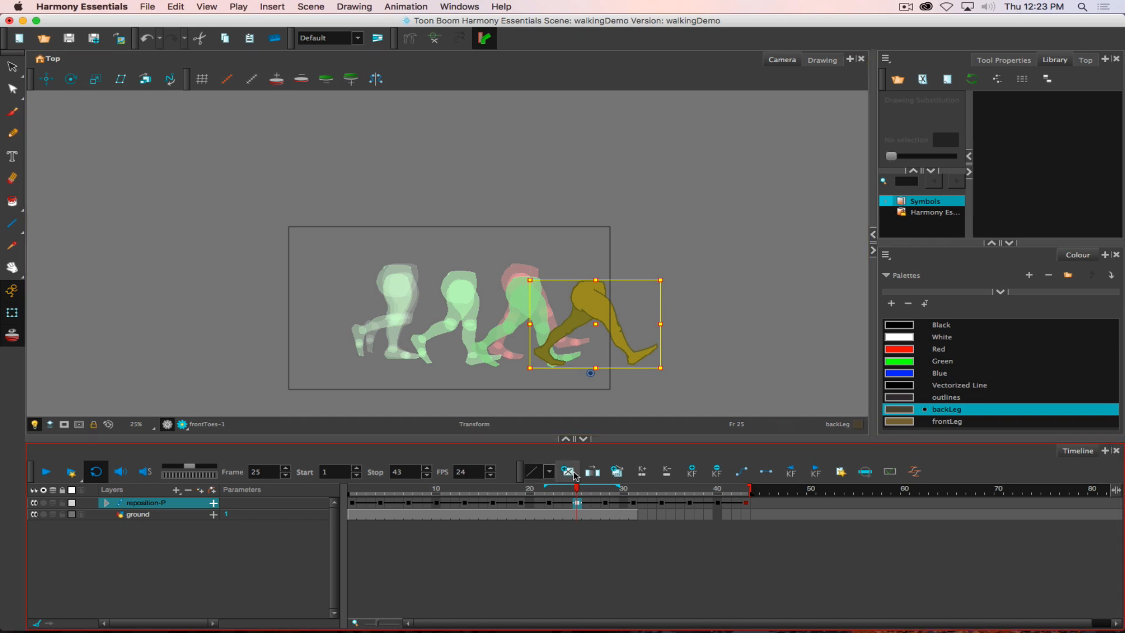
pyautogui.moveTo(607, 486); pyautogui.dragTo(578, 487)
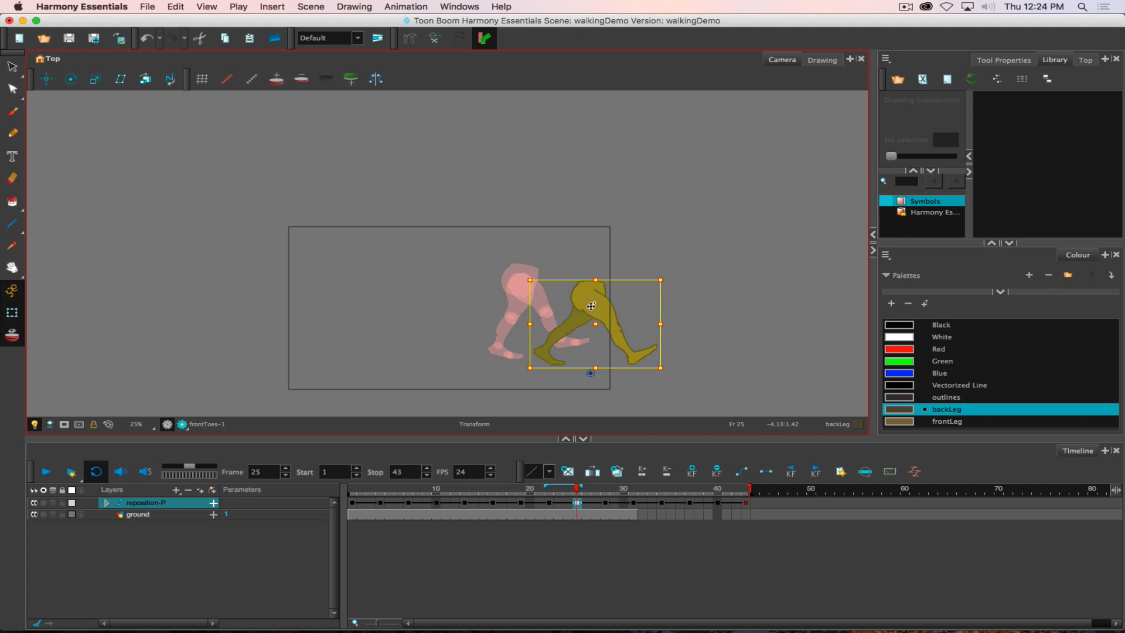
pyautogui.moveTo(592, 306); pyautogui.dragTo(552, 301)
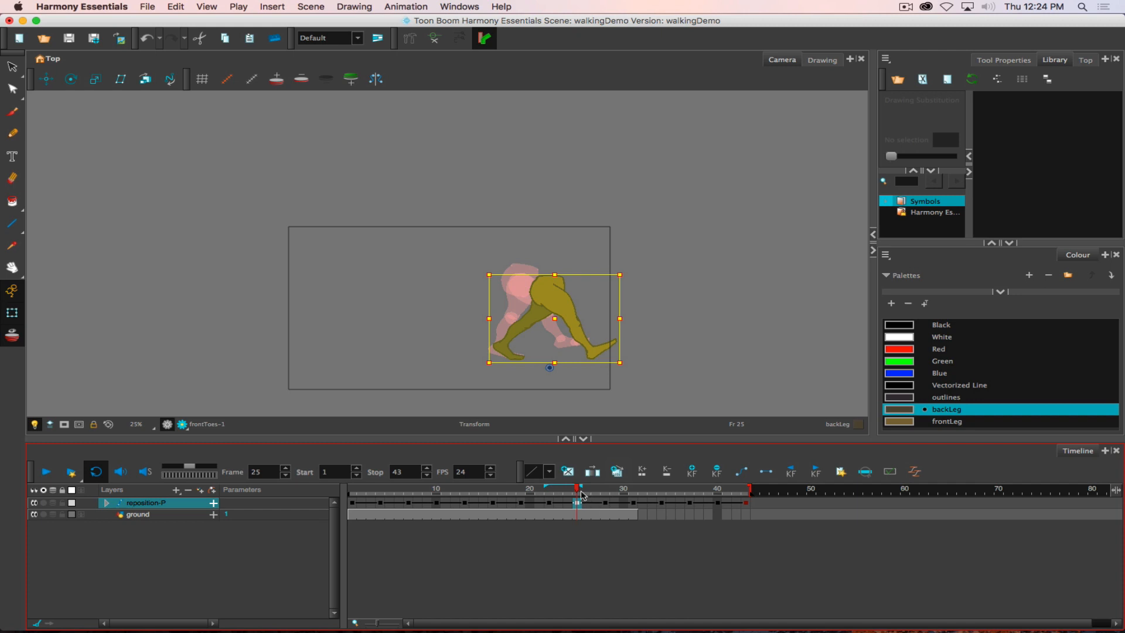
# Move the legs at frame 28 forward so their pose continues on from the onion-skinned frame 25 pose.
pyautogui.moveTo(579, 491); pyautogui.dragTo(604, 491)
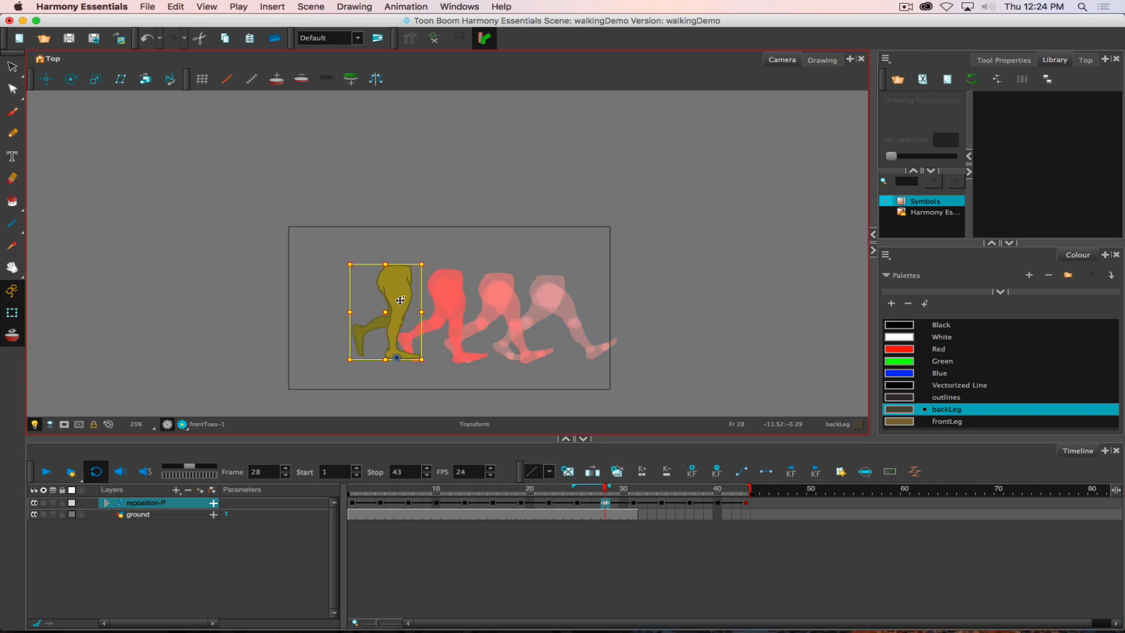
pyautogui.moveTo(400, 300)
pyautogui.mouseDown()
pyautogui.moveTo(583, 280)
pyautogui.moveTo(508, 269)
pyautogui.moveTo(602, 307)
pyautogui.mouseUp()
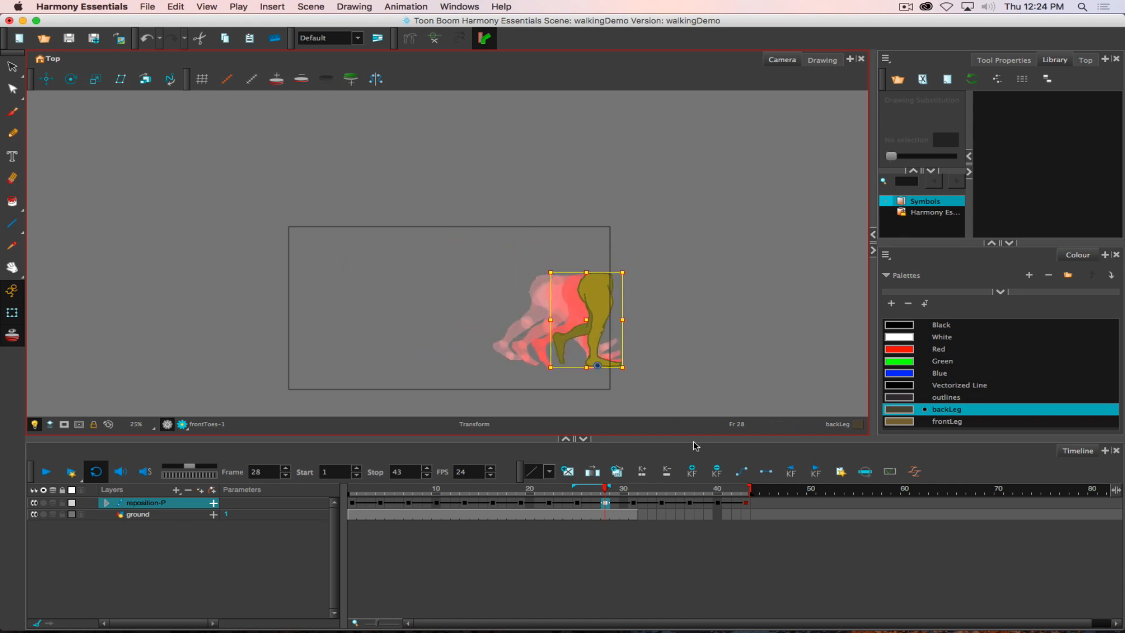
# Extend the ground drawing's exposure to frame 43 and raise the frame 28 legs onto the ground line.
pyautogui.click(746, 515)
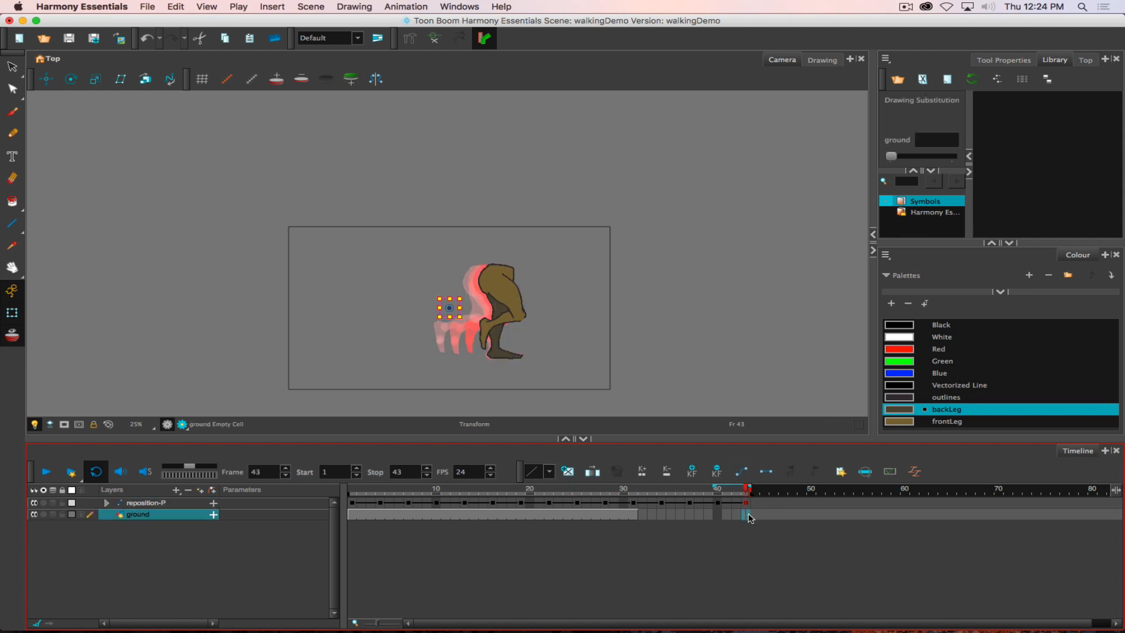
pyautogui.hotkey('alt', 'shift', 'r')
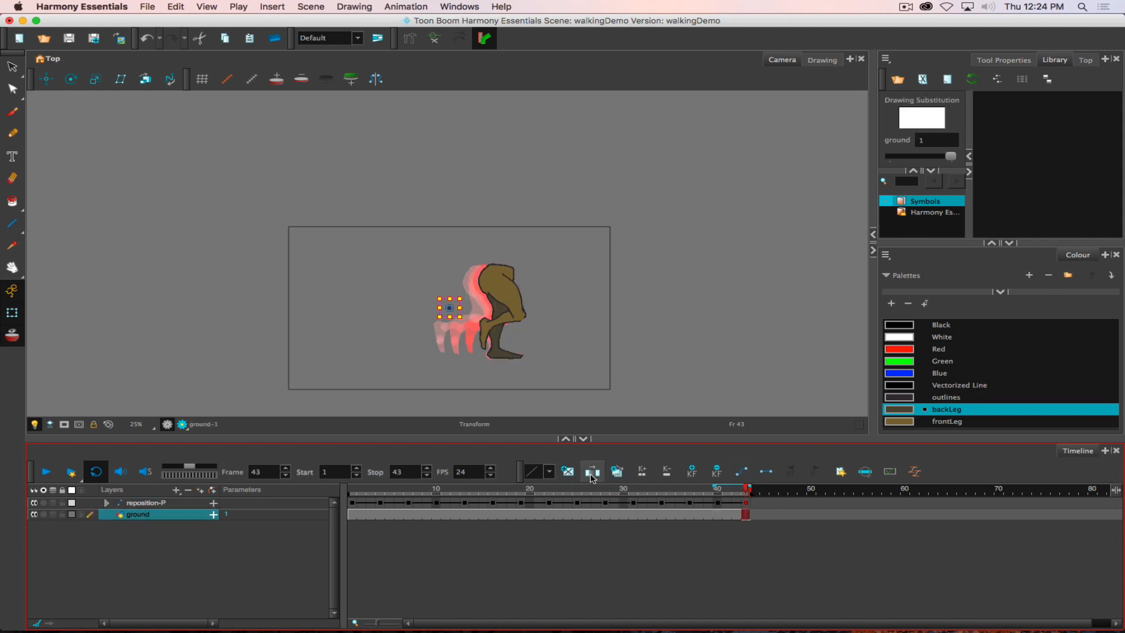
pyautogui.click(605, 492)
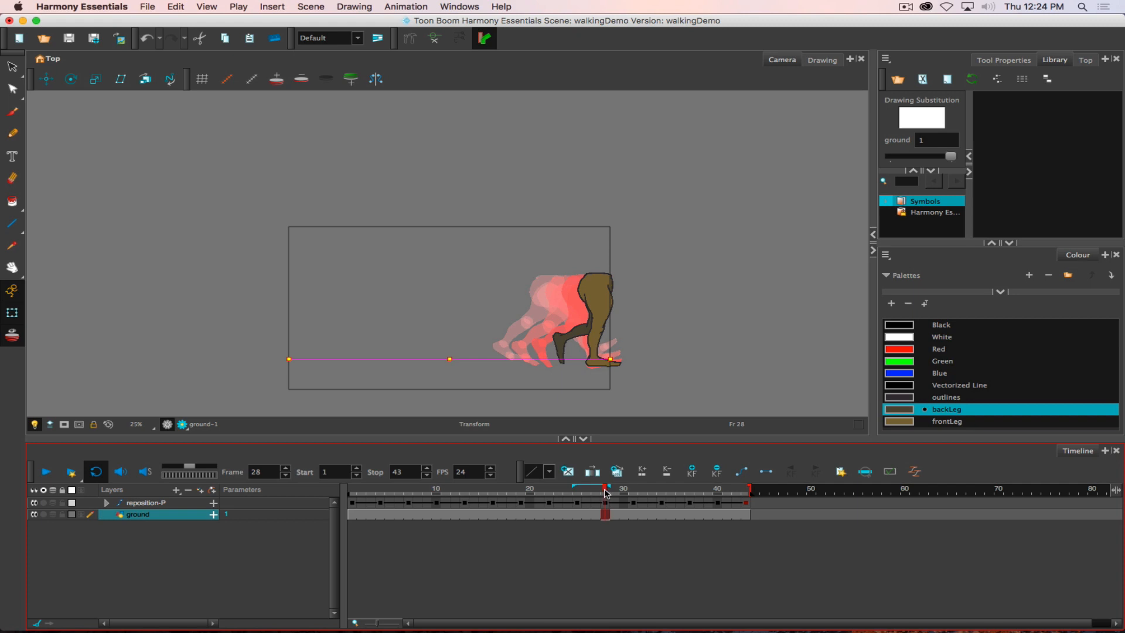
pyautogui.moveTo(605, 492)
pyautogui.mouseDown()
pyautogui.moveTo(550, 489)
pyautogui.moveTo(607, 484)
pyautogui.mouseUp()
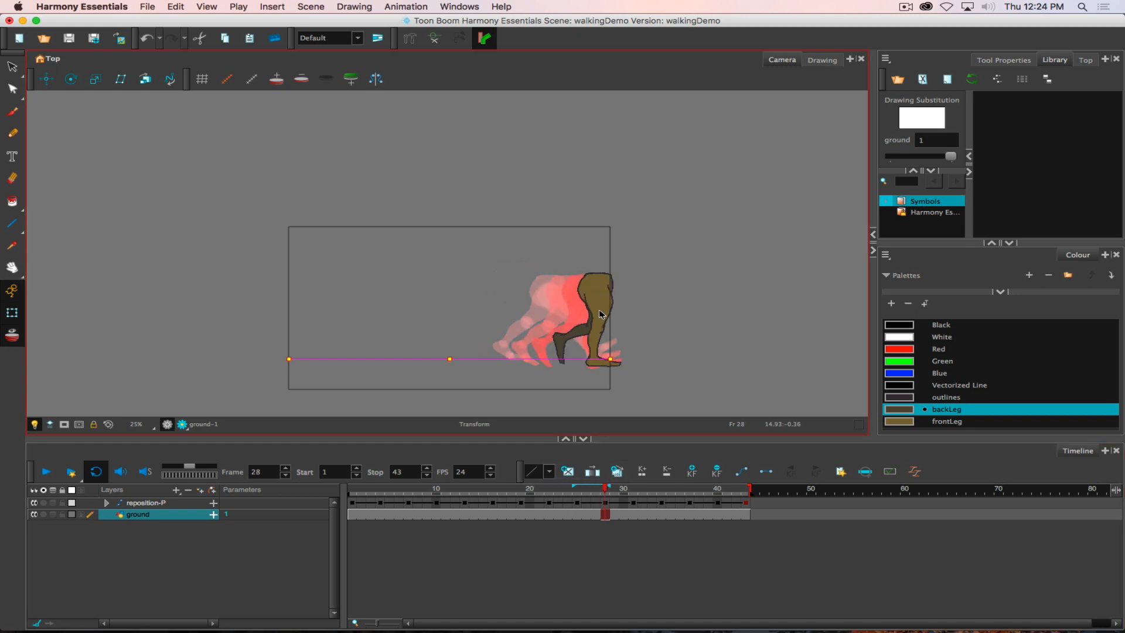
pyautogui.click(605, 502)
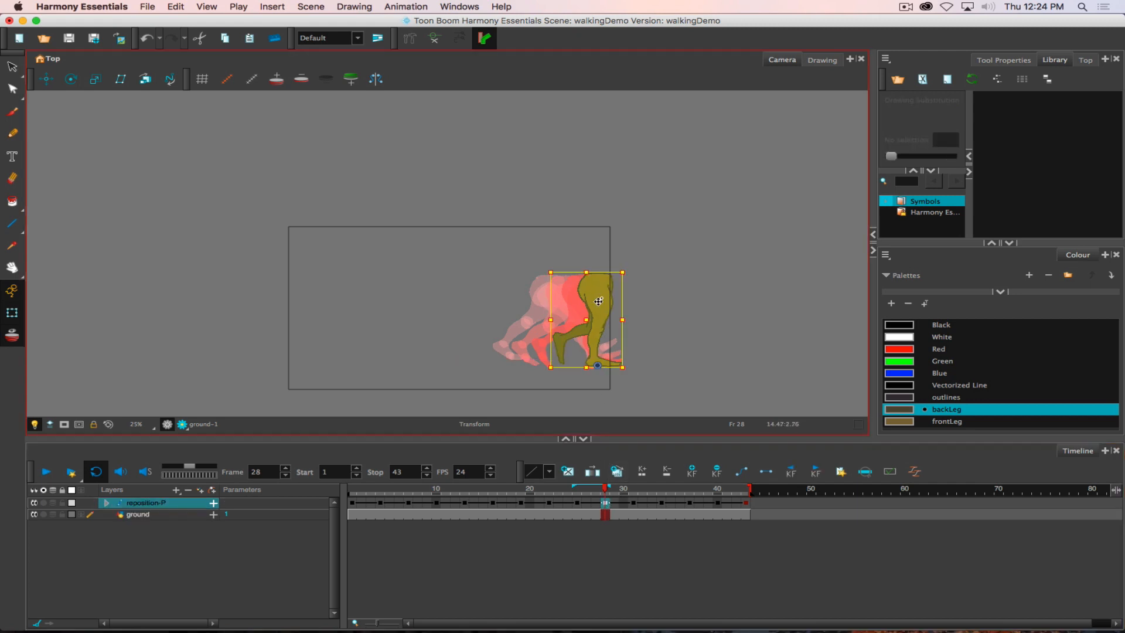
pyautogui.moveTo(596, 312); pyautogui.dragTo(596, 305)
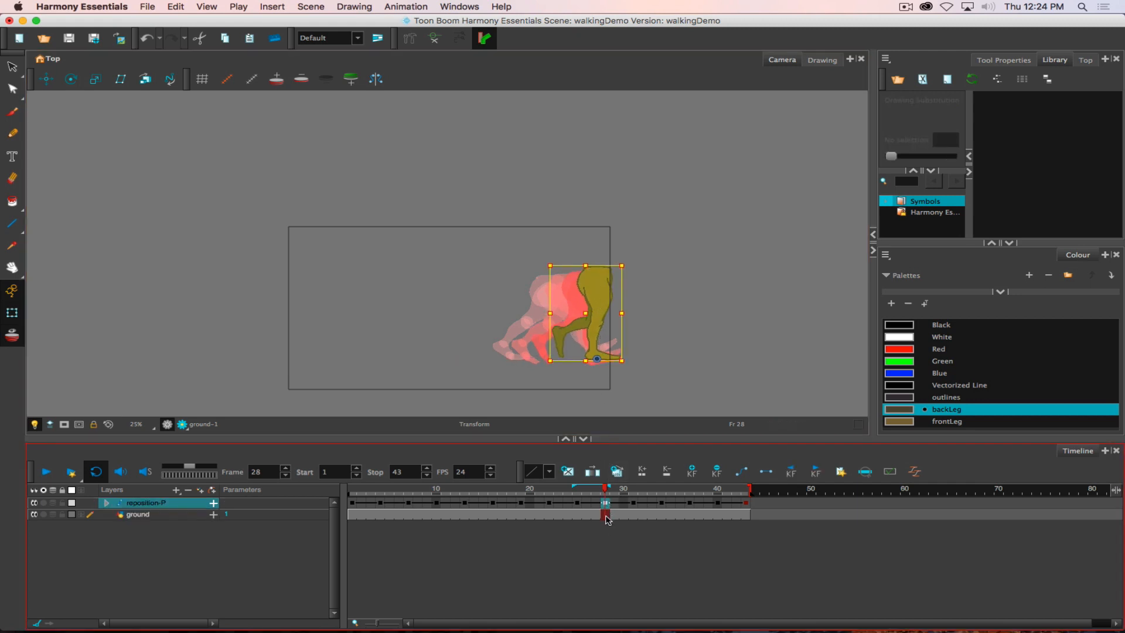
# Compare the foot contact at frames 25 and 28 up close and nudge the frame 28 legs slightly forward.
pyautogui.scroll(2, 385, 283)
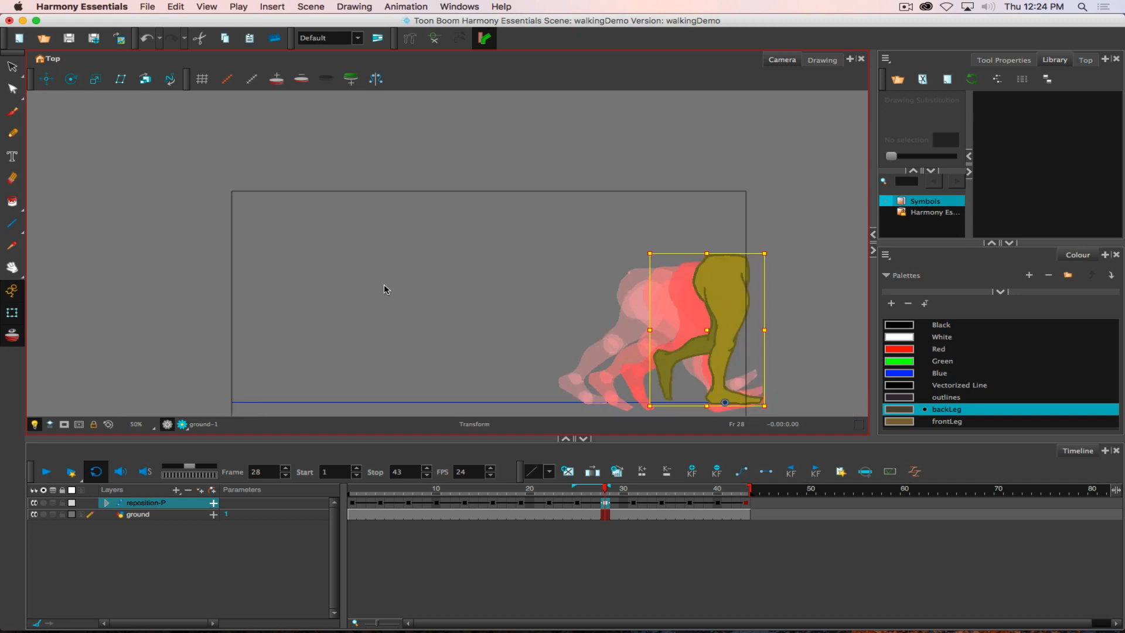
pyautogui.moveTo(591, 339); pyautogui.dragTo(426, 269)
pyautogui.scroll(1, 445, 283)
pyautogui.scroll(-1, 444, 284)
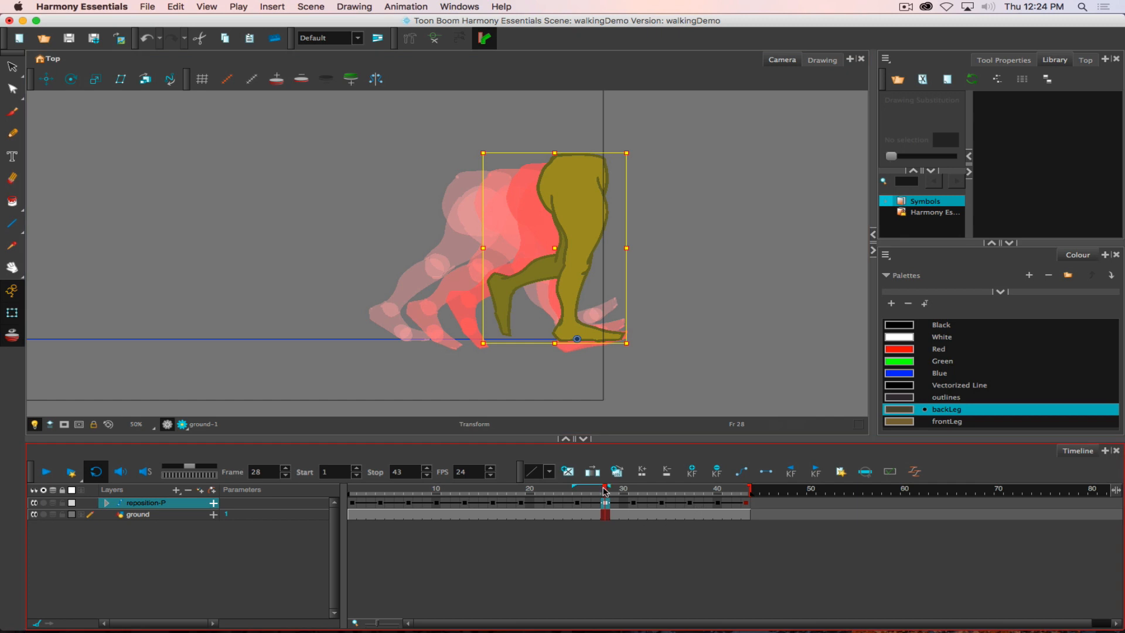
pyautogui.moveTo(606, 491)
pyautogui.mouseDown()
pyautogui.moveTo(586, 489)
pyautogui.moveTo(603, 488)
pyautogui.mouseUp()
pyautogui.click(578, 504)
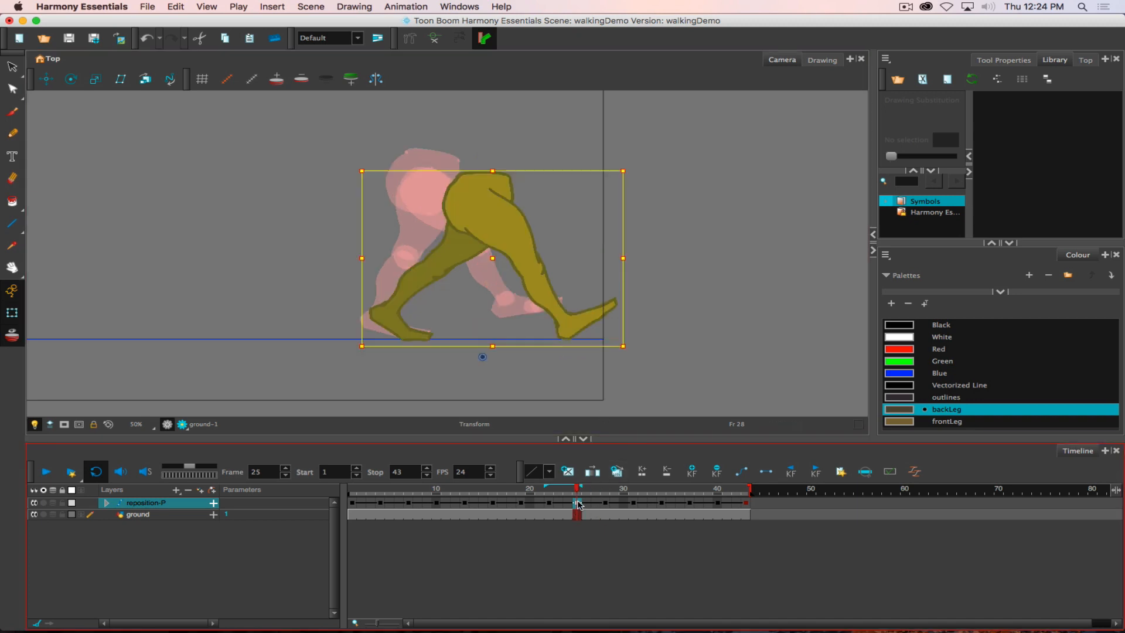
pyautogui.click(606, 504)
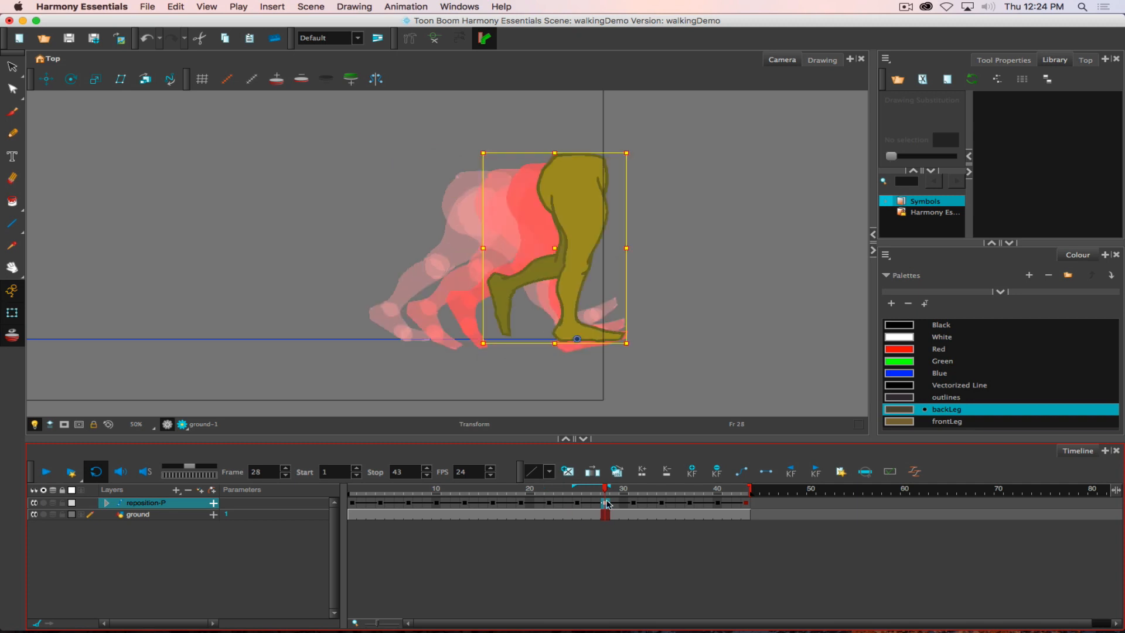
pyautogui.click(586, 288)
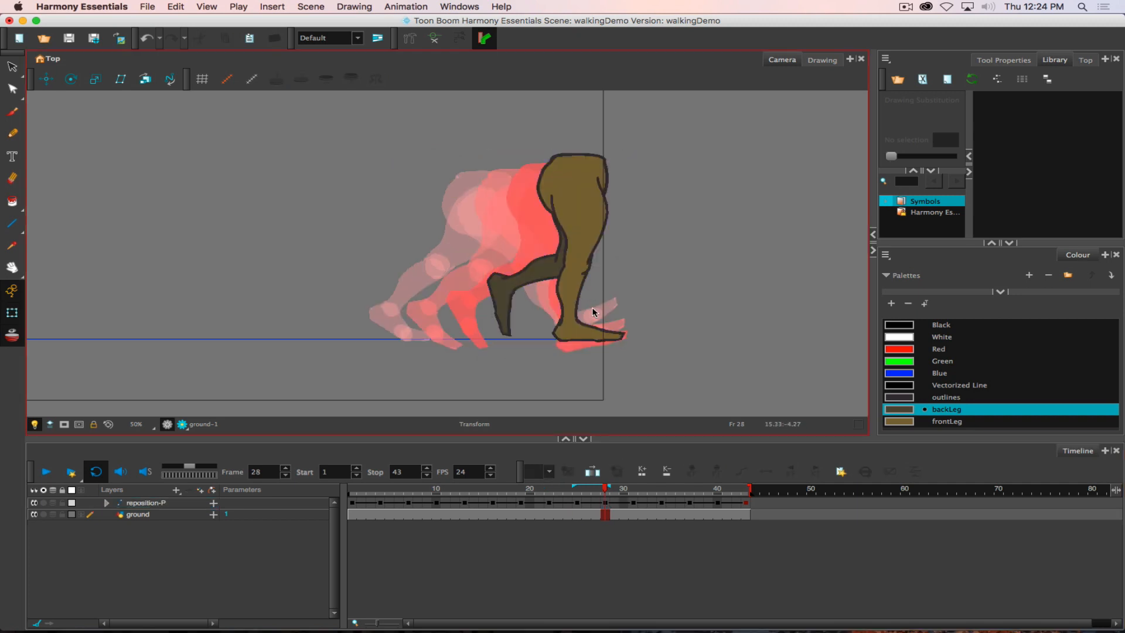
pyautogui.click(592, 293)
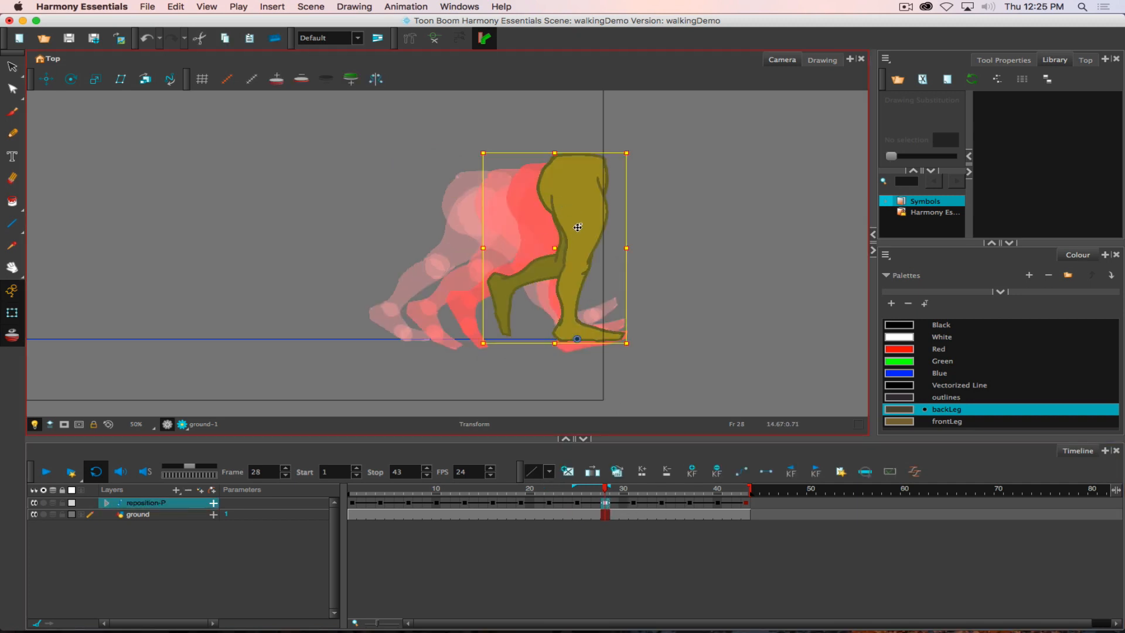
pyautogui.moveTo(576, 228)
pyautogui.mouseDown()
pyautogui.moveTo(604, 227)
pyautogui.moveTo(574, 227)
pyautogui.moveTo(585, 213)
pyautogui.moveTo(581, 249)
pyautogui.moveTo(587, 214)
pyautogui.moveTo(582, 227)
pyautogui.mouseUp()
# Move the legs at frames 31 and 34 forward, lining up the planted foot with the preceding onion-skinned pose.
pyautogui.click(636, 503)
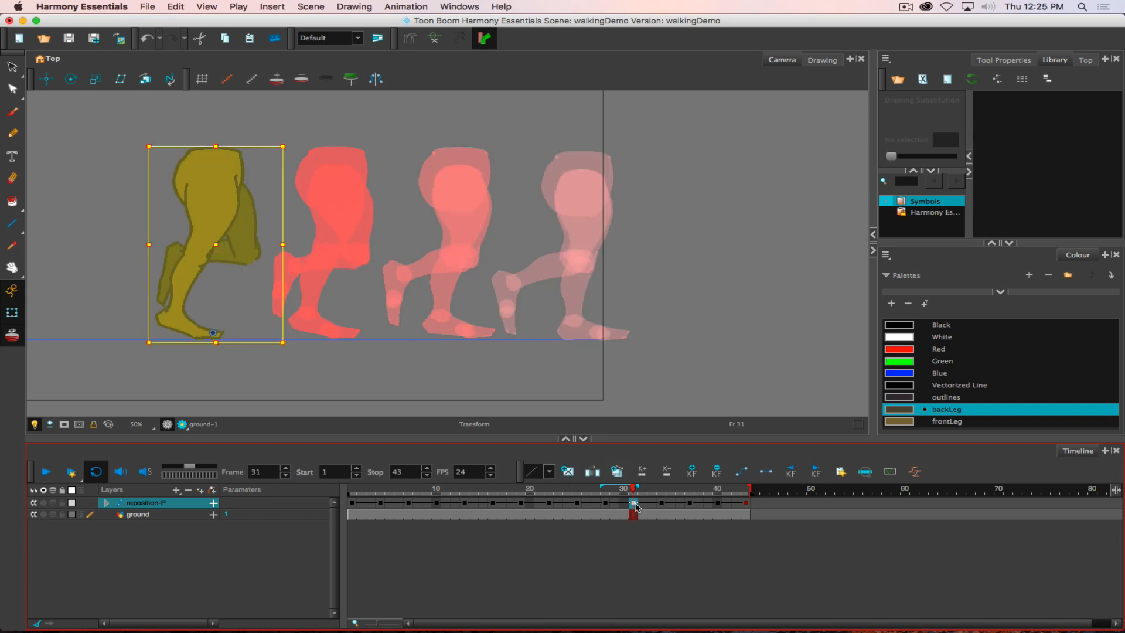
pyautogui.moveTo(214, 234)
pyautogui.mouseDown()
pyautogui.moveTo(592, 200)
pyautogui.moveTo(620, 225)
pyautogui.mouseUp()
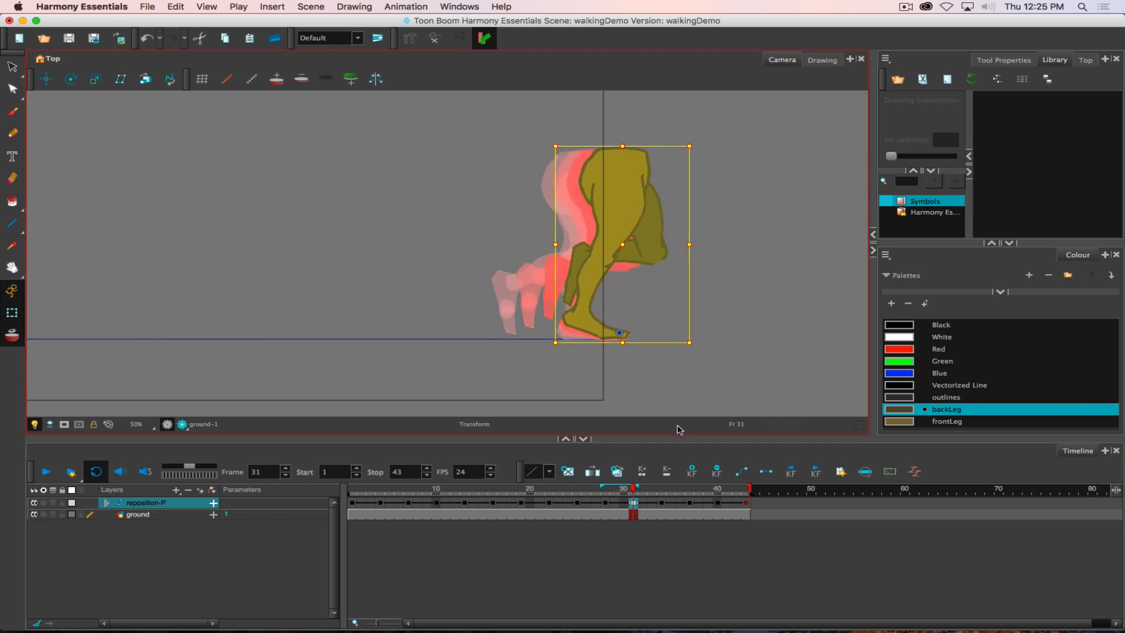
pyautogui.click(663, 504)
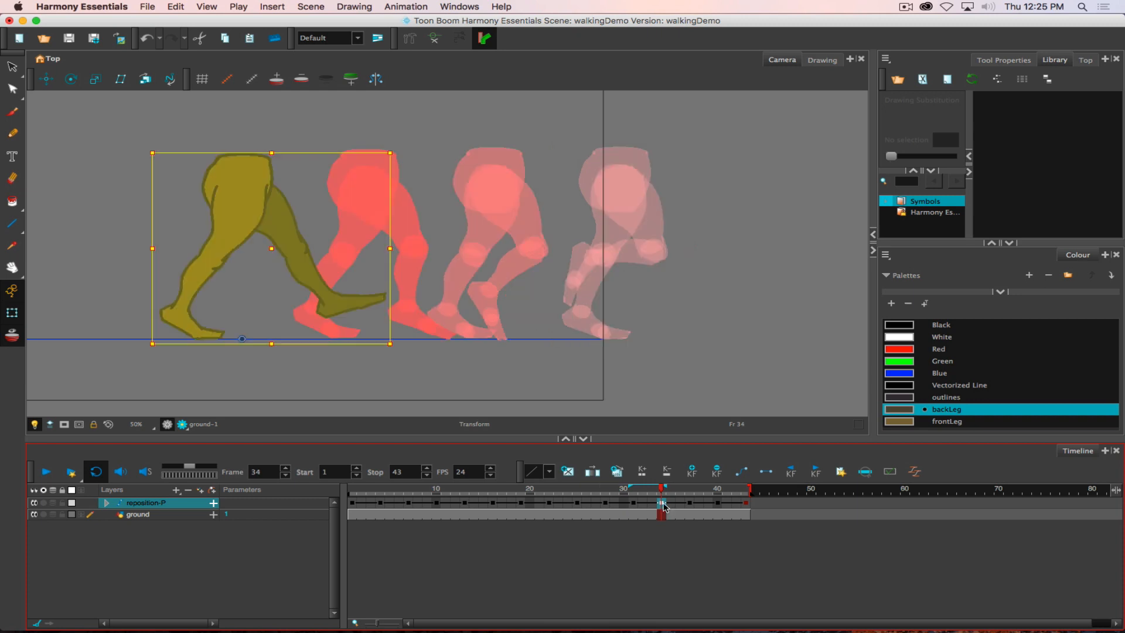
pyautogui.moveTo(237, 228)
pyautogui.mouseDown()
pyautogui.moveTo(612, 218)
pyautogui.moveTo(645, 192)
pyautogui.moveTo(656, 223)
pyautogui.moveTo(644, 226)
pyautogui.mouseUp()
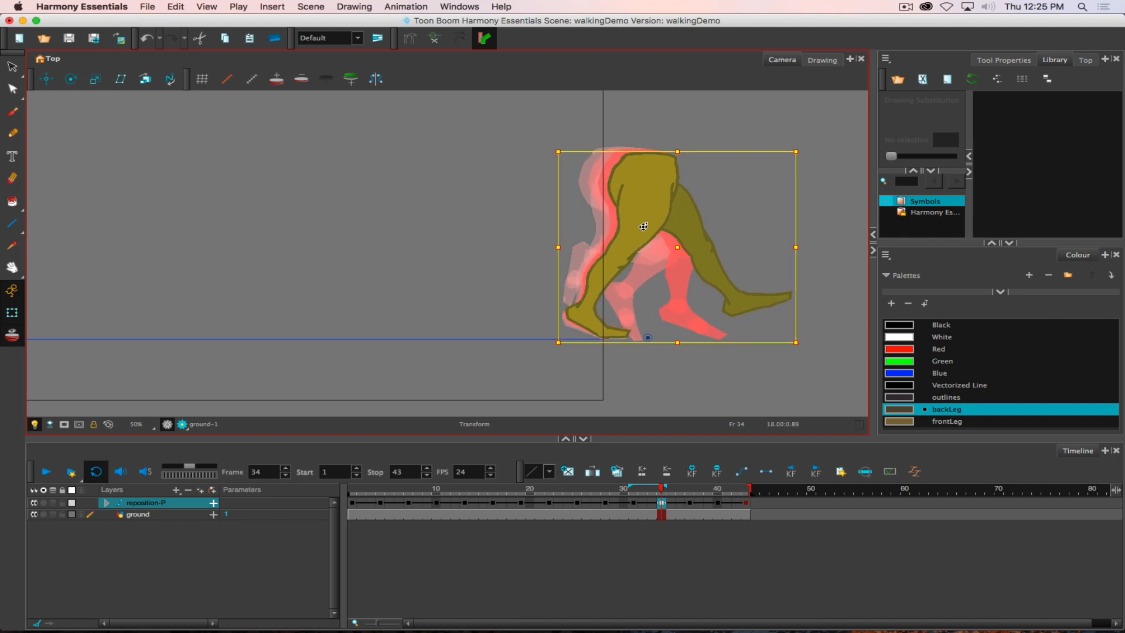
# Move the legs at frames 37, 40 and 43 forward beyond the camera frame, aligning each with the preceding pose on the ground line.
pyautogui.click(690, 503)
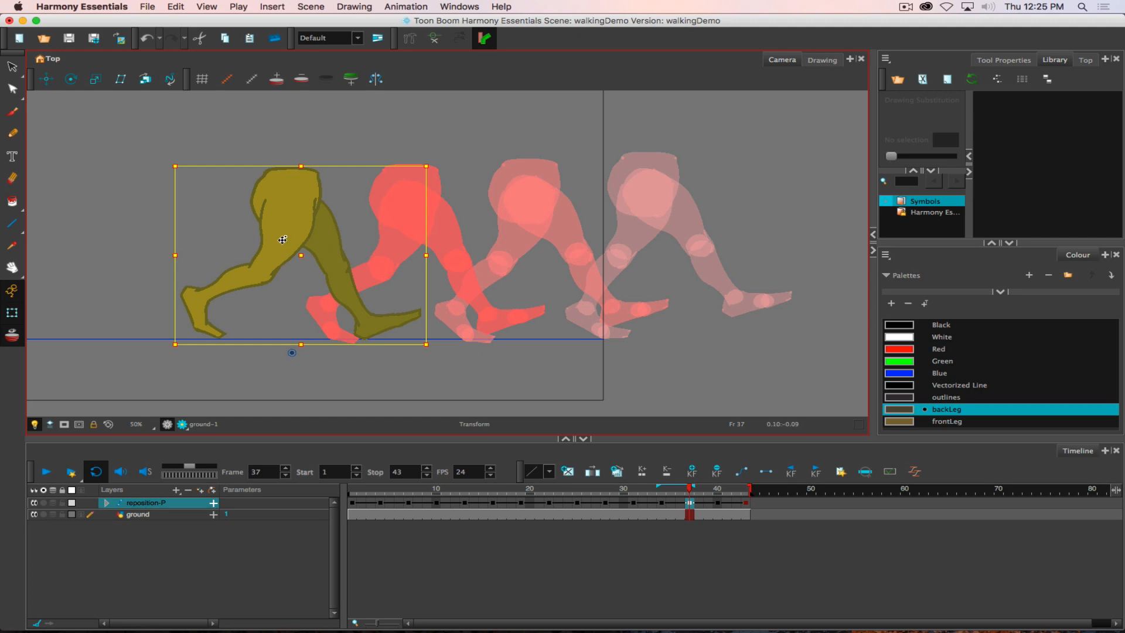
pyautogui.moveTo(284, 241)
pyautogui.mouseDown()
pyautogui.moveTo(746, 231)
pyautogui.moveTo(668, 210)
pyautogui.moveTo(654, 233)
pyautogui.moveTo(688, 241)
pyautogui.mouseUp()
pyautogui.click(719, 503)
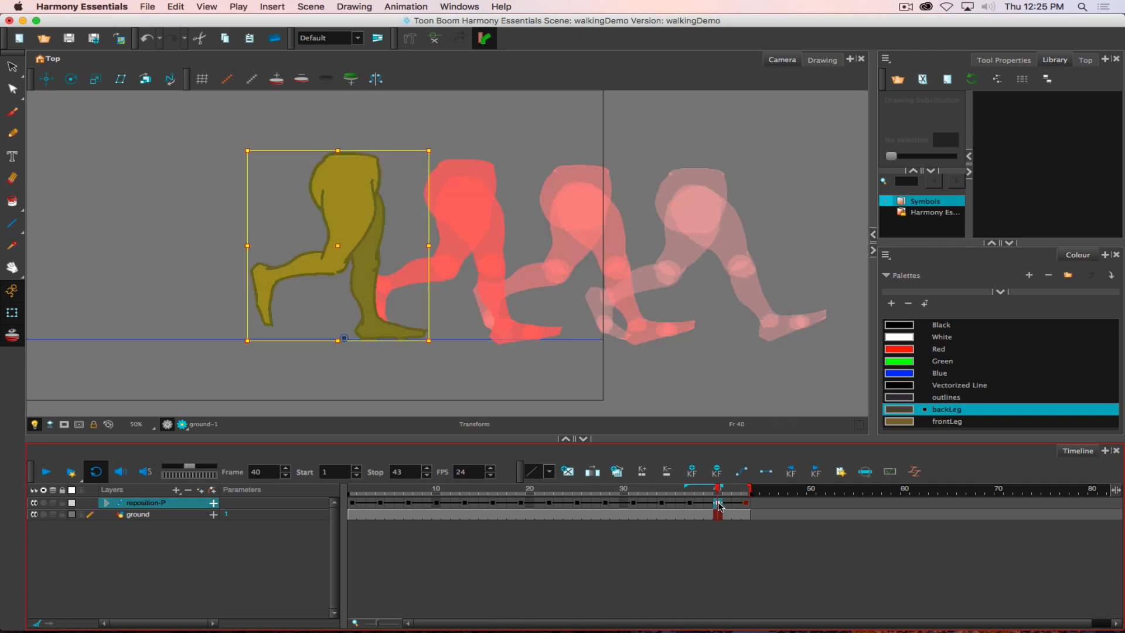
pyautogui.moveTo(346, 231)
pyautogui.mouseDown()
pyautogui.moveTo(727, 221)
pyautogui.moveTo(767, 196)
pyautogui.moveTo(751, 235)
pyautogui.mouseUp()
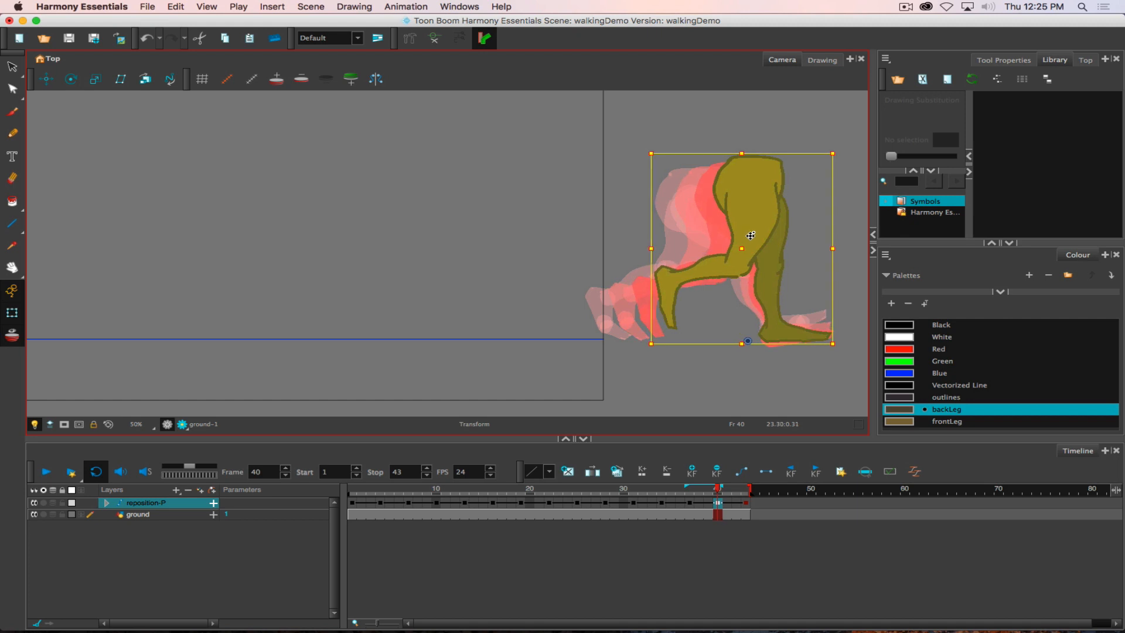
pyautogui.click(747, 505)
pyautogui.moveTo(371, 278)
pyautogui.mouseDown()
pyautogui.moveTo(711, 254)
pyautogui.moveTo(779, 284)
pyautogui.mouseUp()
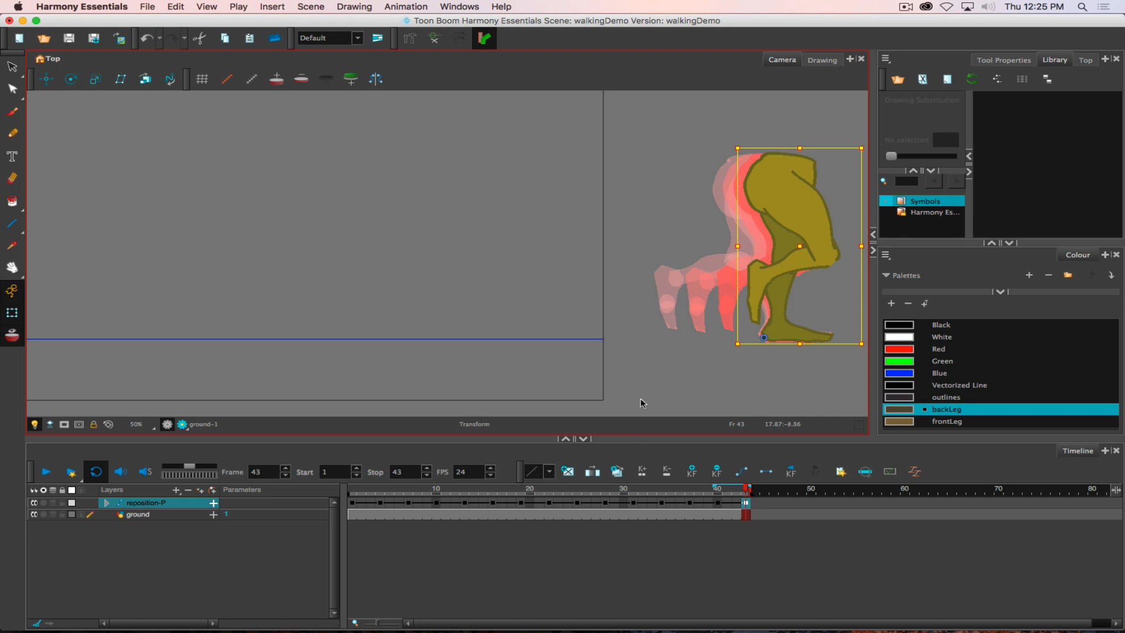
# Turn off onion skinning and return to frame 1 of reposition-P with the whole camera frame in view.
pyautogui.click(12, 335)
pyautogui.scroll(-2, 284, 239)
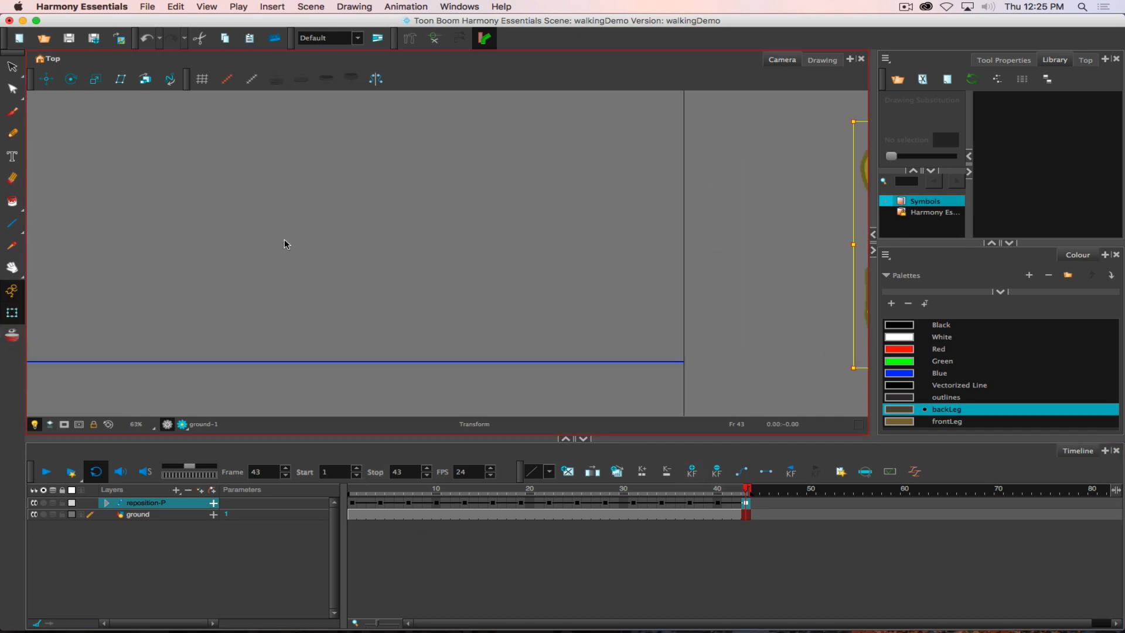
pyautogui.click(354, 503)
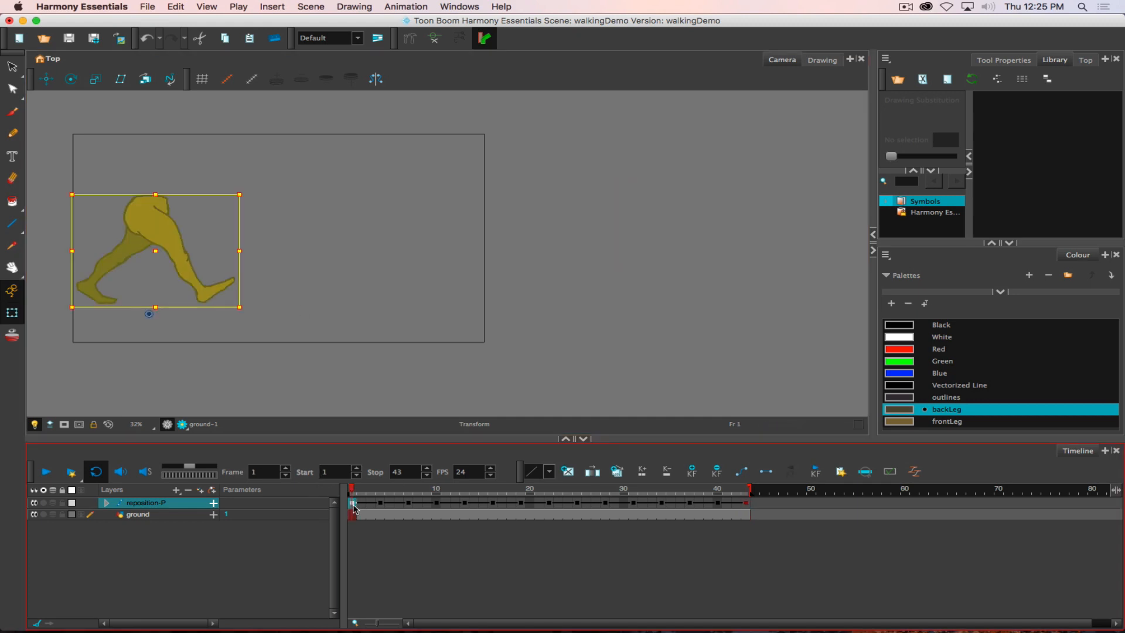
# Play the walk through and examine the reposition-P frames between 22 and 25 for missing drawings.
pyautogui.click(46, 472)
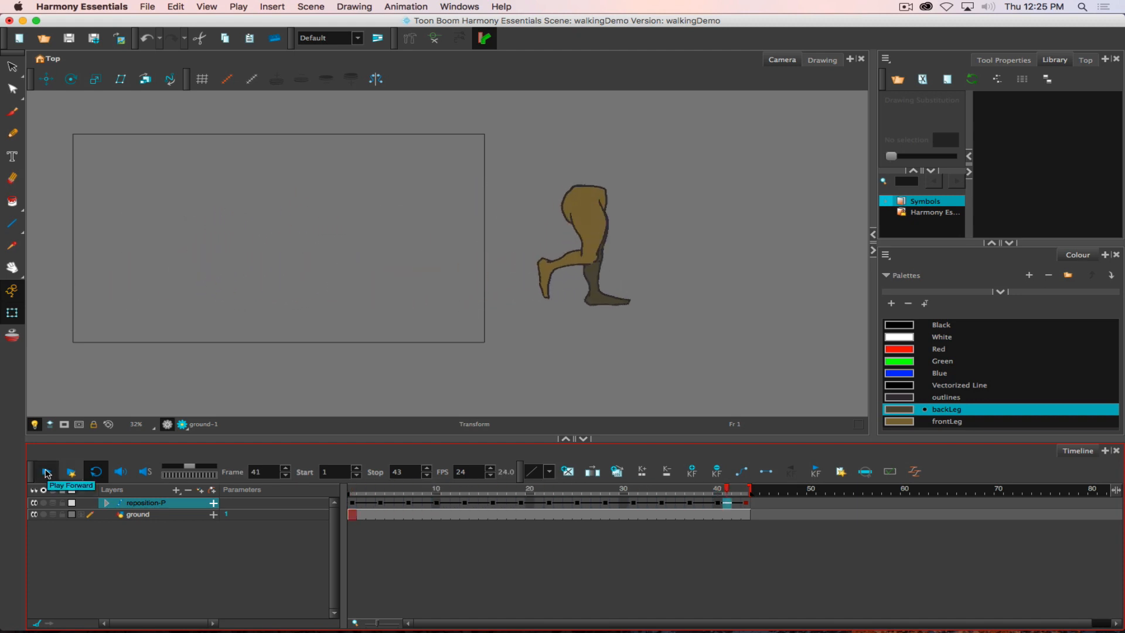
pyautogui.click(46, 472)
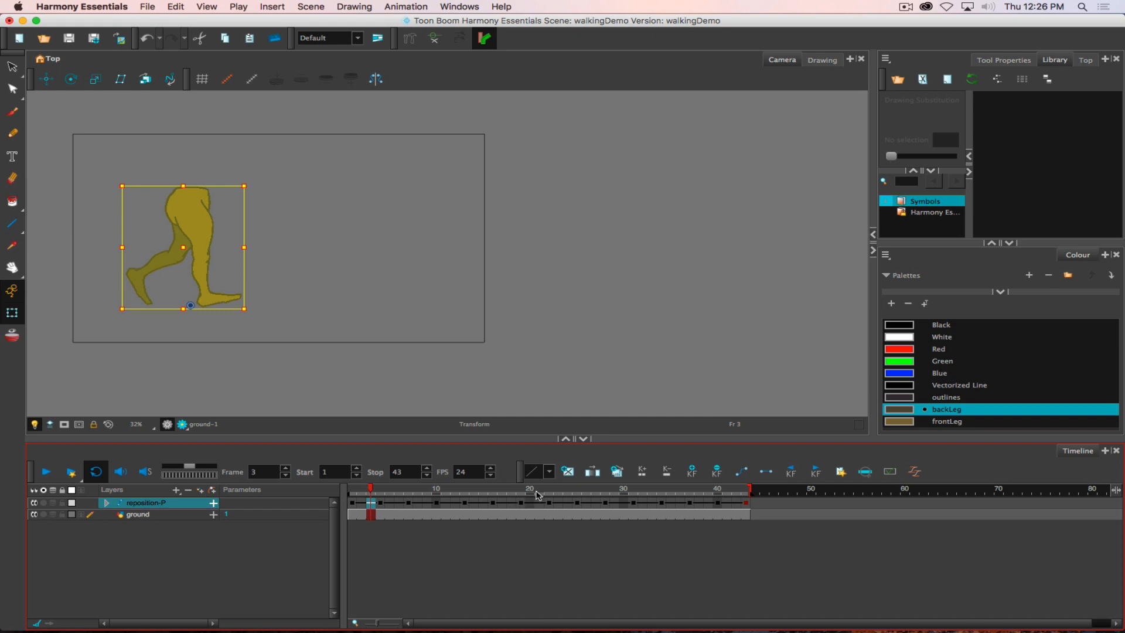
pyautogui.moveTo(523, 494); pyautogui.dragTo(577, 494)
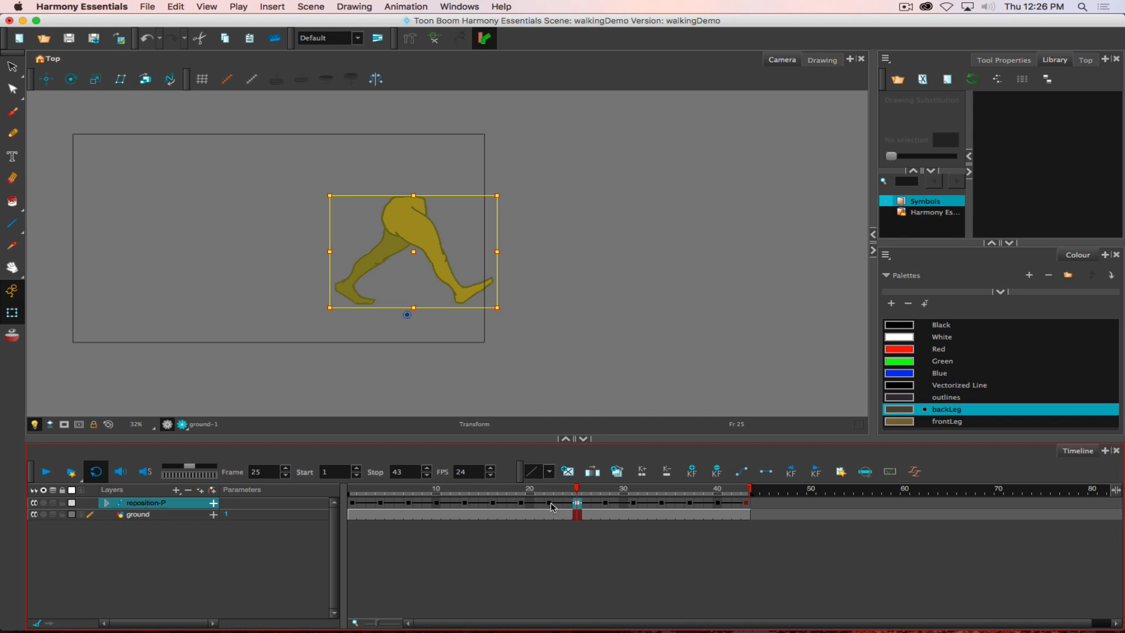
pyautogui.click(551, 504)
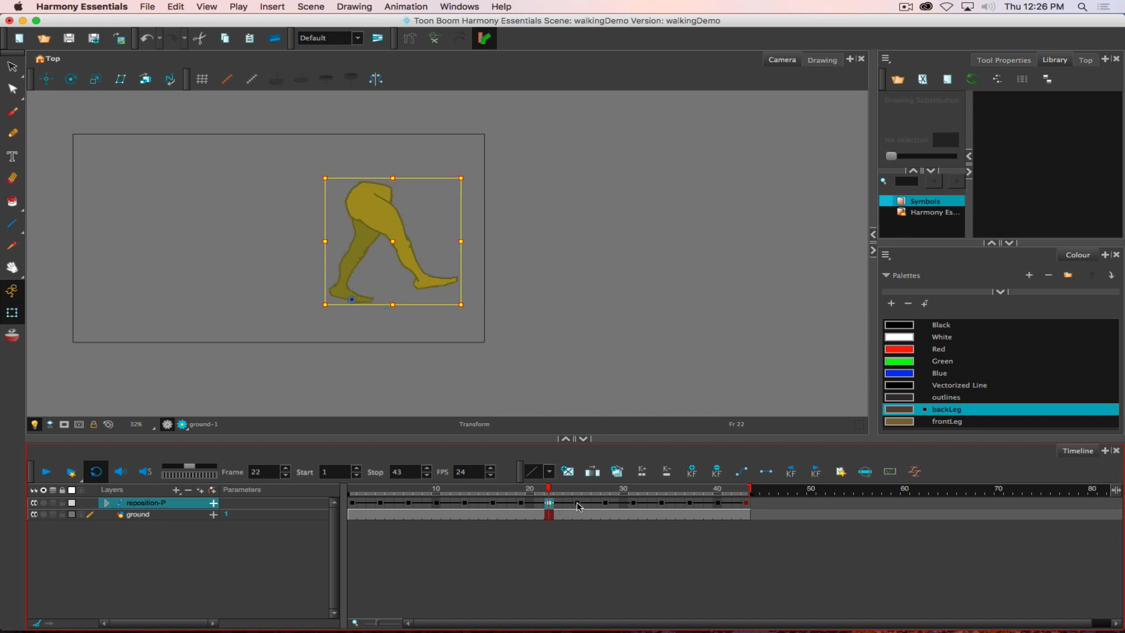
pyautogui.click(578, 506)
pyautogui.click(557, 506)
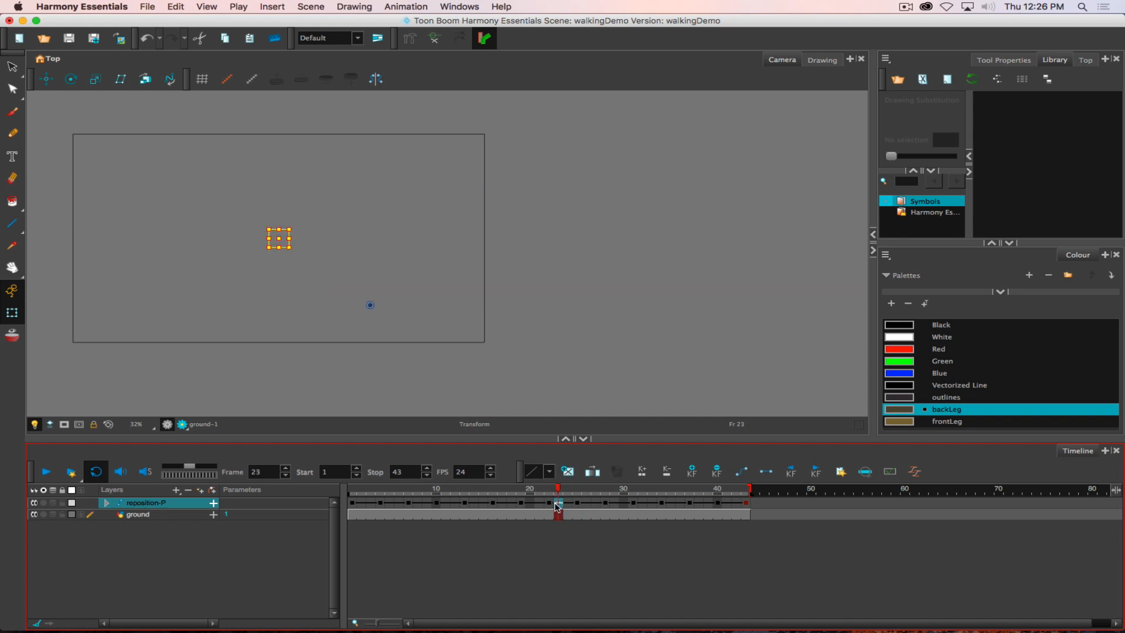
pyautogui.moveTo(557, 506); pyautogui.dragTo(568, 505)
pyautogui.click(550, 505)
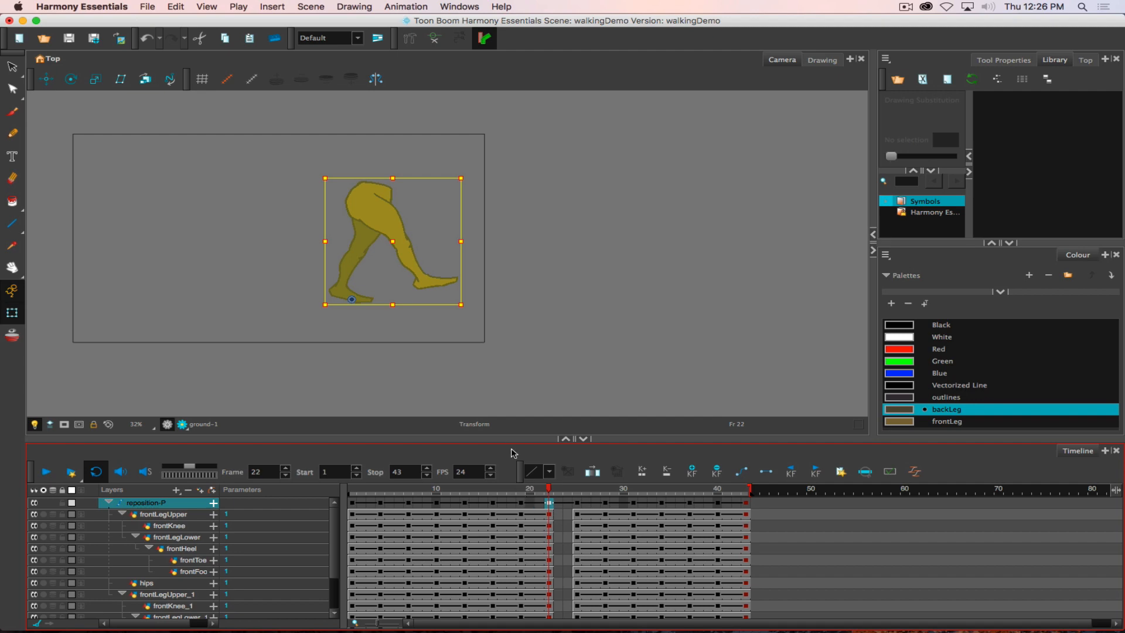
# Expand the reposition-P layers in an enlarged timeline and fill the empty frame 23 with drawing exposure on every leg and hip layer.
pyautogui.moveTo(509, 439); pyautogui.dragTo(505, 311)
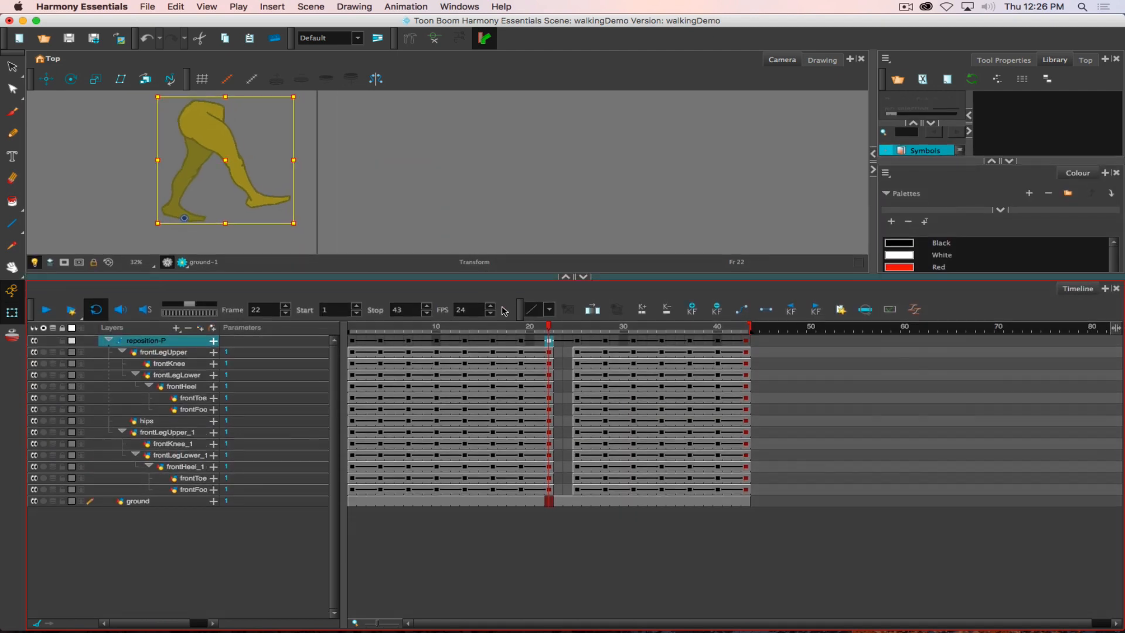
pyautogui.moveTo(560, 356); pyautogui.dragTo(564, 491)
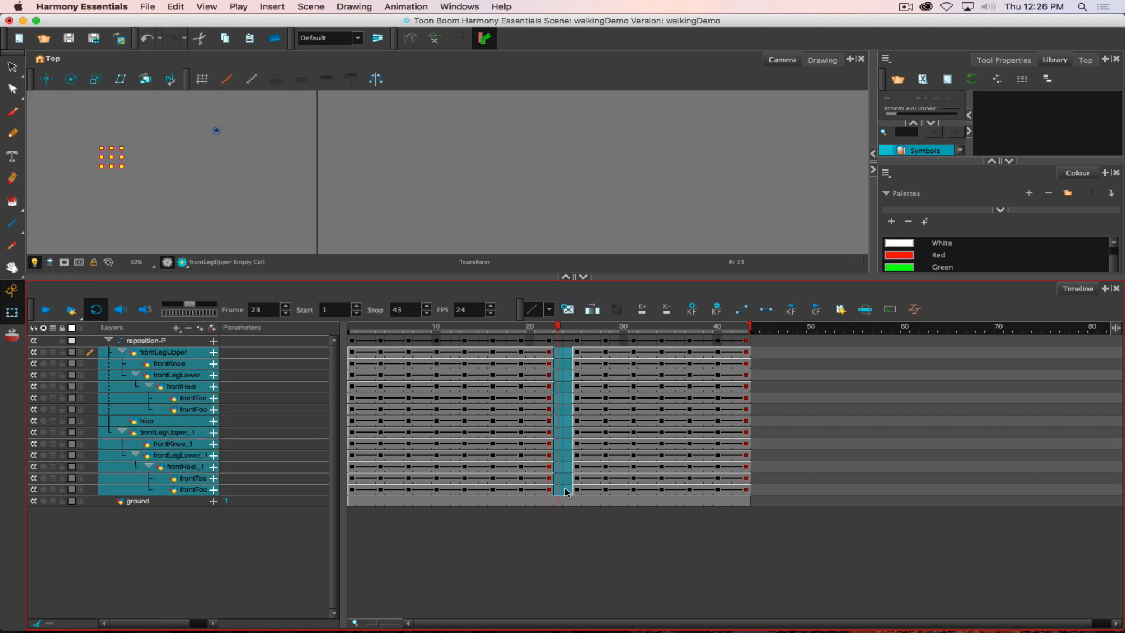
pyautogui.press('F5')
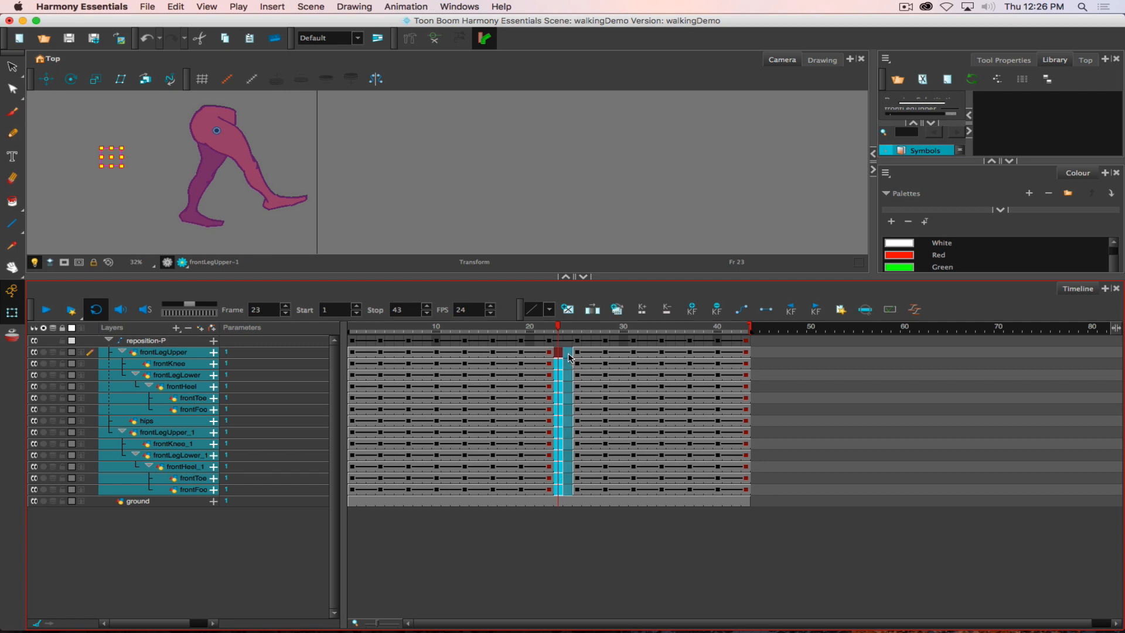
pyautogui.press('F5')
# Expose drawing 1 in the empty frame 24 on all layers from frontLegUpper down to the last foot layer.
pyautogui.click(566, 353)
pyautogui.click(569, 362)
pyautogui.click(569, 353)
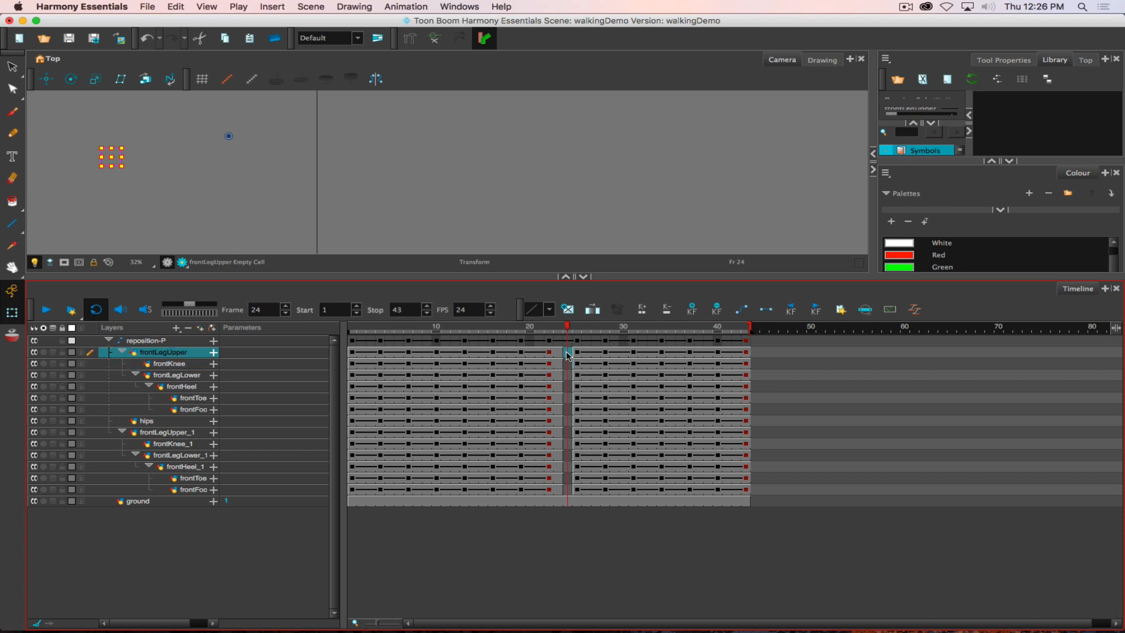
pyautogui.moveTo(568, 495); pyautogui.dragTo(562, 356)
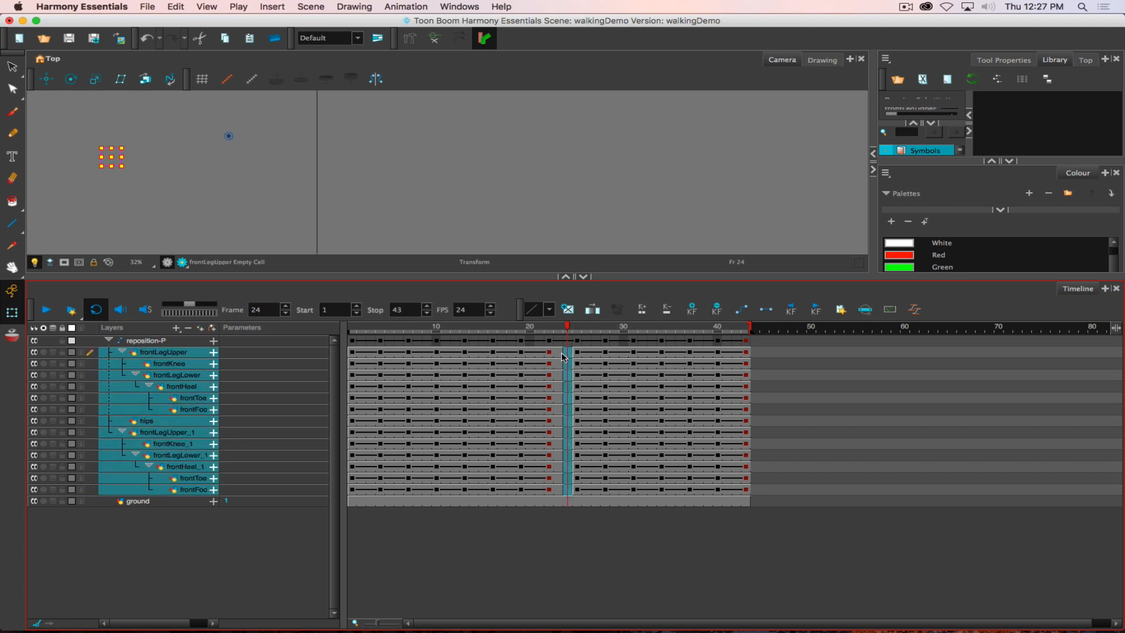
pyautogui.write('1')
pyautogui.press('Return')
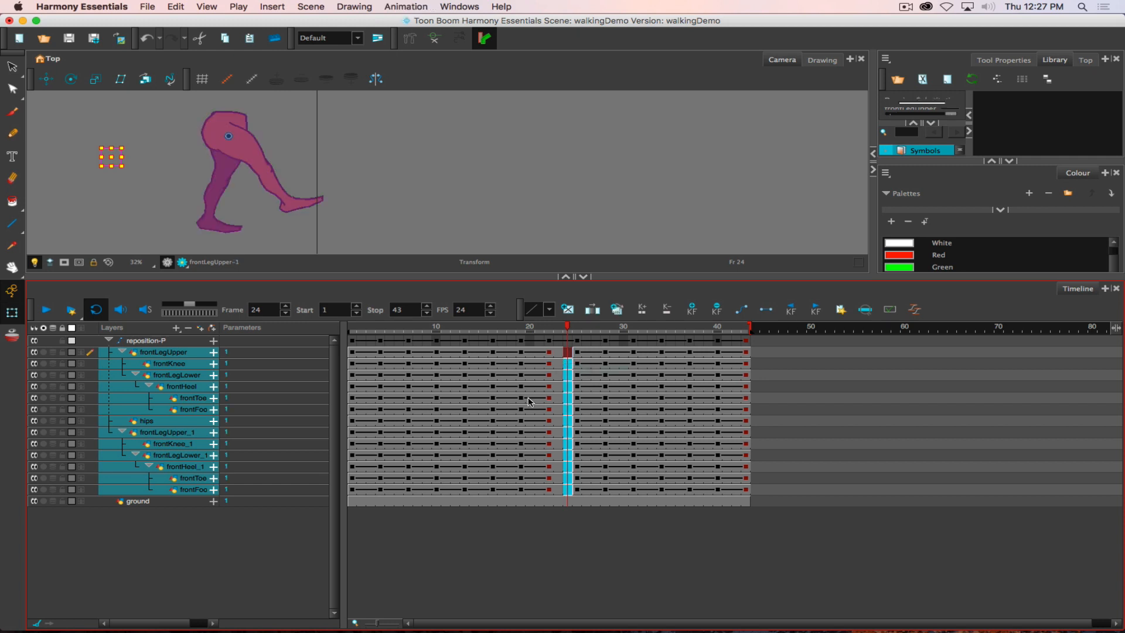
# Convert the frame 22 keyframes of all leg and hip layers from stop-motion to motion keyframes.
pyautogui.click(511, 444)
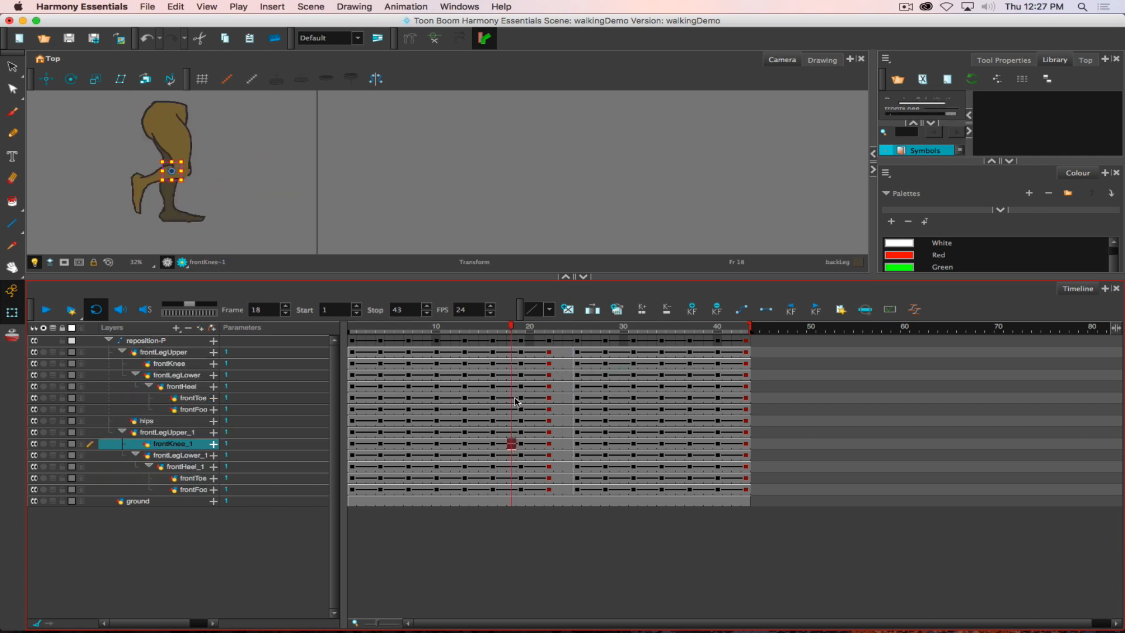
pyautogui.click(549, 353)
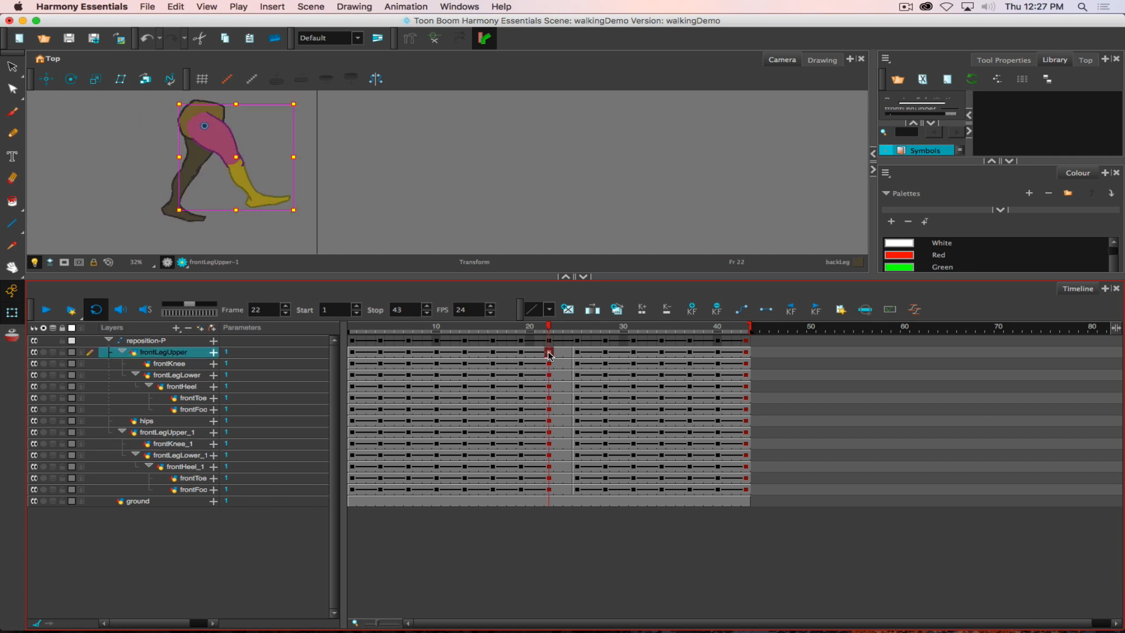
pyautogui.keyDown('shift'); pyautogui.click(549, 494); pyautogui.keyUp('shift')
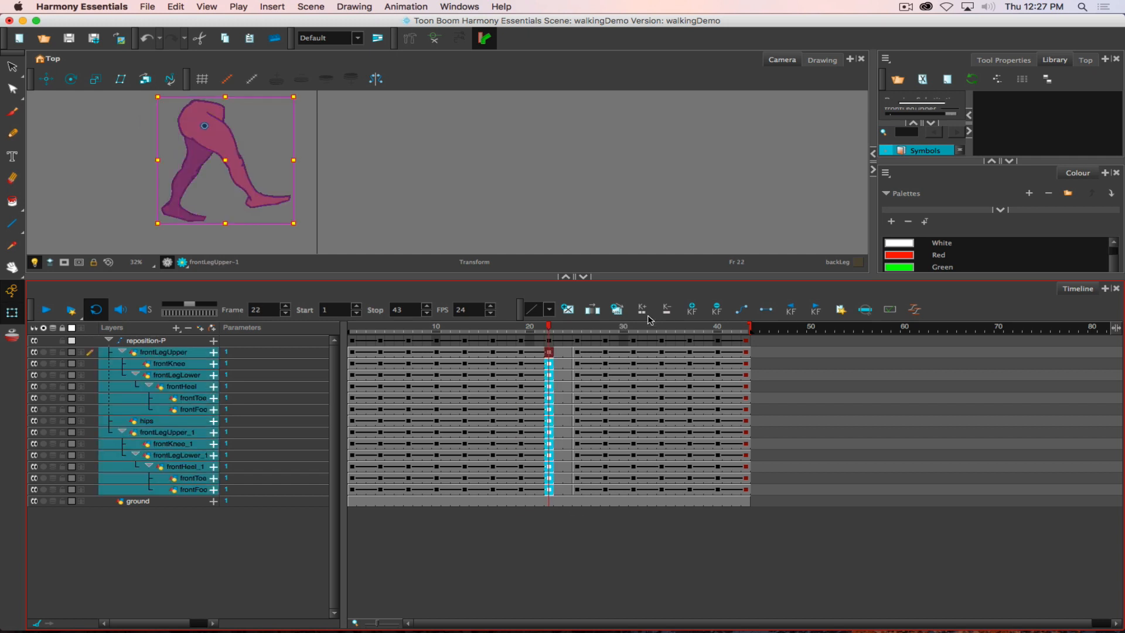
pyautogui.click(737, 310)
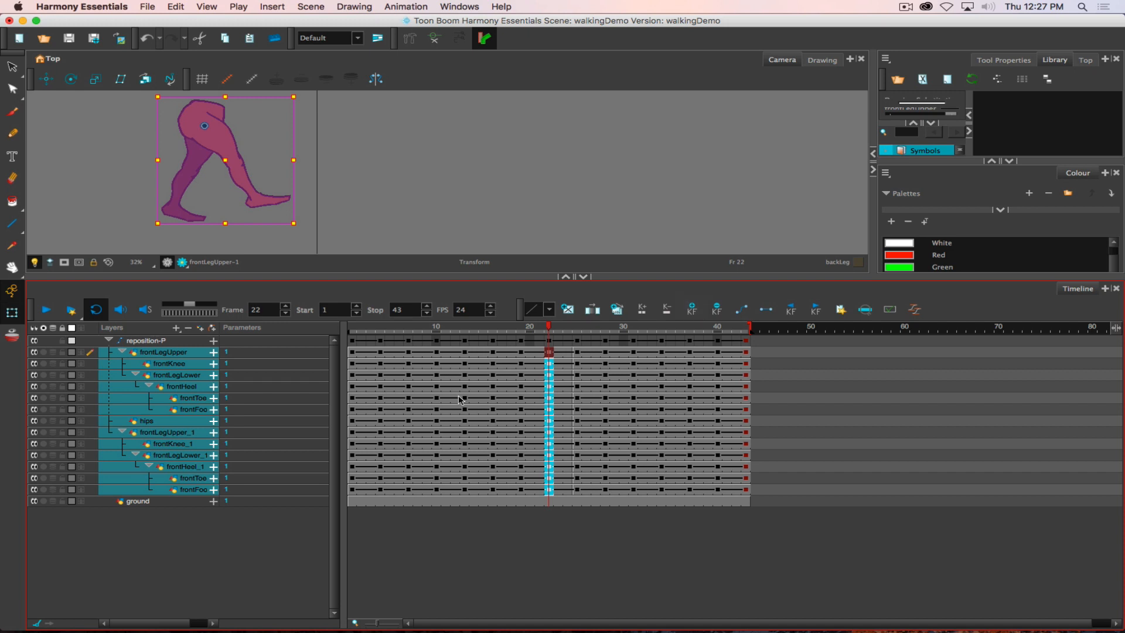
# Return to frame 1, collapse the reposition-P layers and play the walk across the camera frame.
pyautogui.click(539, 327)
pyautogui.moveTo(539, 330); pyautogui.dragTo(351, 338)
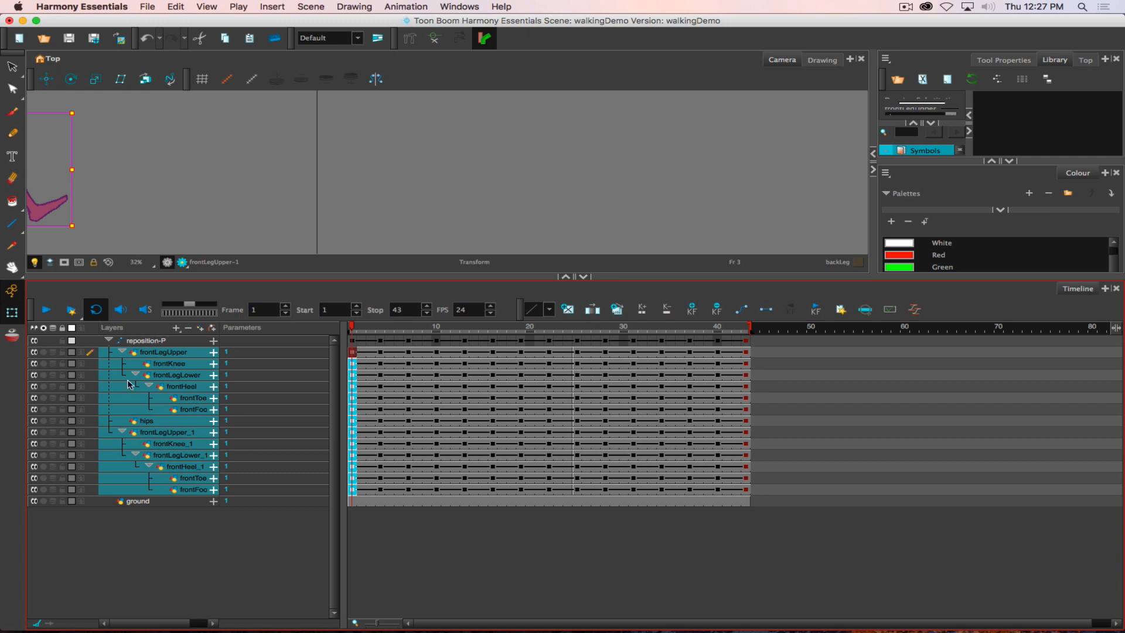
pyautogui.click(109, 340)
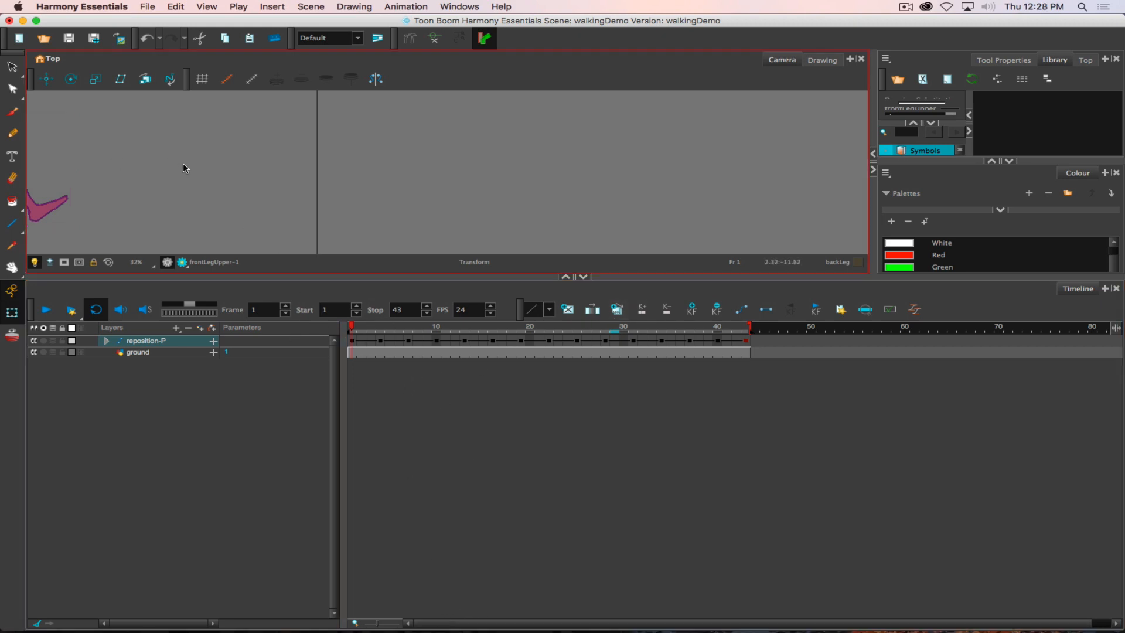
pyautogui.press('space')
pyautogui.moveTo(184, 168)
pyautogui.mouseDown()
pyautogui.moveTo(317, 181)
pyautogui.moveTo(360, 203)
pyautogui.moveTo(395, 171)
pyautogui.moveTo(385, 173)
pyautogui.mouseUp()
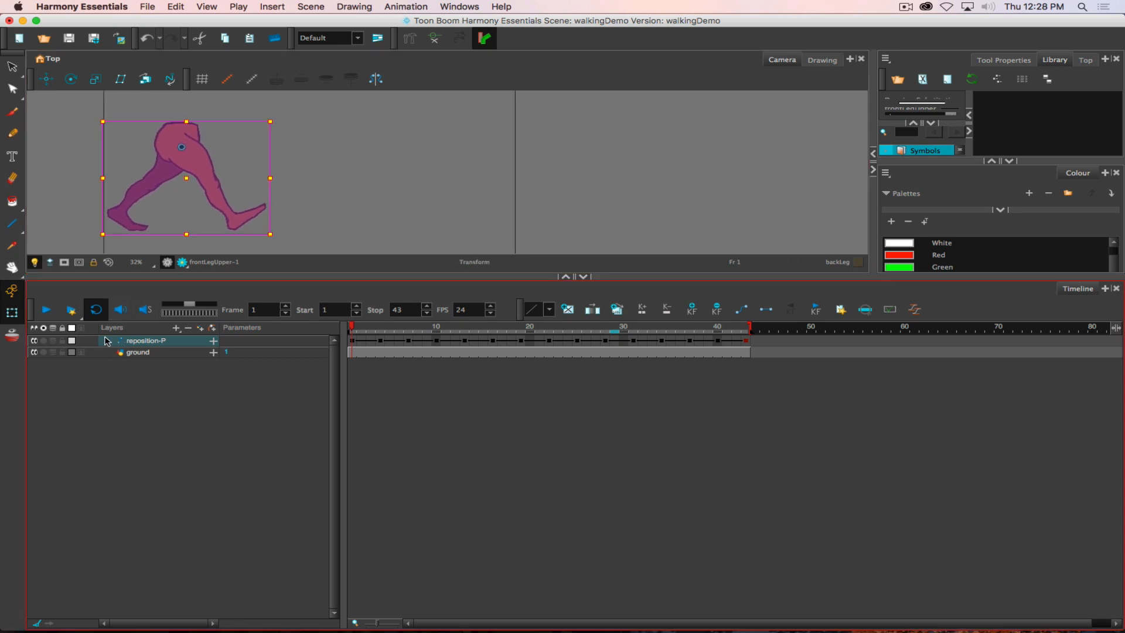
pyautogui.click(46, 310)
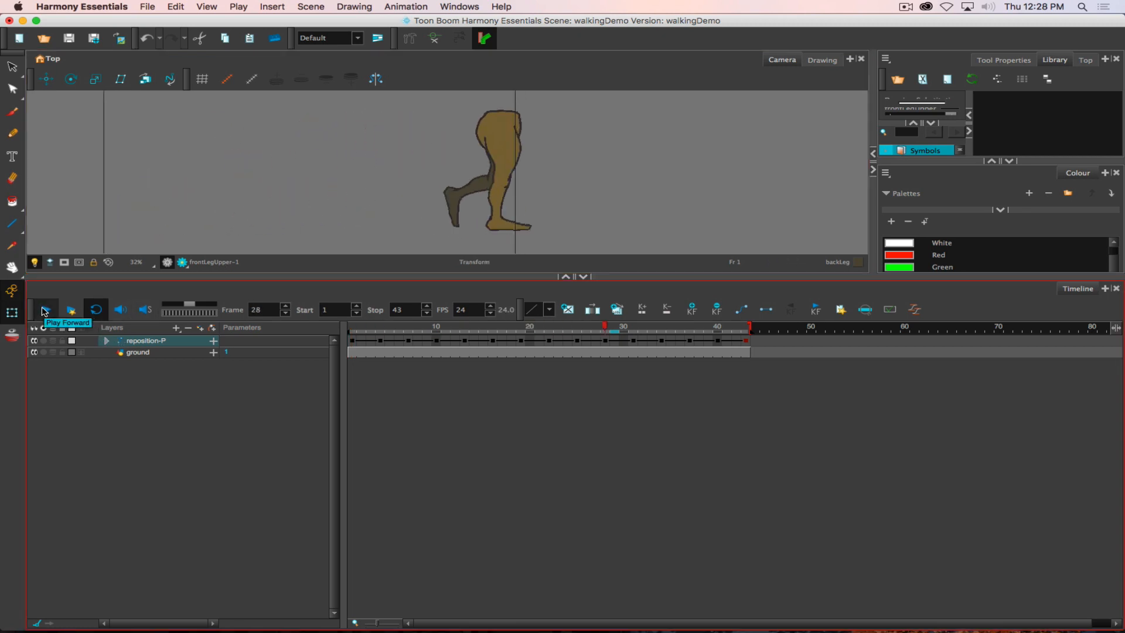